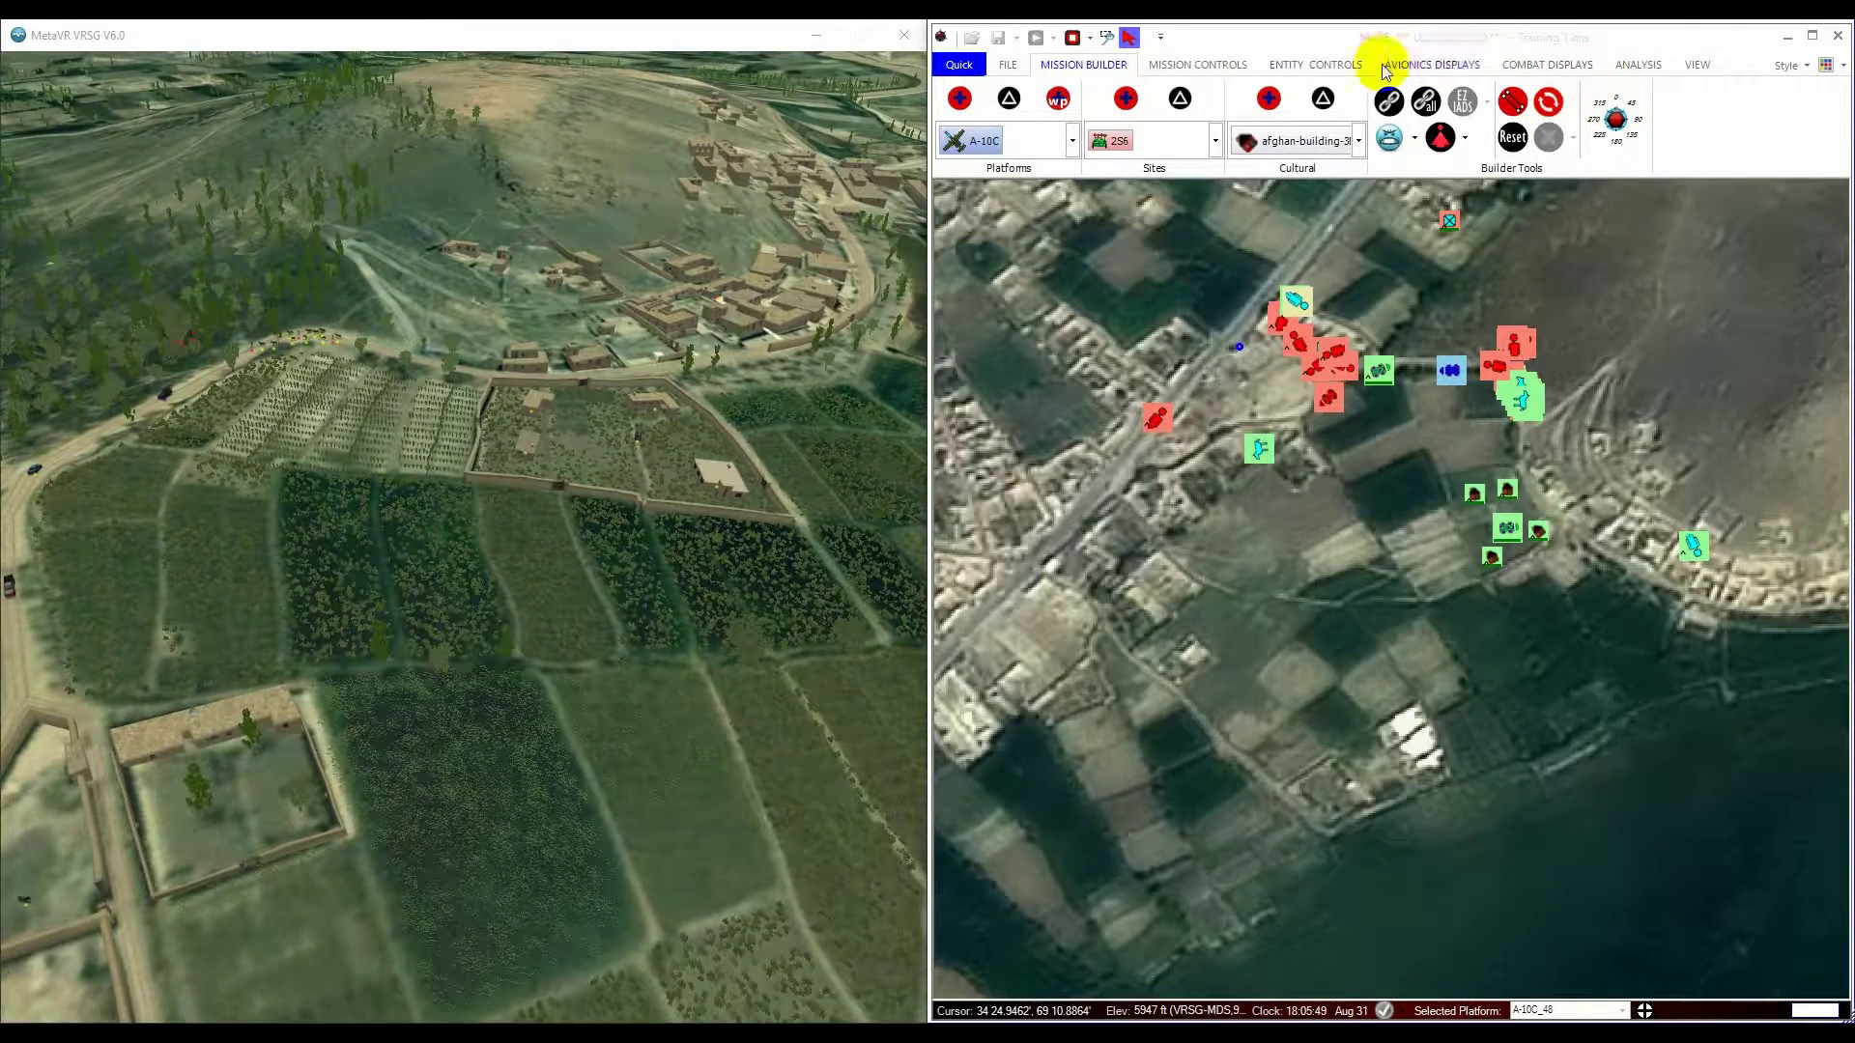
Step: Open 9-Line #1 from the selected aircraft's fire-support requests
click(1337, 64)
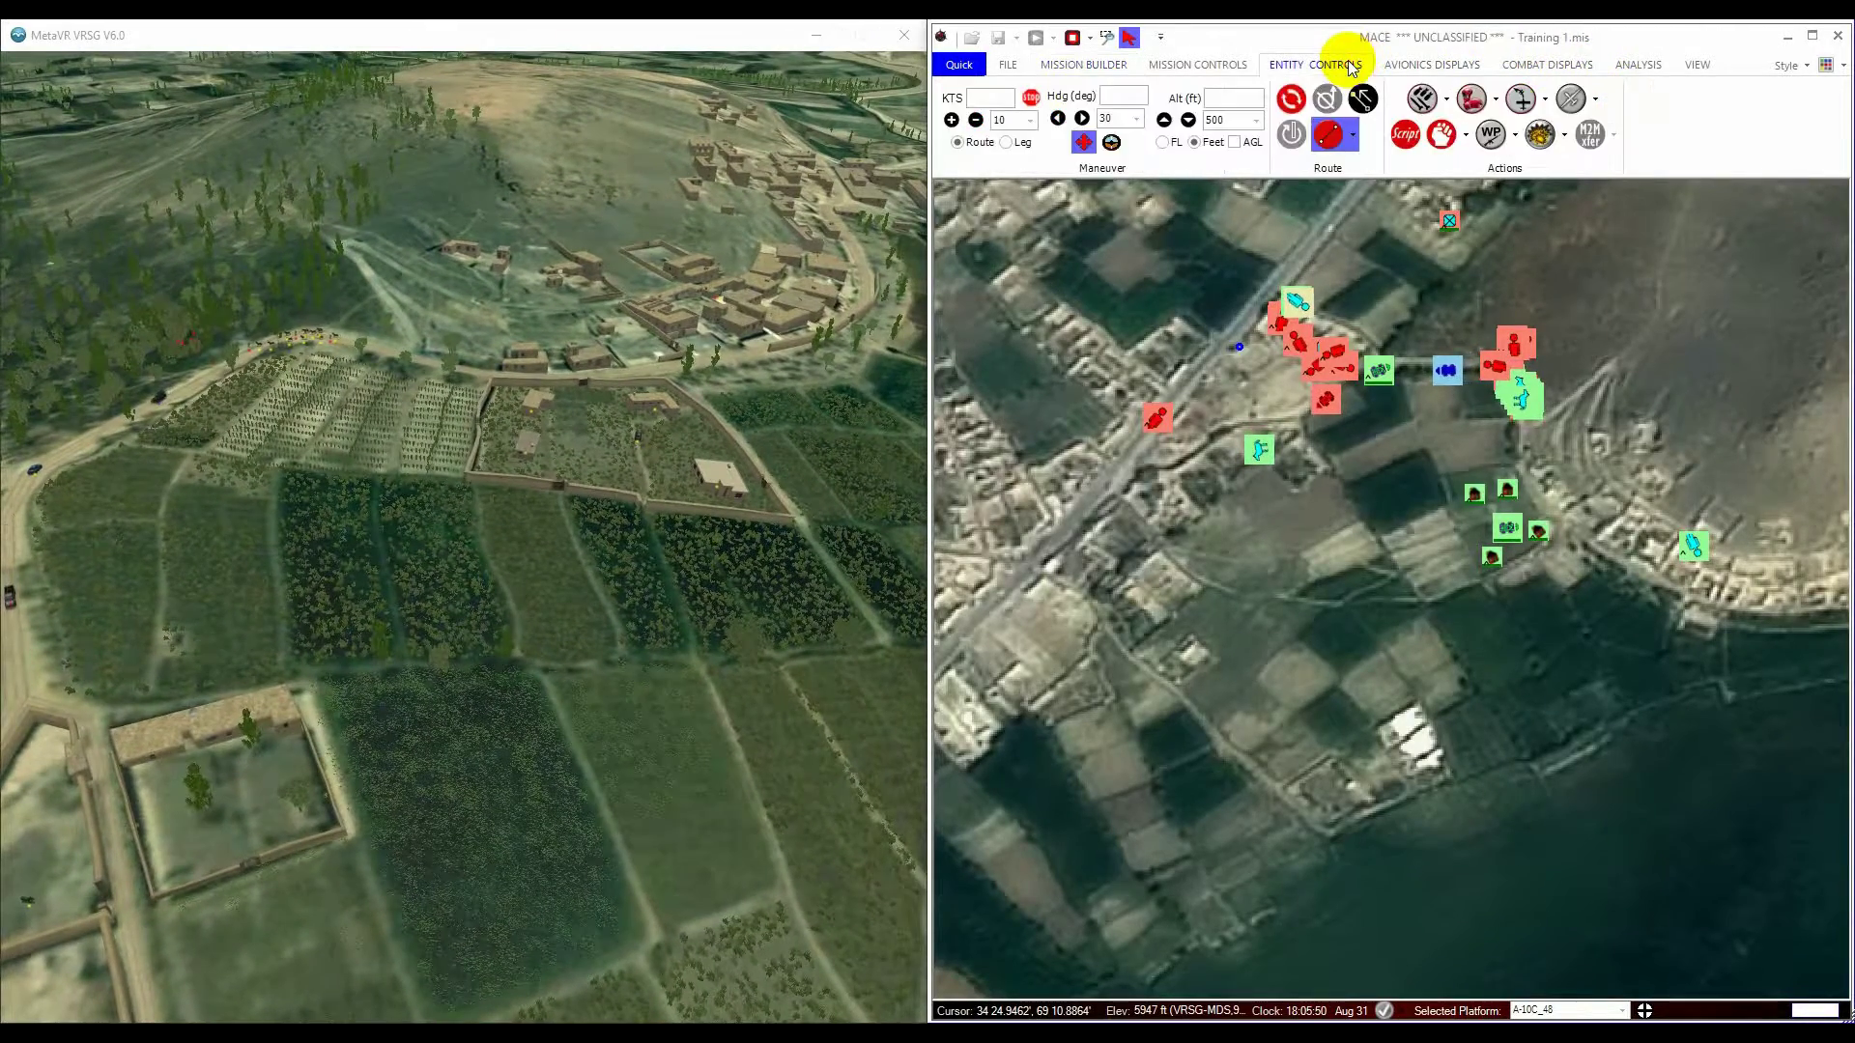
click(1567, 136)
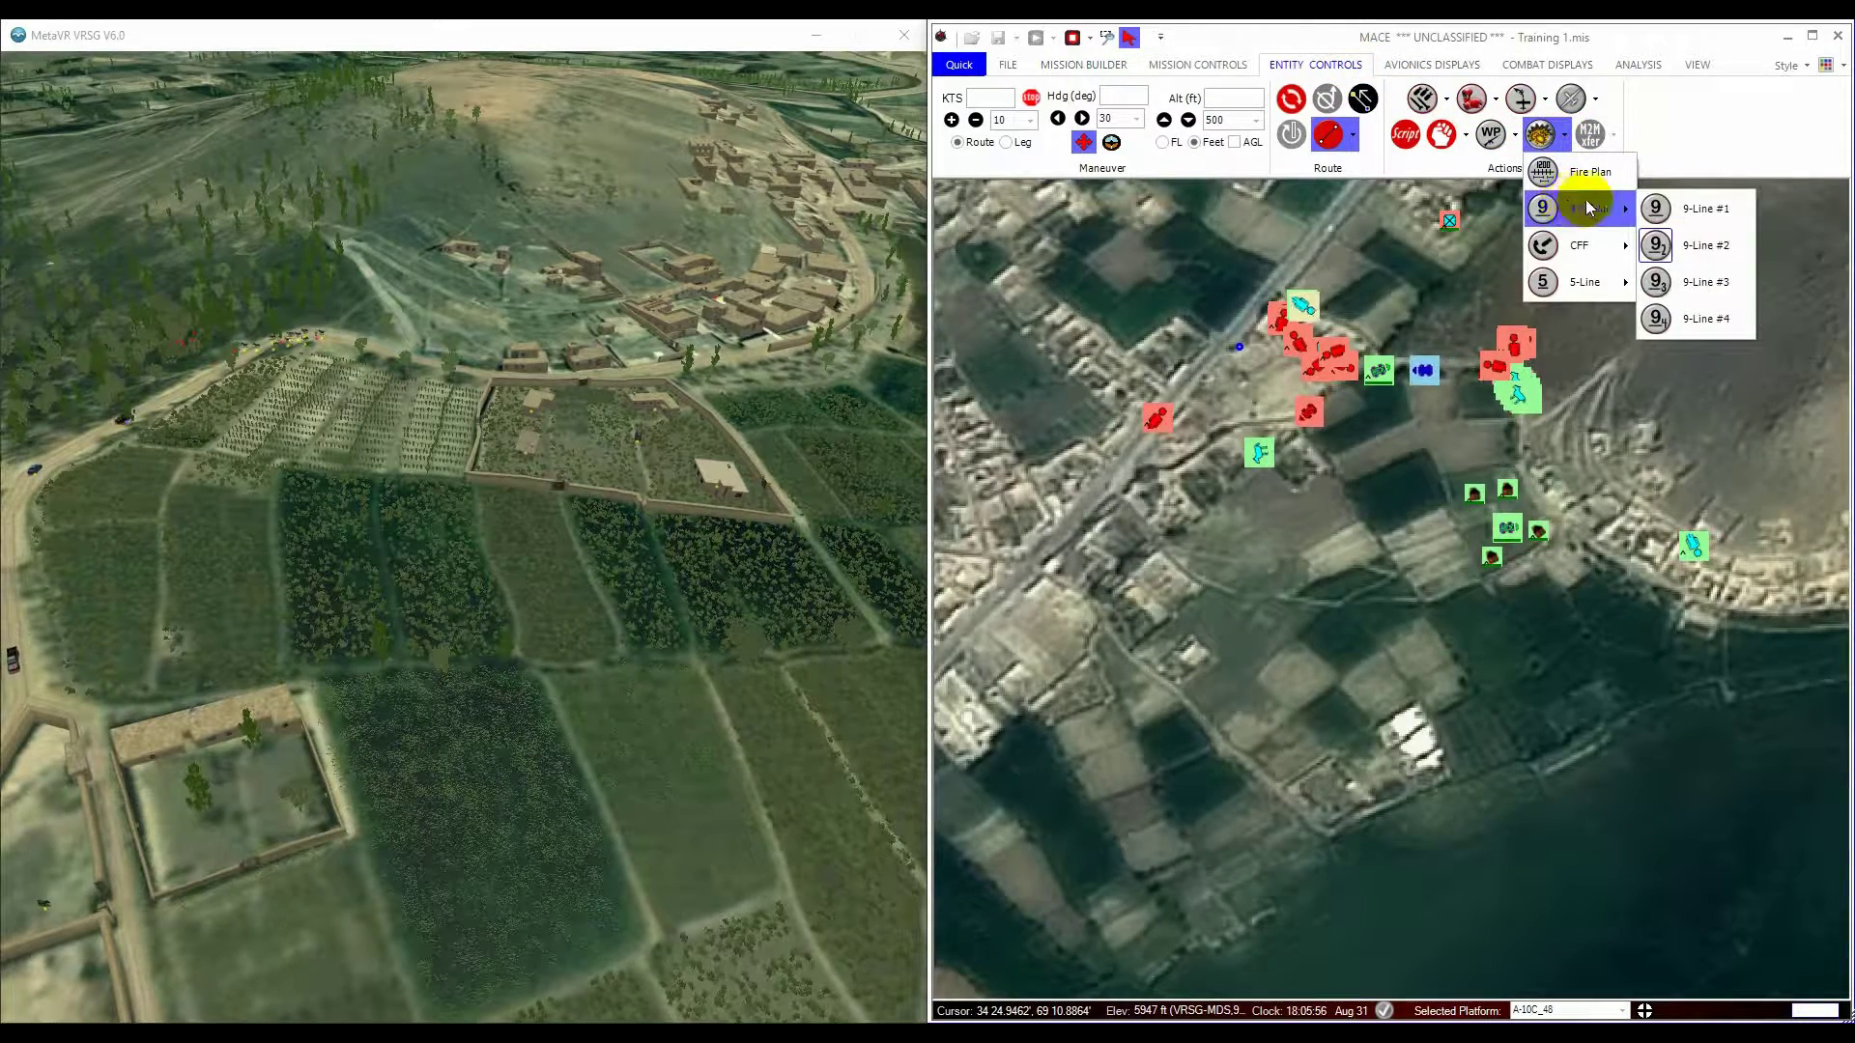
click(1641, 209)
Step: Open 9-Line forms #3 and #4, then close both, leaving #1 in front
click(1564, 138)
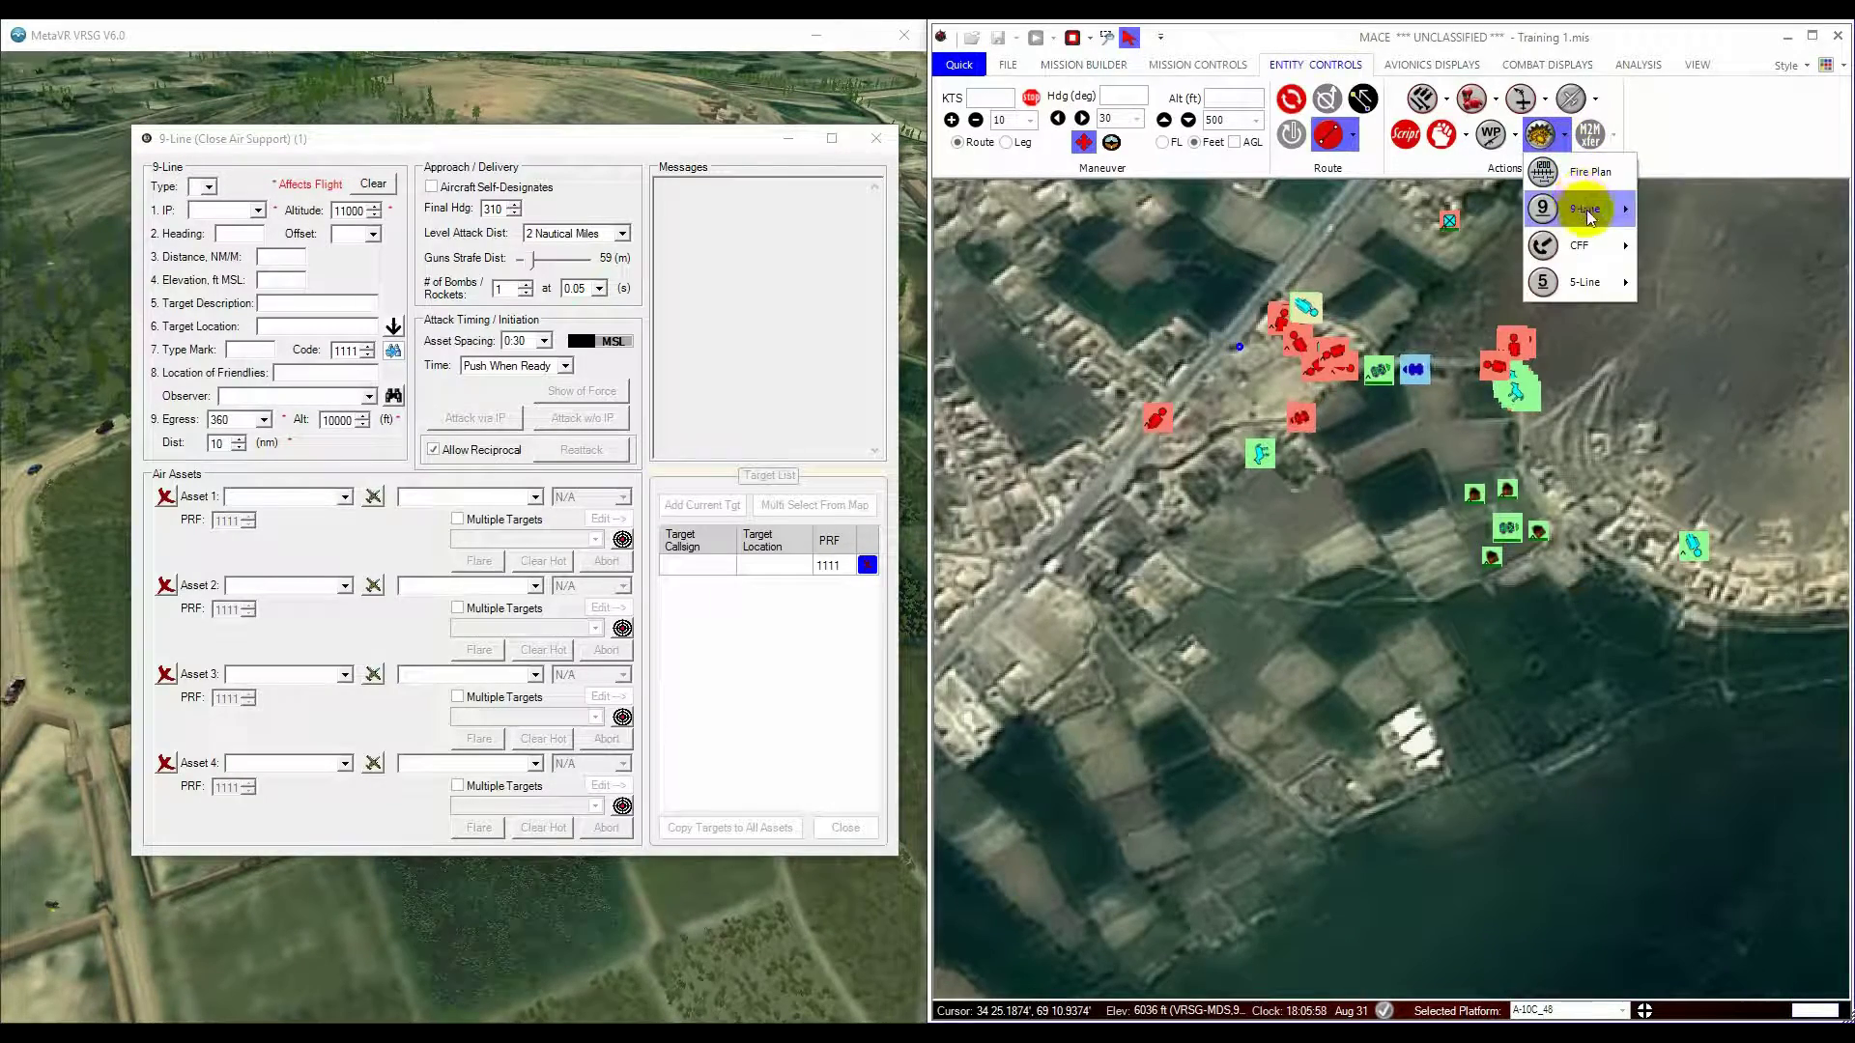
mouse_move(1590, 208)
click(1668, 282)
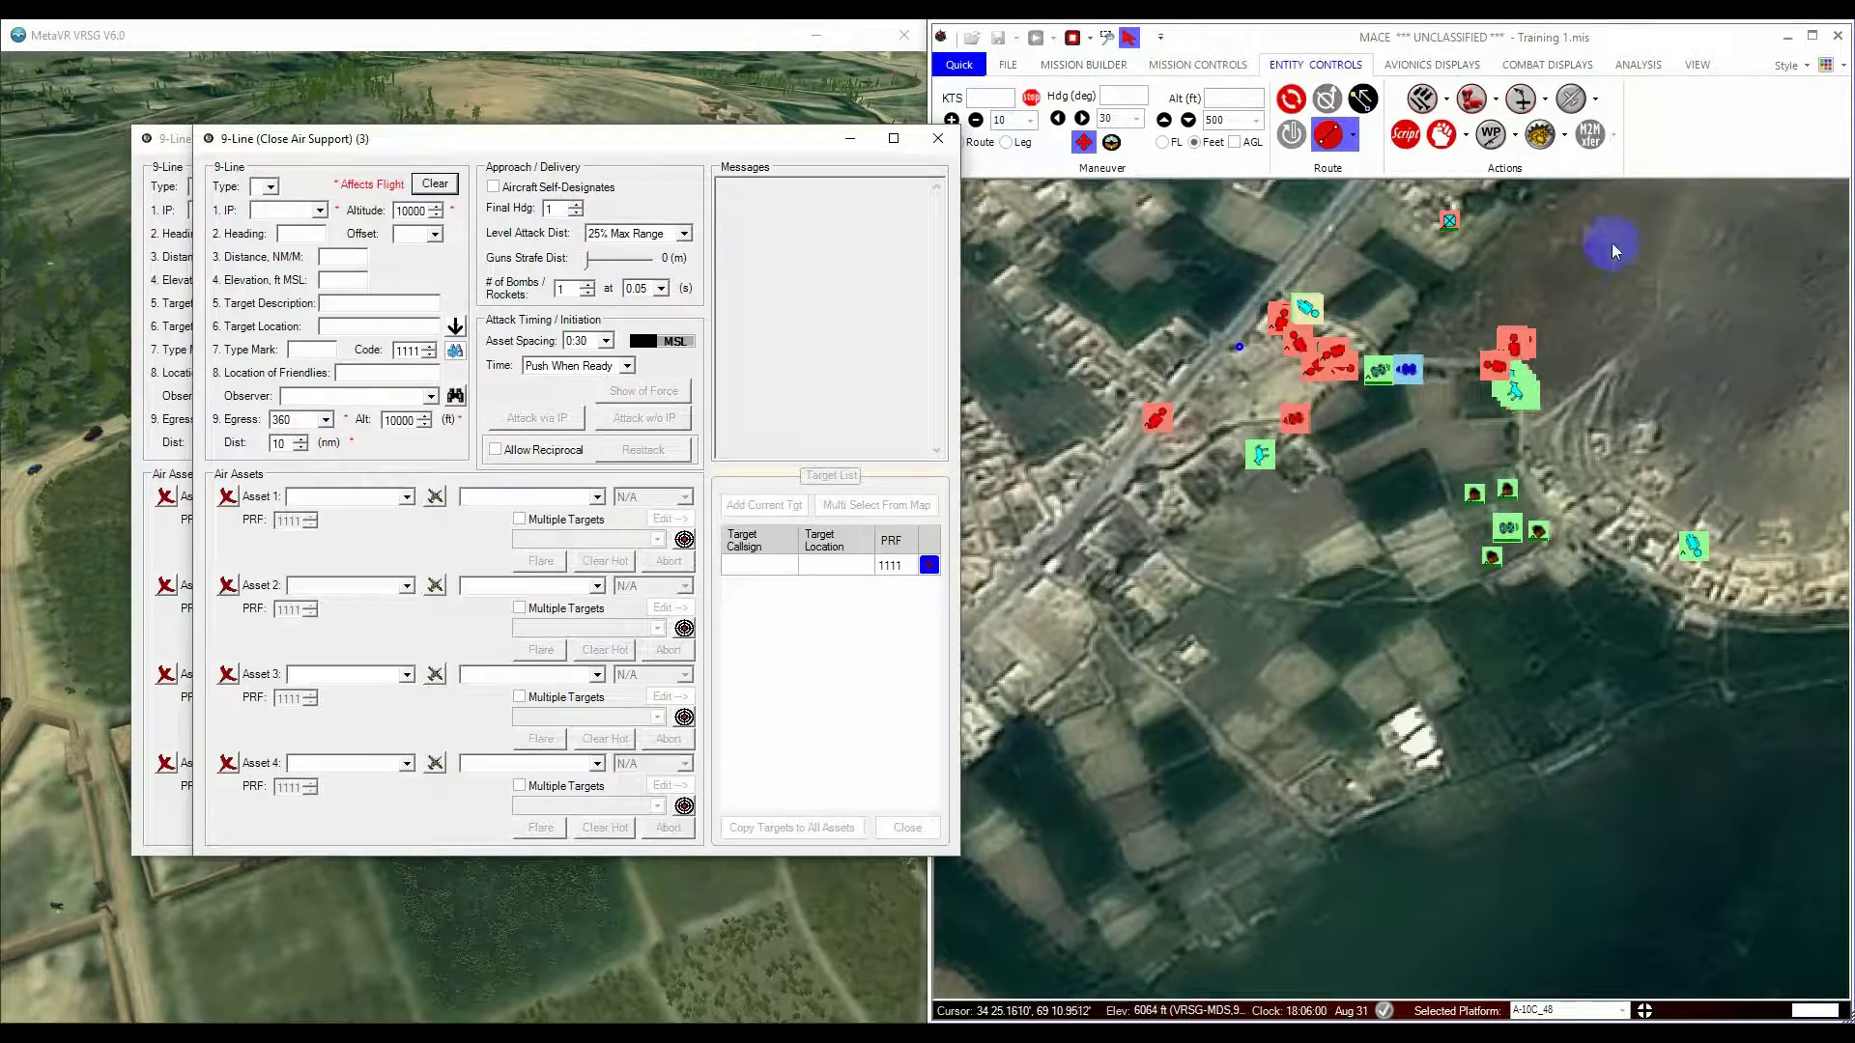
click(1562, 139)
mouse_move(1627, 211)
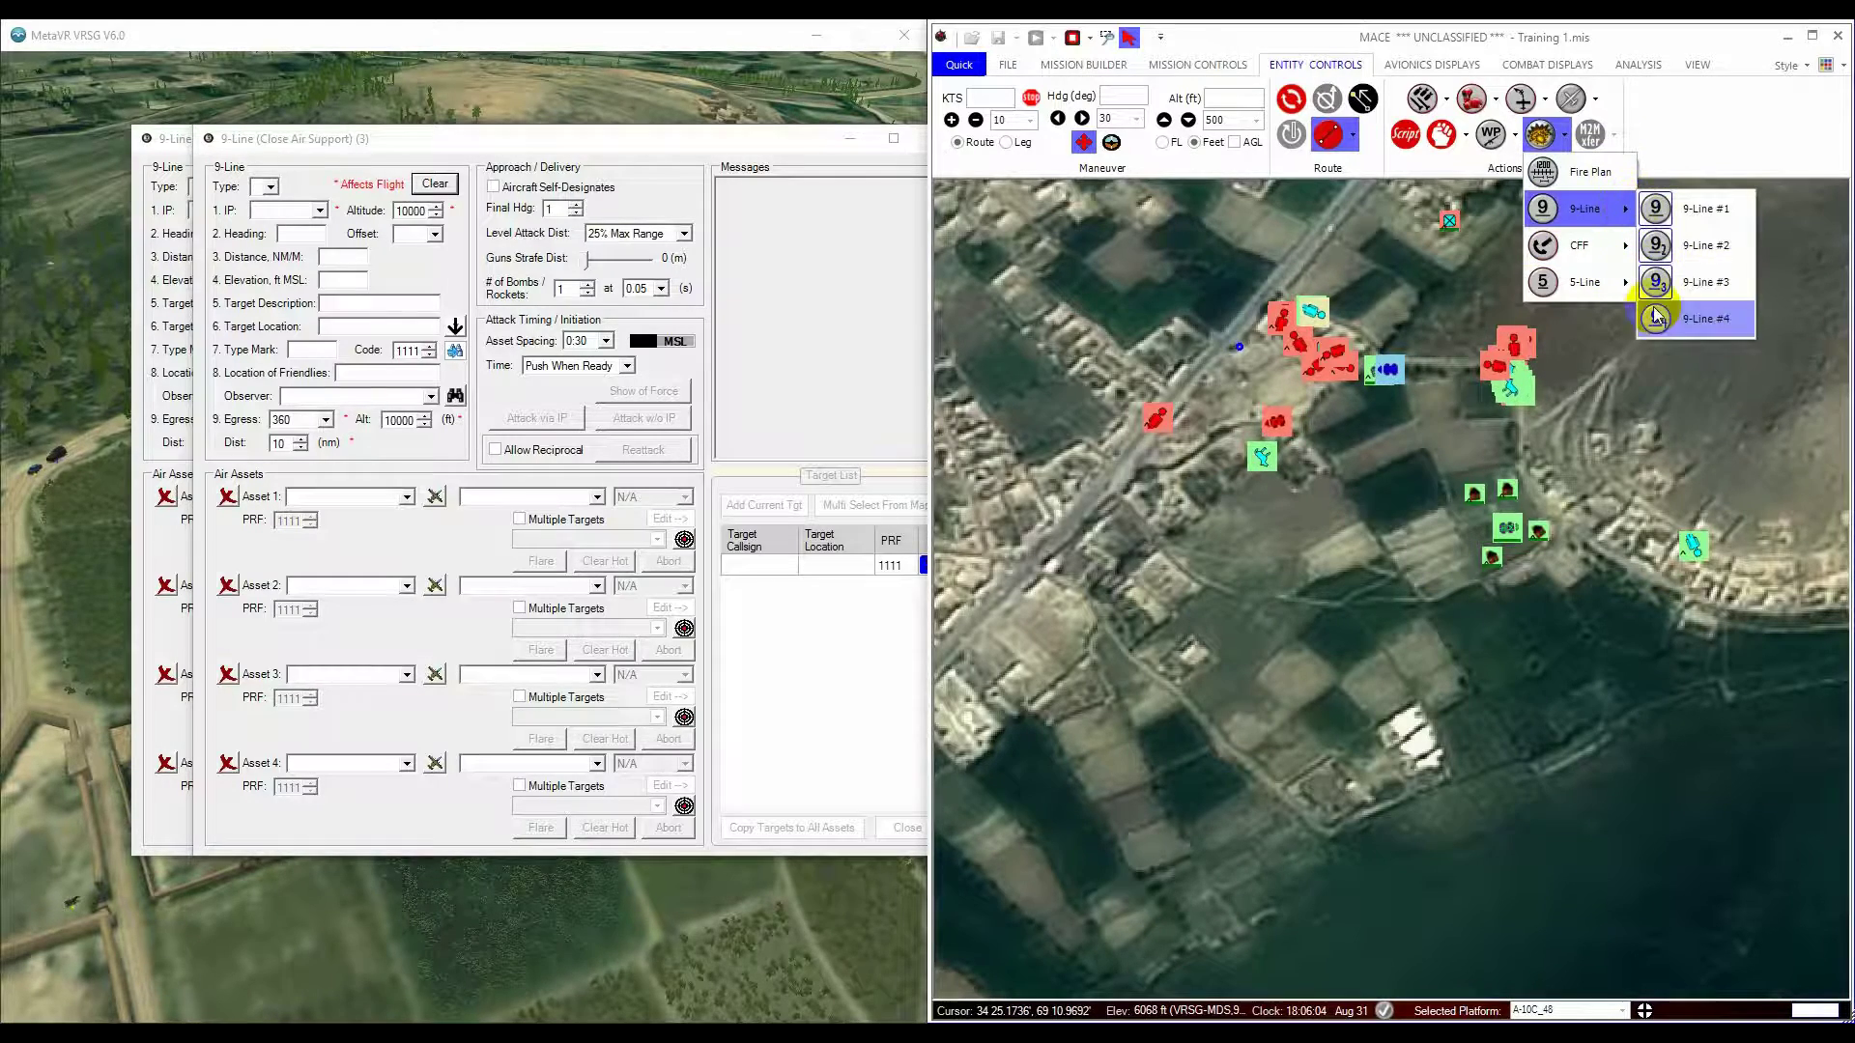
click(1655, 314)
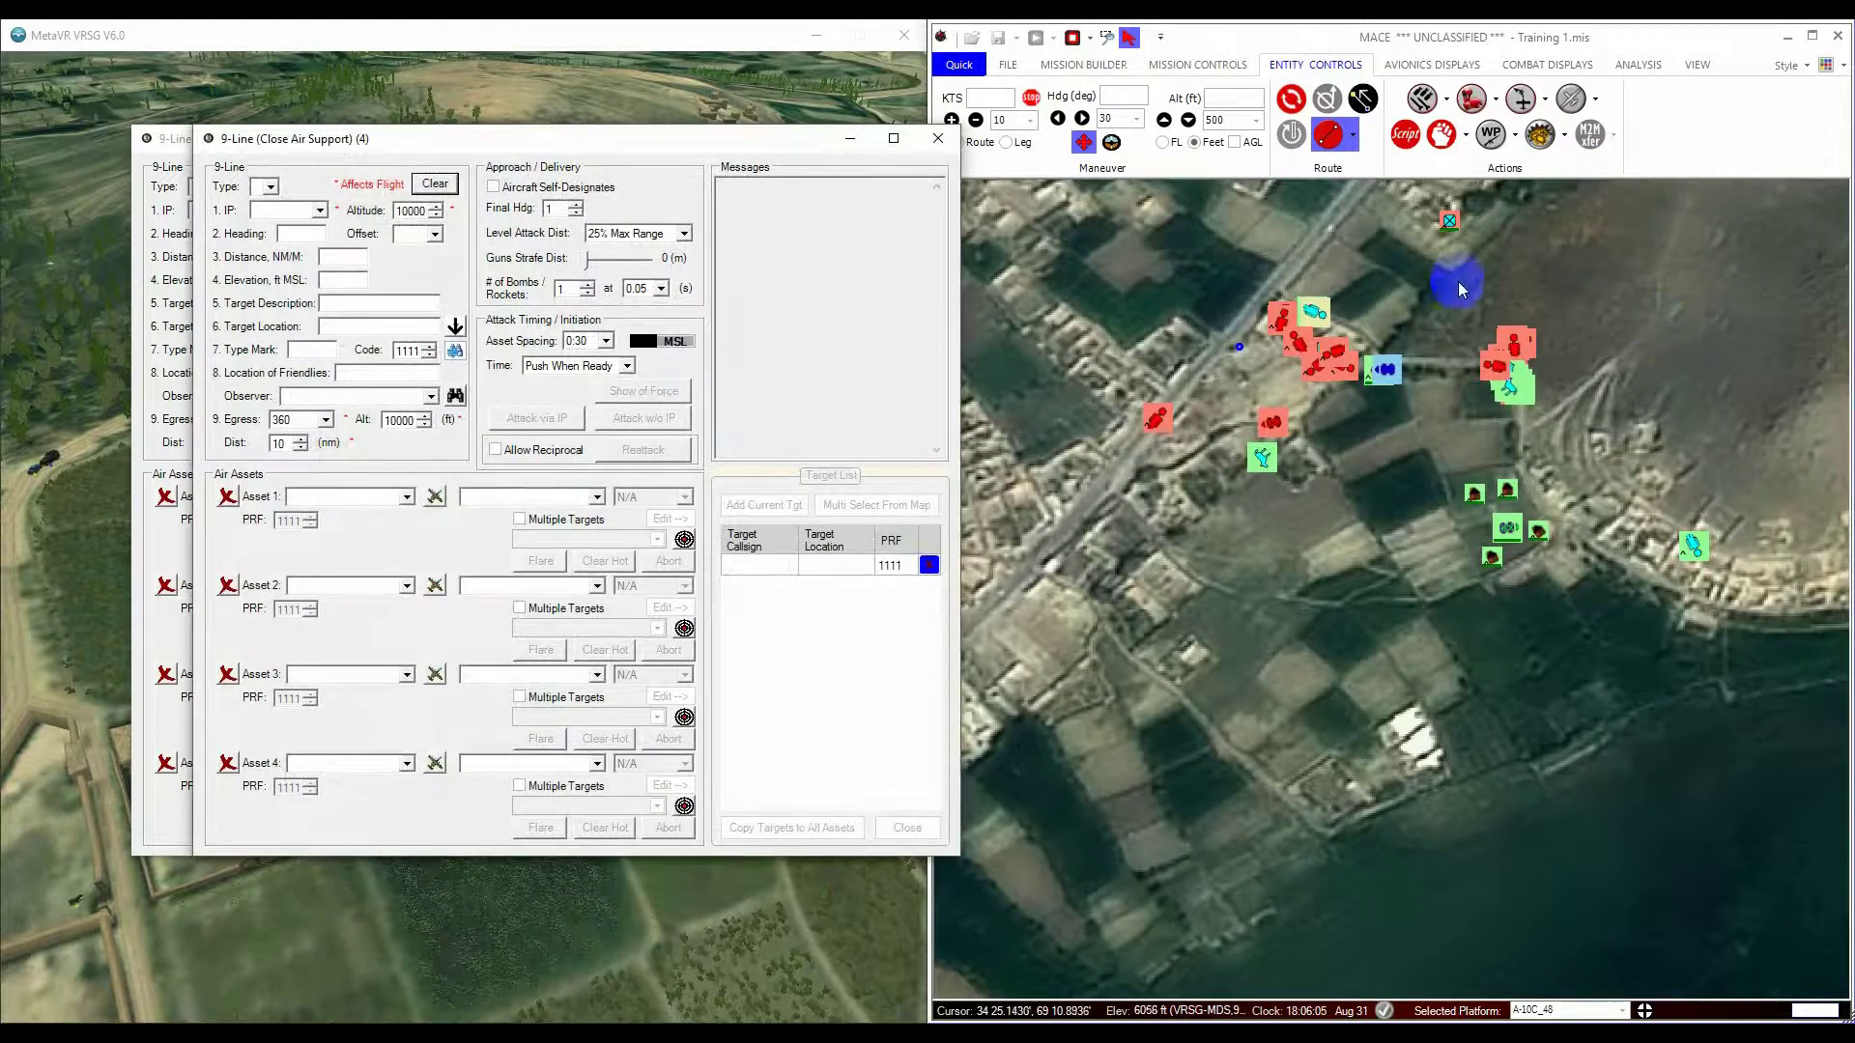
click(936, 142)
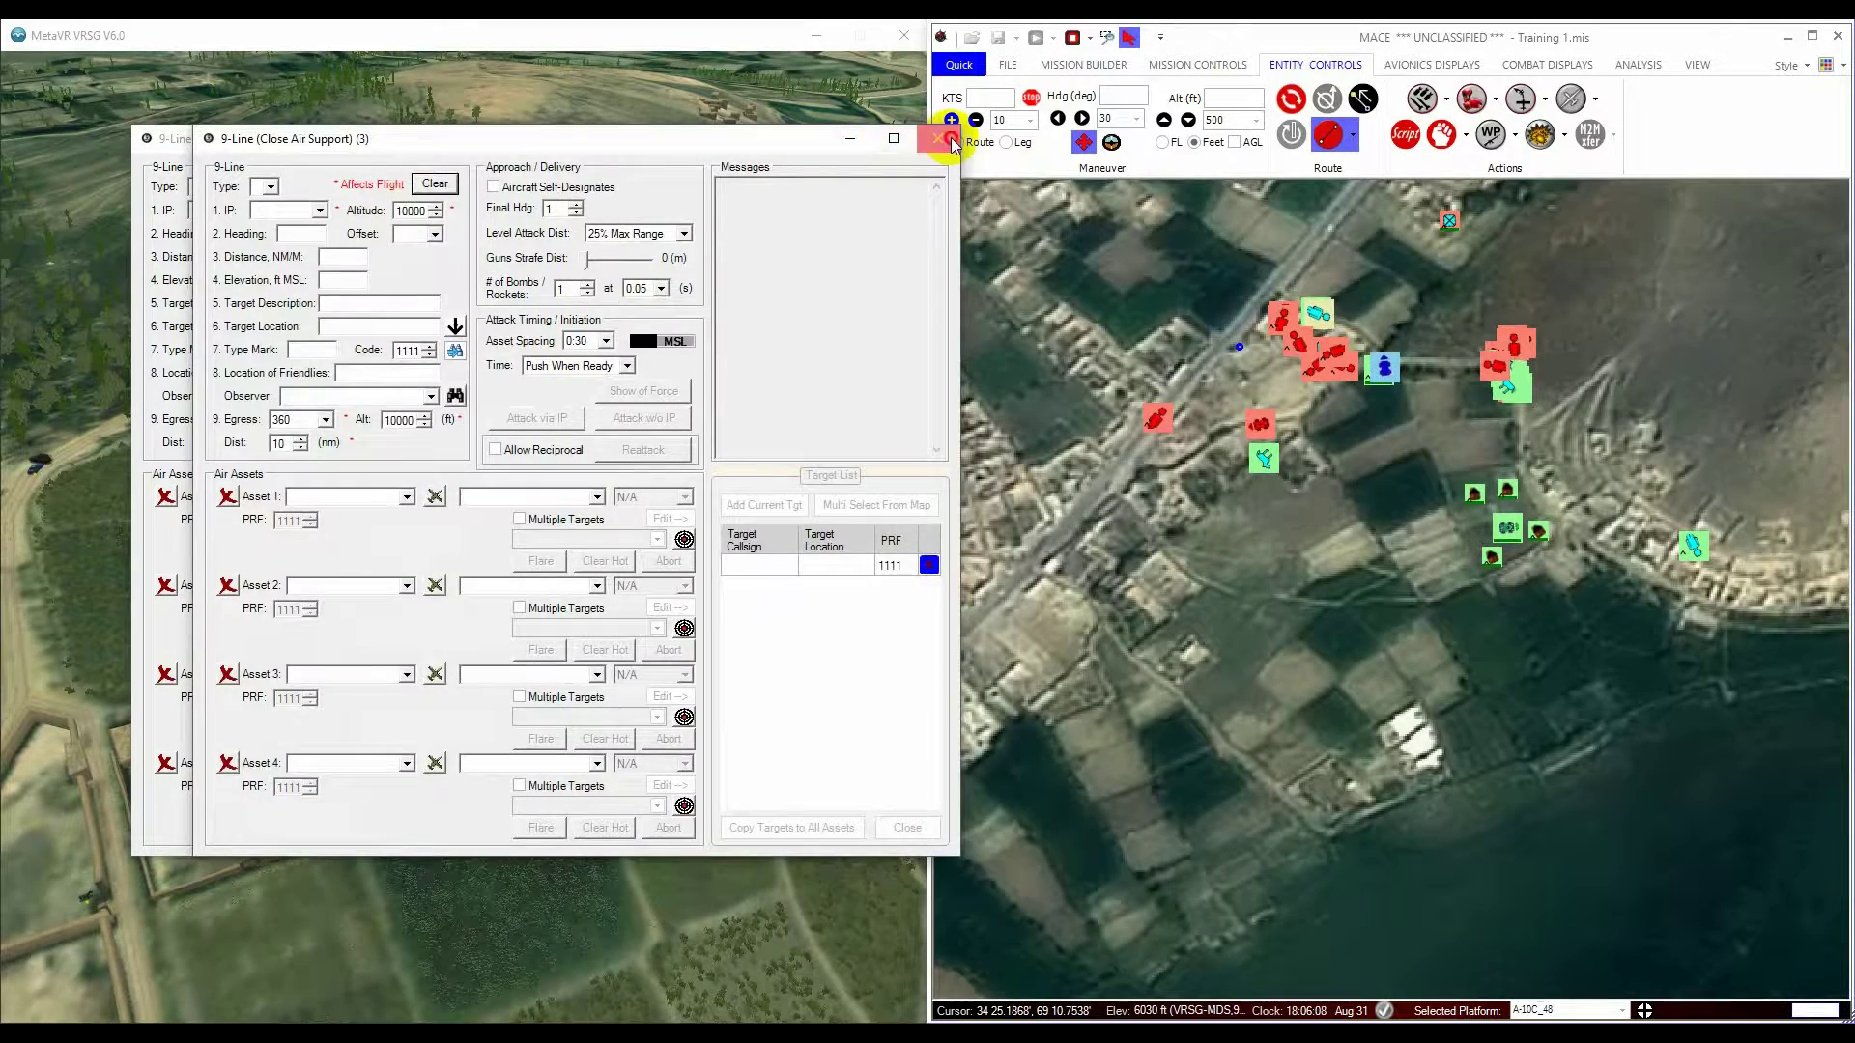
click(952, 143)
click(474, 450)
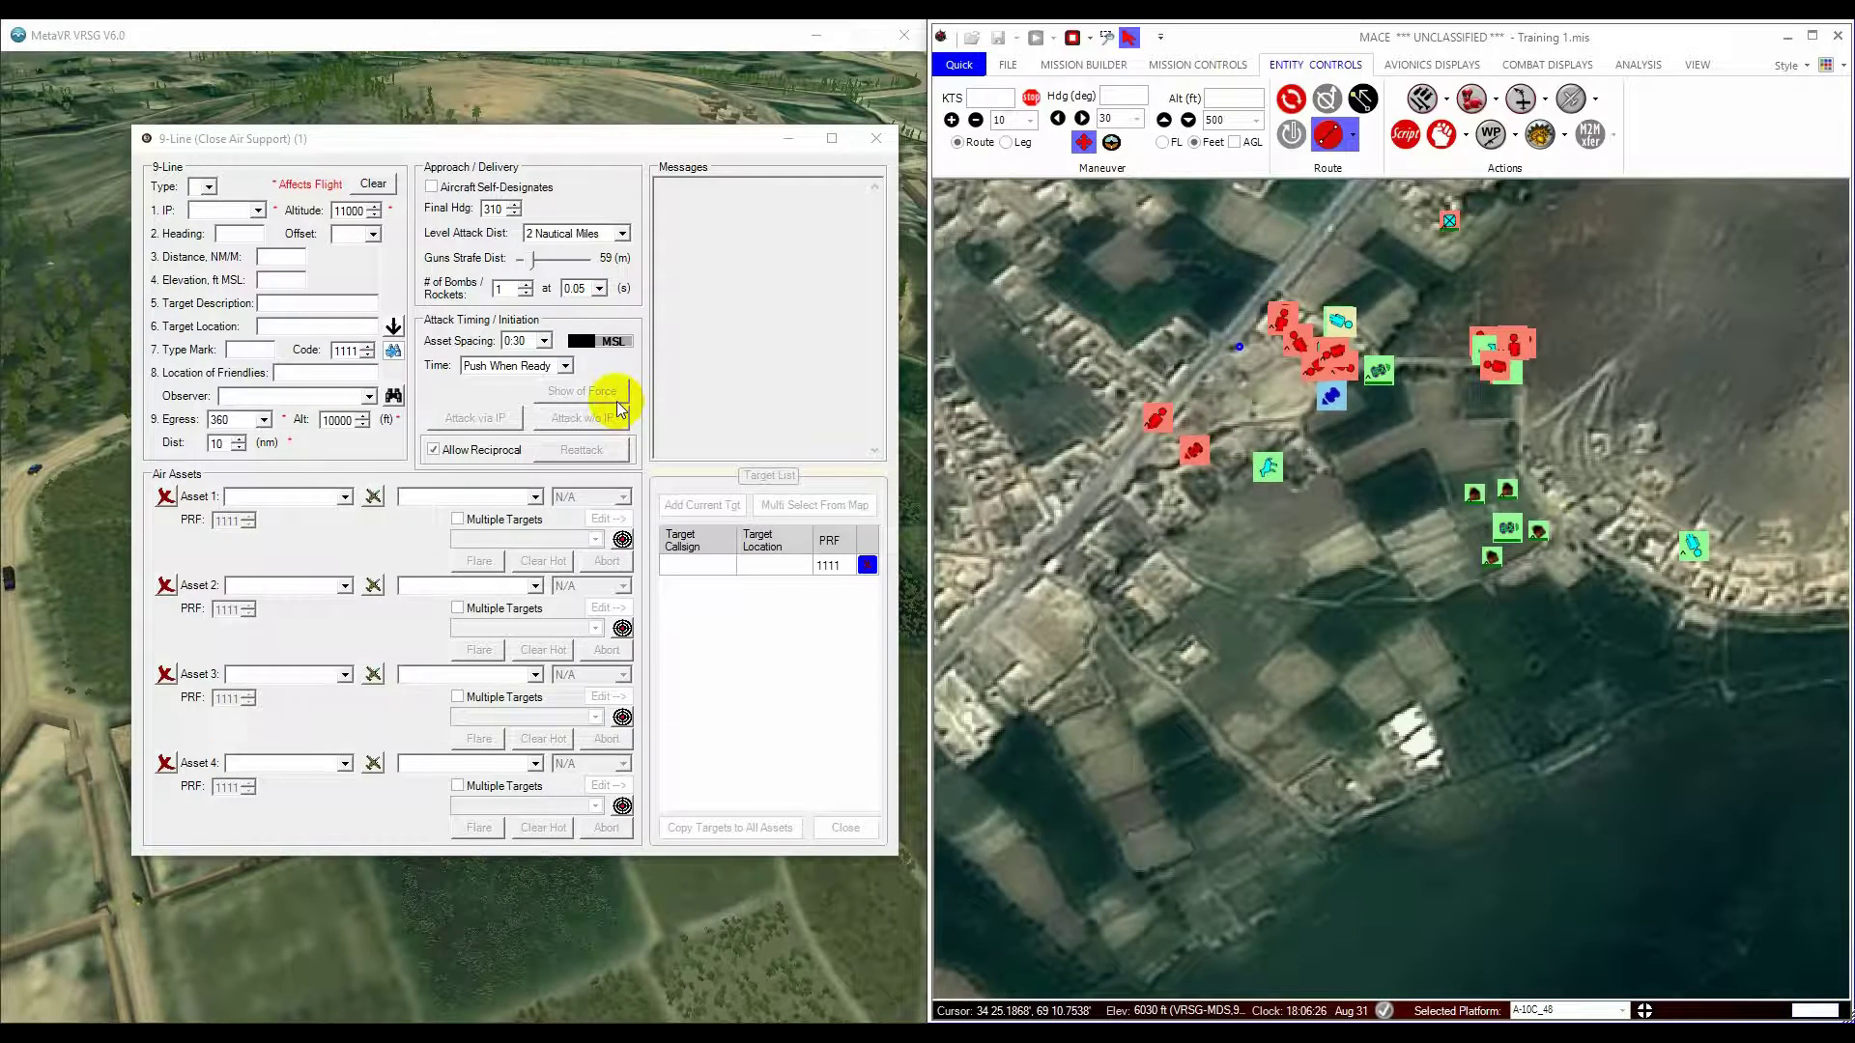
Step: Set the 9-Line to Type 2 with heading 020 and offset Left
click(207, 187)
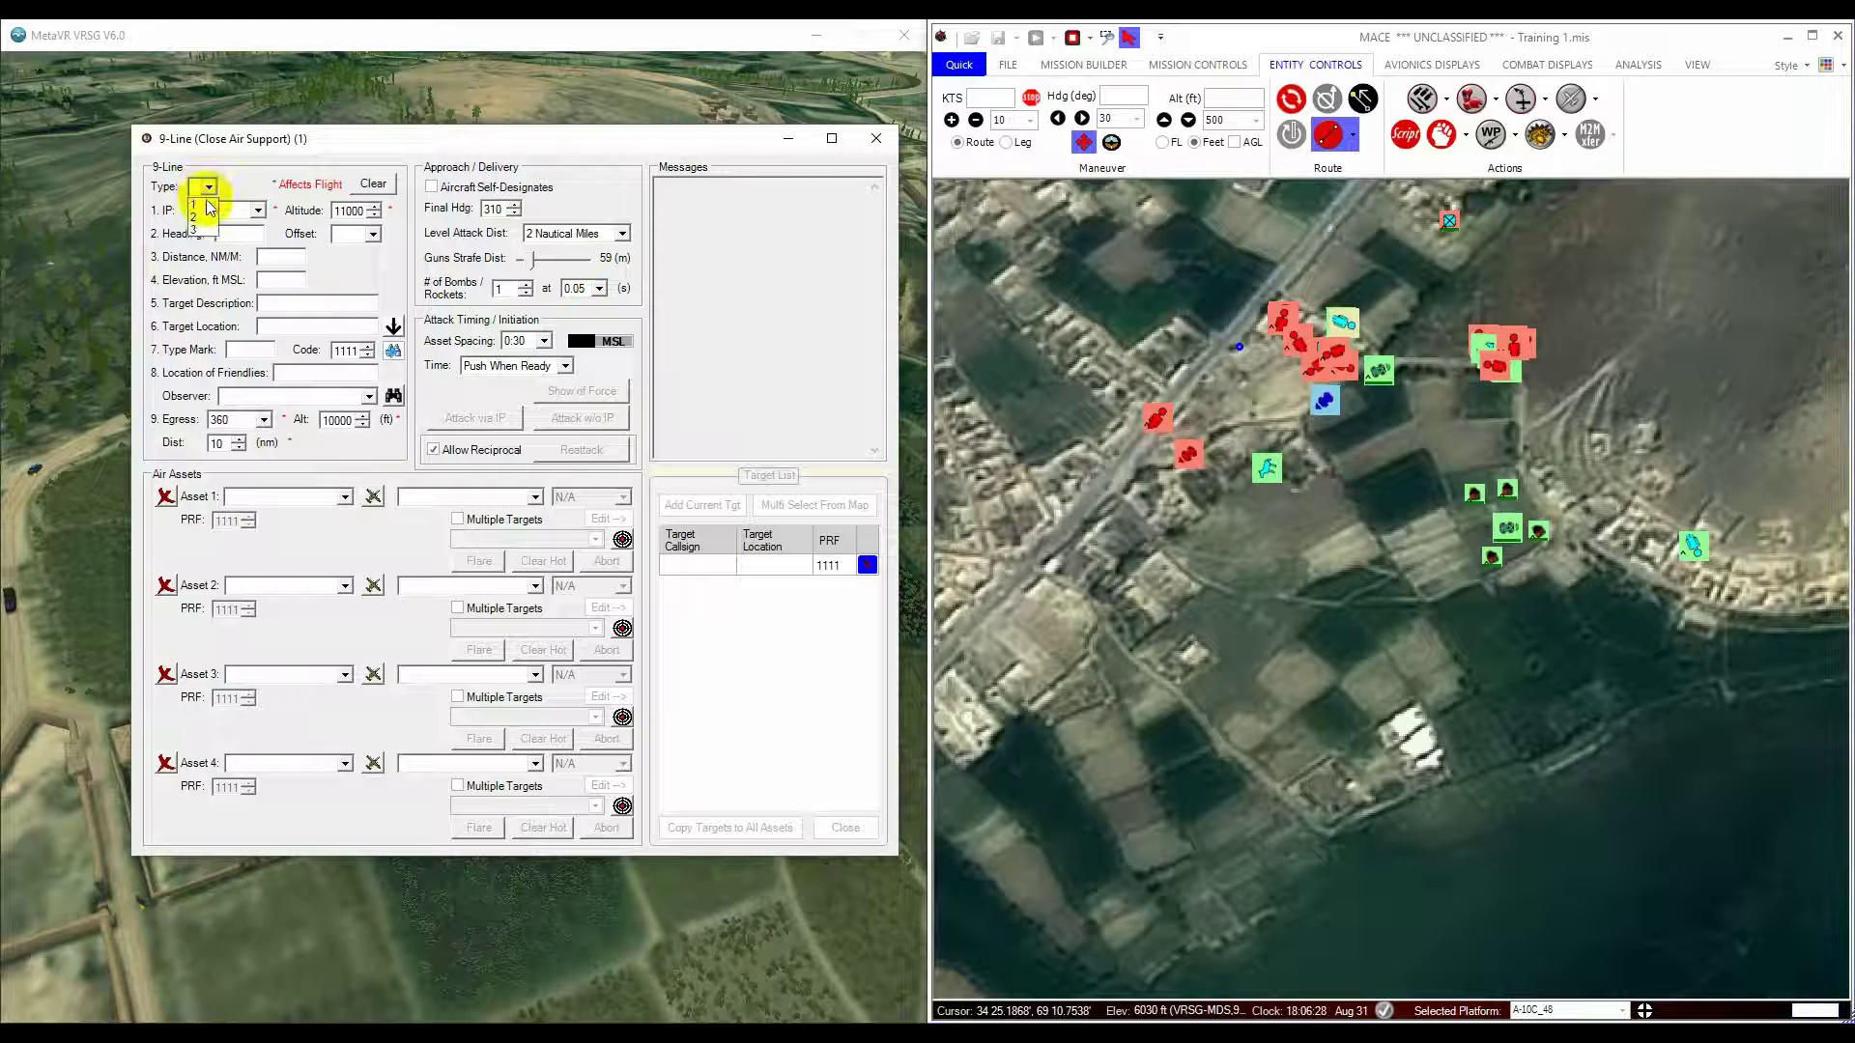
click(198, 217)
click(247, 237)
text(020)
click(372, 234)
click(357, 248)
Step: Enter distance 19 NM, target elevation 1345 ft and target description tank
click(292, 259)
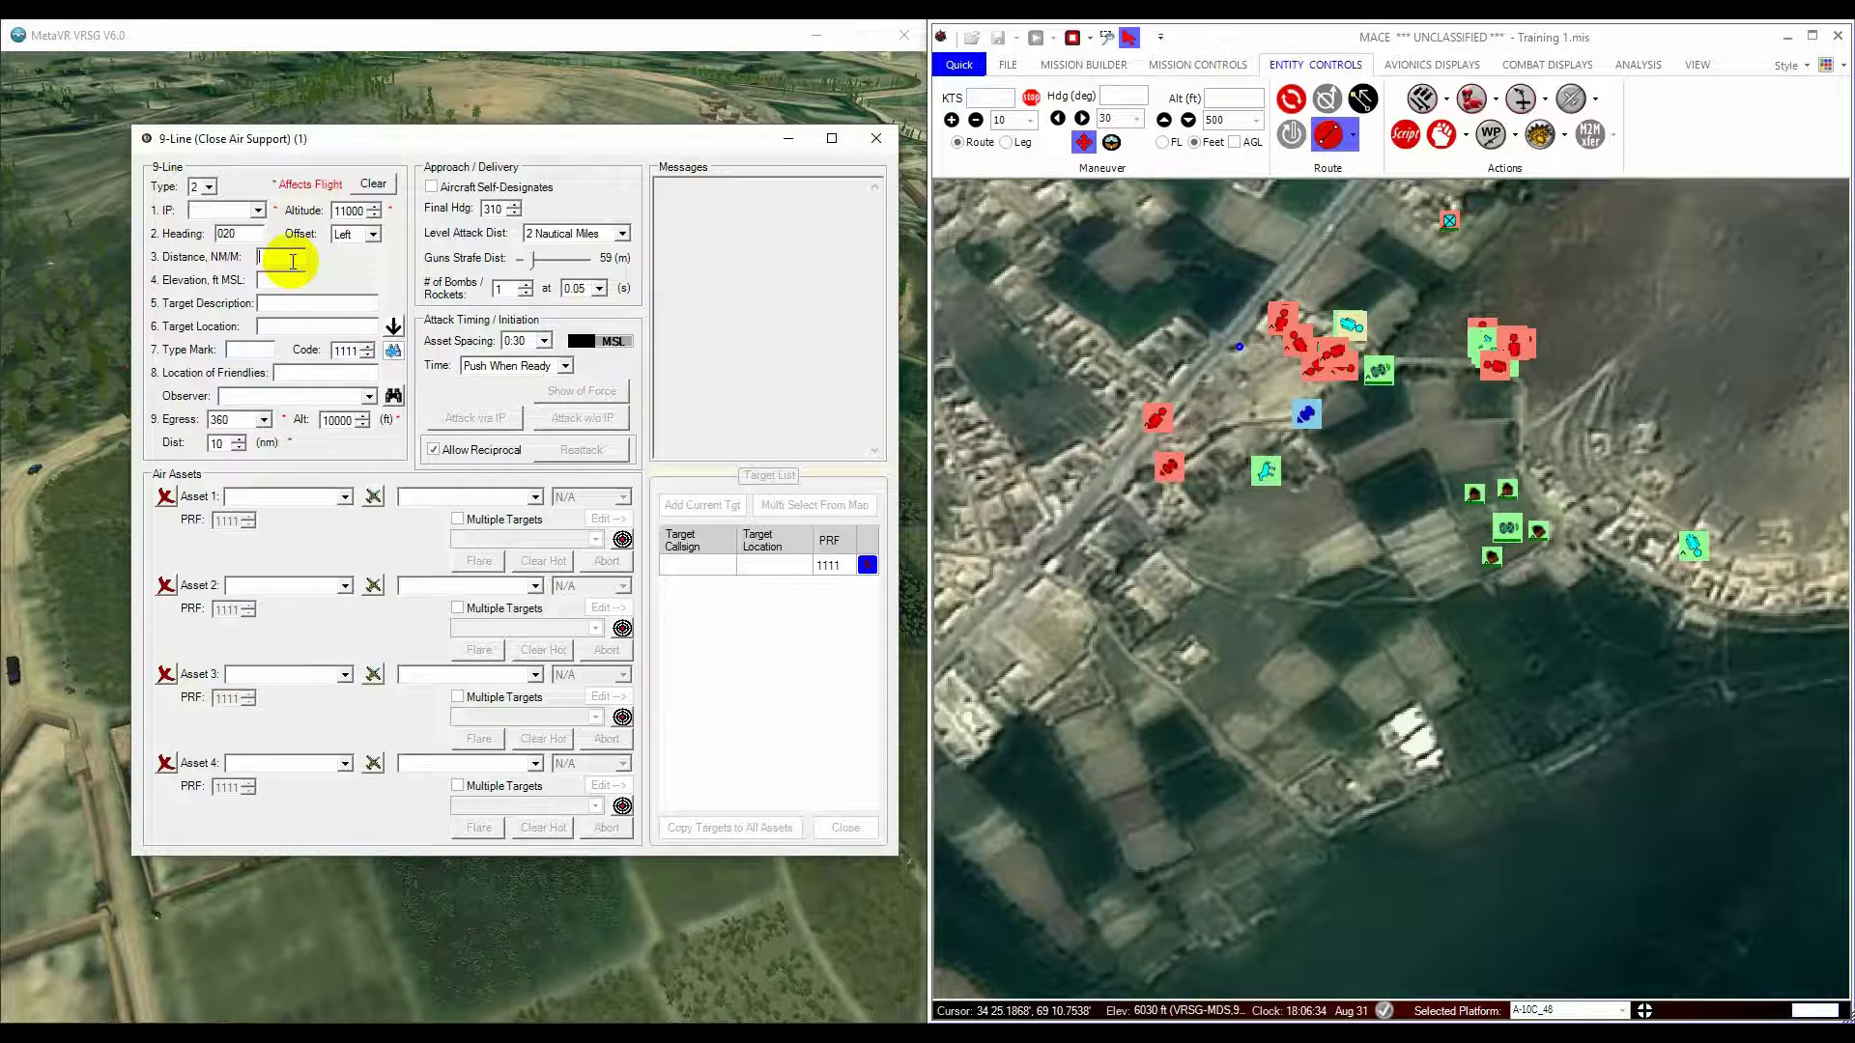
text(19)
click(302, 280)
text(1345)
click(324, 301)
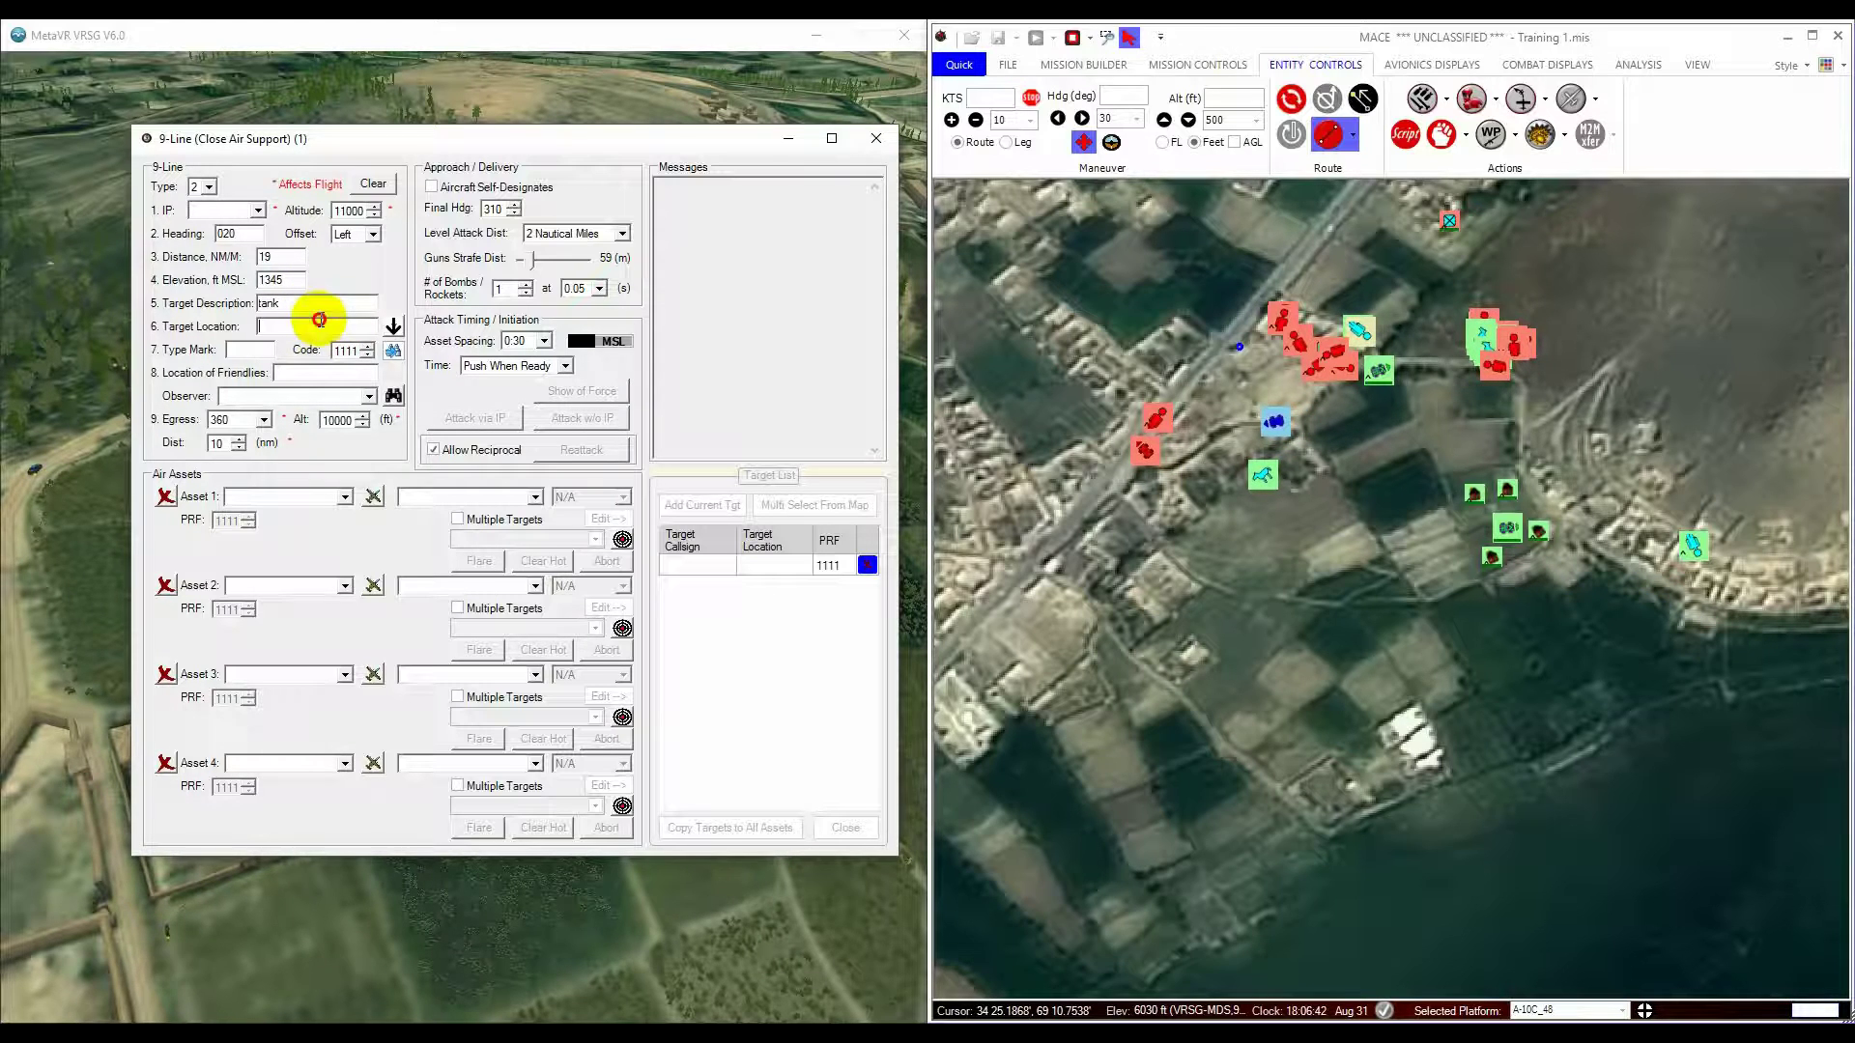
click(341, 324)
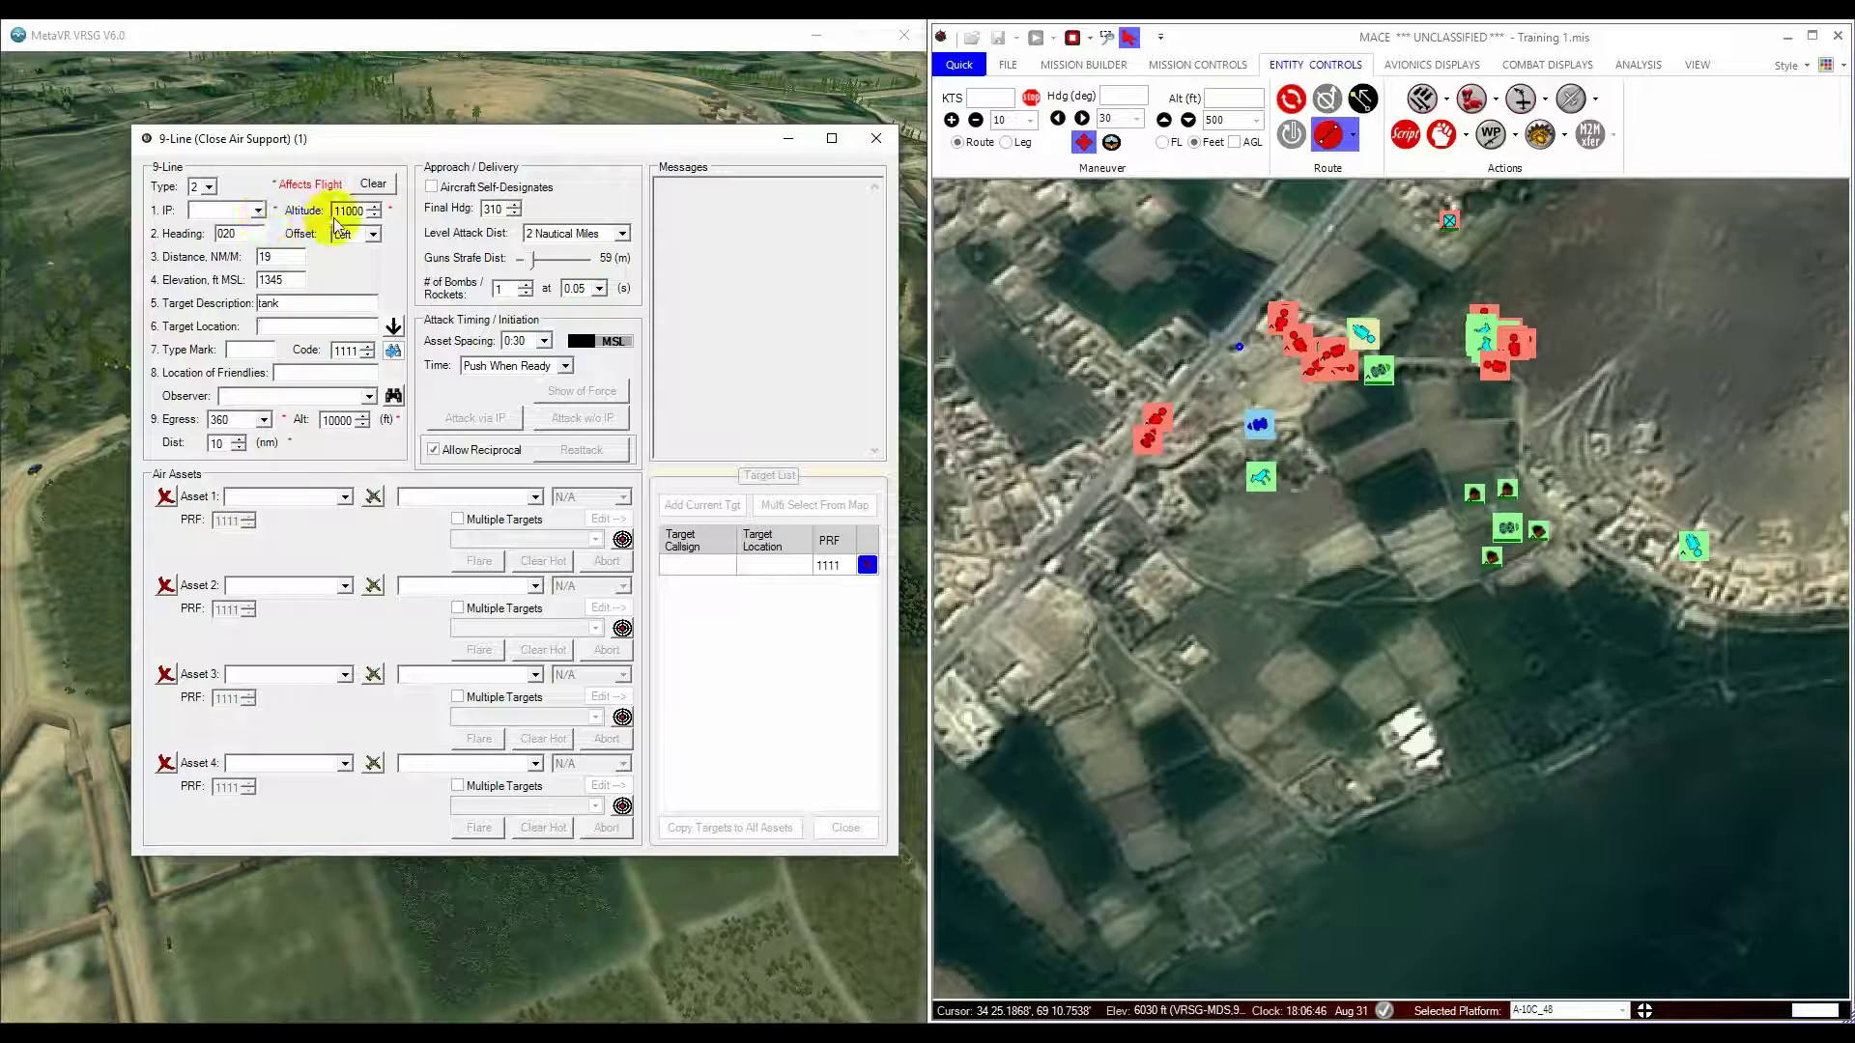
Step: Set egress to 360 at 12000 ft with distance 8 nm
click(266, 421)
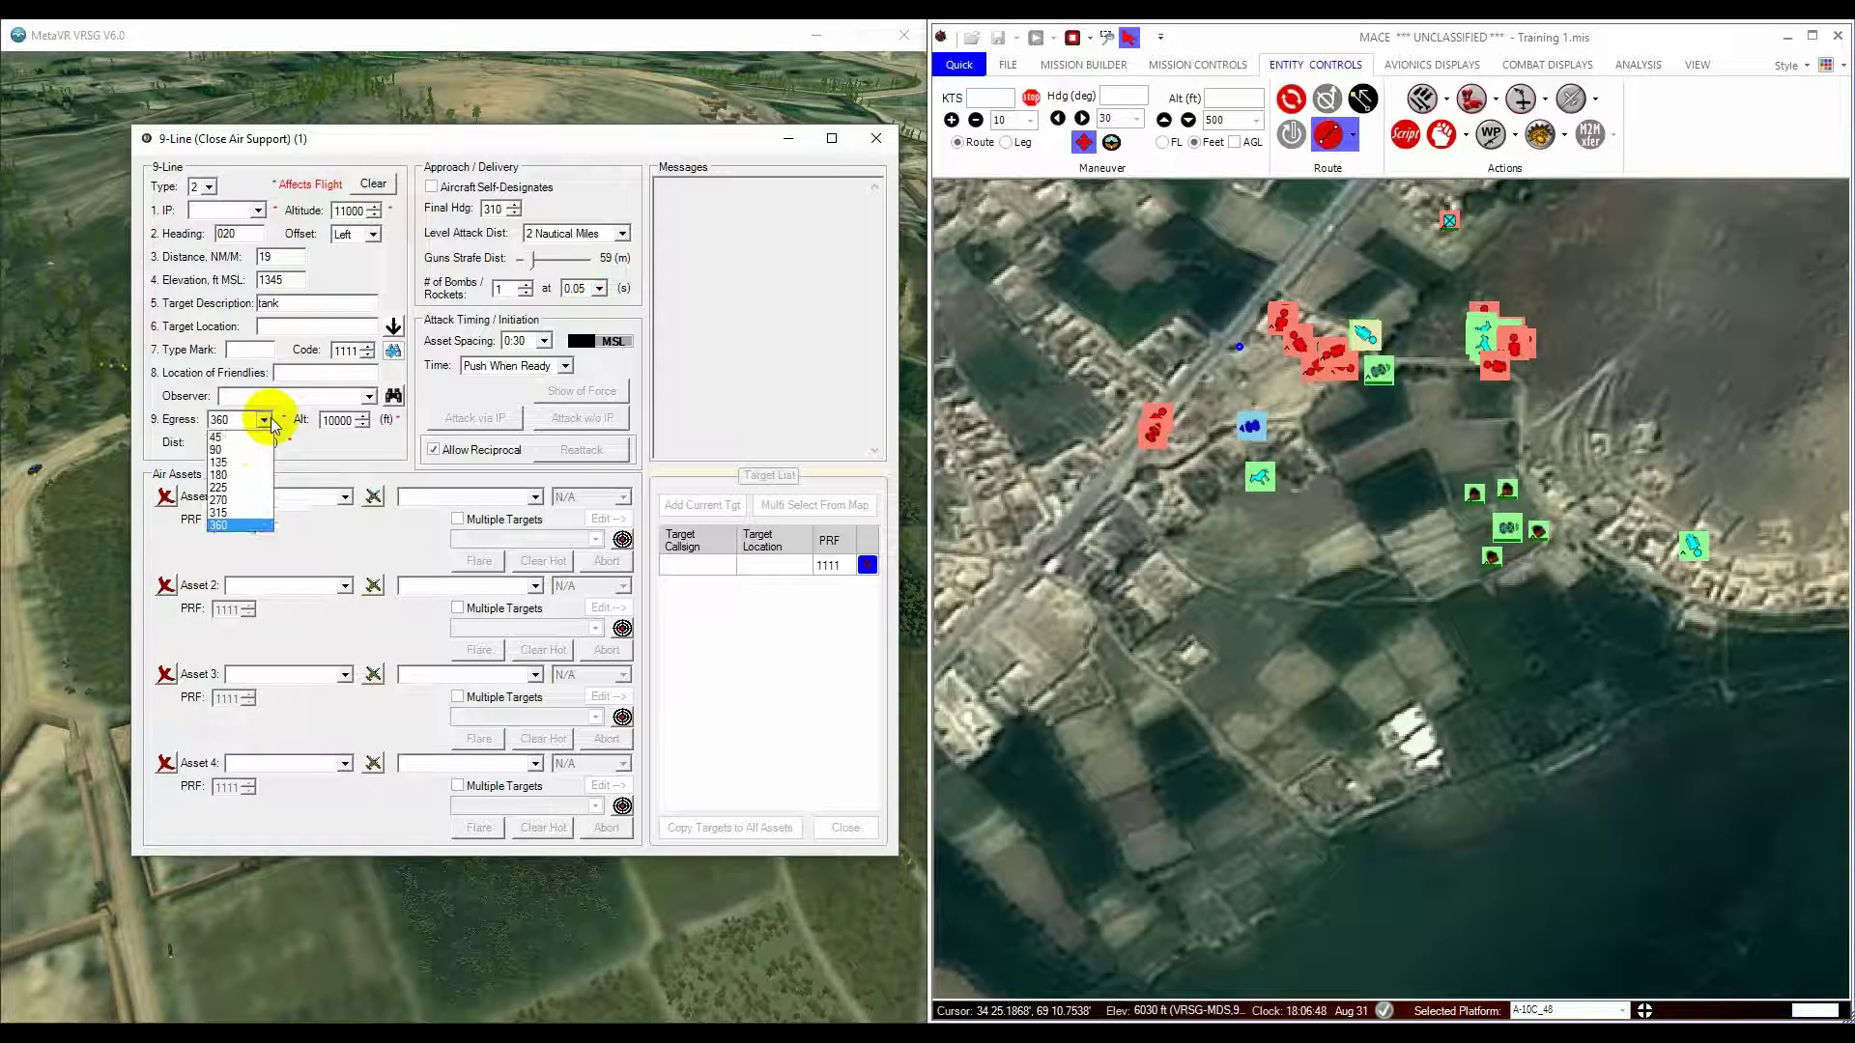
click(268, 422)
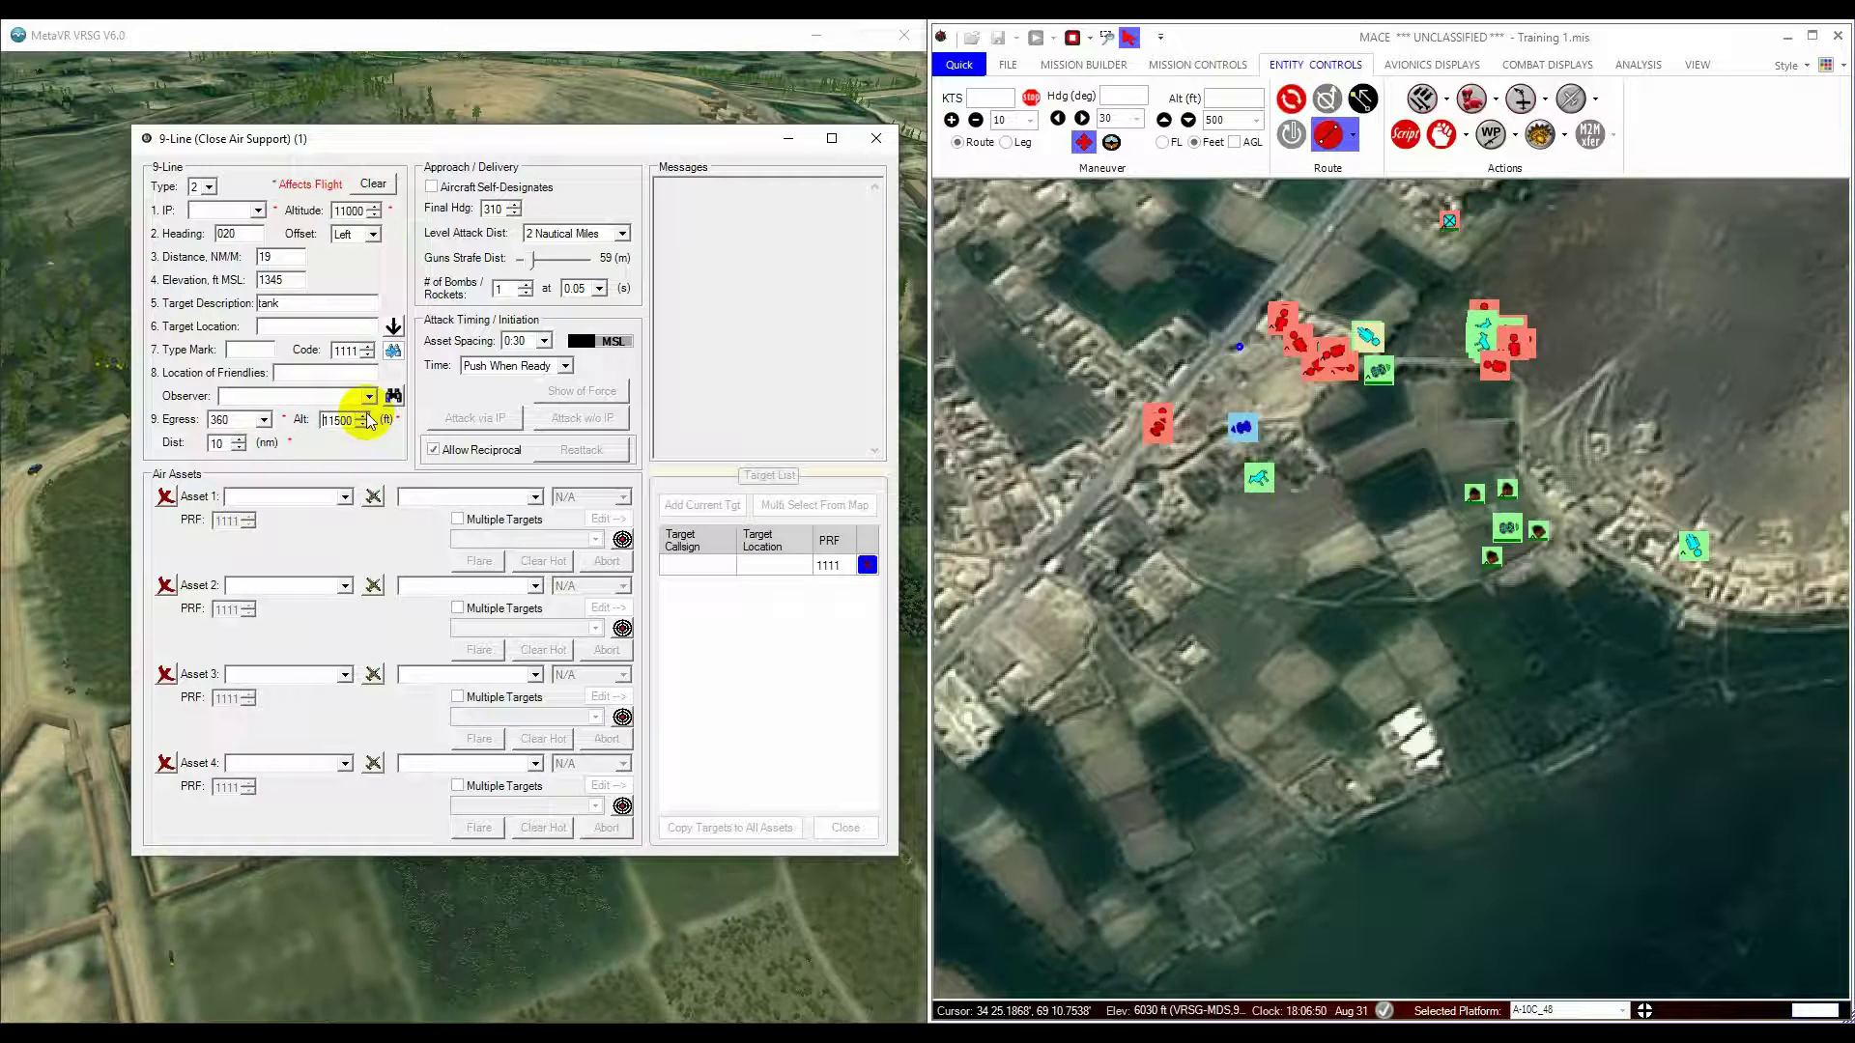
click(364, 415)
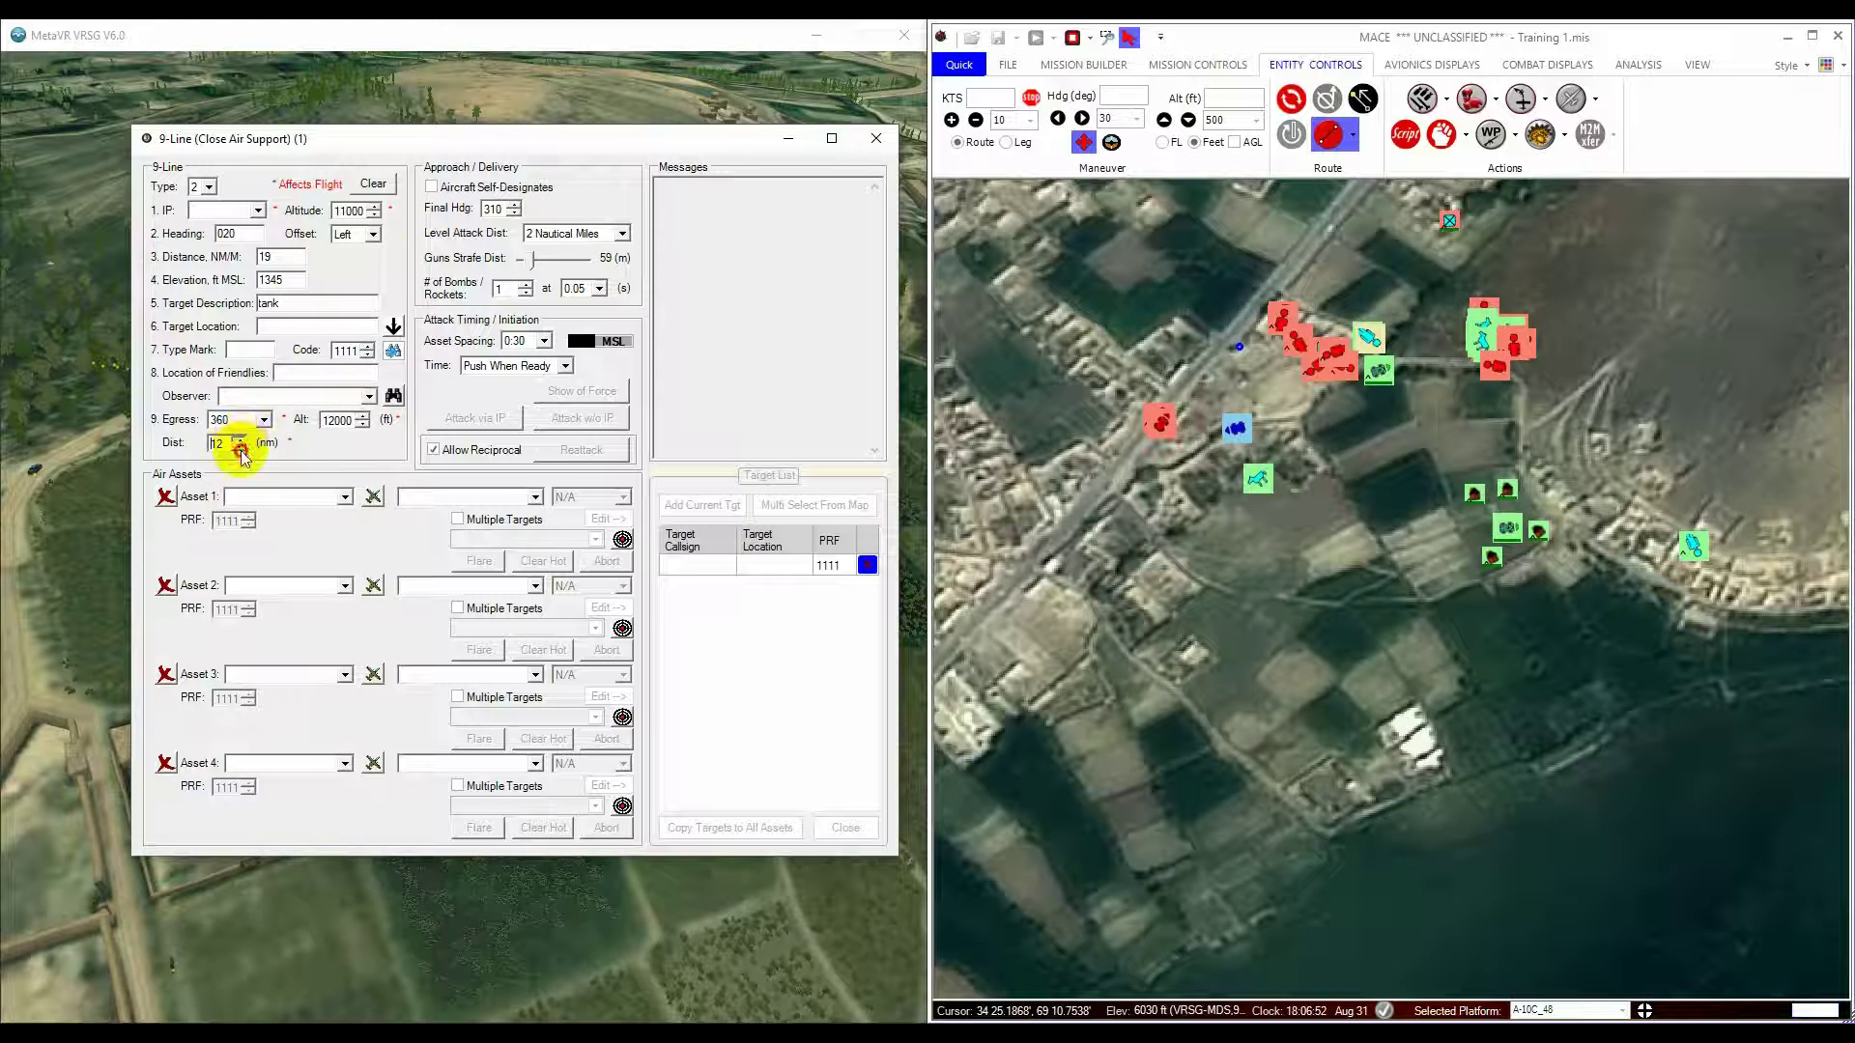
click(241, 451)
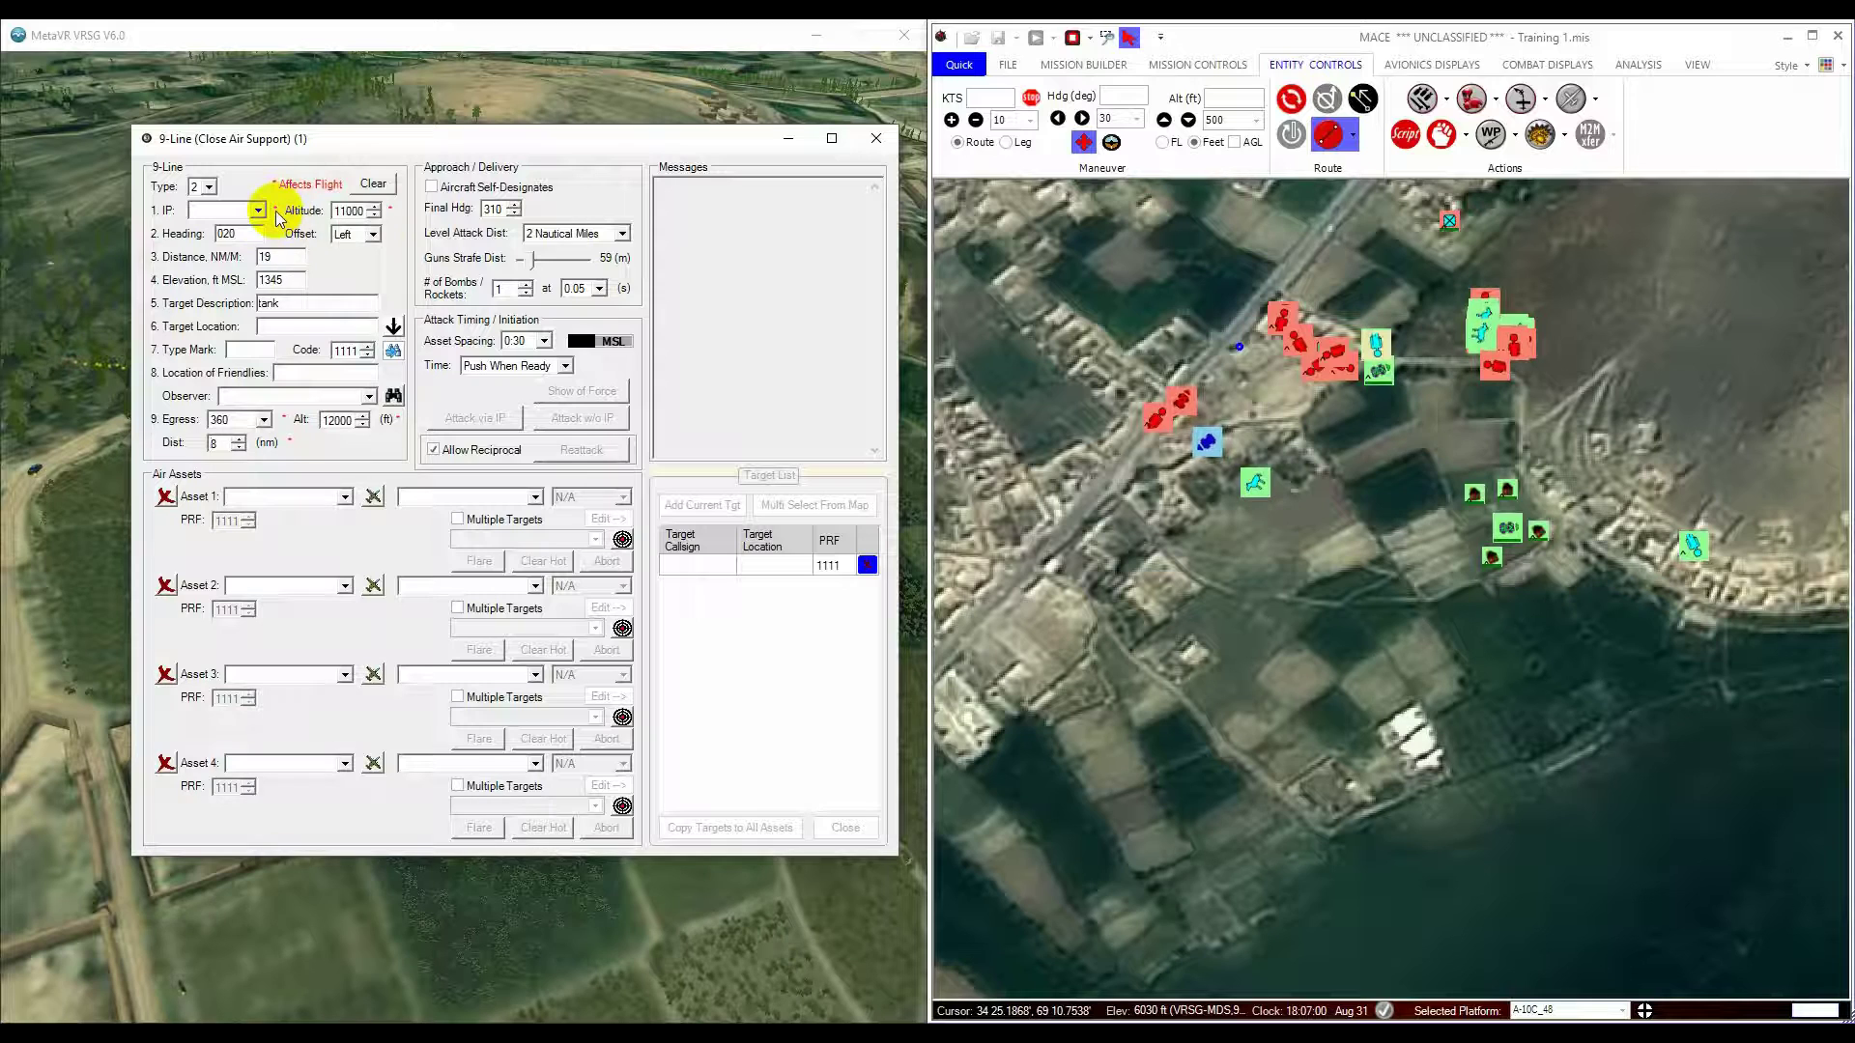
click(242, 210)
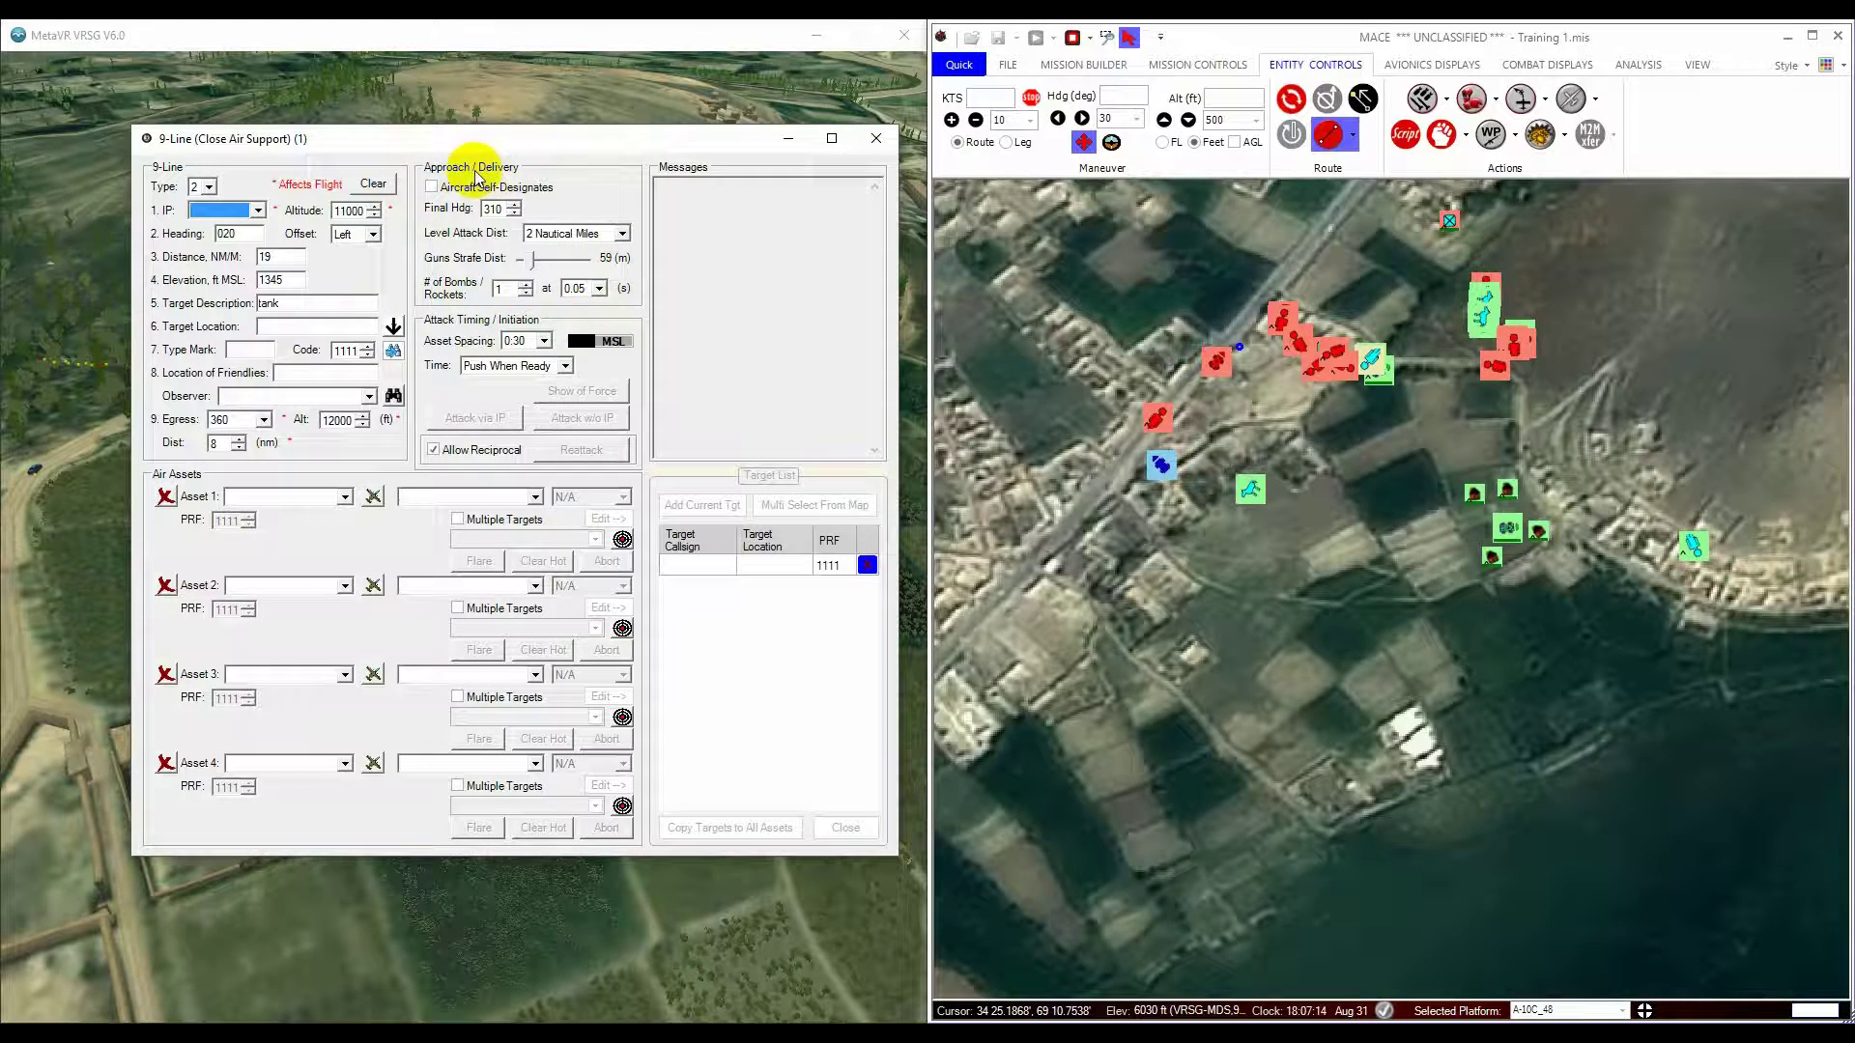
Step: Set final heading 330 and level attack distance to 75% Max Range
click(541, 194)
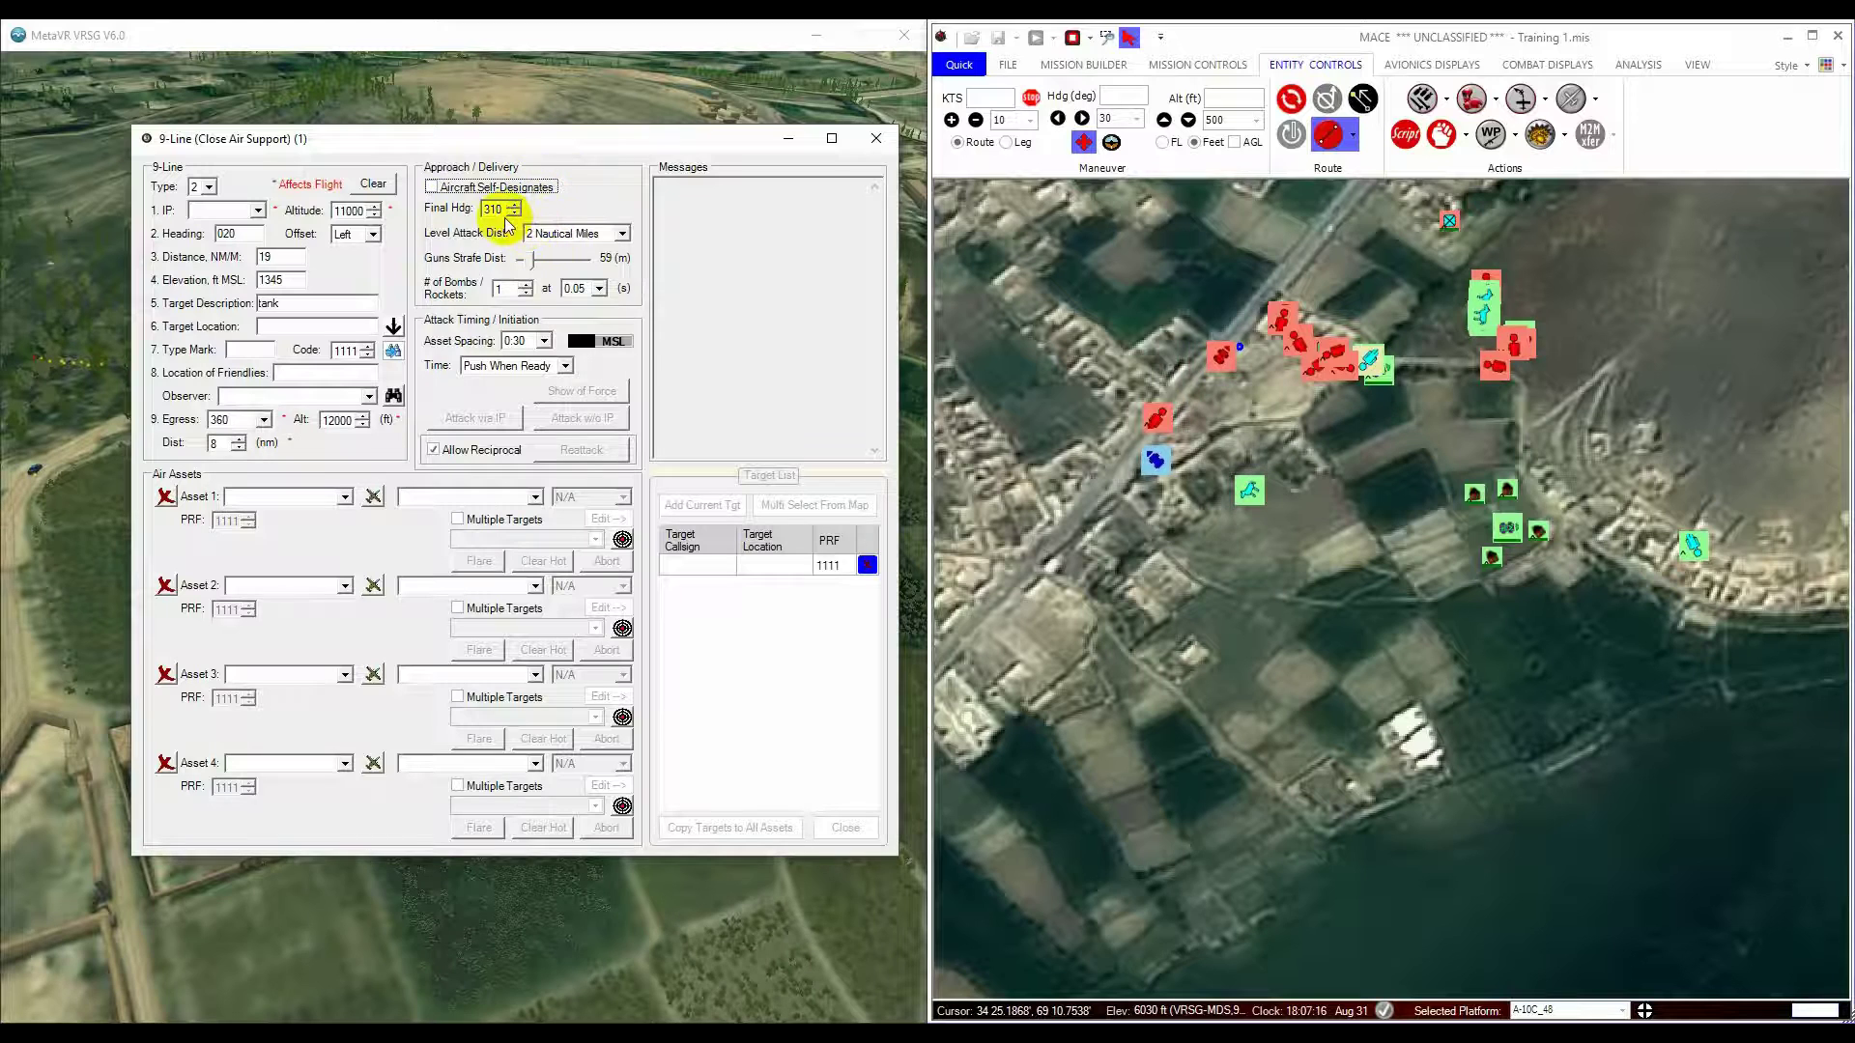
drag(500, 210, 470, 216)
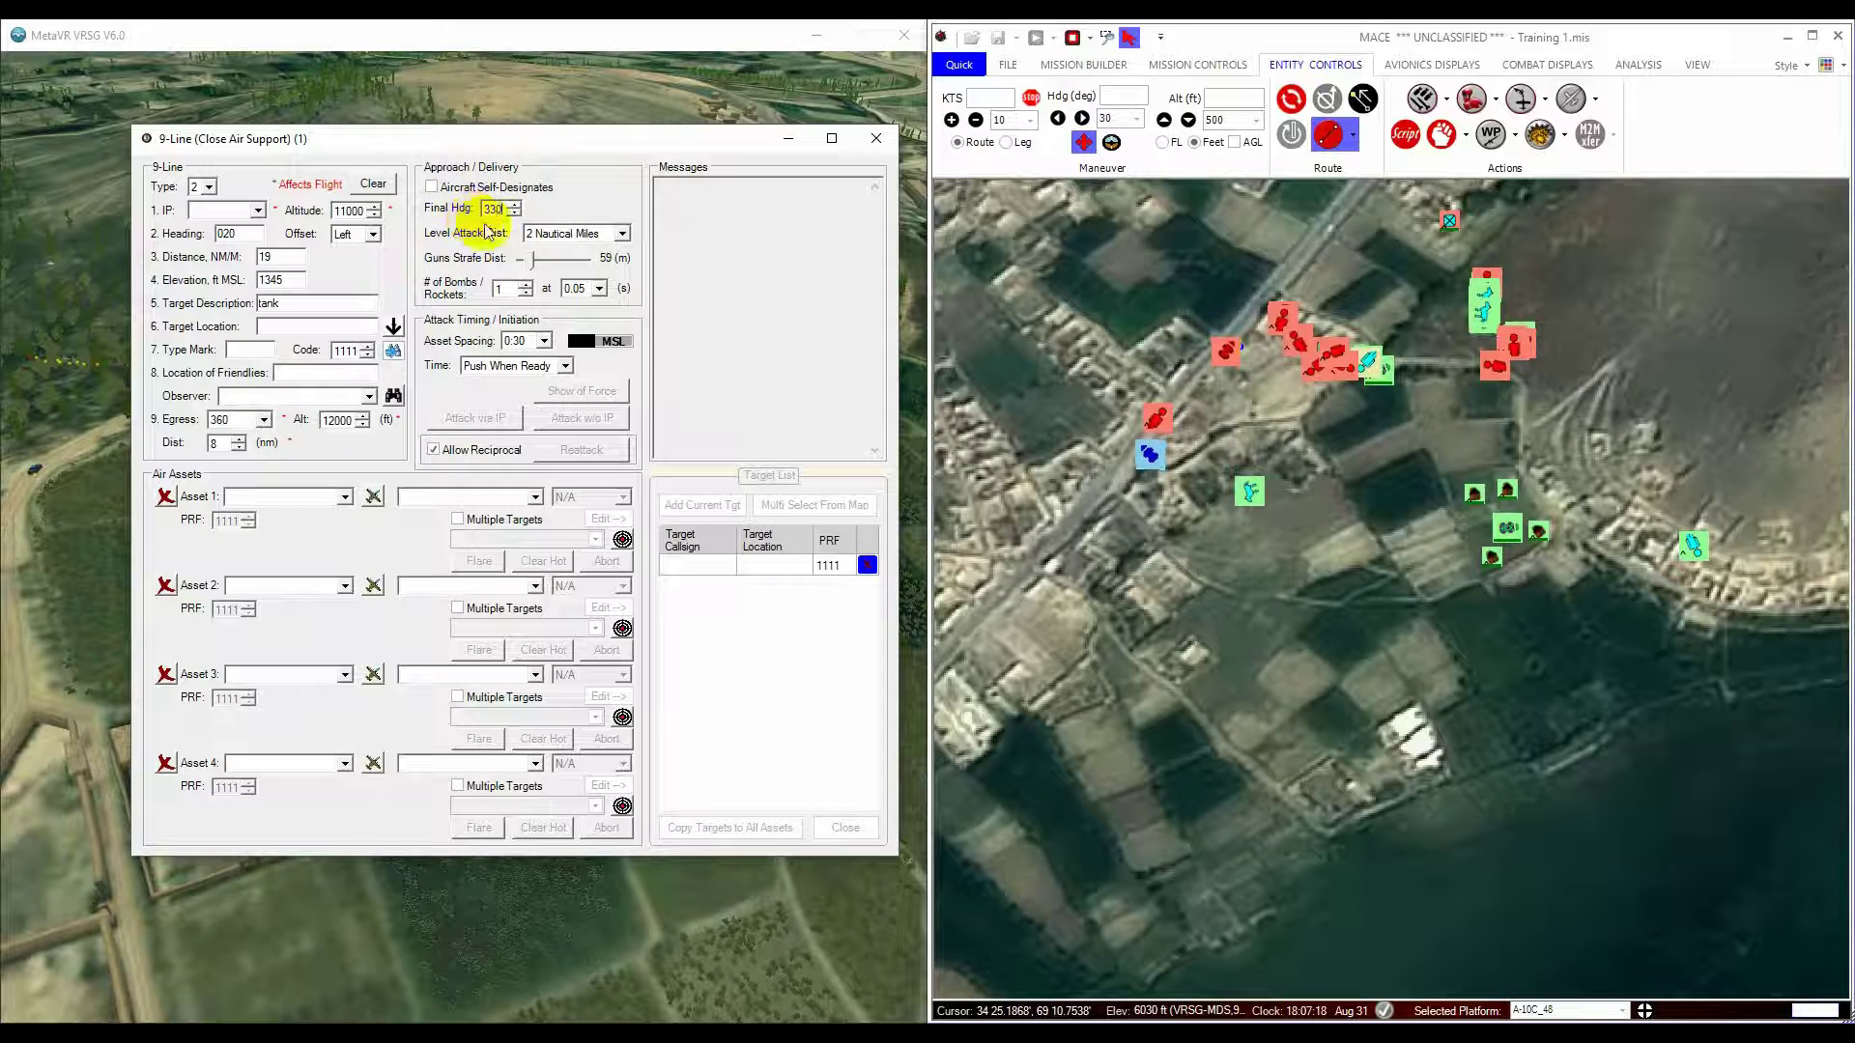
text(330)
click(579, 233)
click(607, 274)
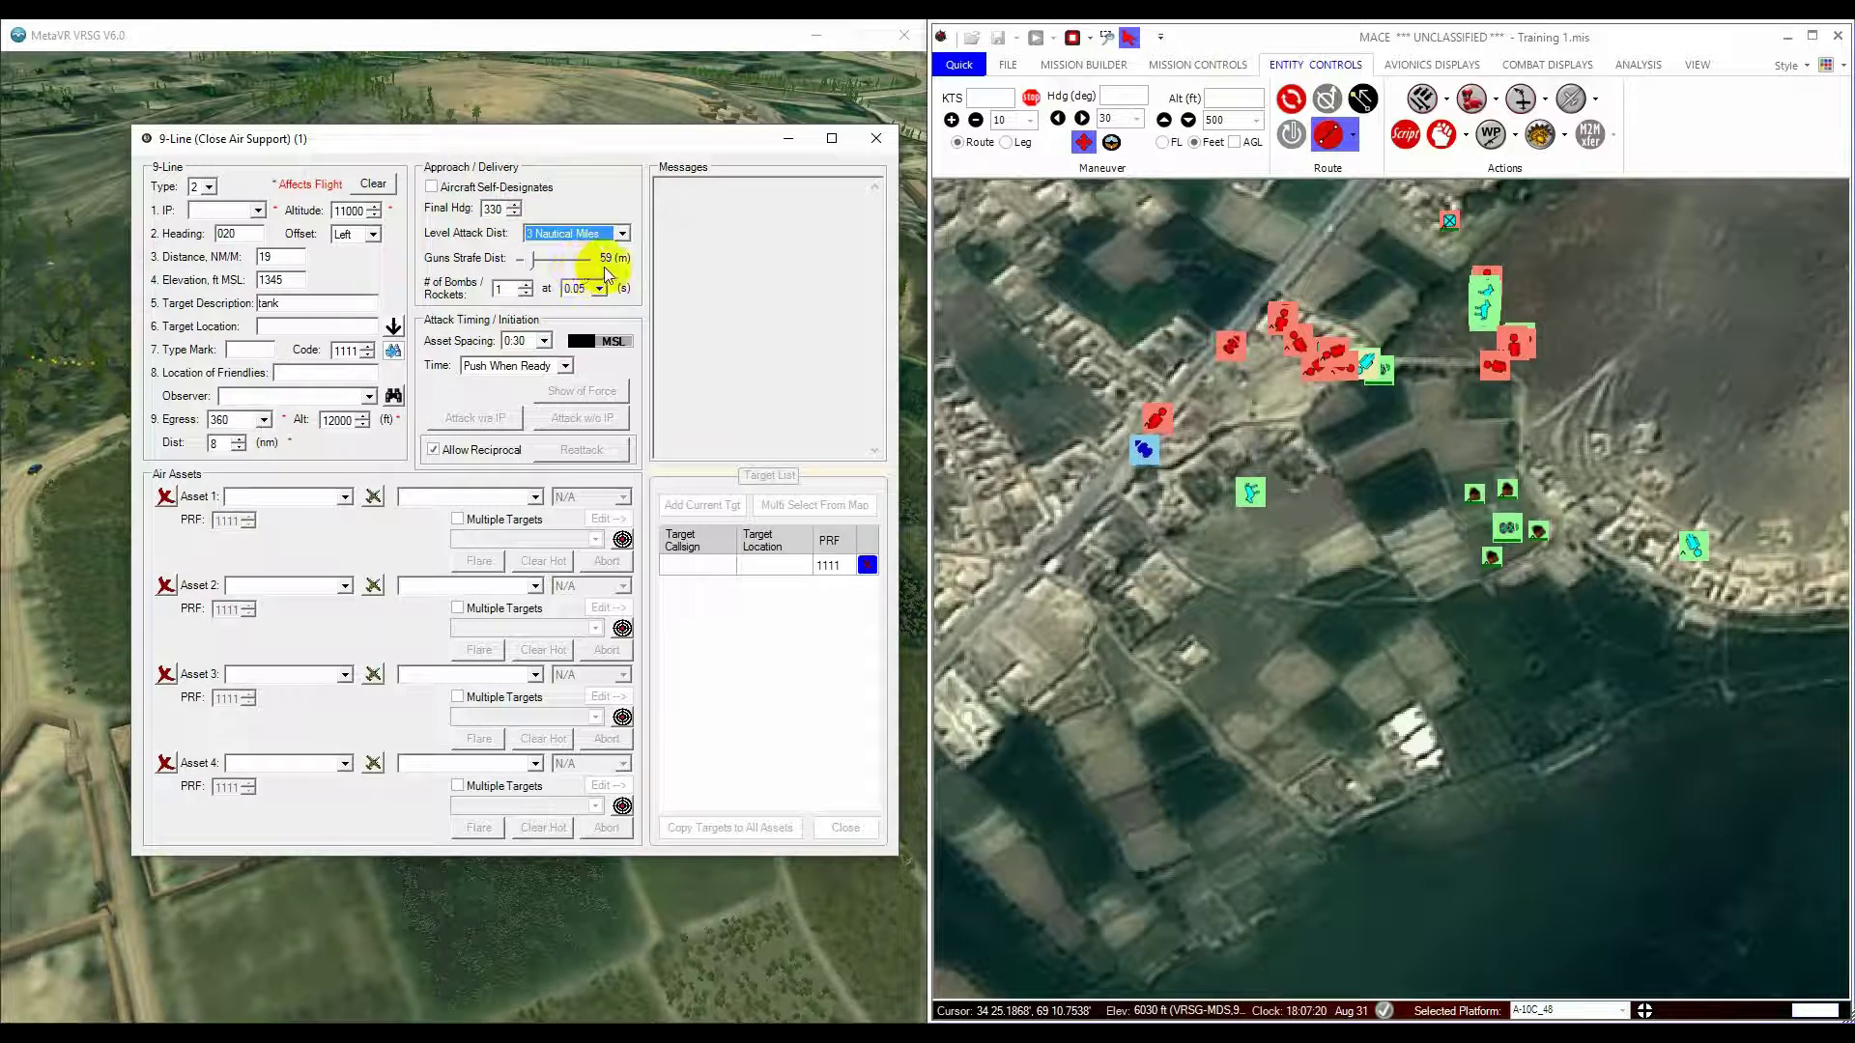
click(622, 233)
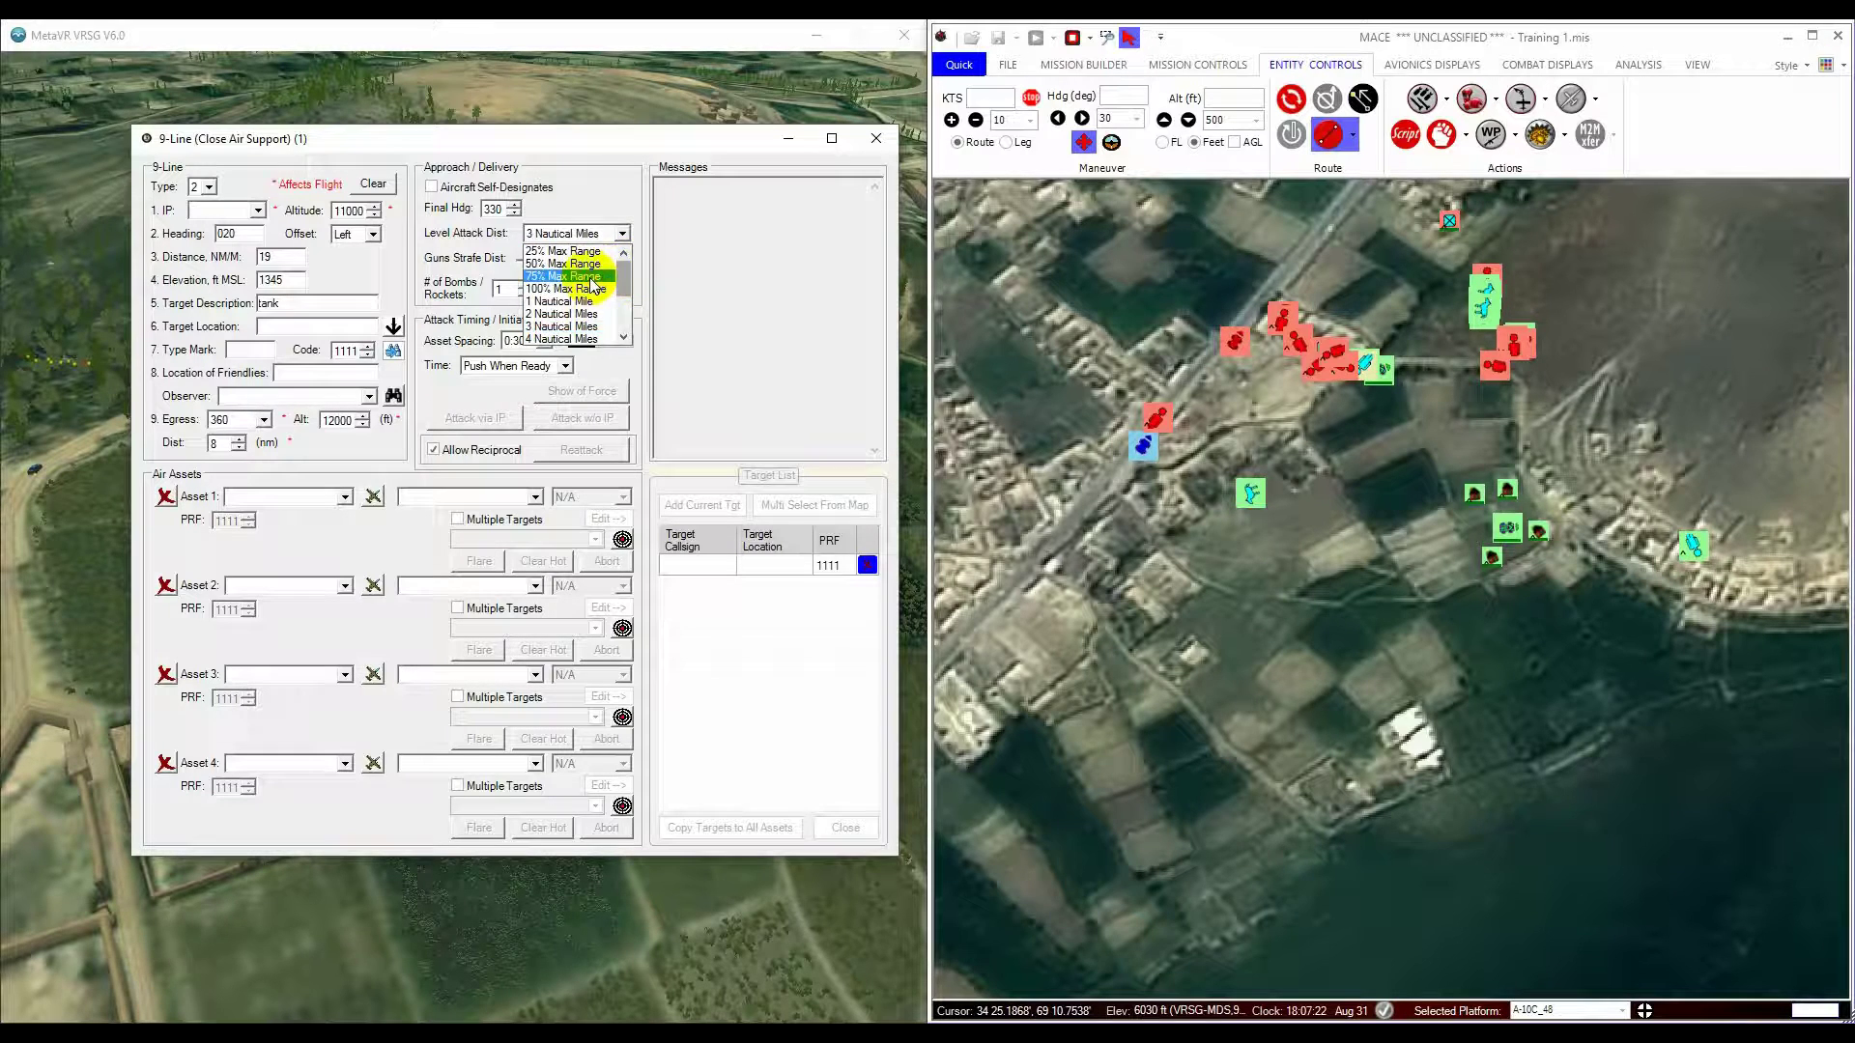
click(589, 277)
Step: Set guns strafe distance to 15 m and 8 bombs at 0.05 s interval
mouse_move(531, 261)
mouse_down()
mouse_move(600, 257)
mouse_move(528, 262)
mouse_up()
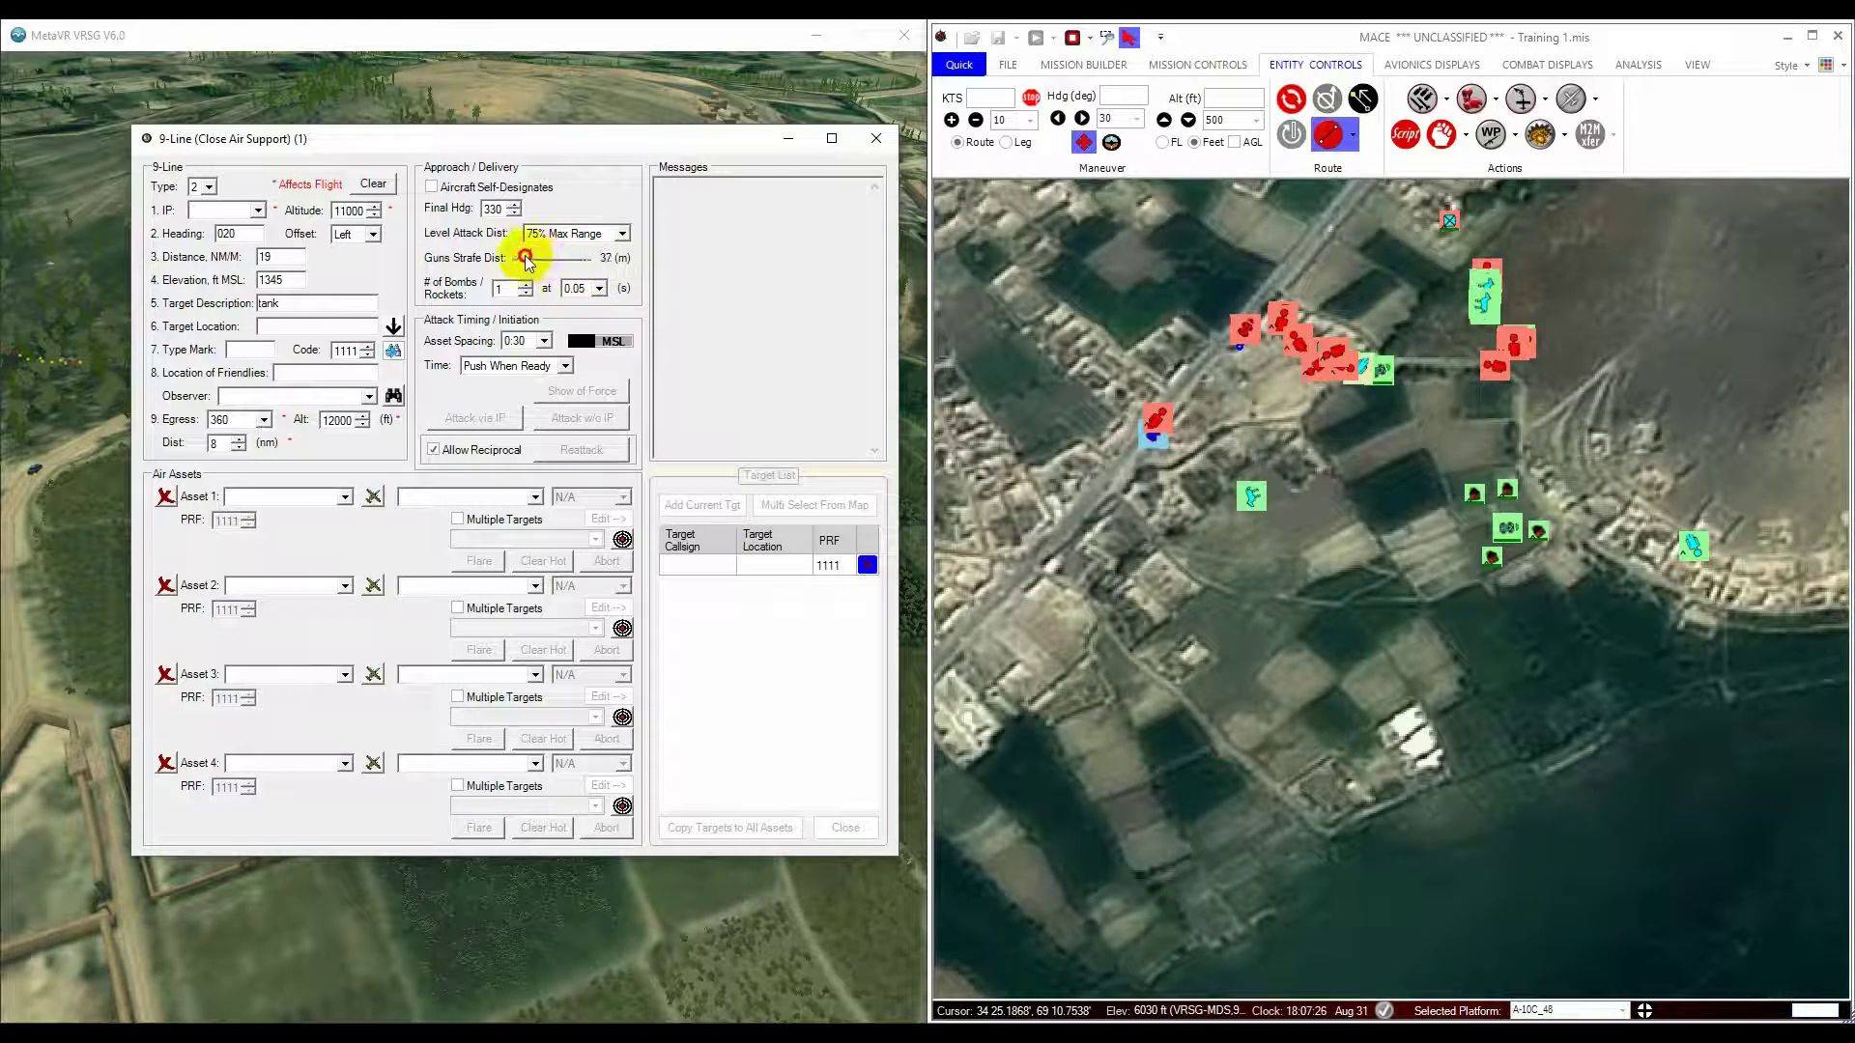
click(524, 292)
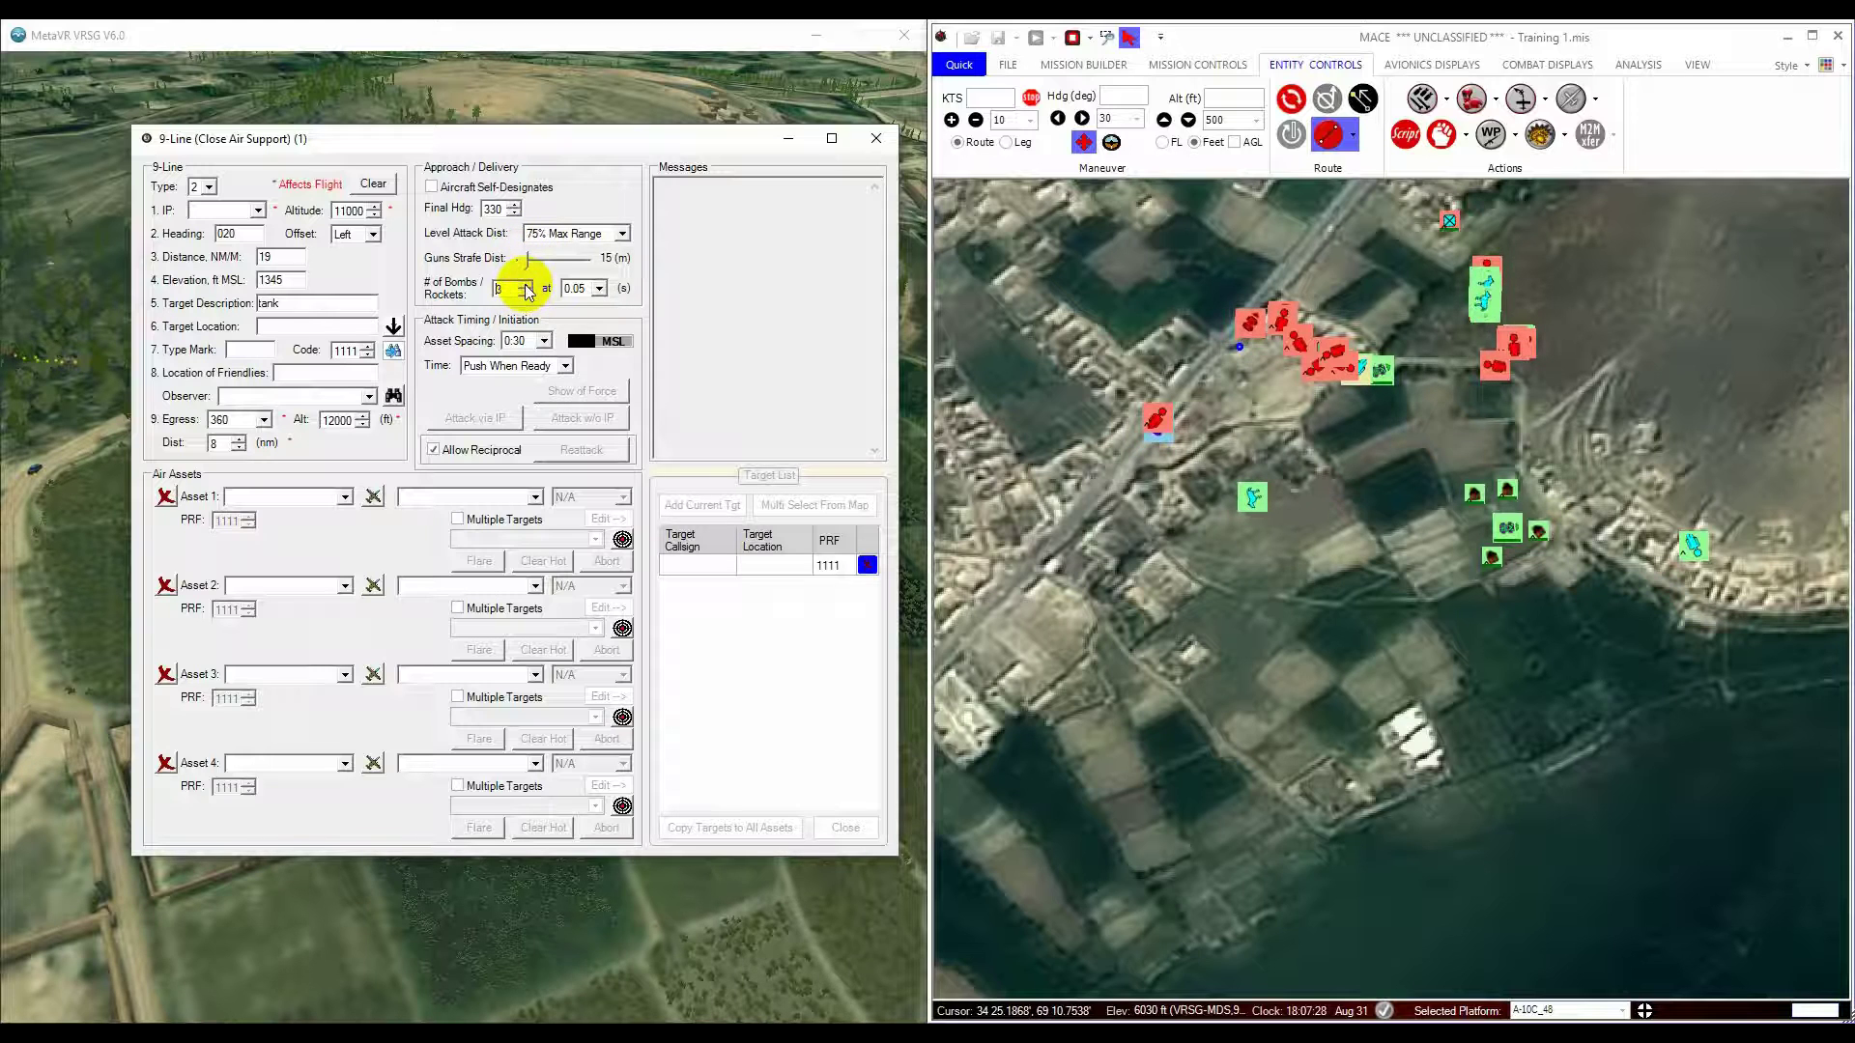
click(599, 288)
click(600, 288)
click(592, 306)
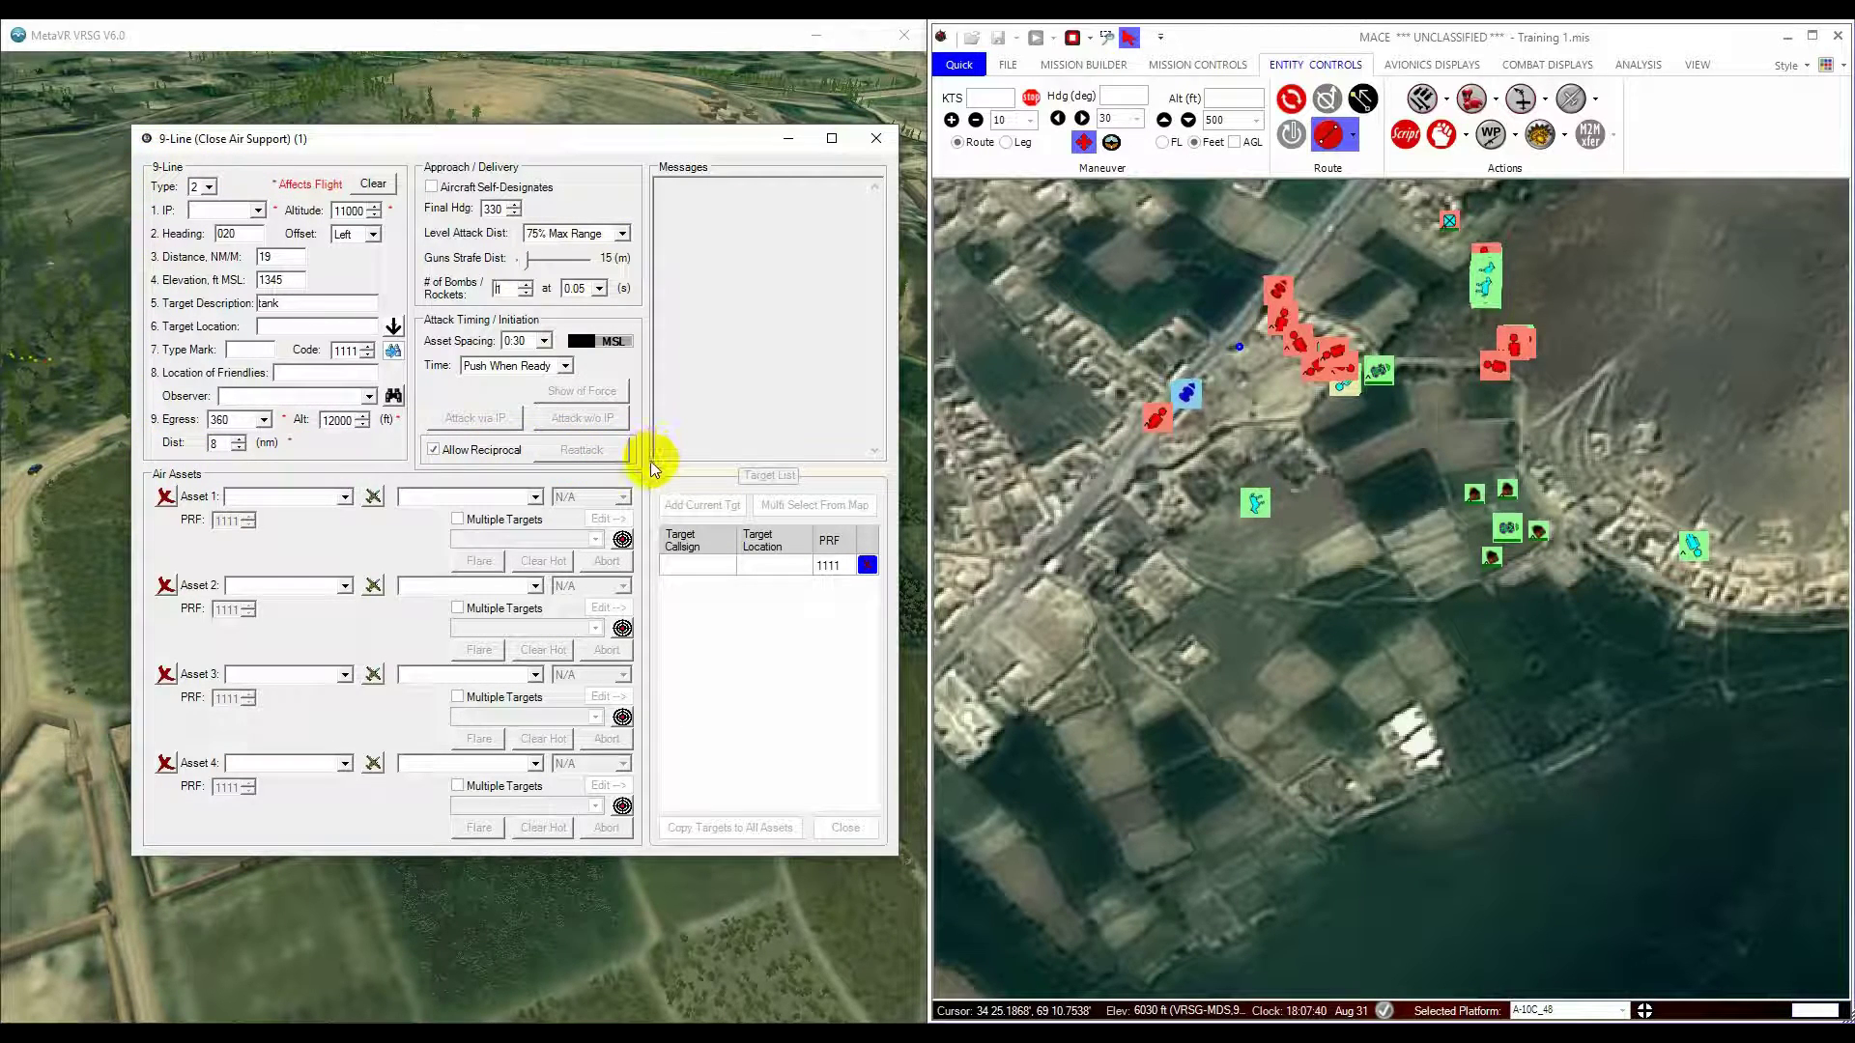
Step: Make A-10C_48 the first asset with GAU-8 30mm and a Dive (45) profile
click(344, 497)
click(336, 533)
click(534, 497)
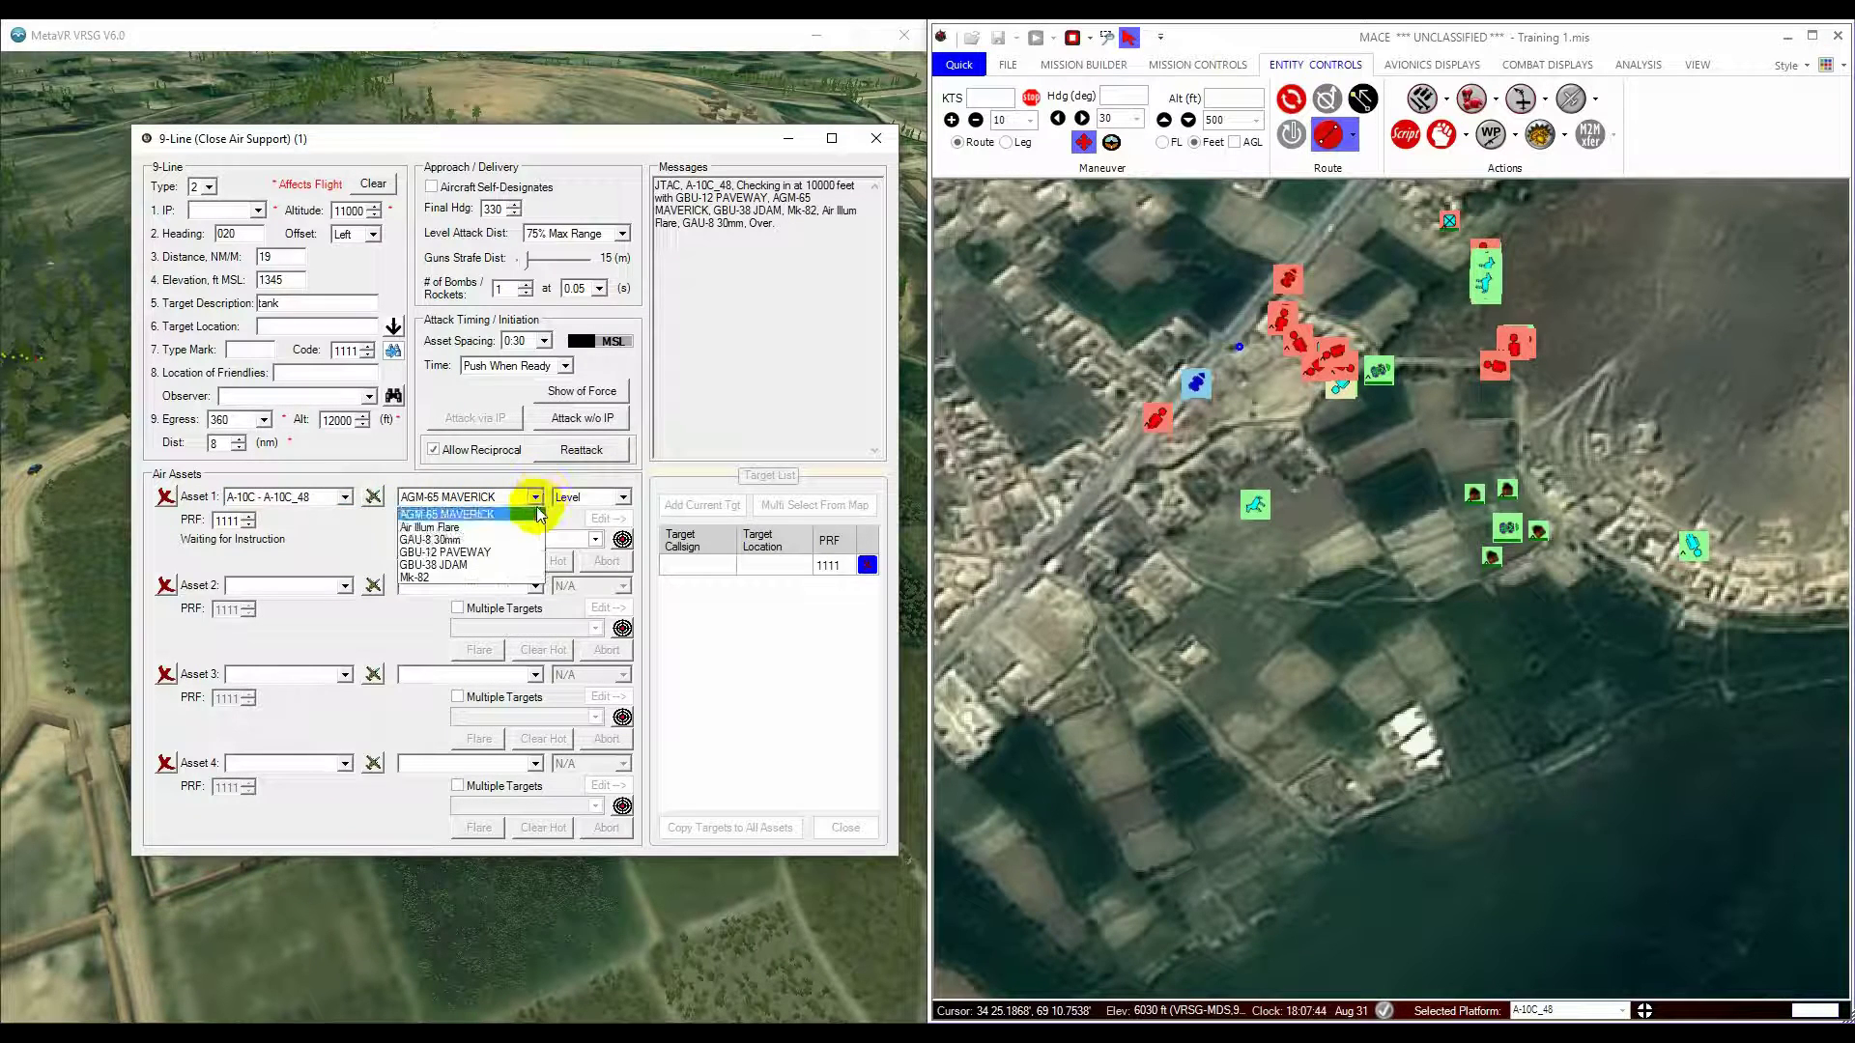
click(518, 530)
click(619, 496)
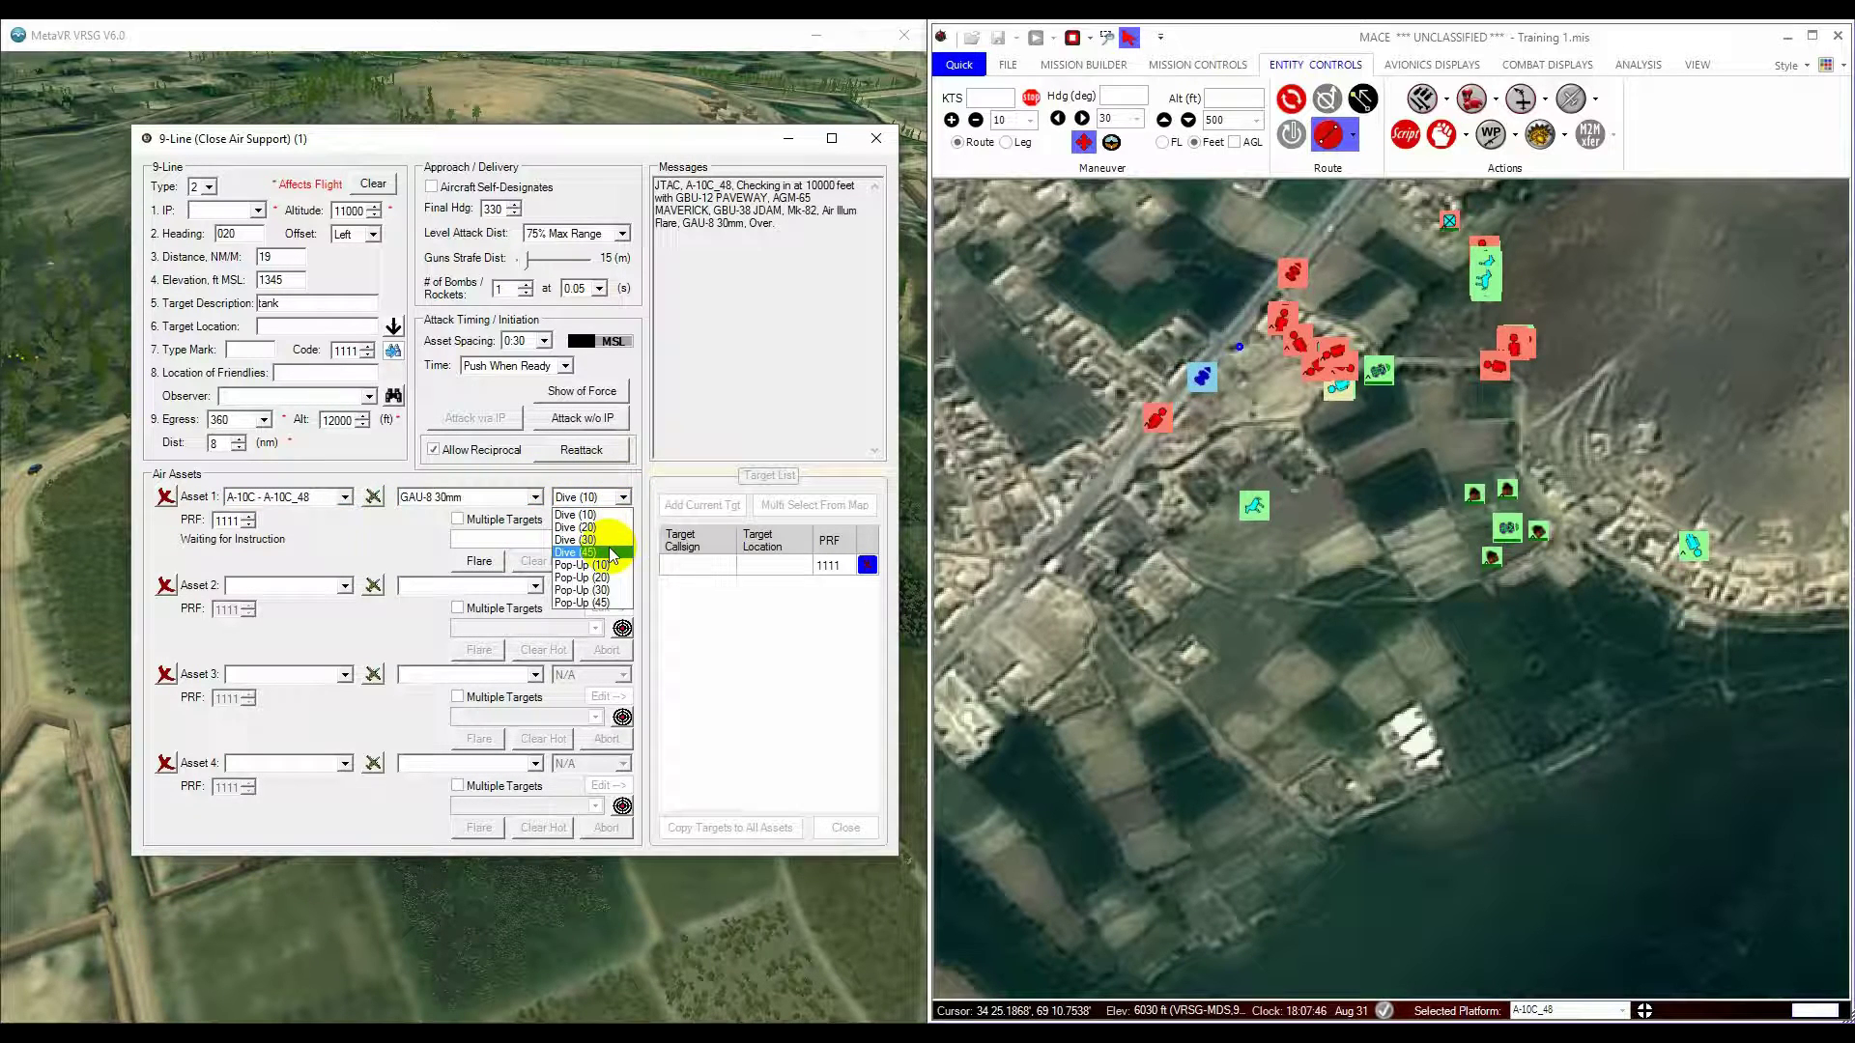
click(601, 537)
Step: Add the MQ-9 with GBU-12 PAVEWAY, Level, and target the A-10C at Technical 50cal_4
click(344, 585)
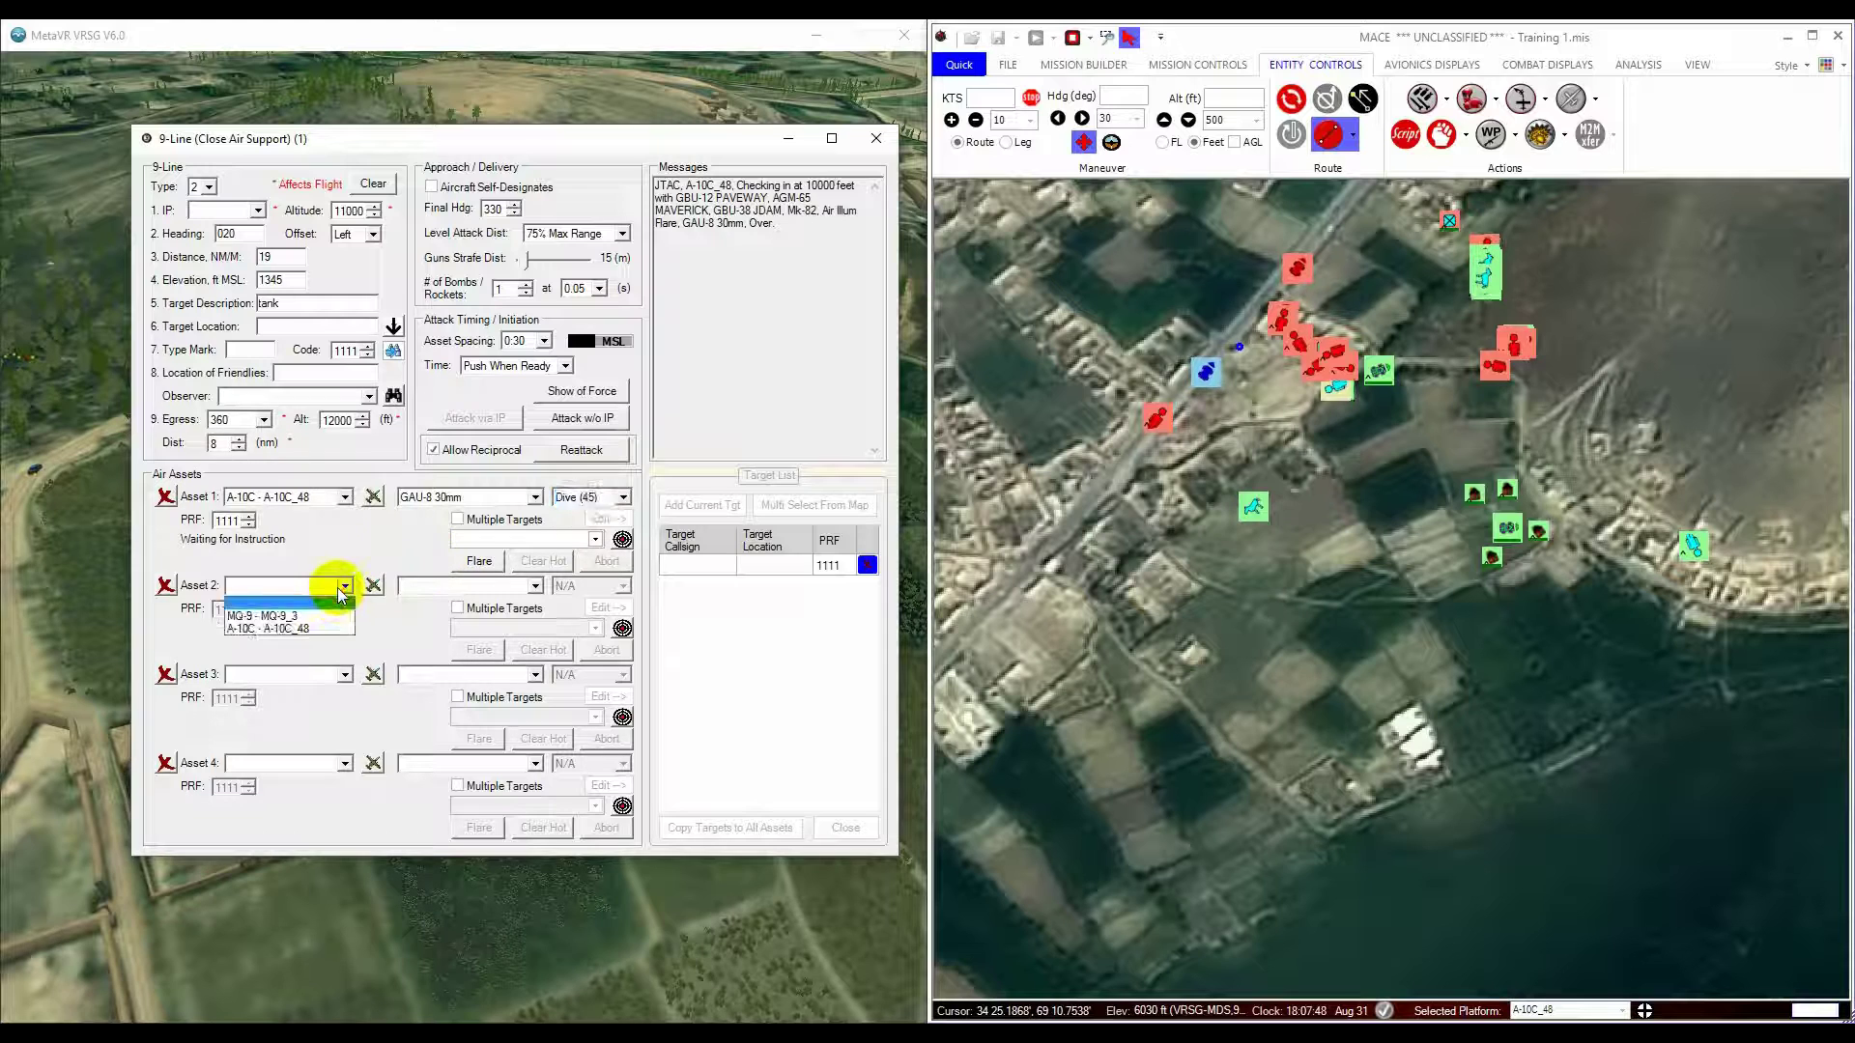
click(290, 615)
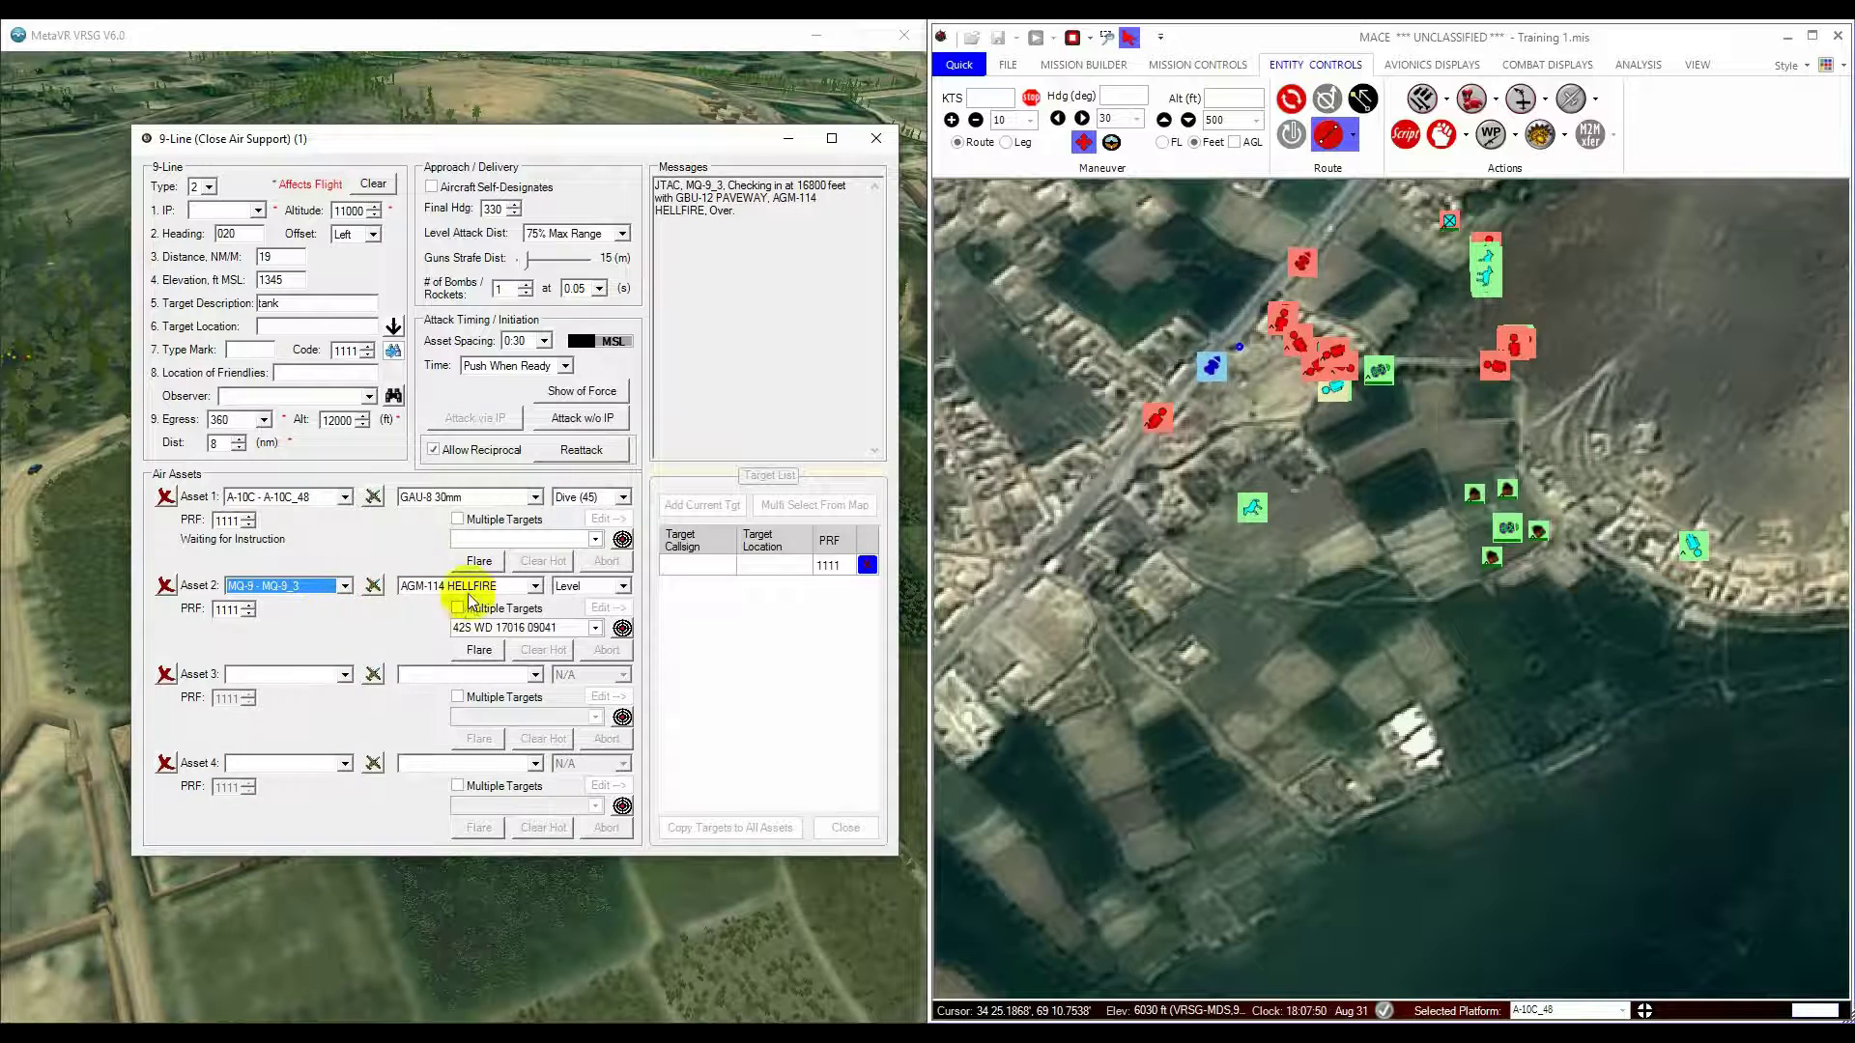
click(534, 585)
click(503, 617)
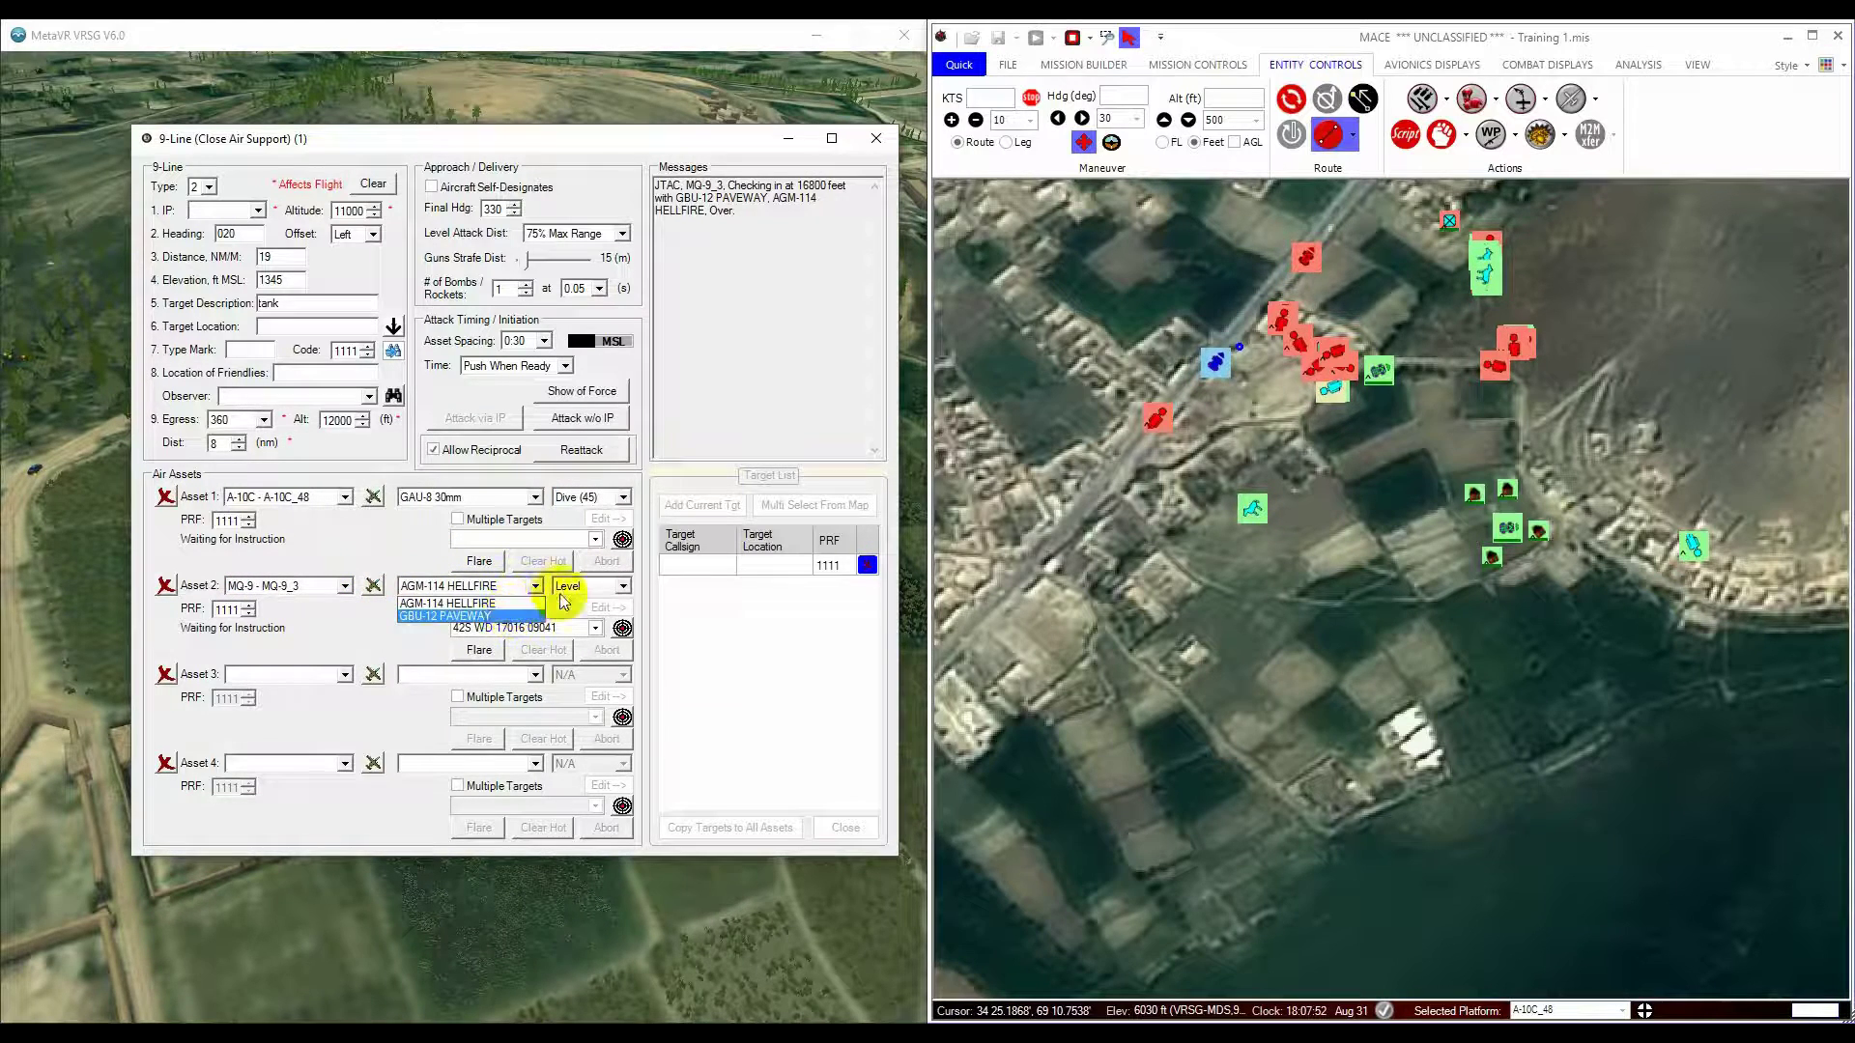
click(623, 586)
click(621, 601)
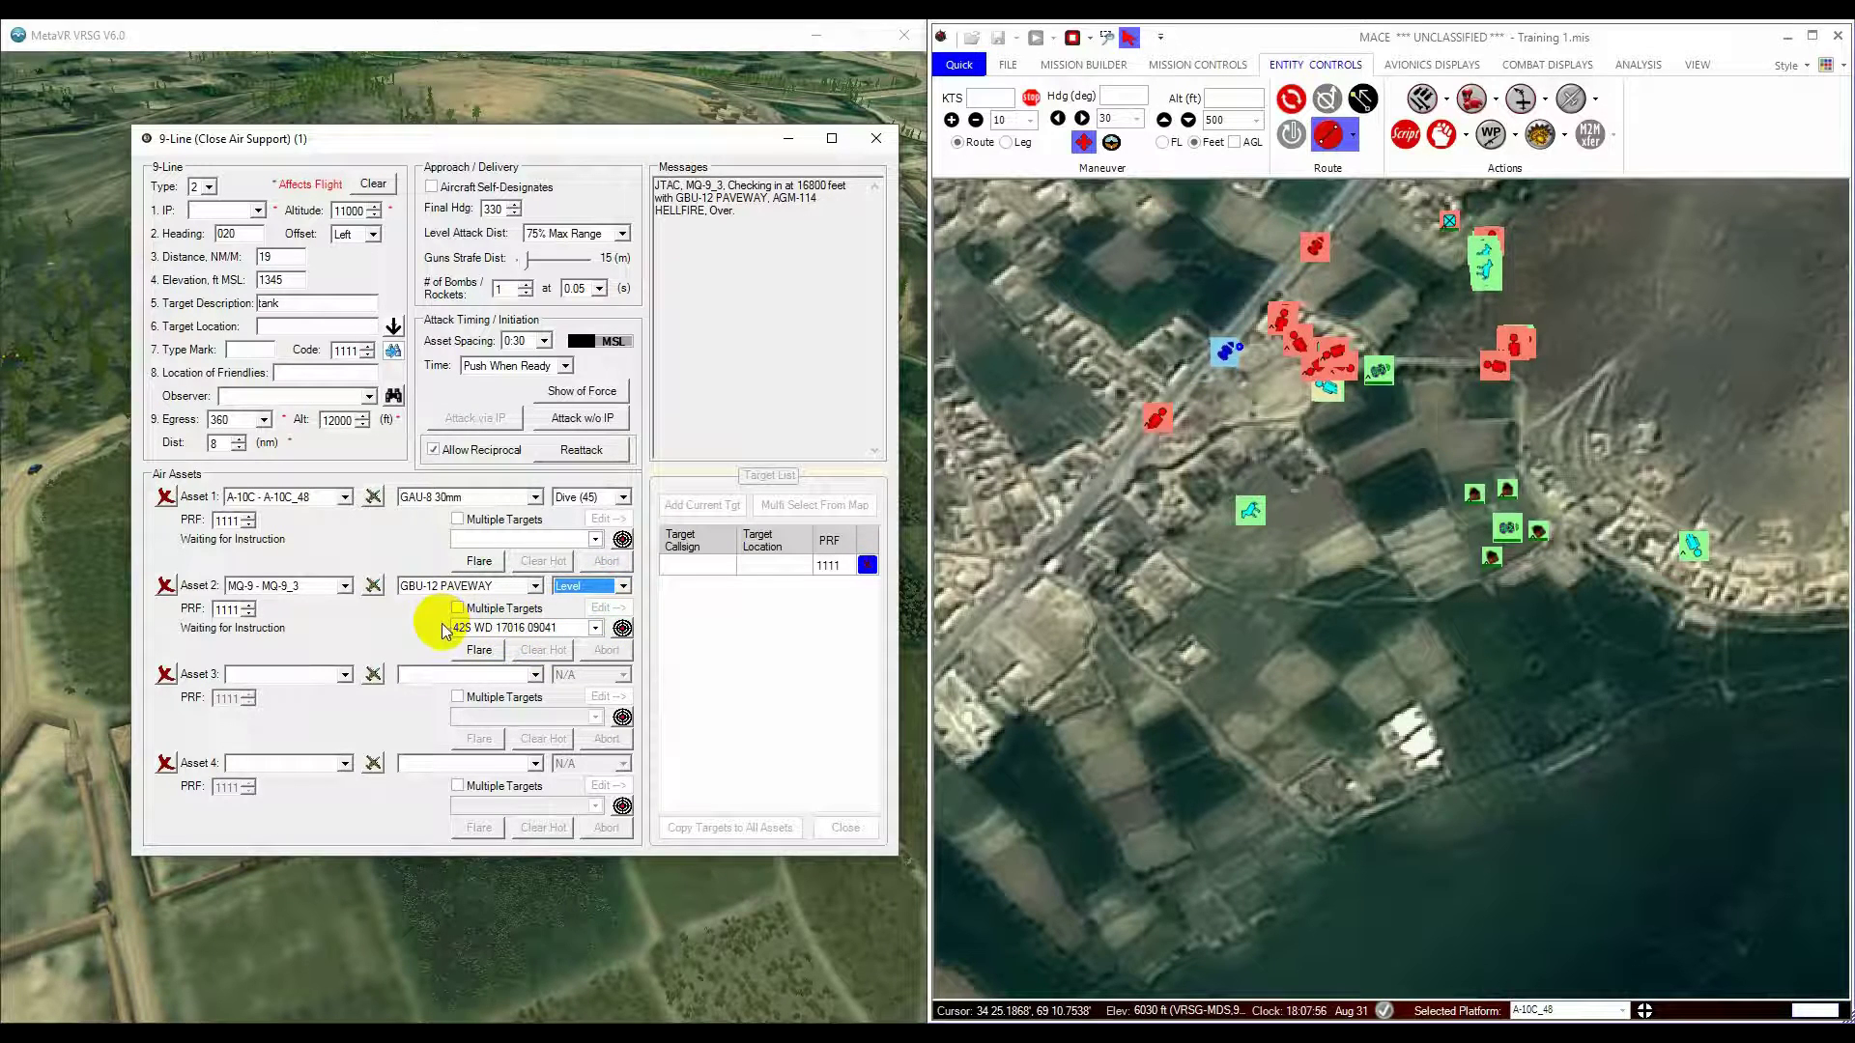
click(595, 538)
click(551, 572)
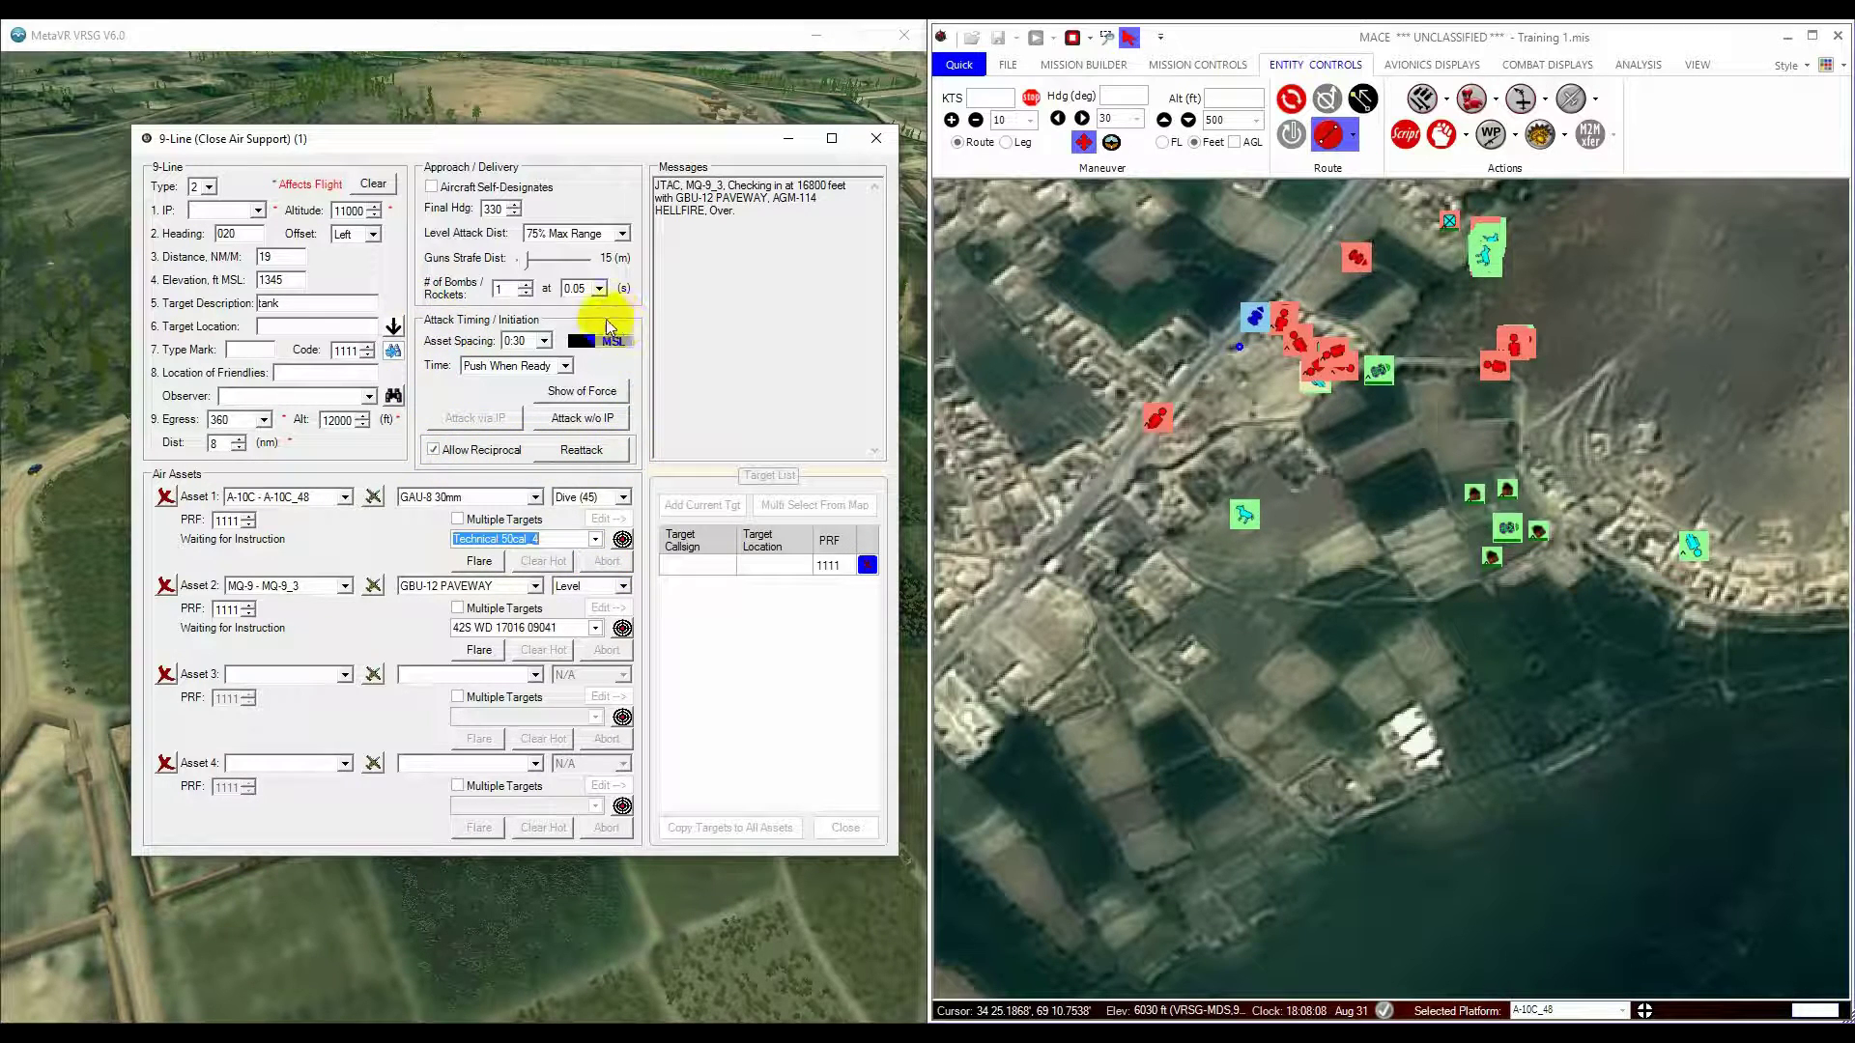
Step: Set asset spacing to 0:45 and attack timing to Push When Ready
click(544, 340)
click(539, 411)
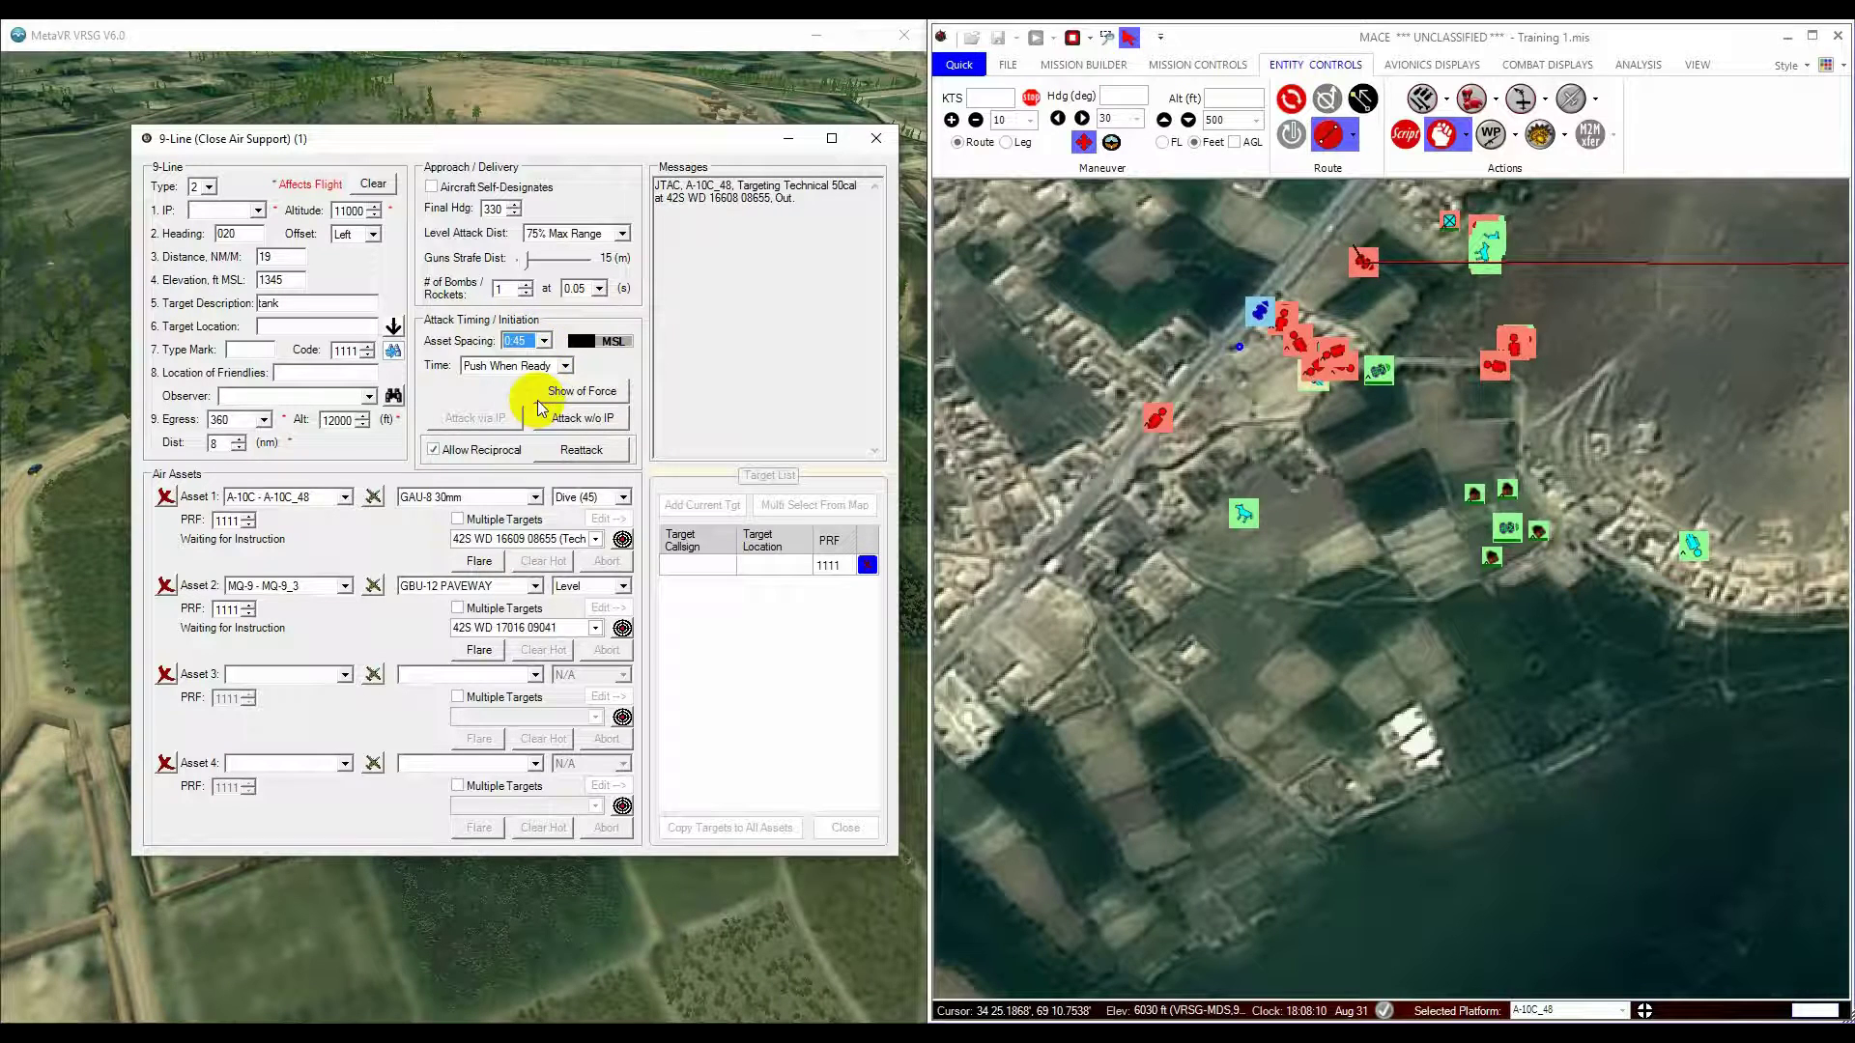
click(541, 365)
click(539, 387)
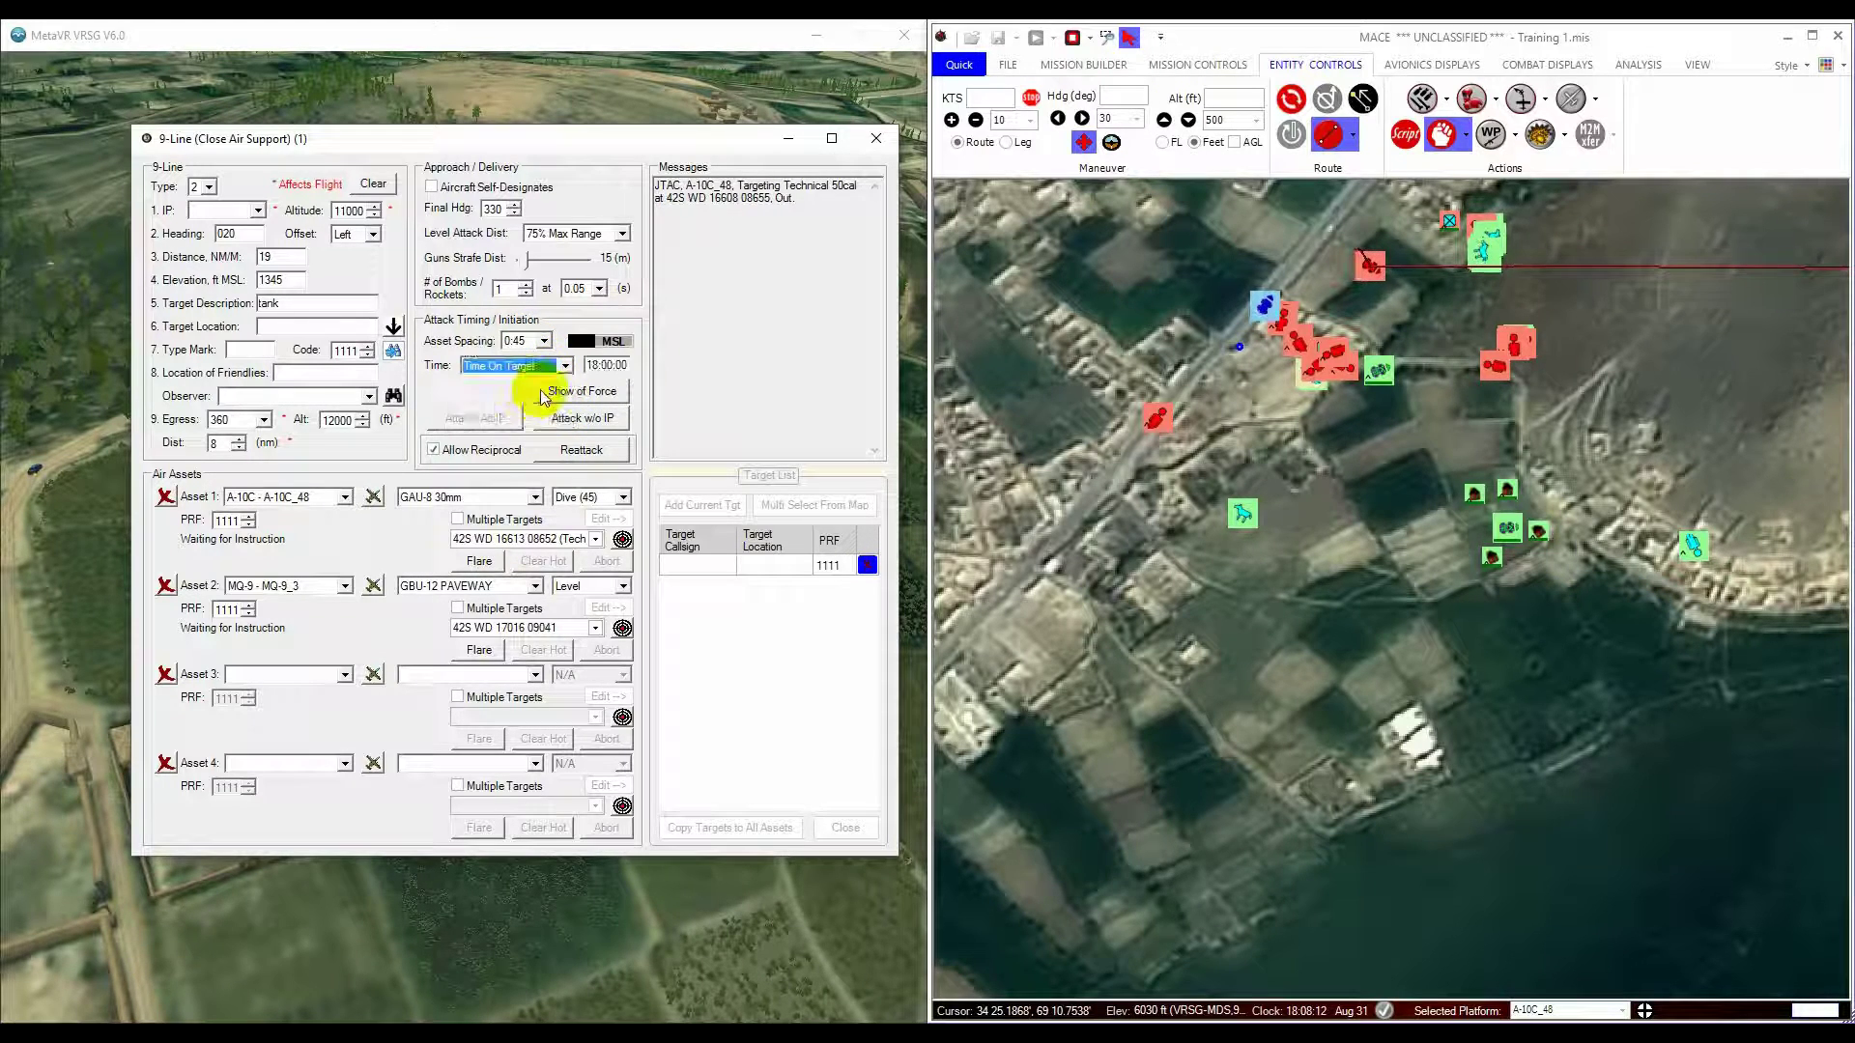
click(558, 367)
click(553, 404)
click(566, 369)
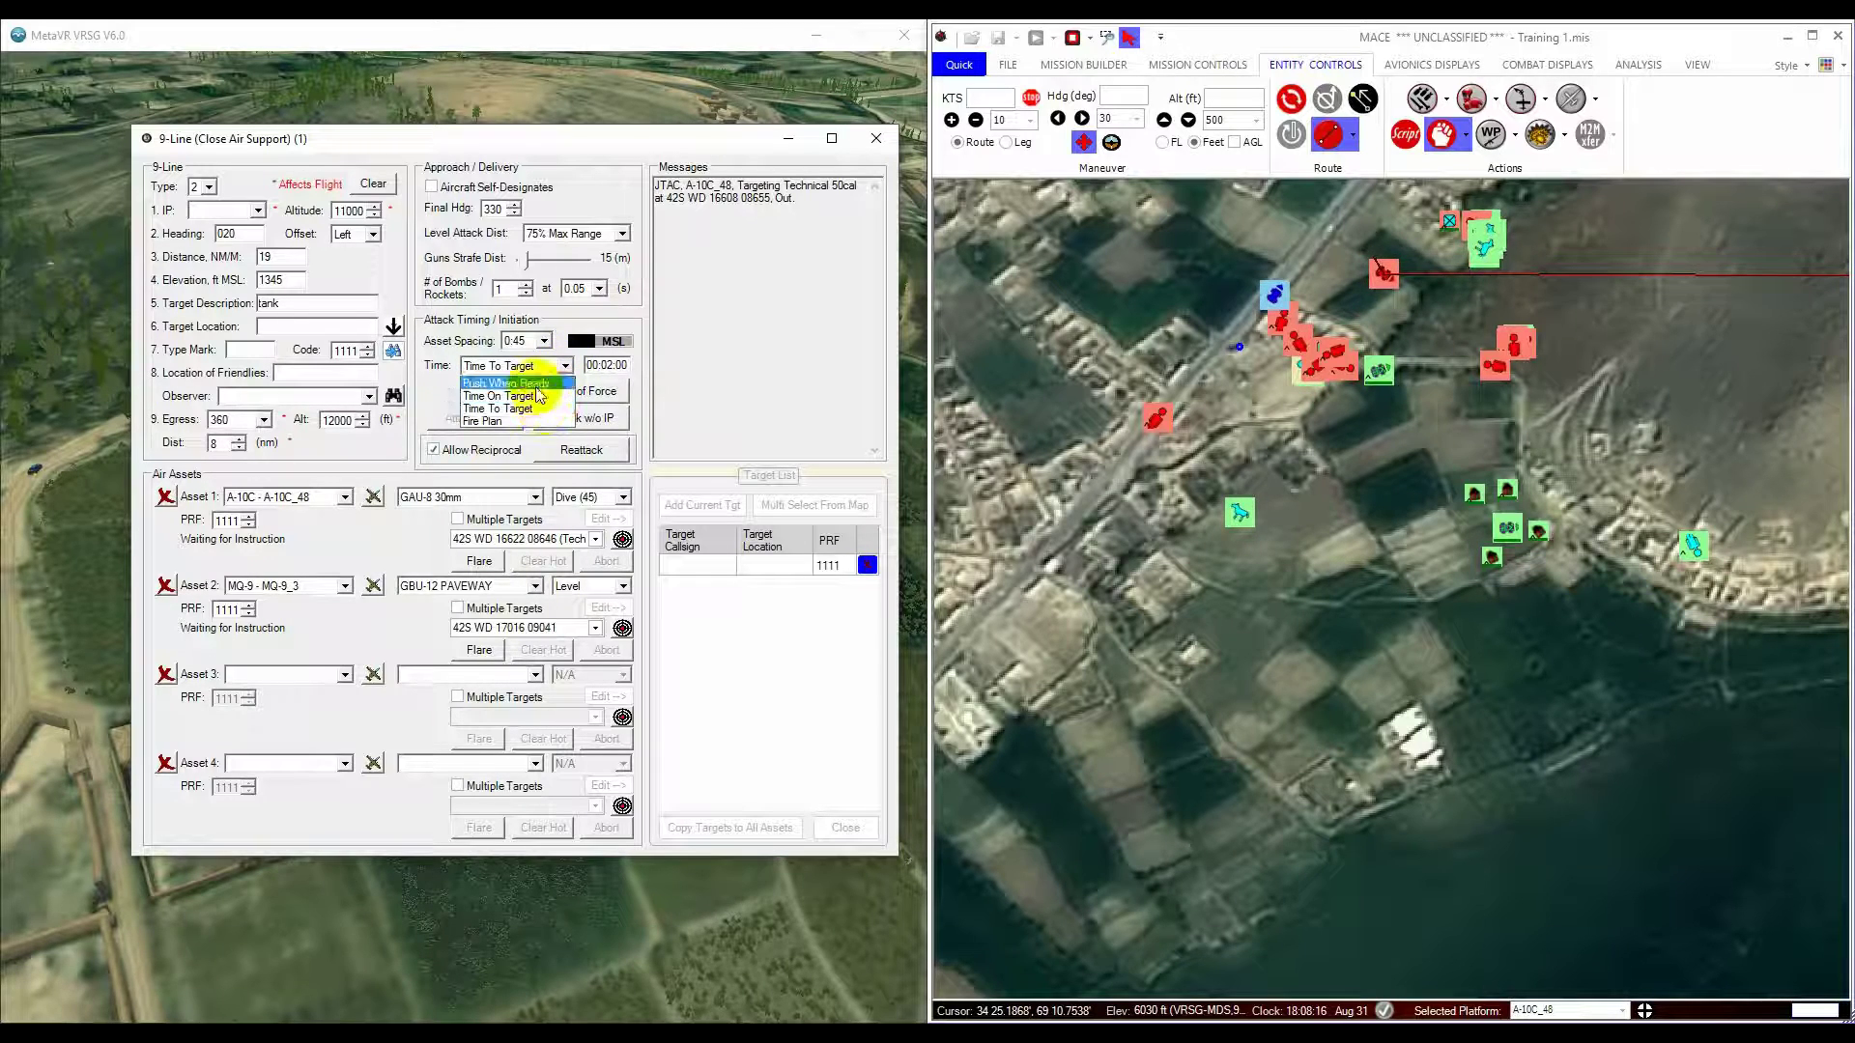
click(522, 383)
Step: Toggle Allow Reciprocal off and back on, then bring up the blank 9-Line (2)
click(480, 450)
click(480, 451)
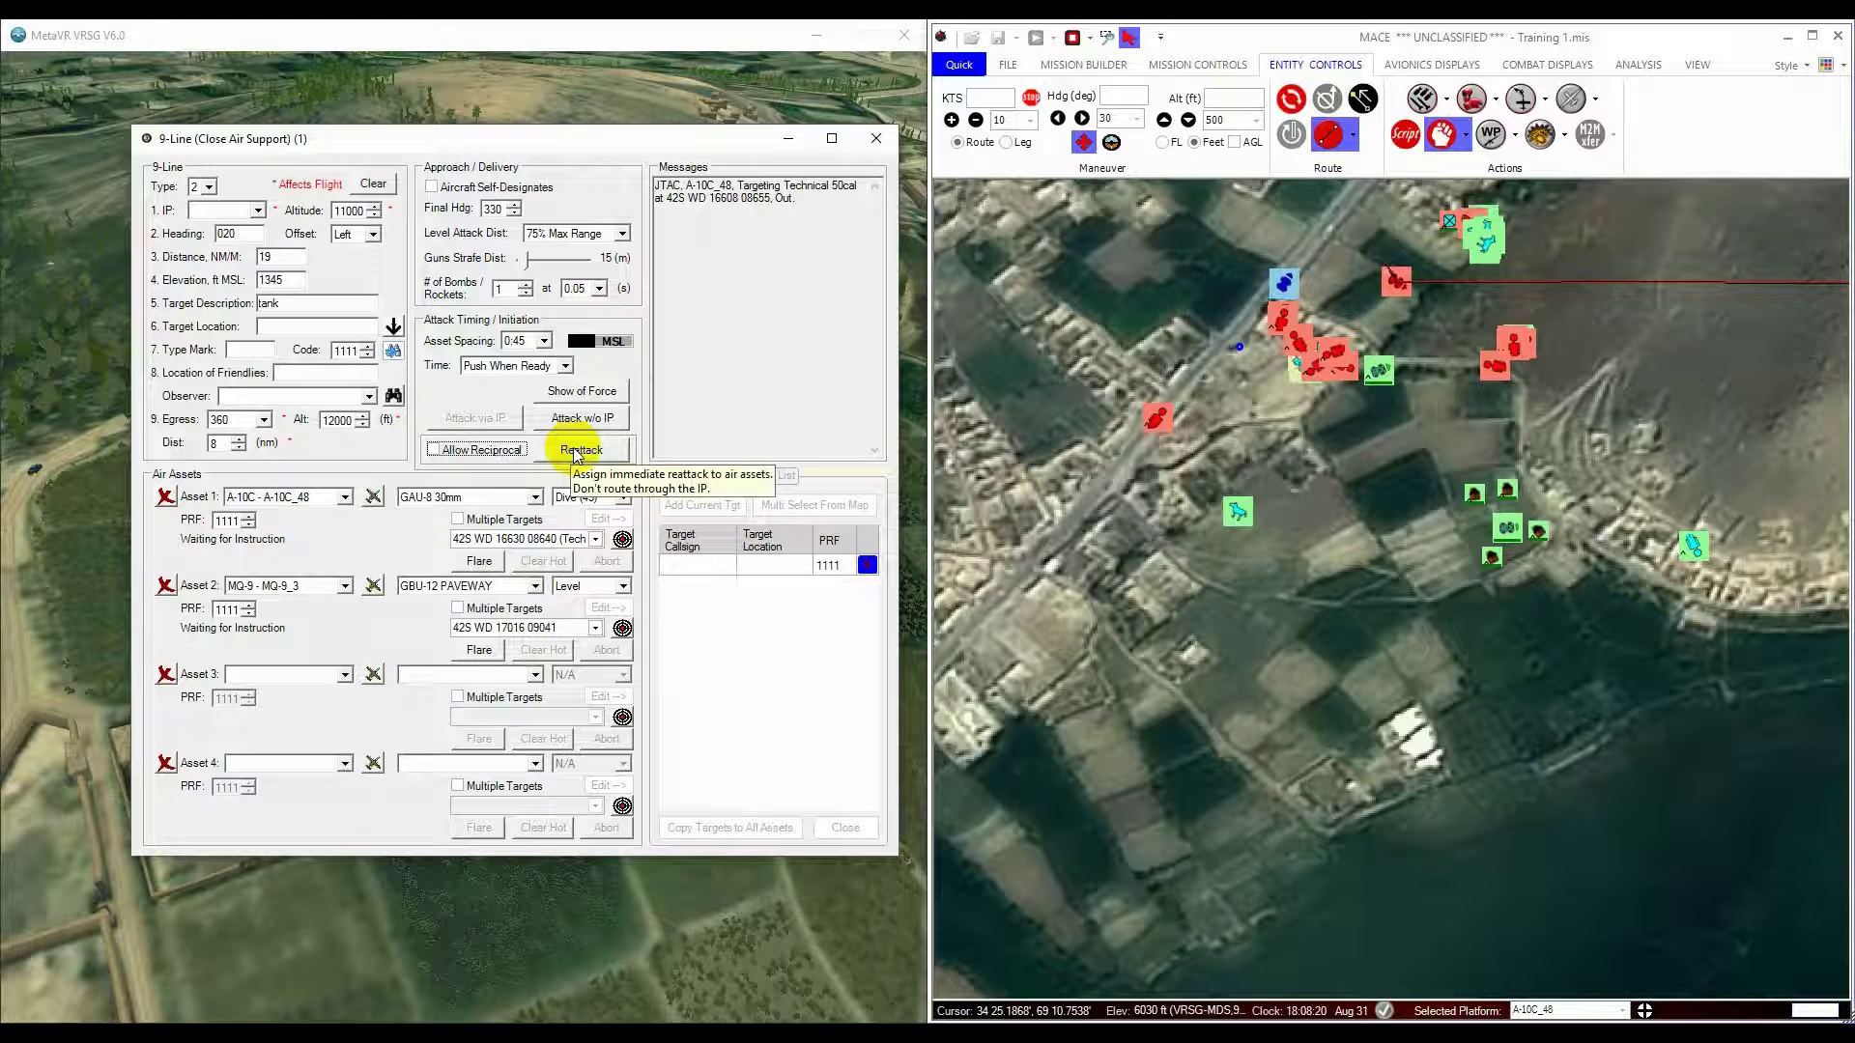
click(469, 452)
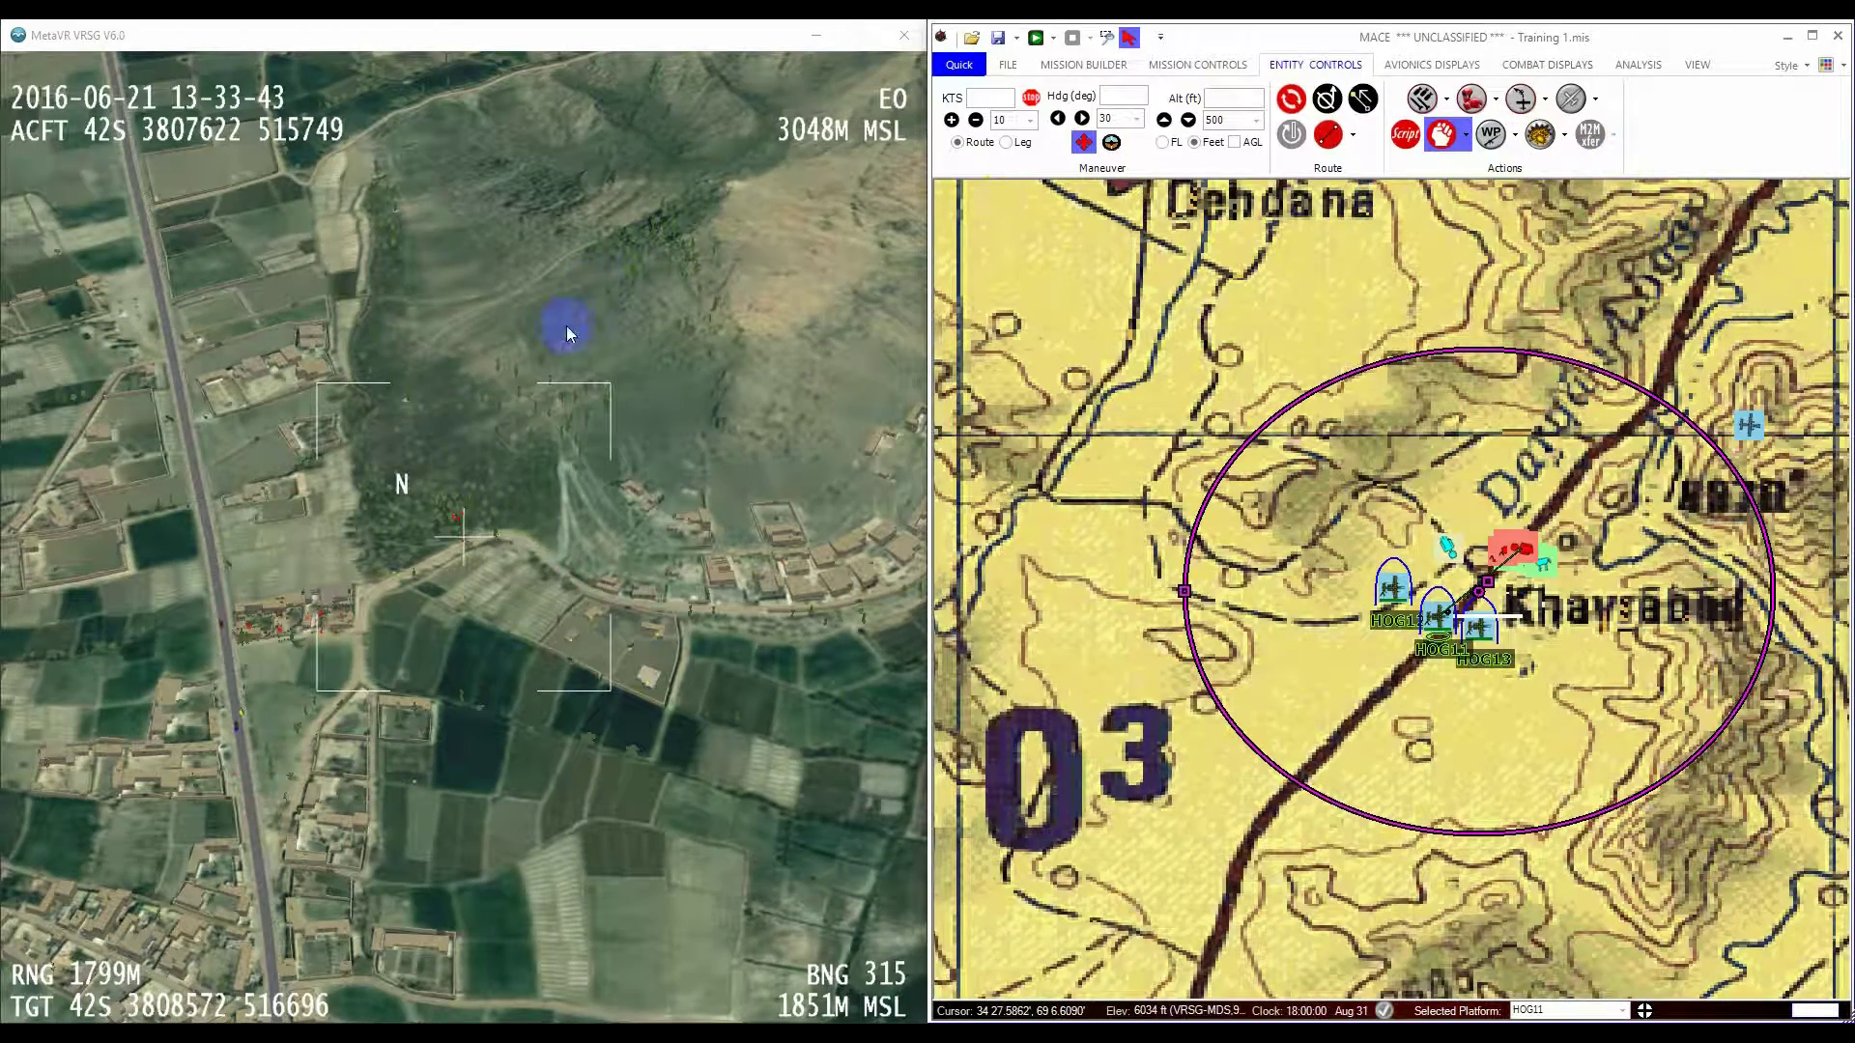
key(alt+Tab)
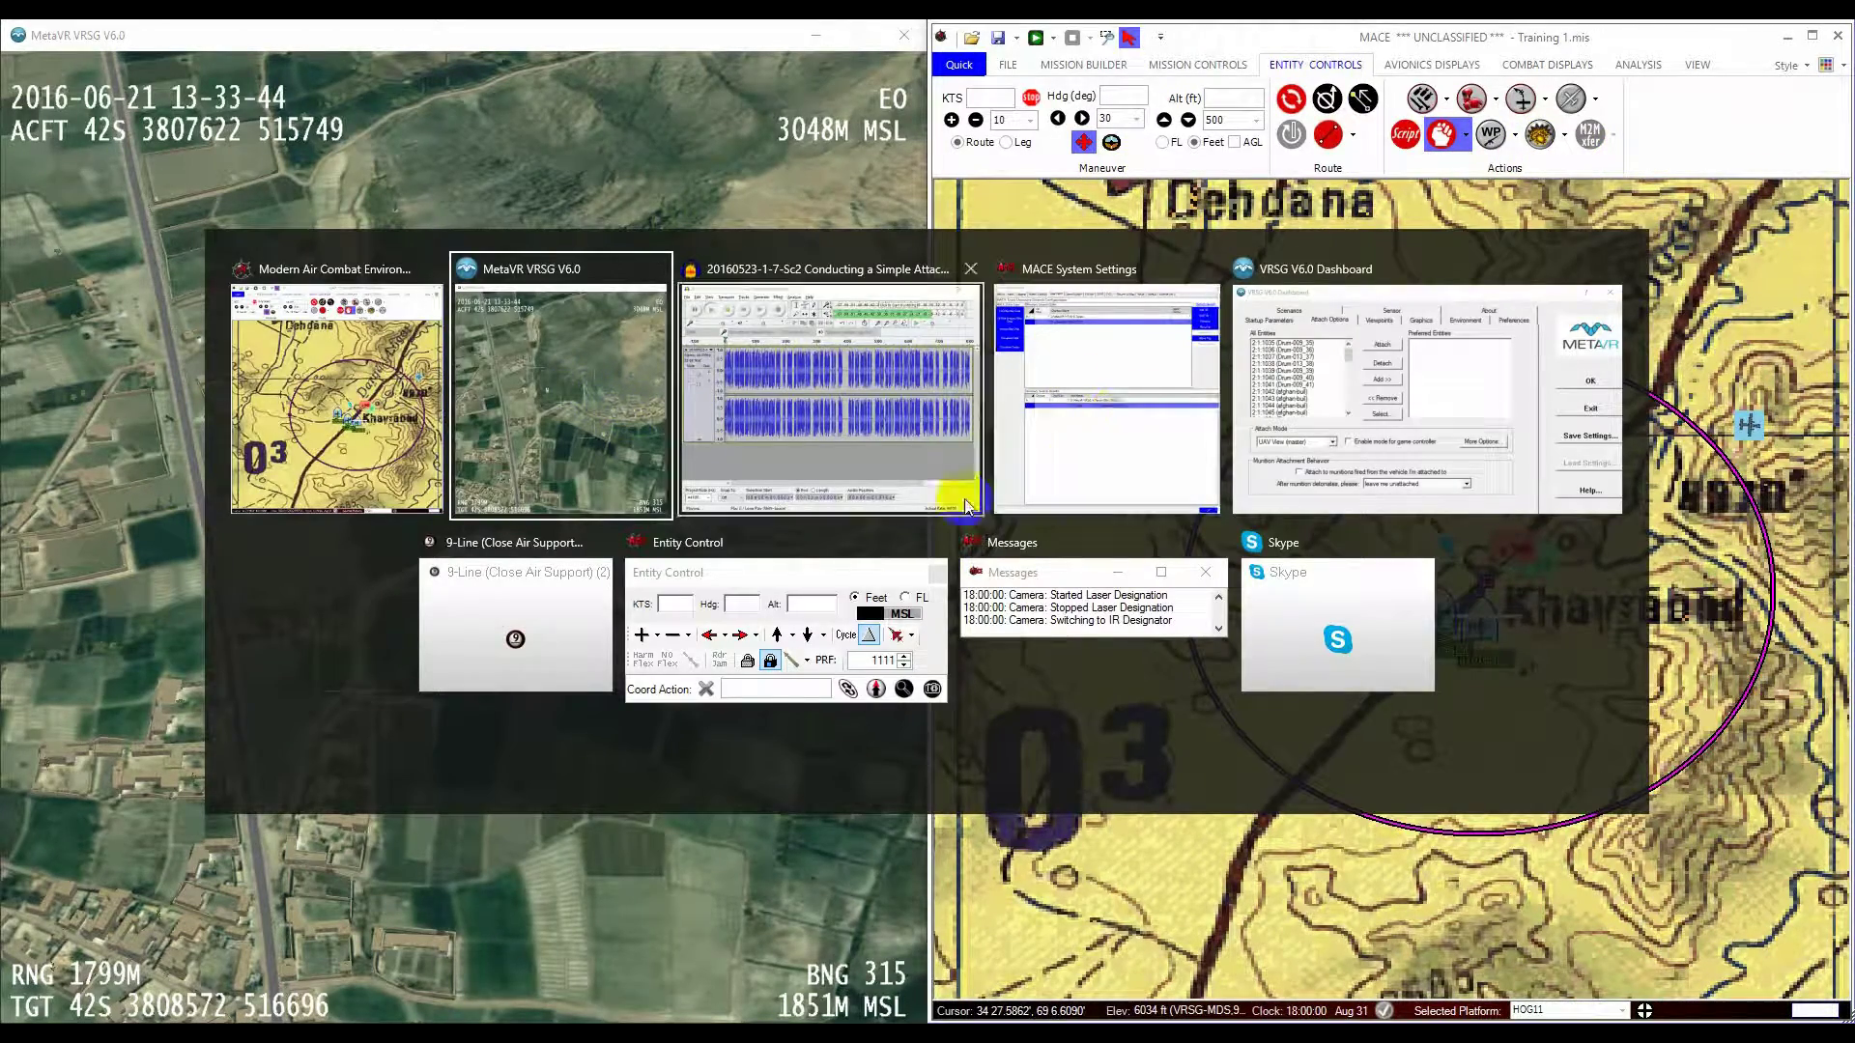
click(570, 618)
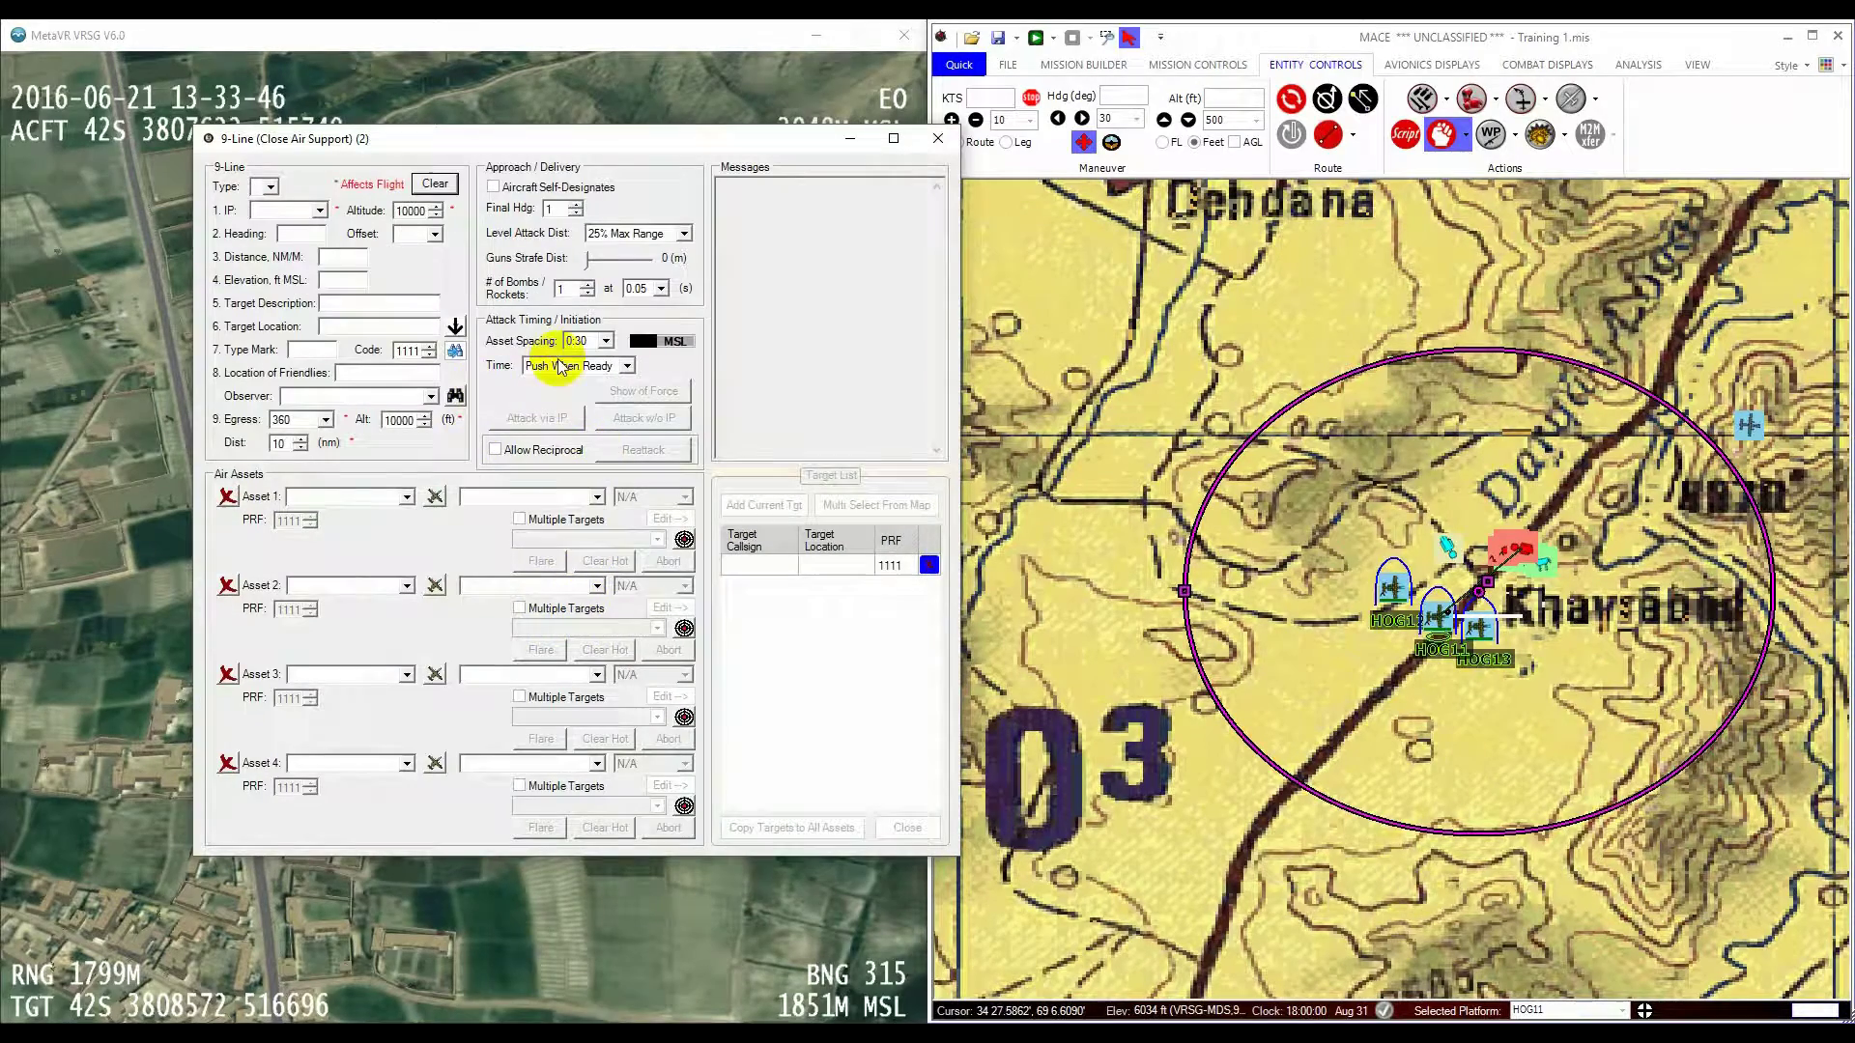
click(401, 497)
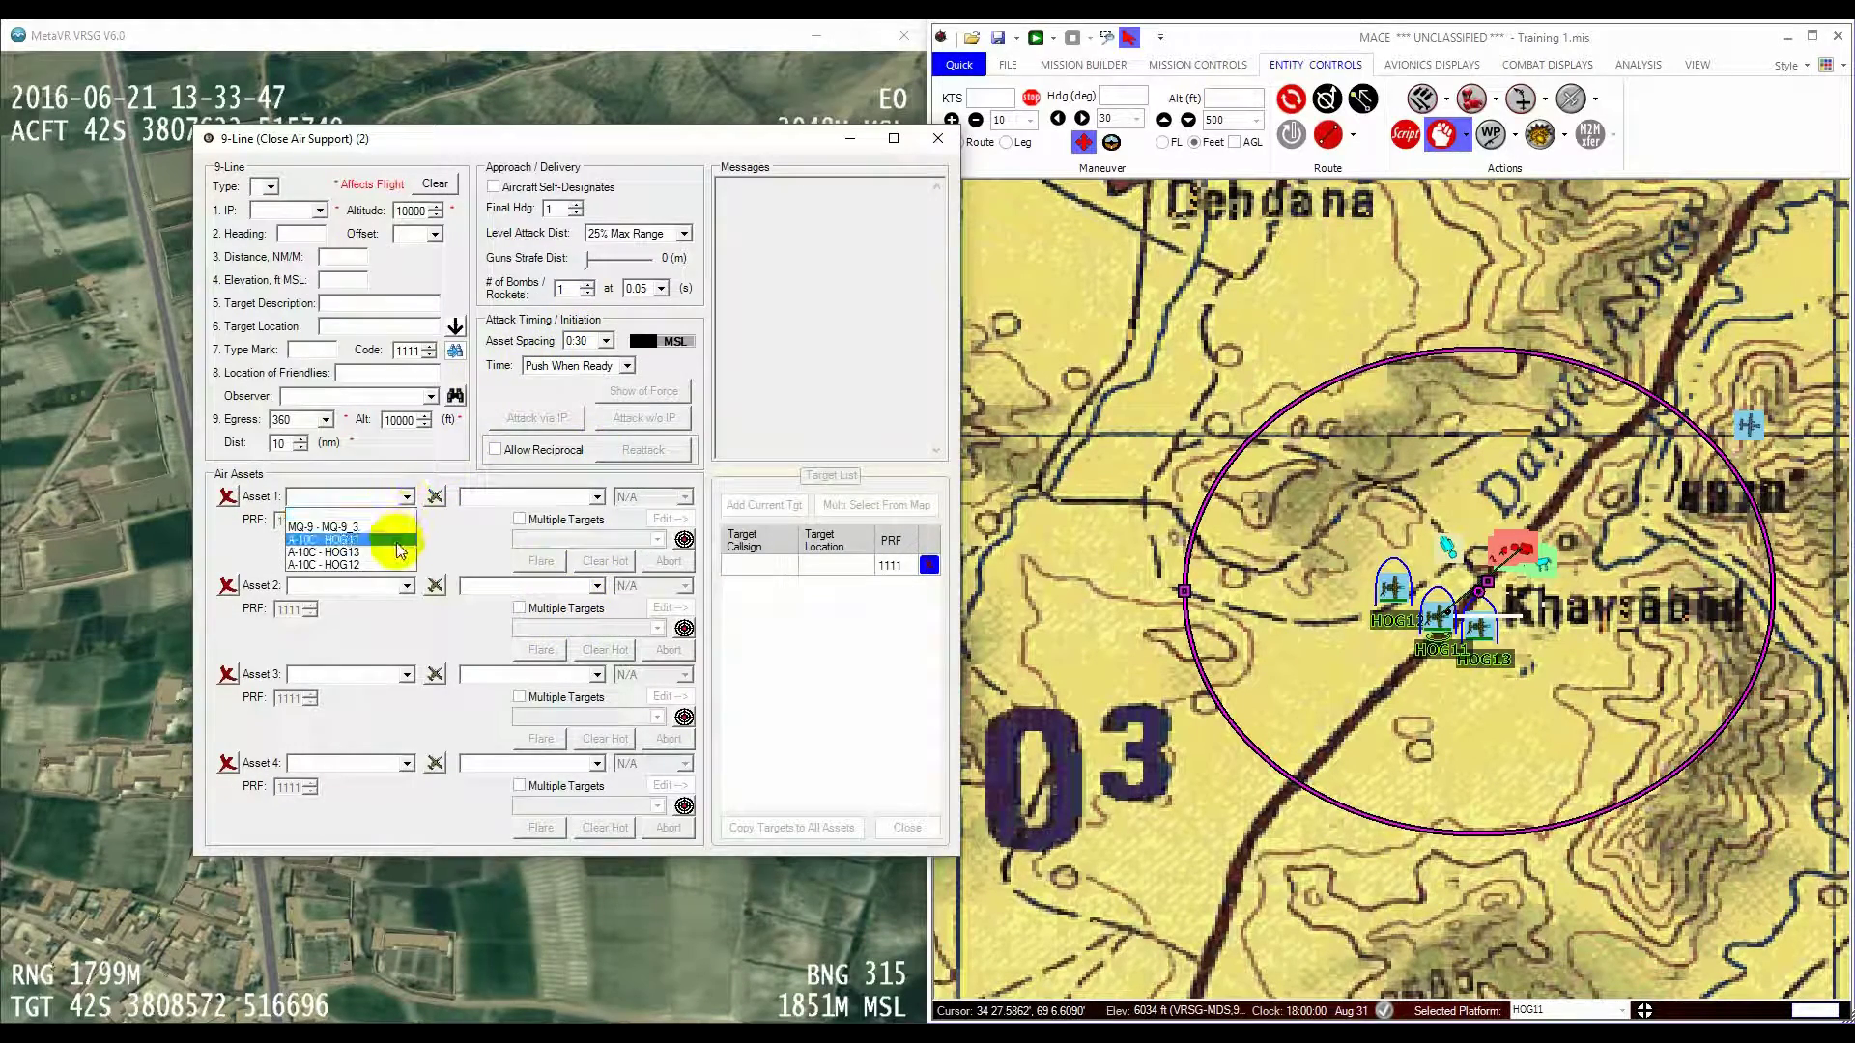
Step: Assign A-10C HOG11 as Asset 1 of the second 9-Line
click(398, 540)
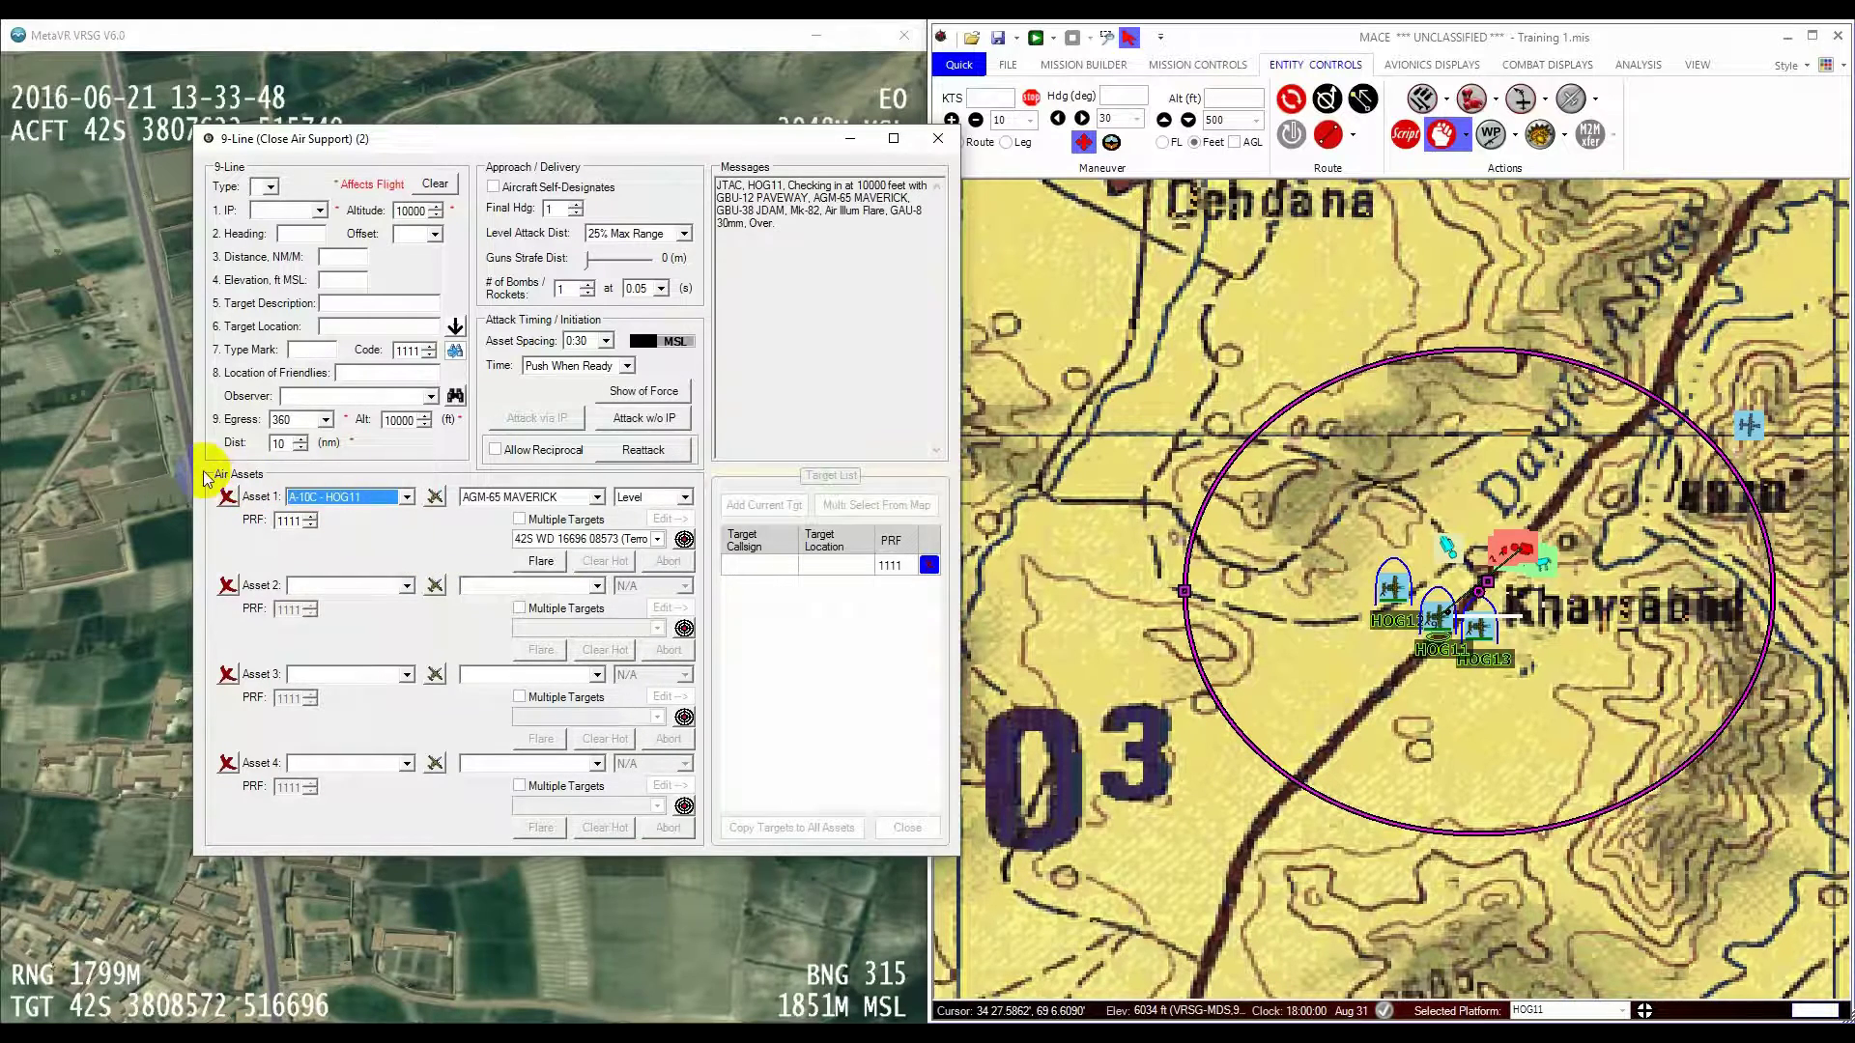
click(227, 496)
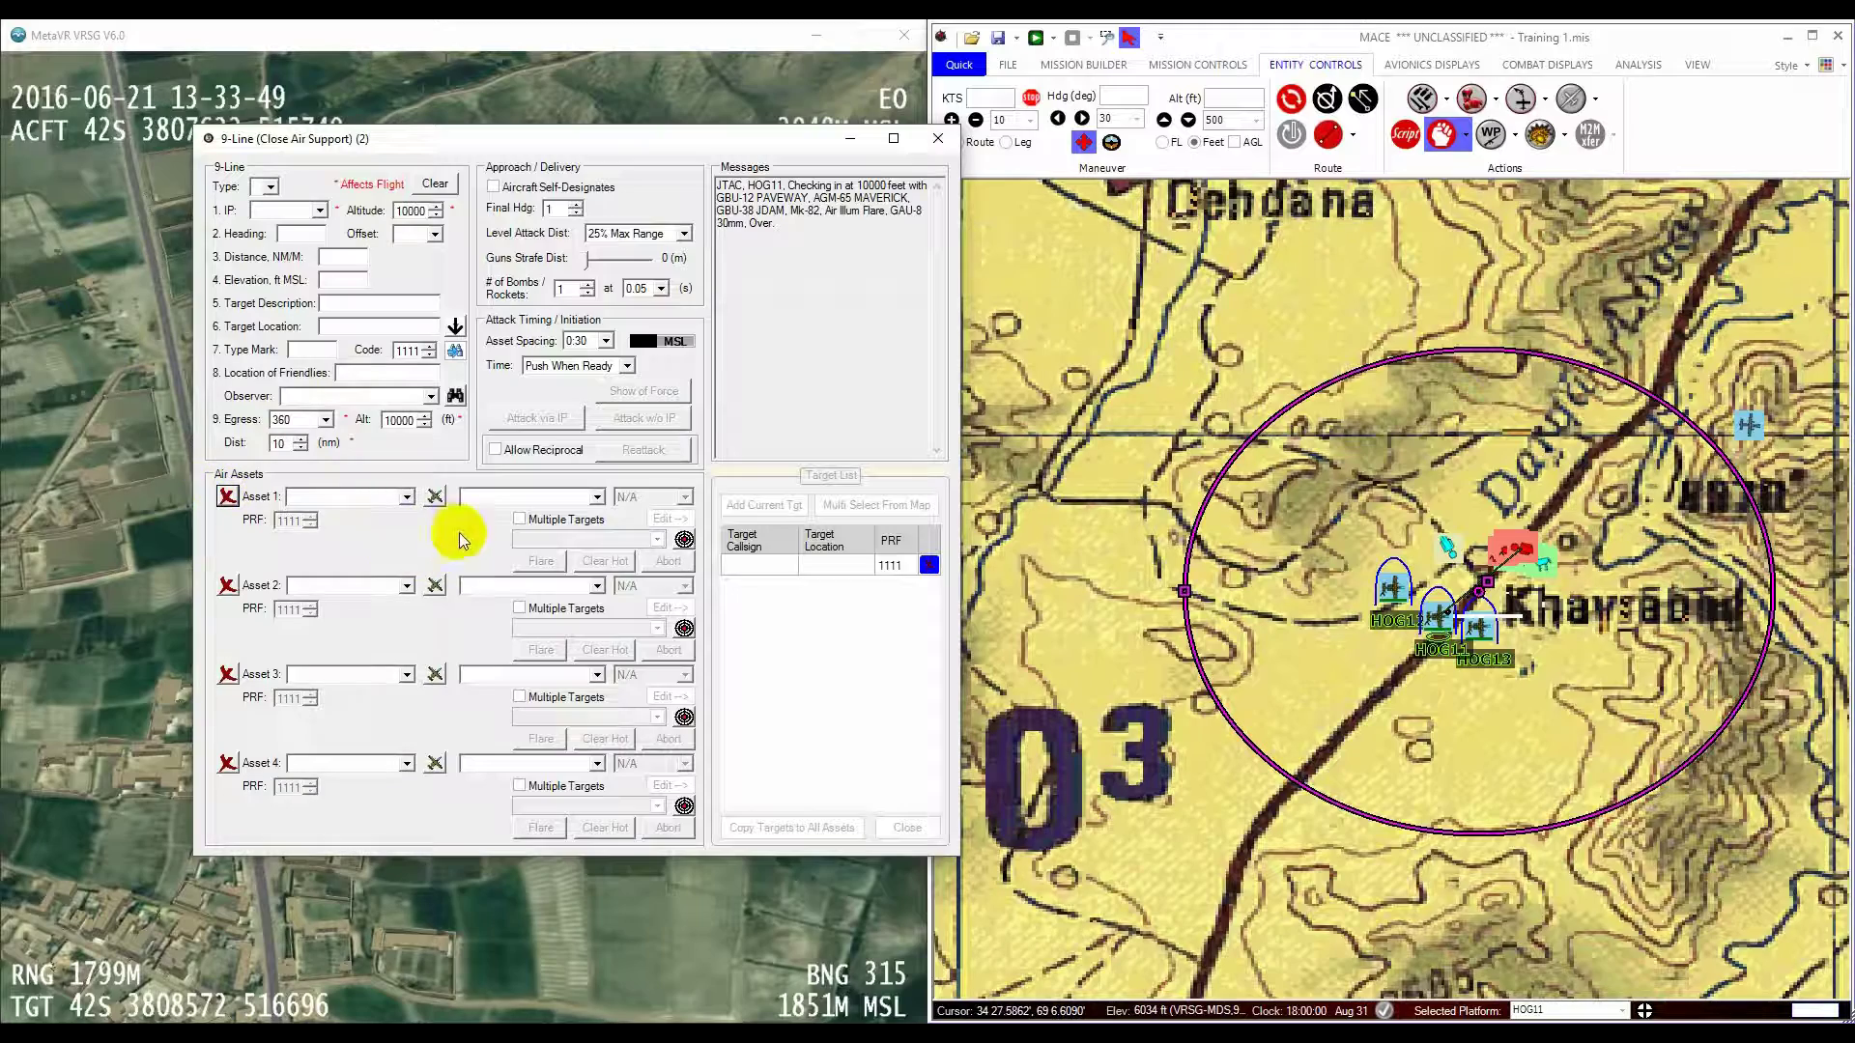
drag(473, 147, 480, 184)
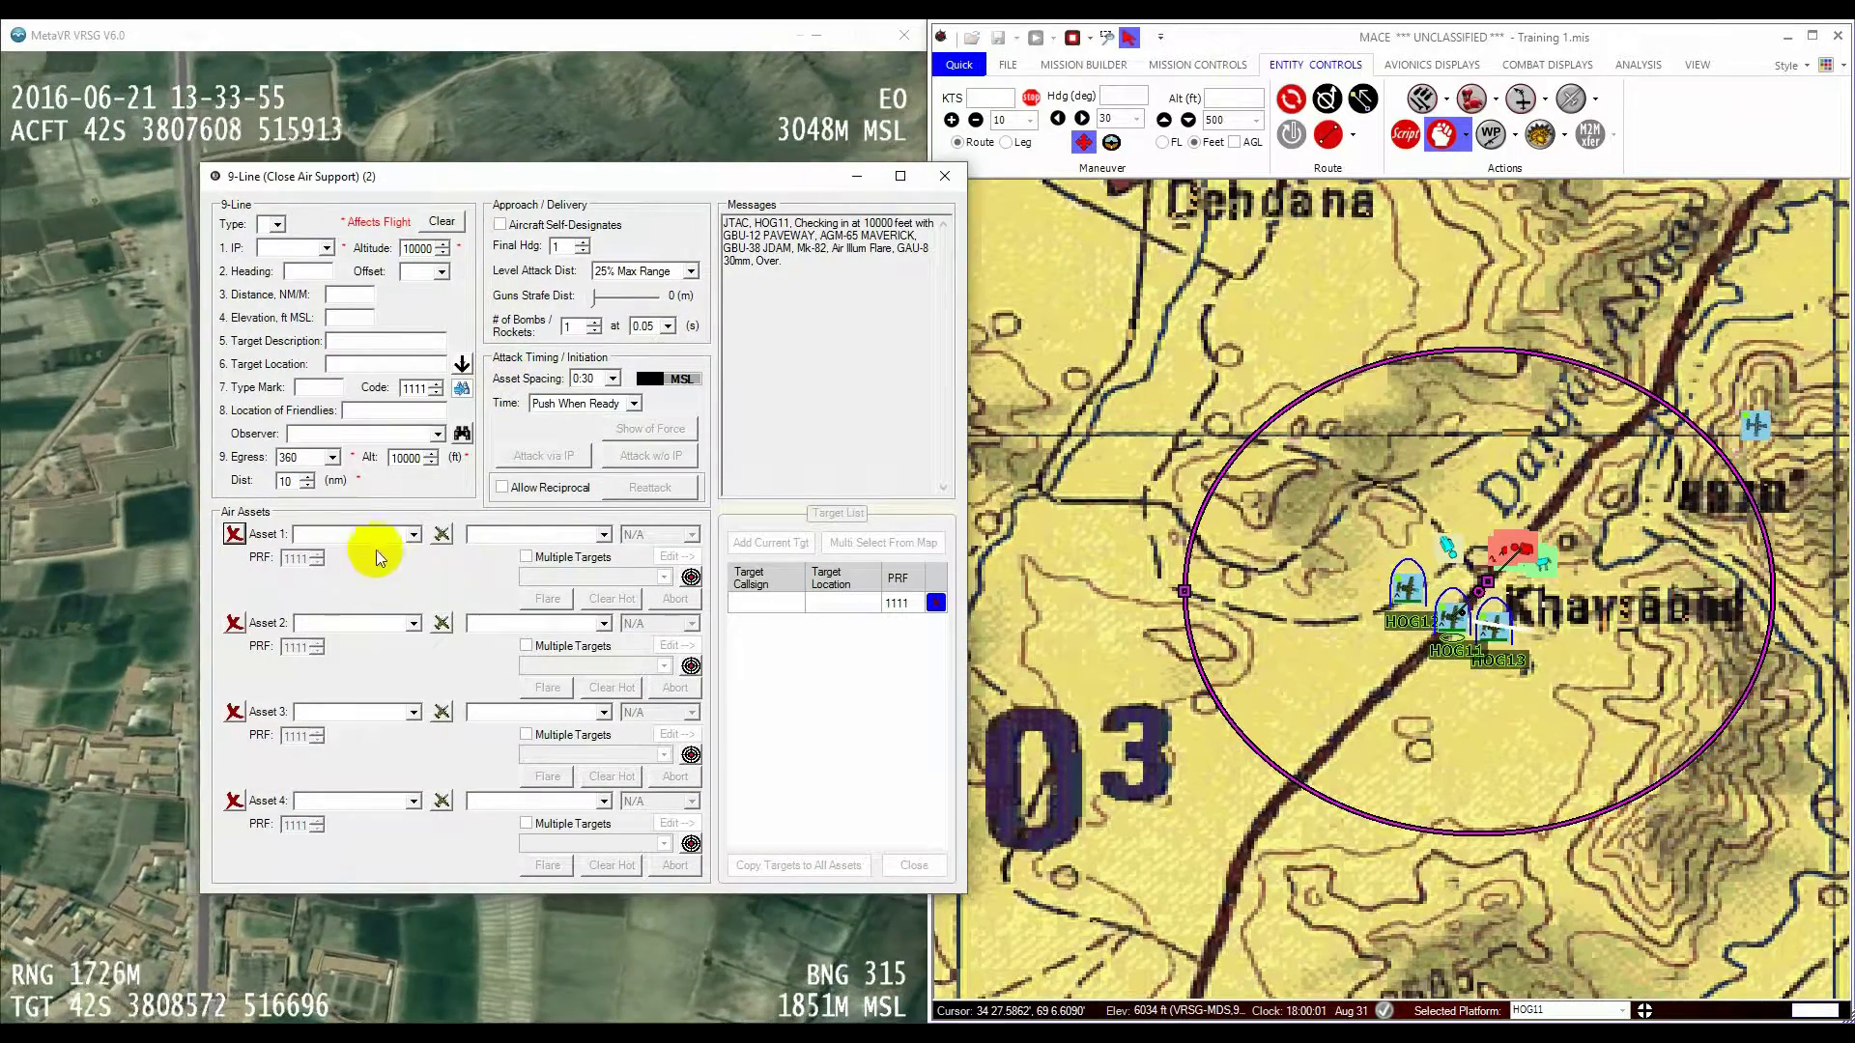
click(412, 534)
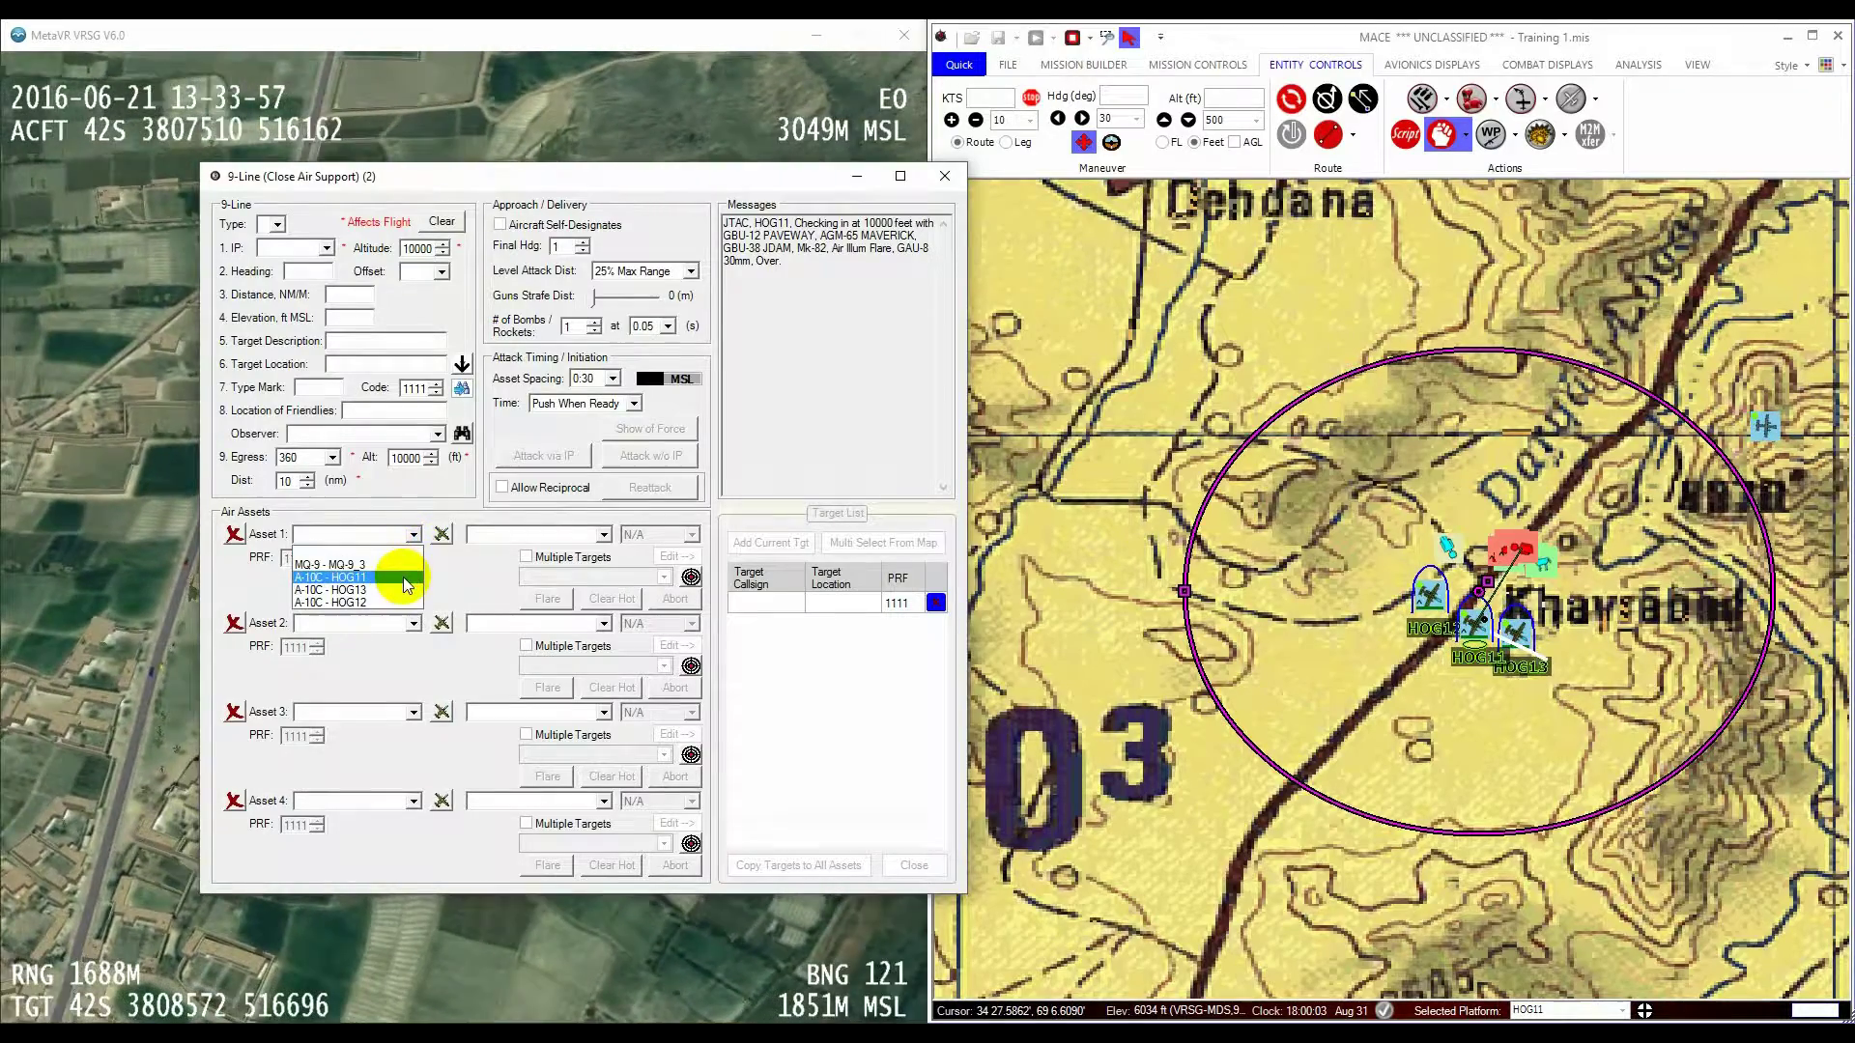
click(403, 577)
Step: Assign A-10C HOG13 as Asset 2 and HOG12 as Asset 3
click(413, 623)
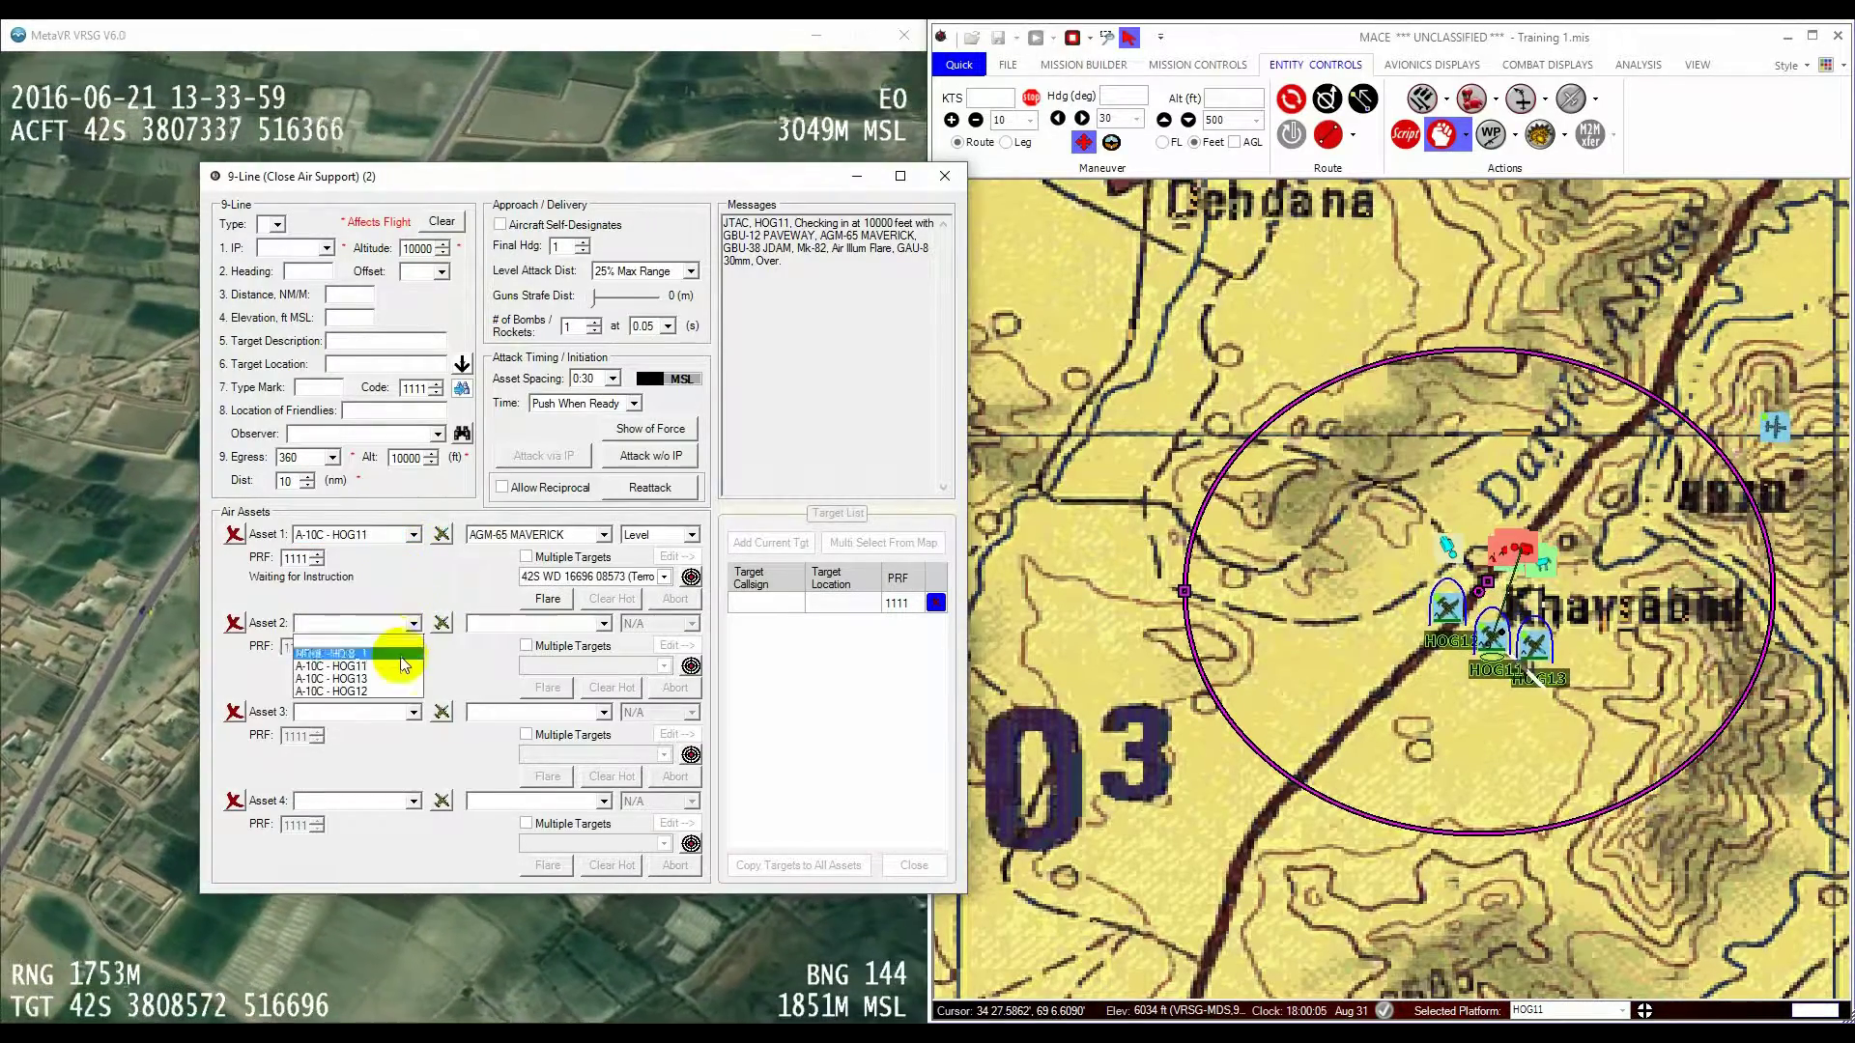
click(398, 678)
click(293, 647)
drag(293, 648, 329, 657)
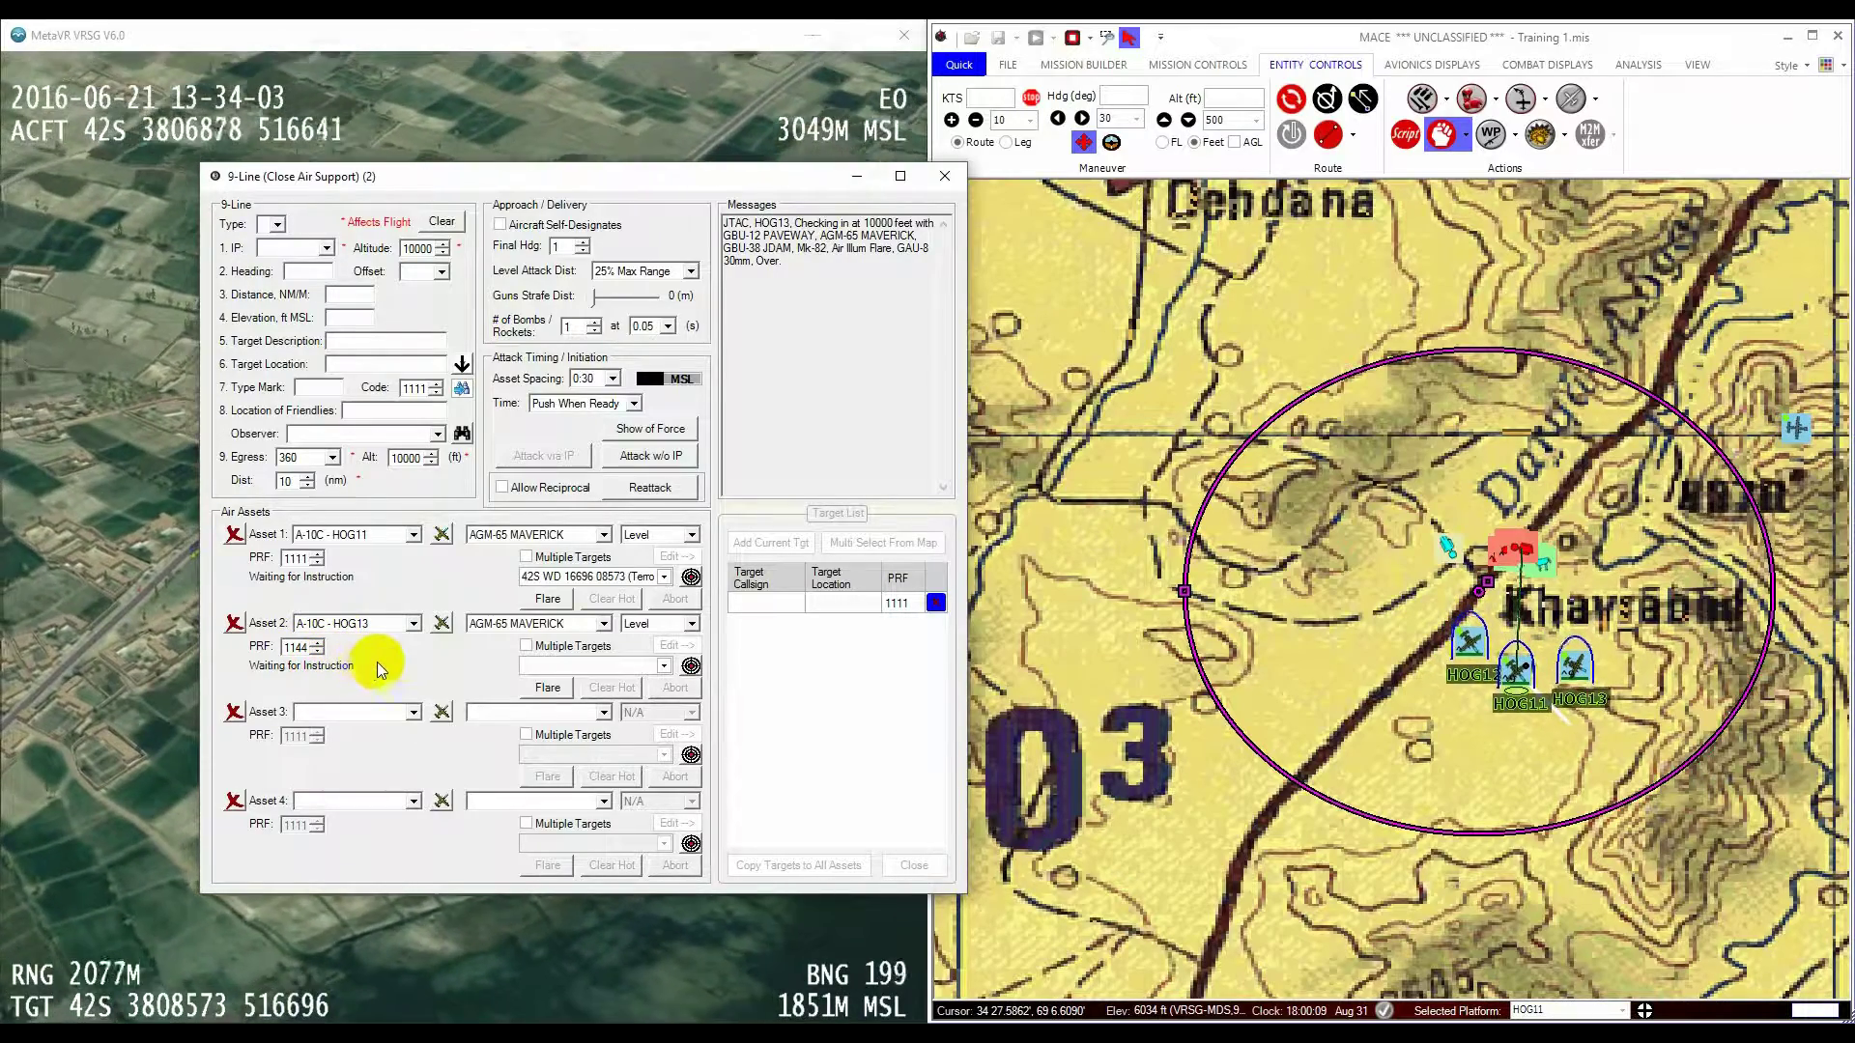
click(413, 712)
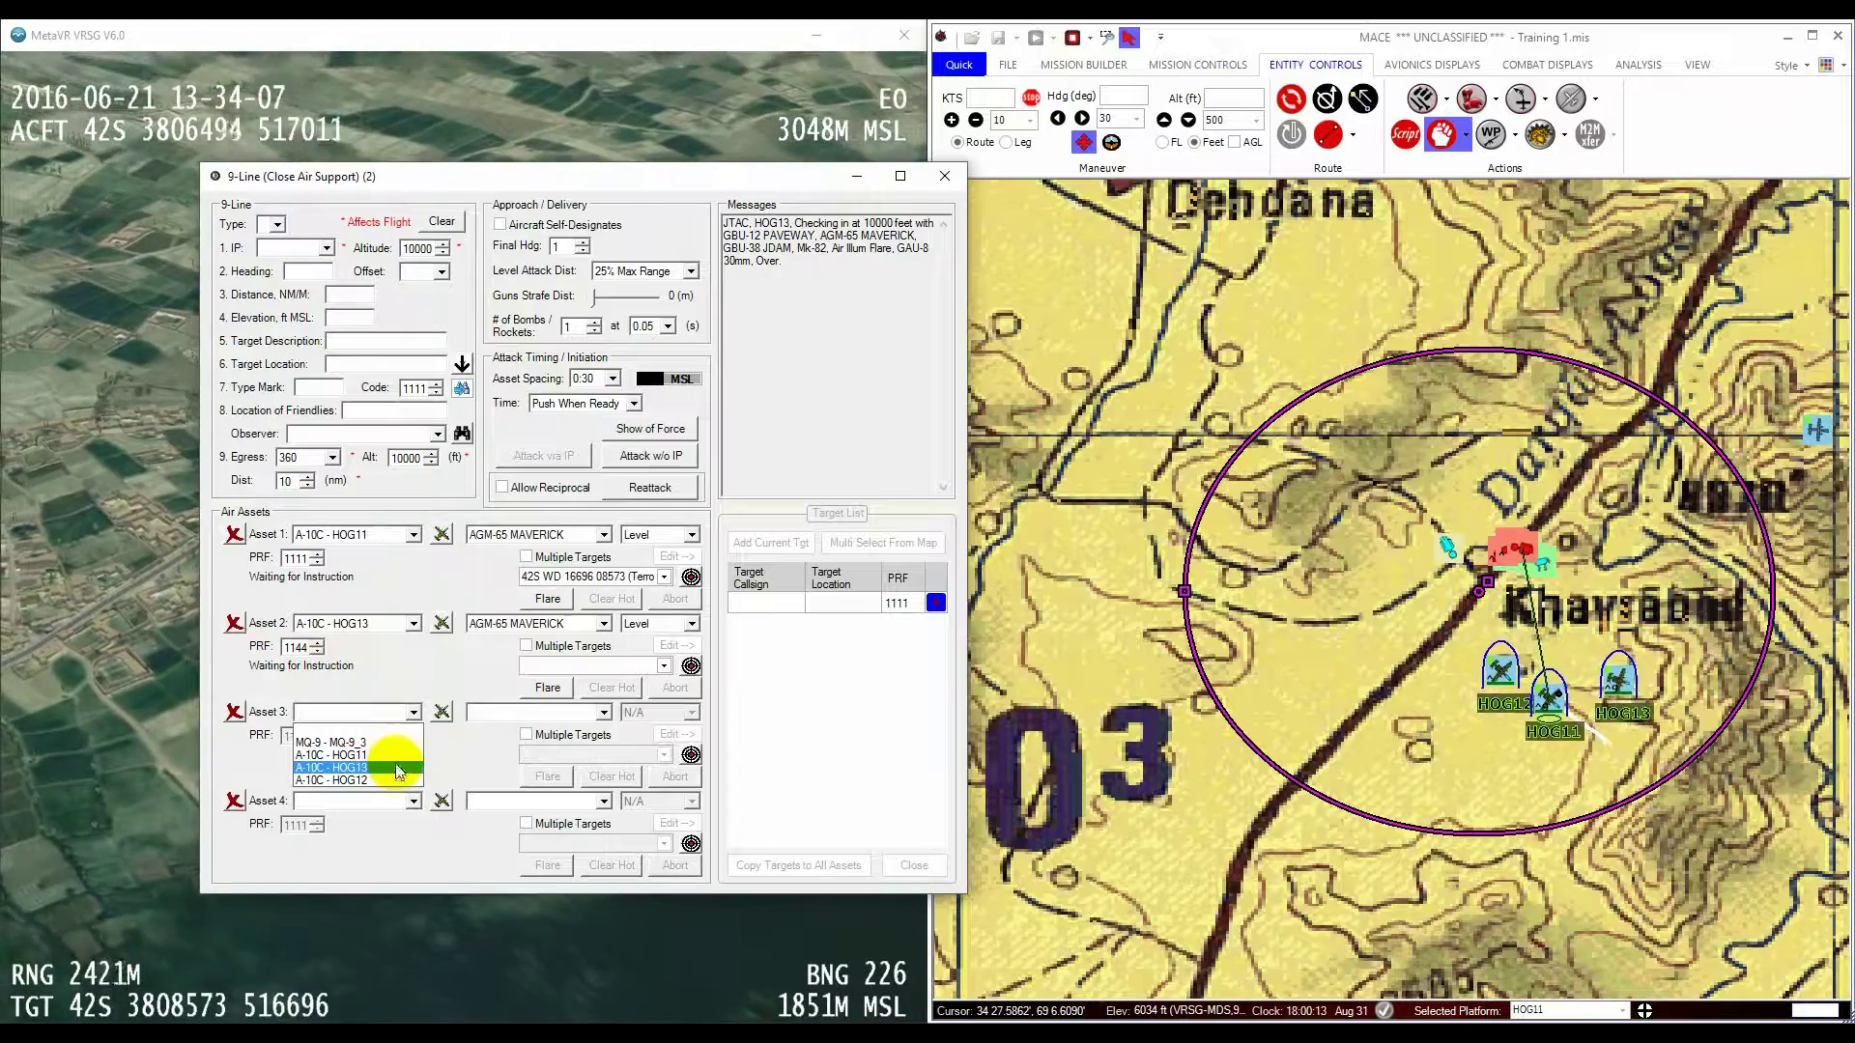
click(396, 781)
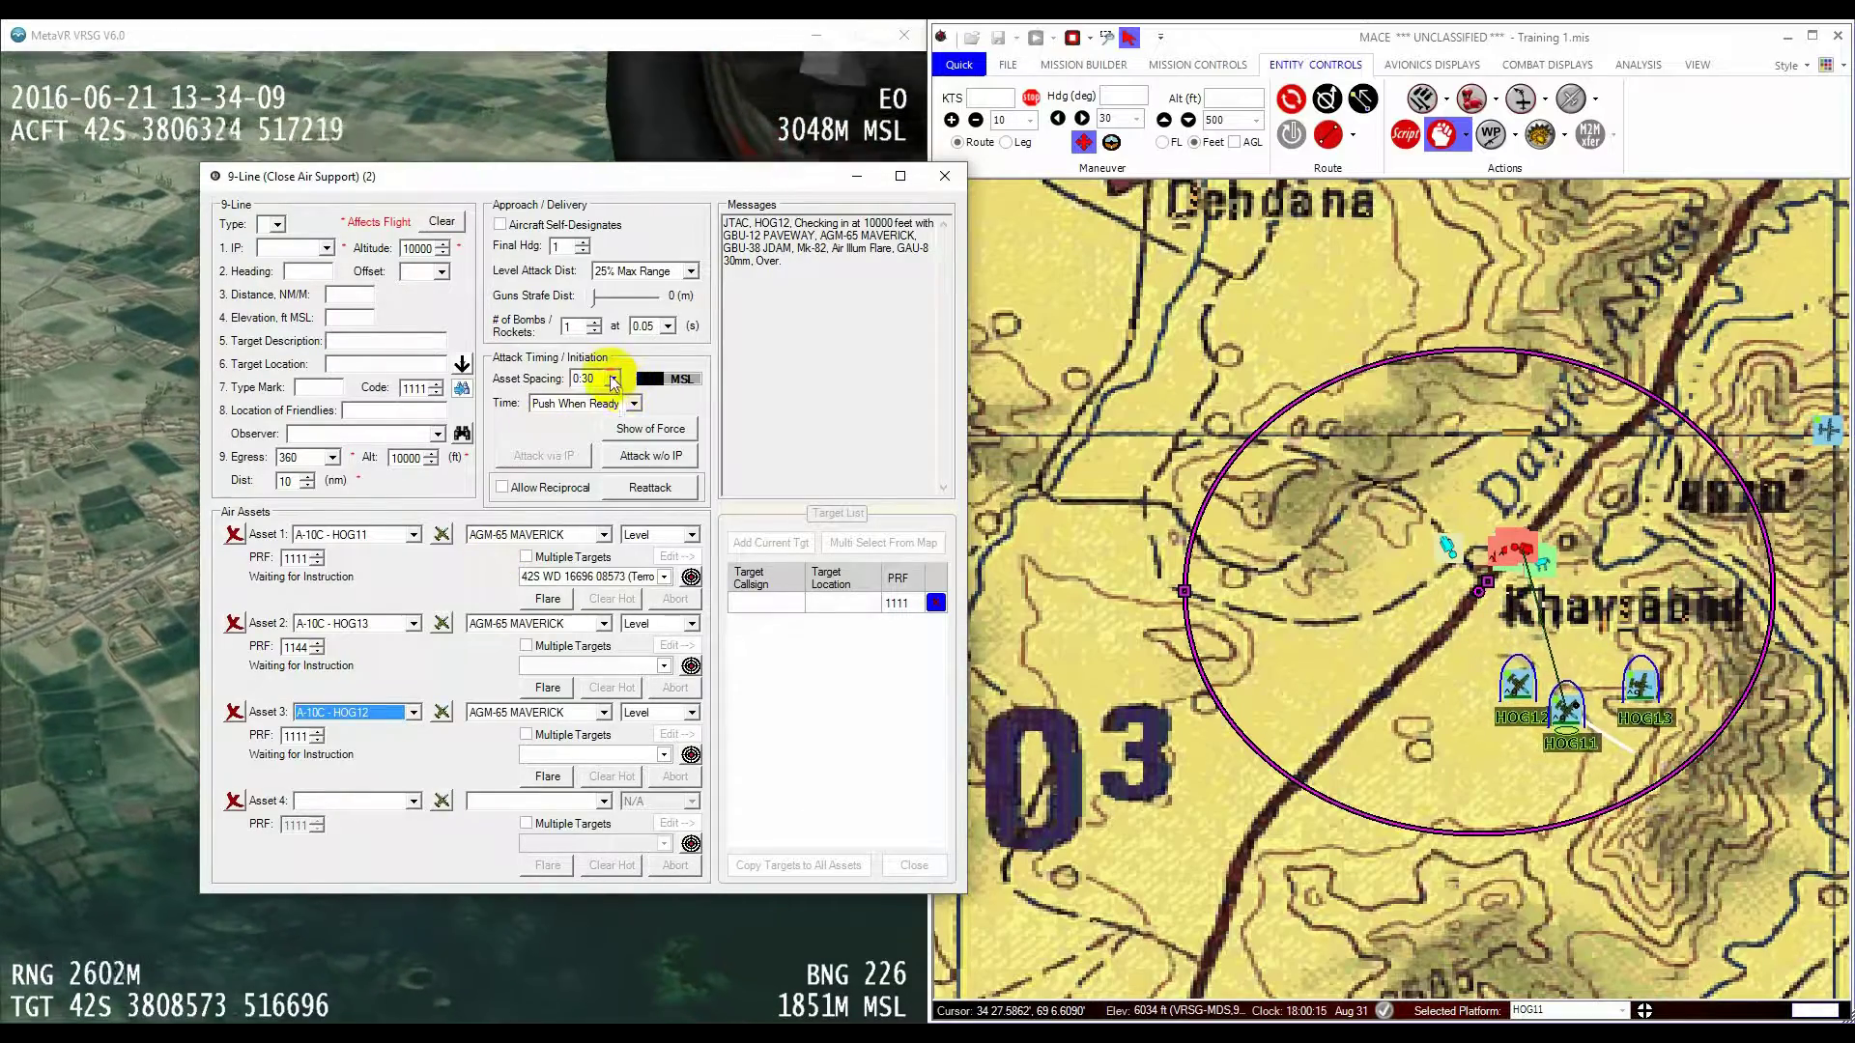
click(613, 378)
Step: Set asset spacing to 0:15 and remove HOG13 and HOG12, keeping only HOG11
click(582, 445)
click(612, 378)
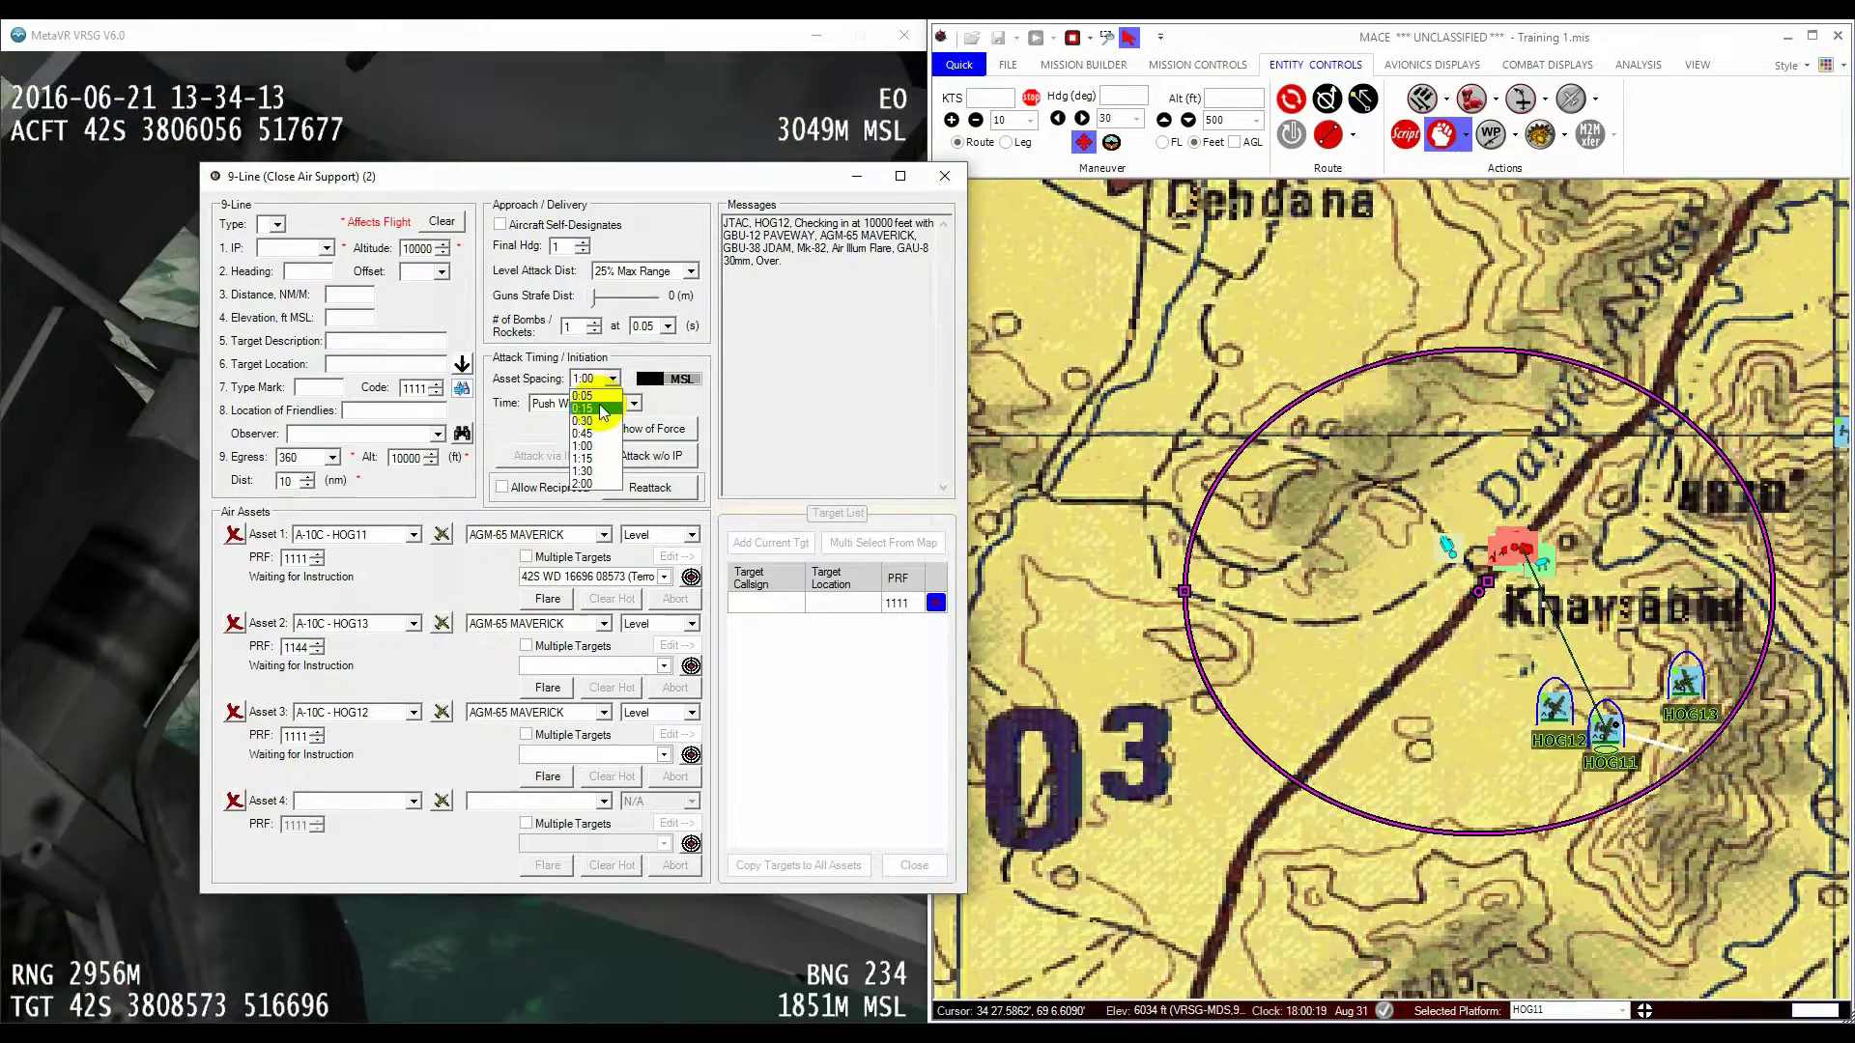
click(604, 408)
click(502, 536)
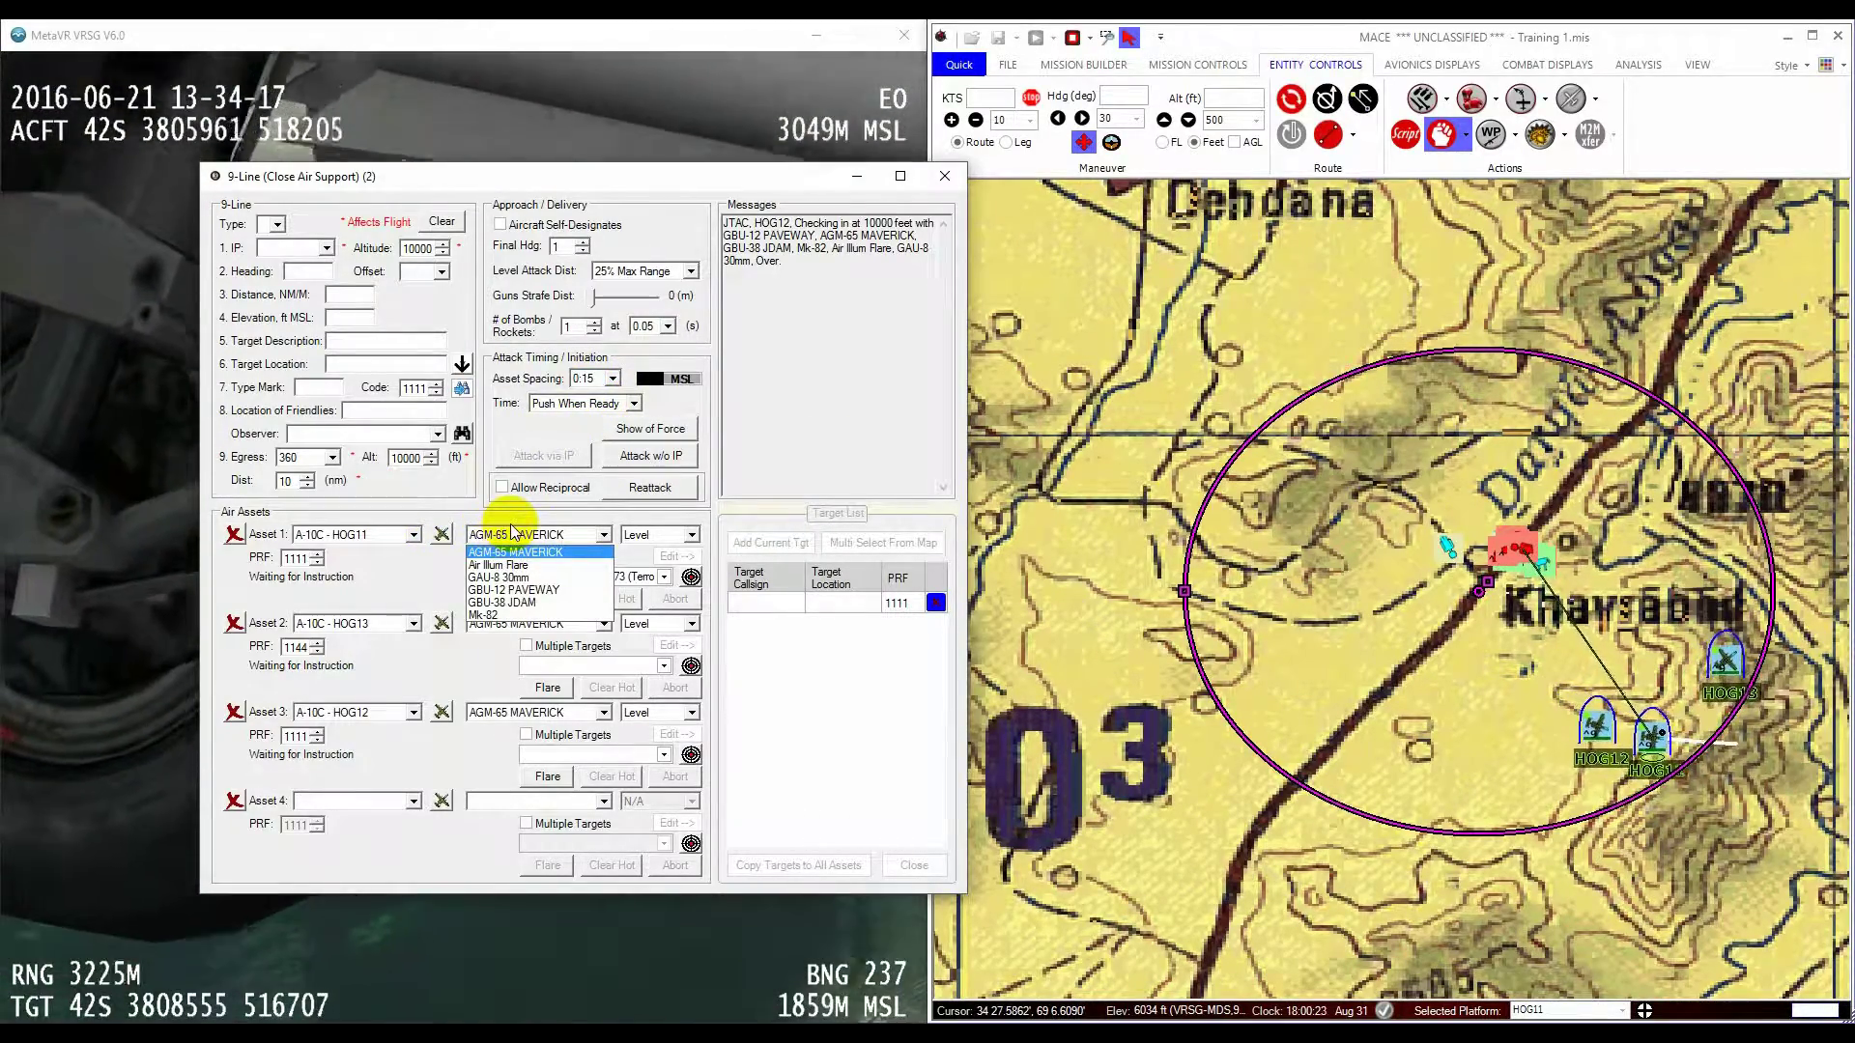
click(233, 623)
click(233, 712)
Step: Try GBU-12 PAVEWAY and Mk-82 weapons and a Dive (10) profile for HOG11
click(603, 537)
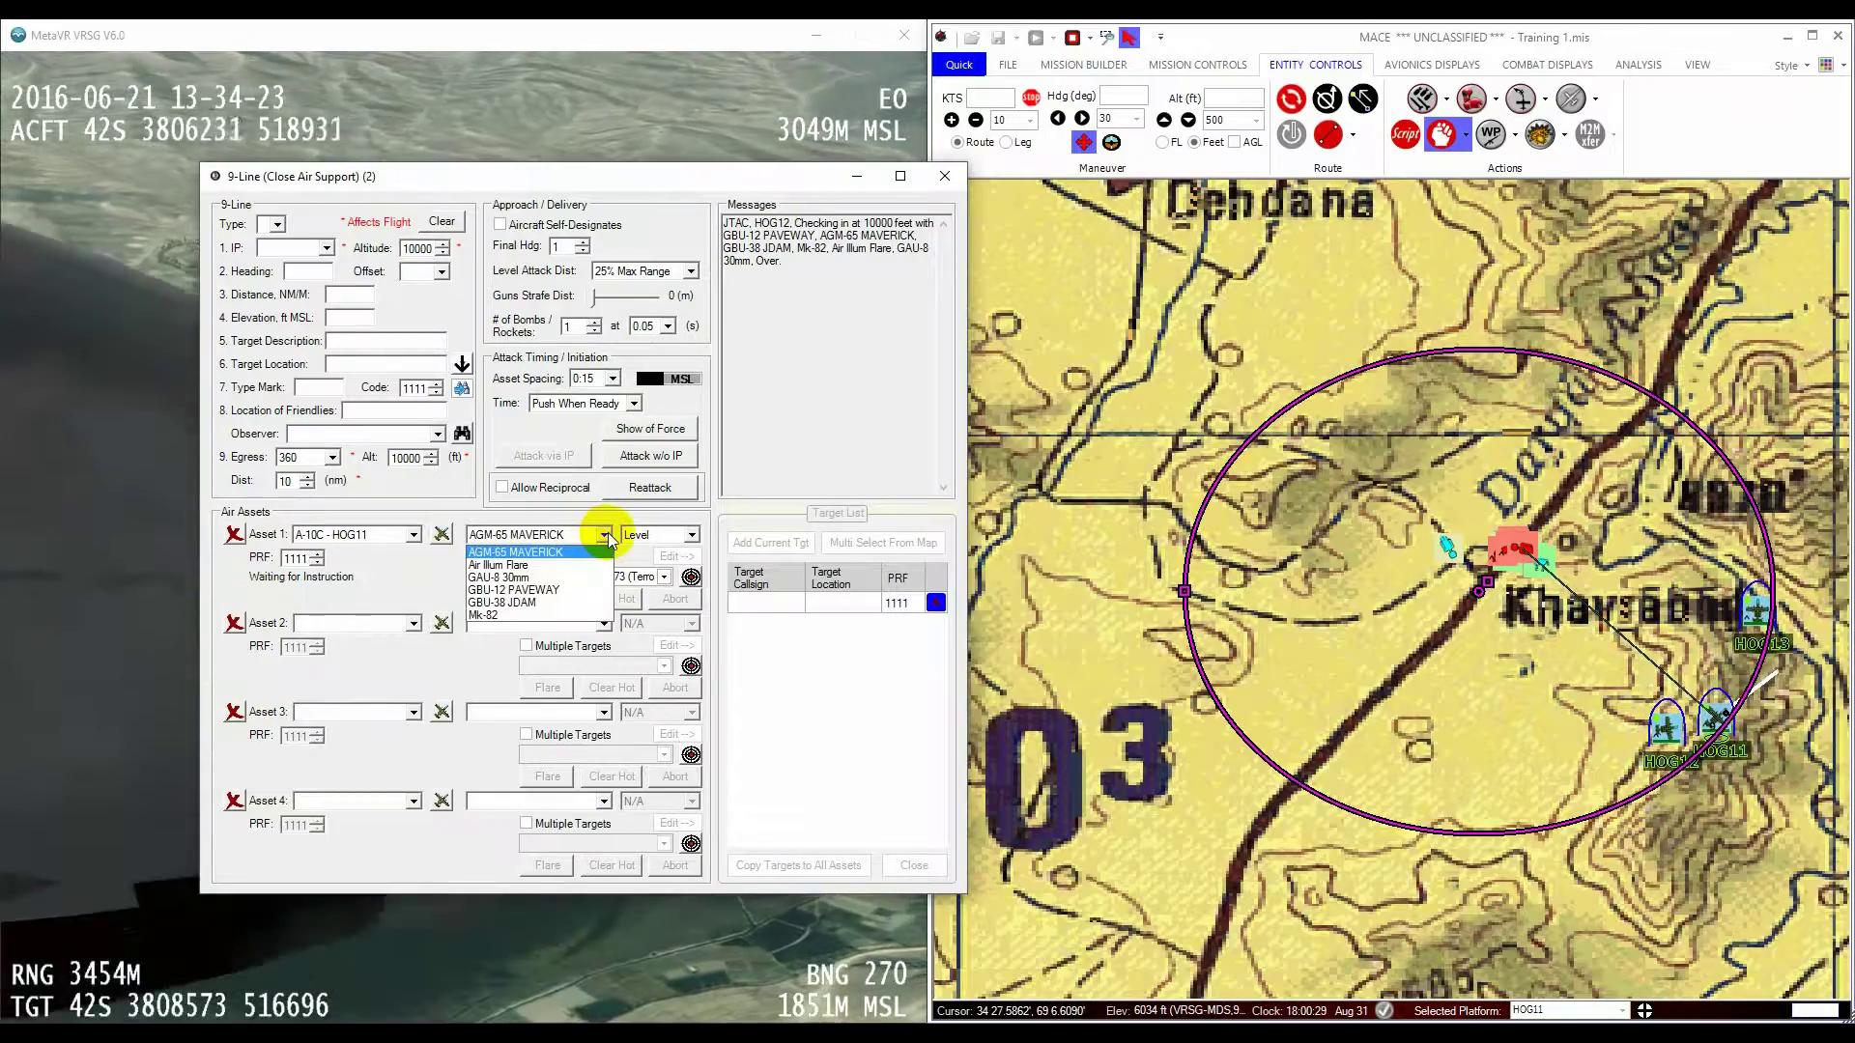
click(578, 589)
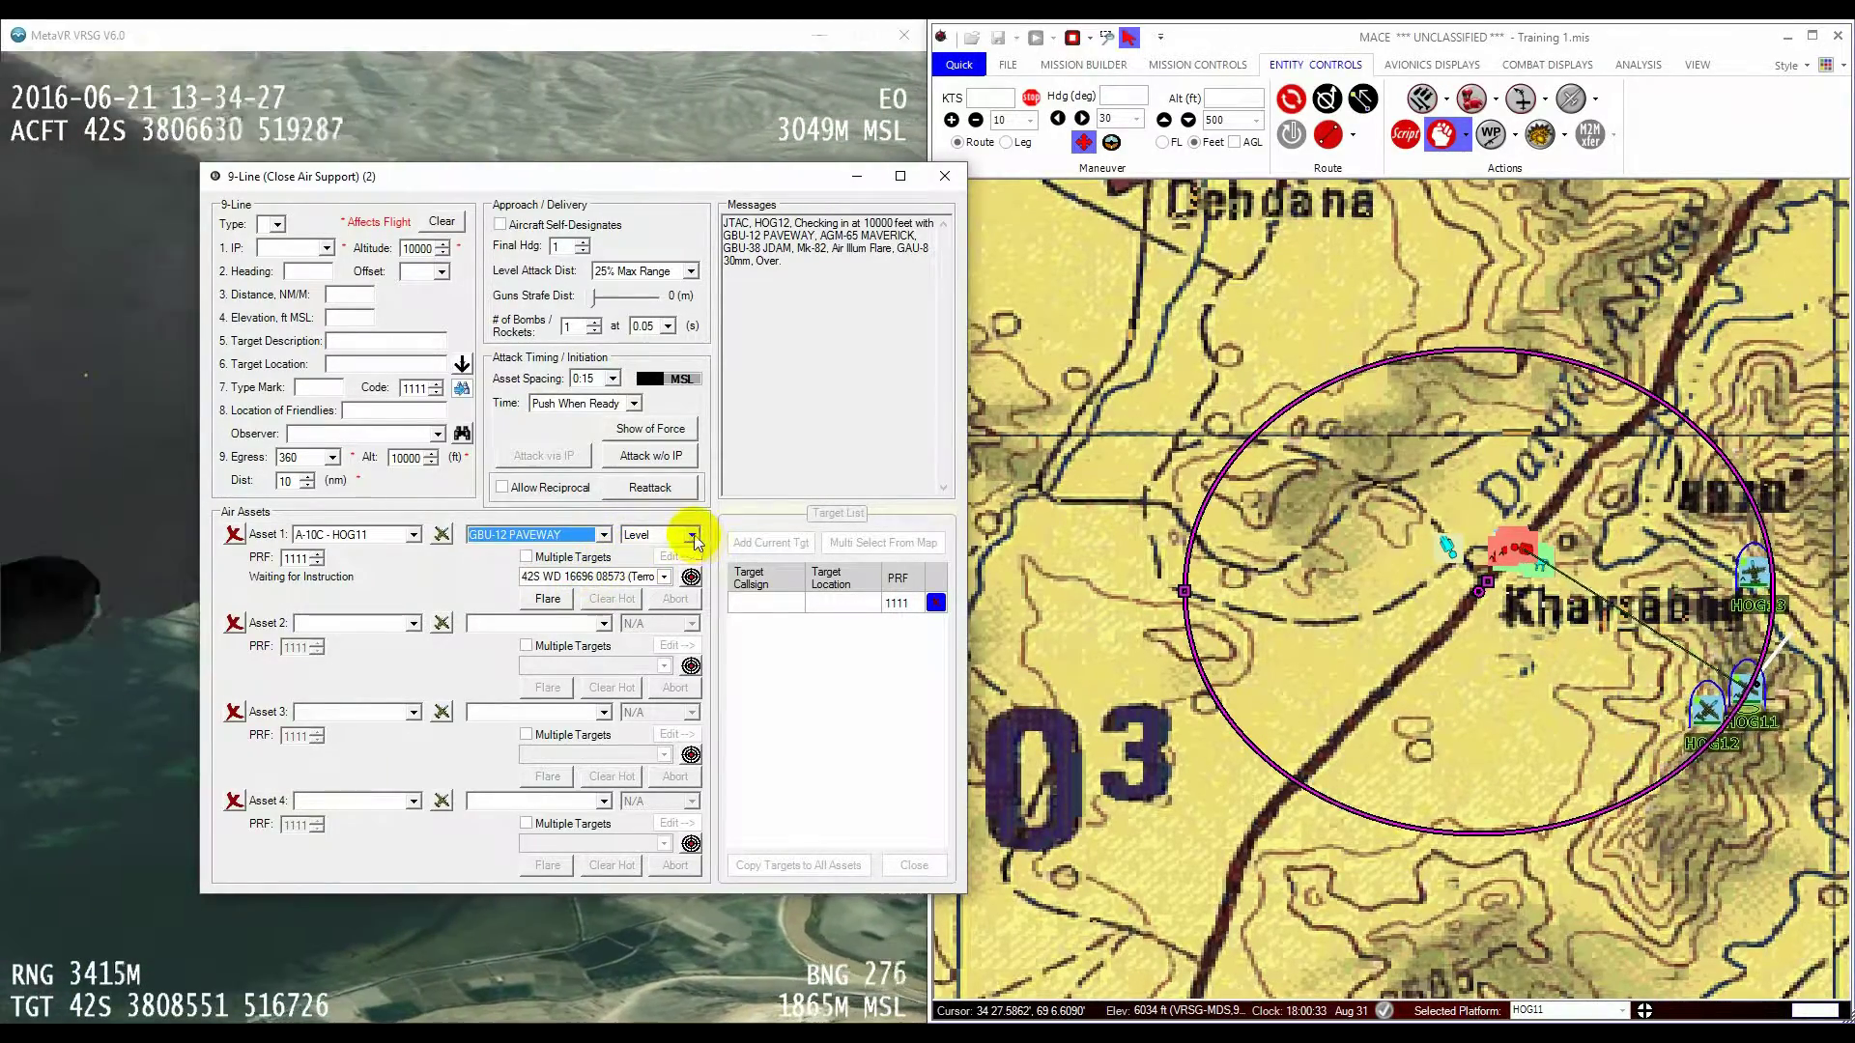
click(692, 536)
click(663, 541)
click(594, 533)
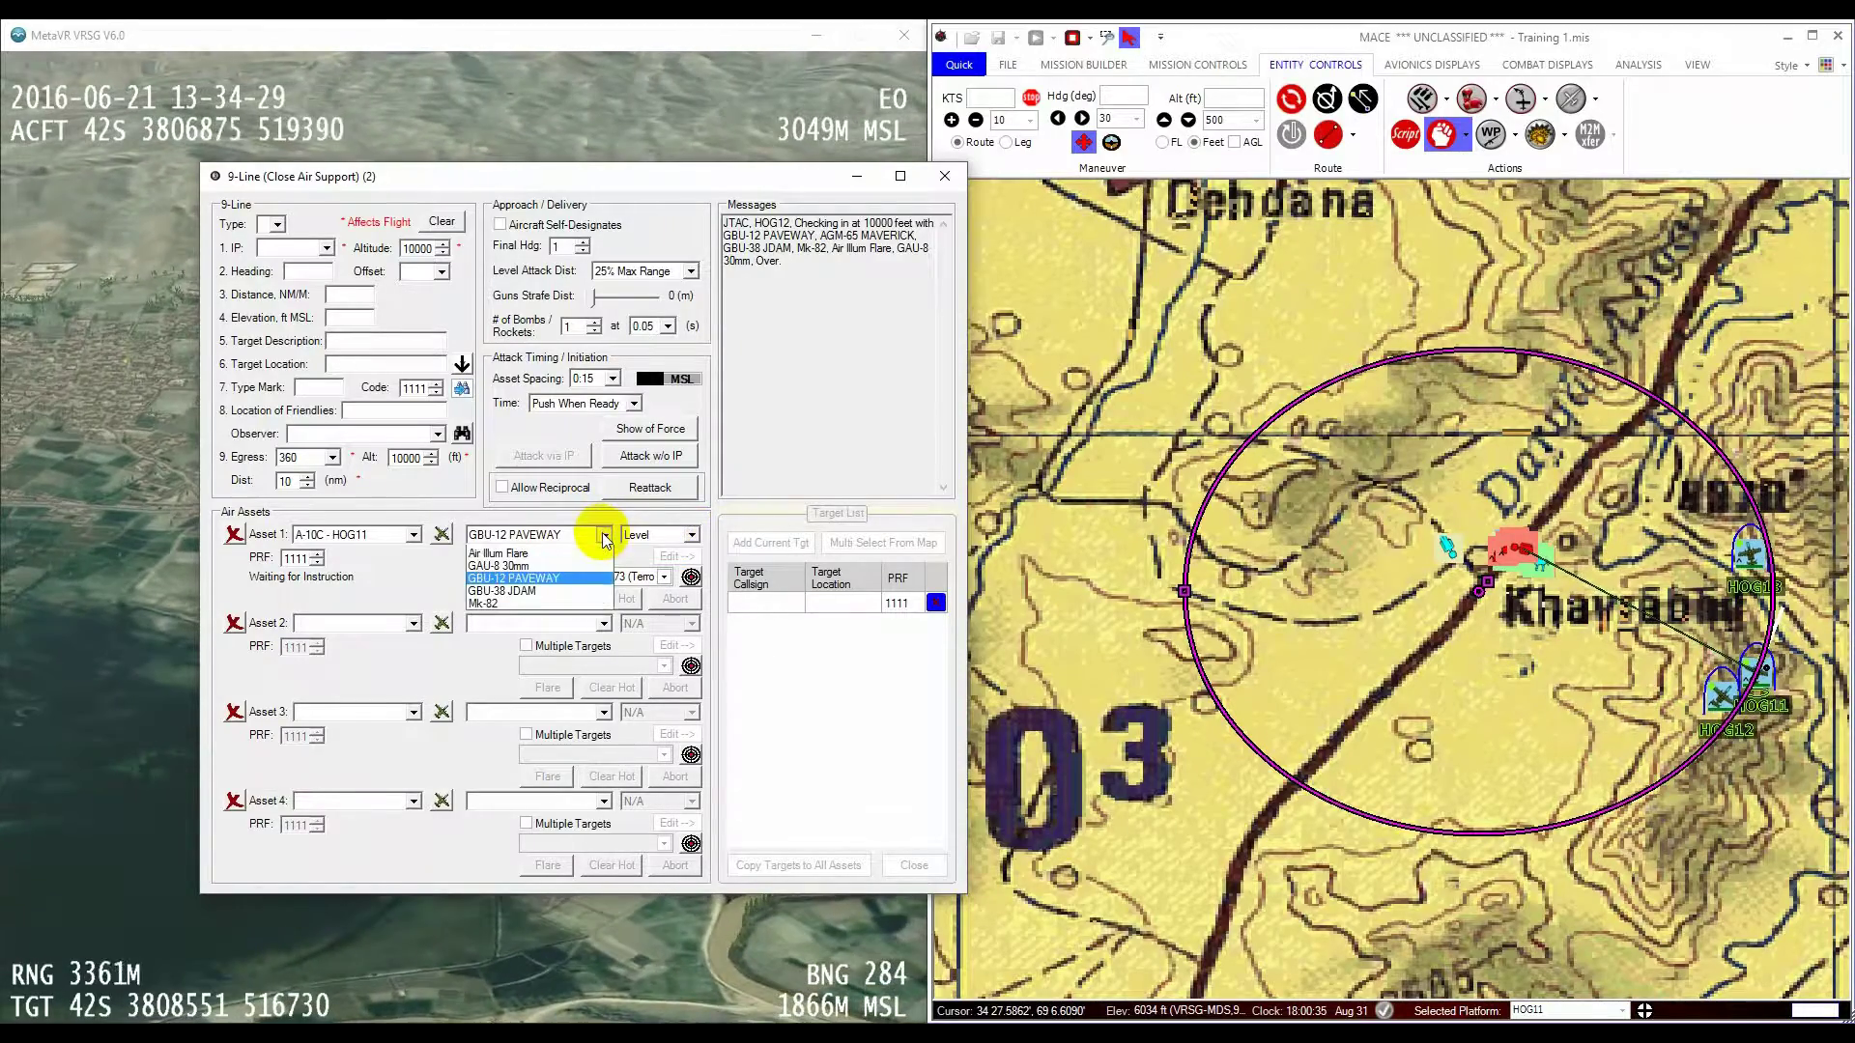
click(580, 615)
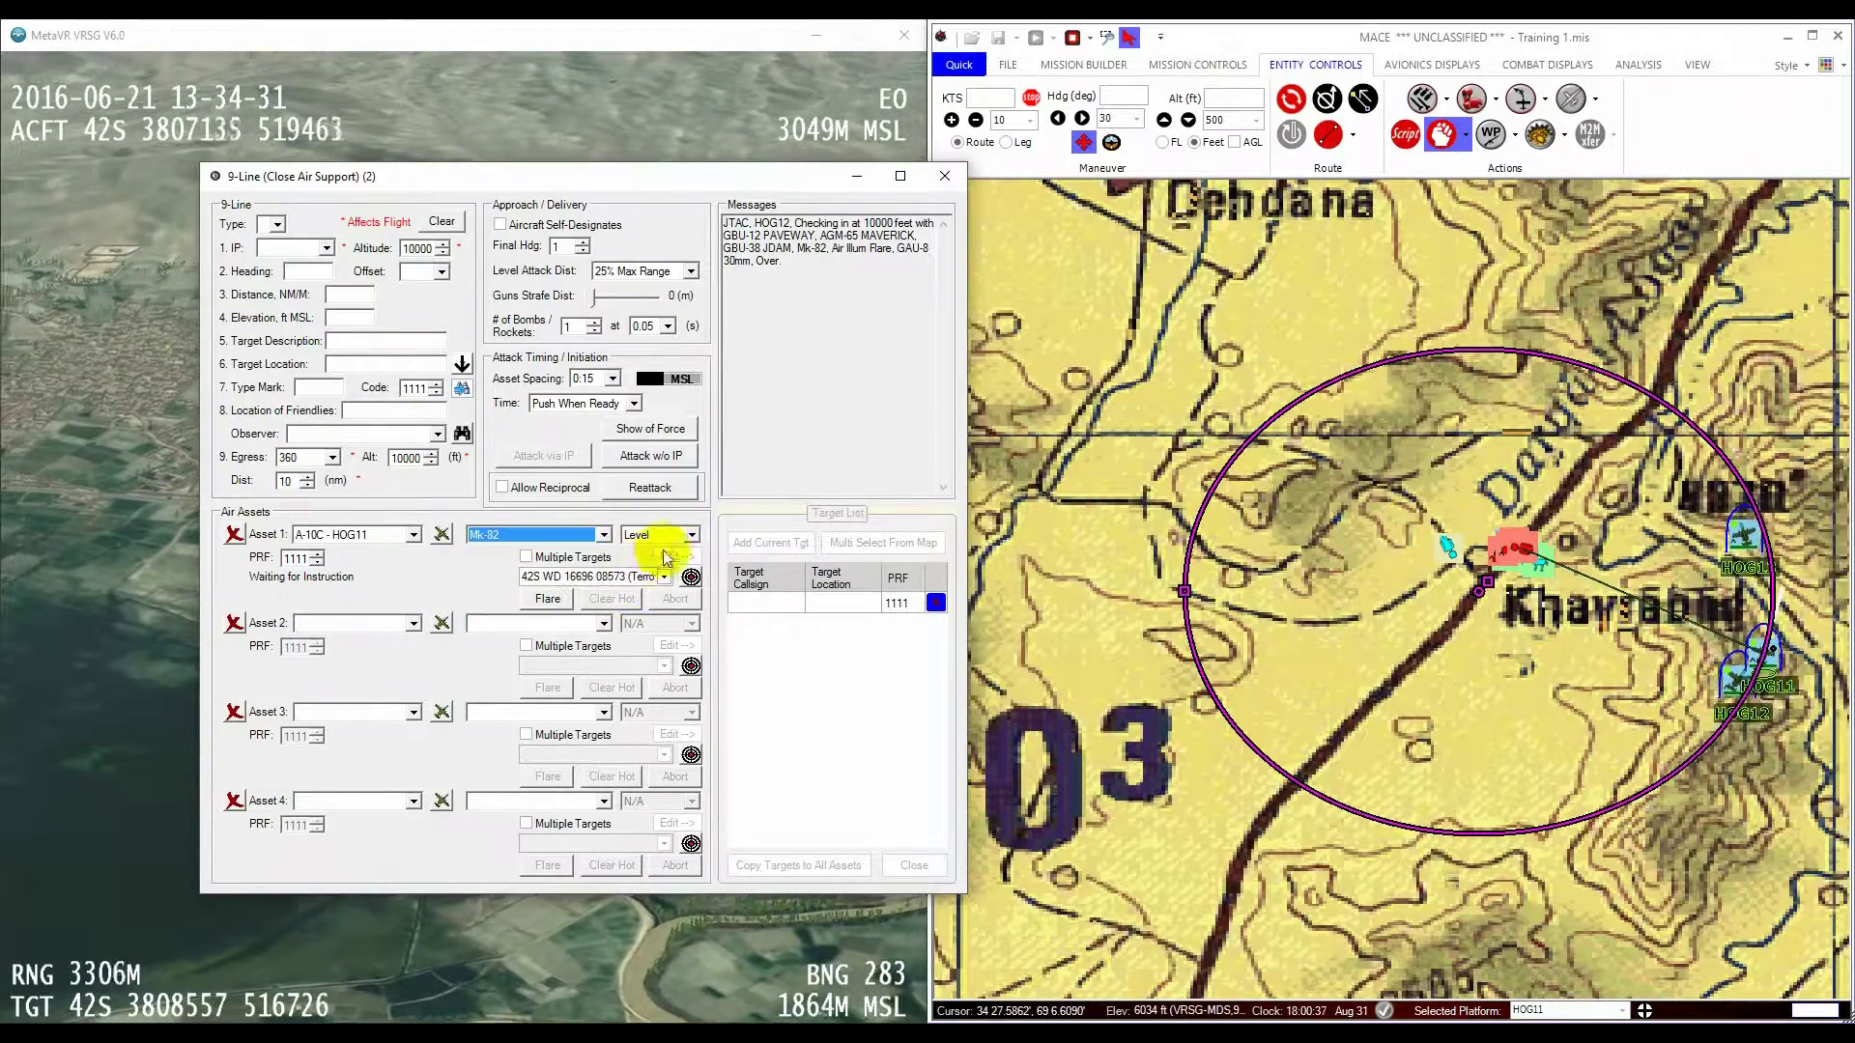
click(692, 536)
scroll(667, 609, down, 1)
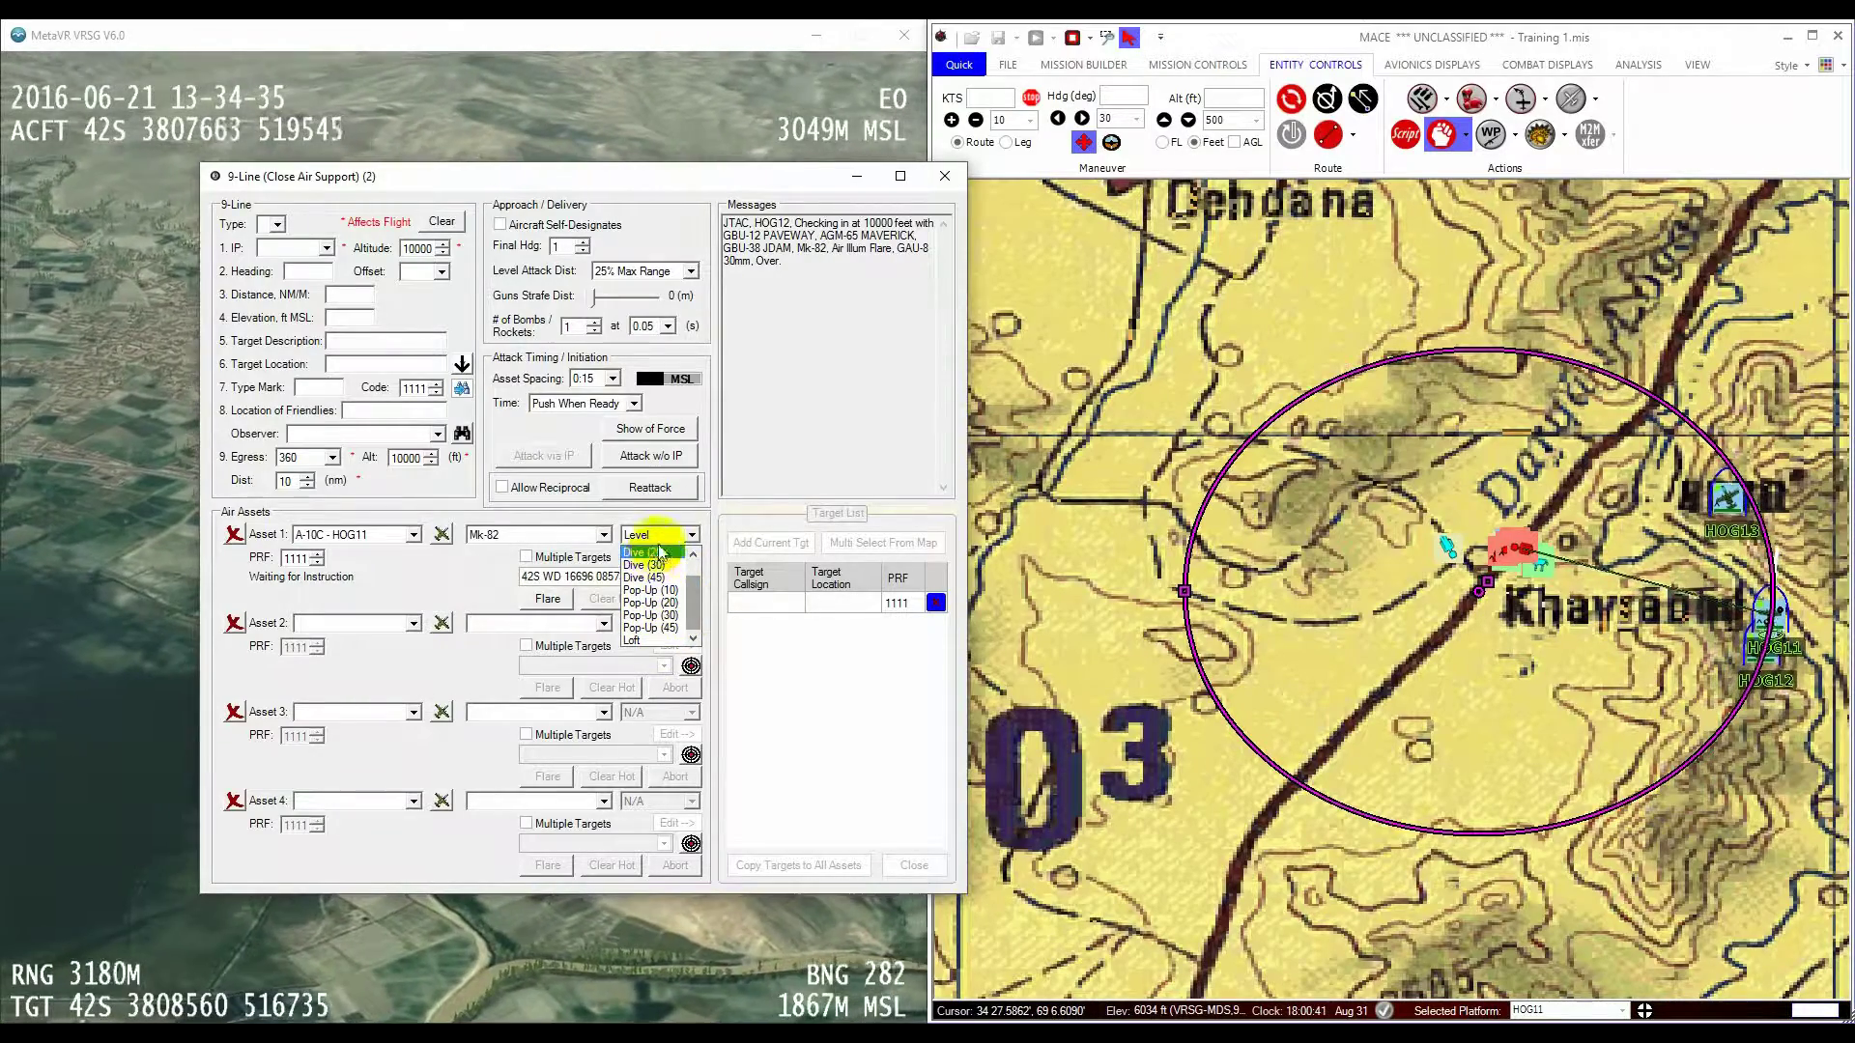
click(694, 558)
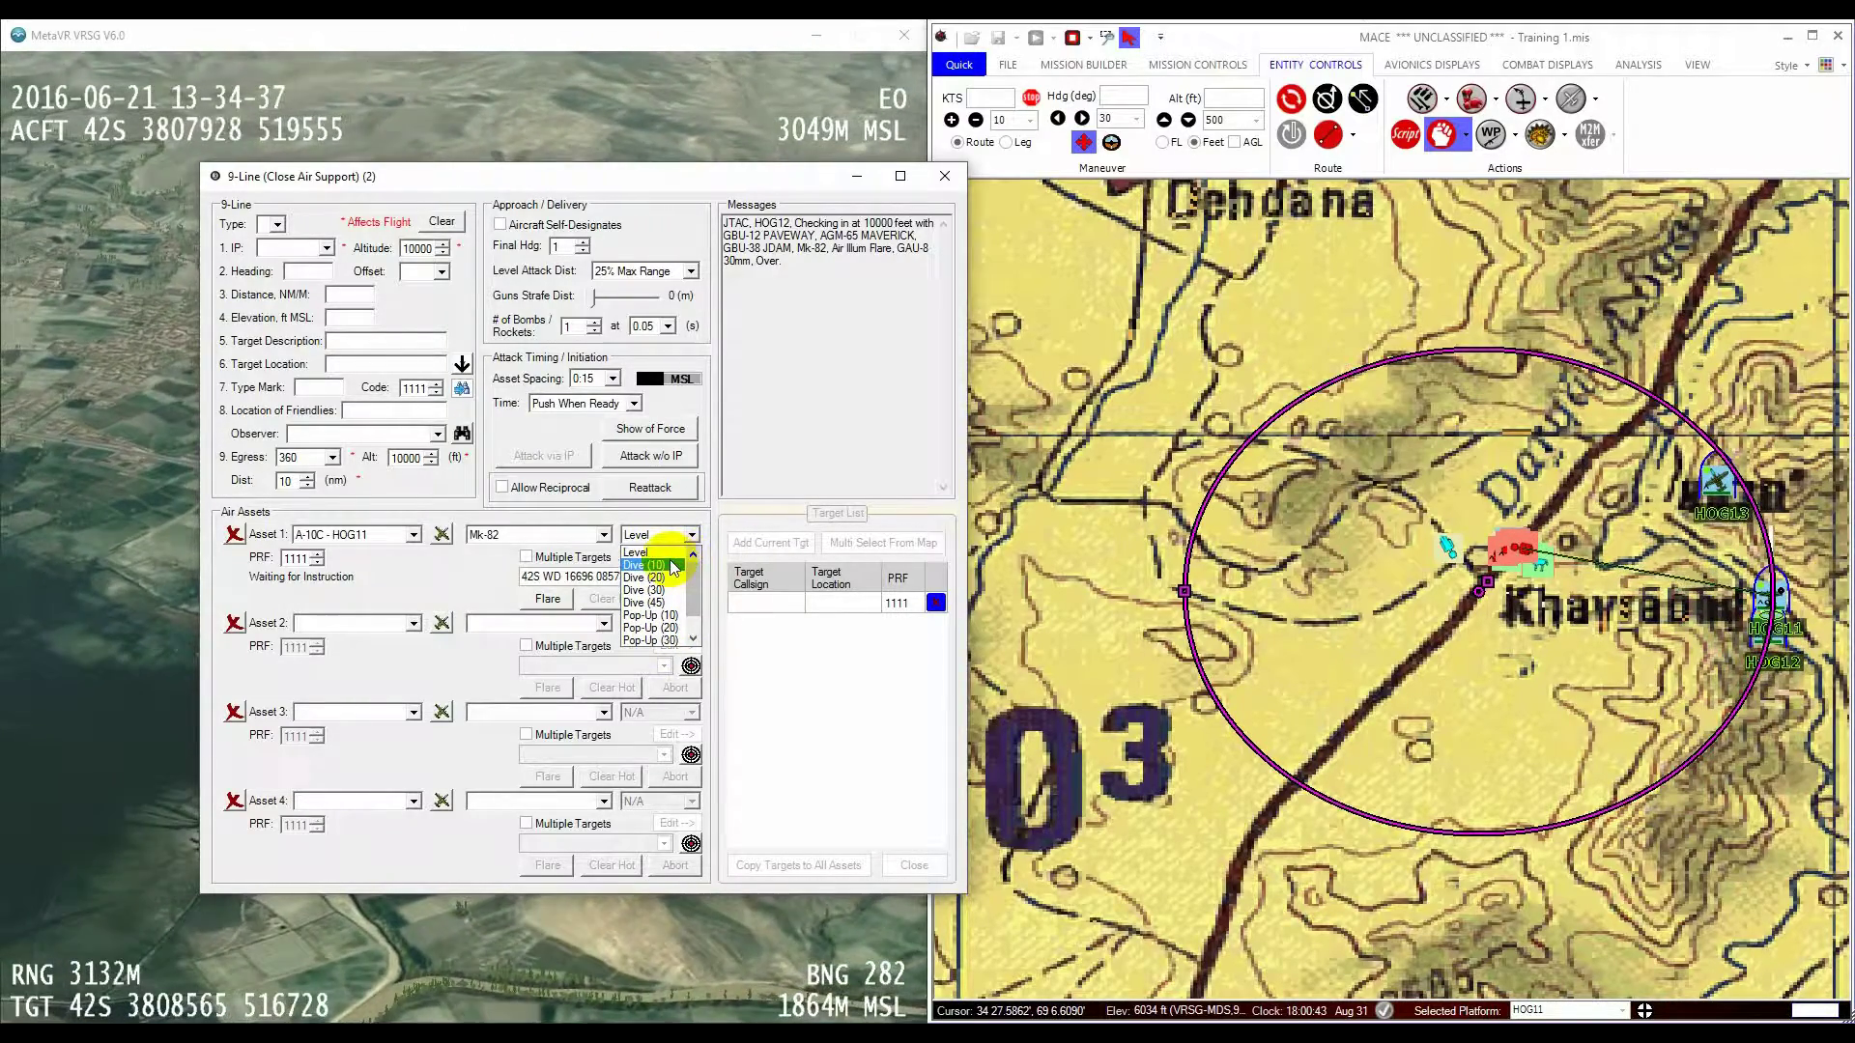
click(649, 565)
Step: Settle on Mk-82 bombs with a Level attack profile for HOG11
click(604, 536)
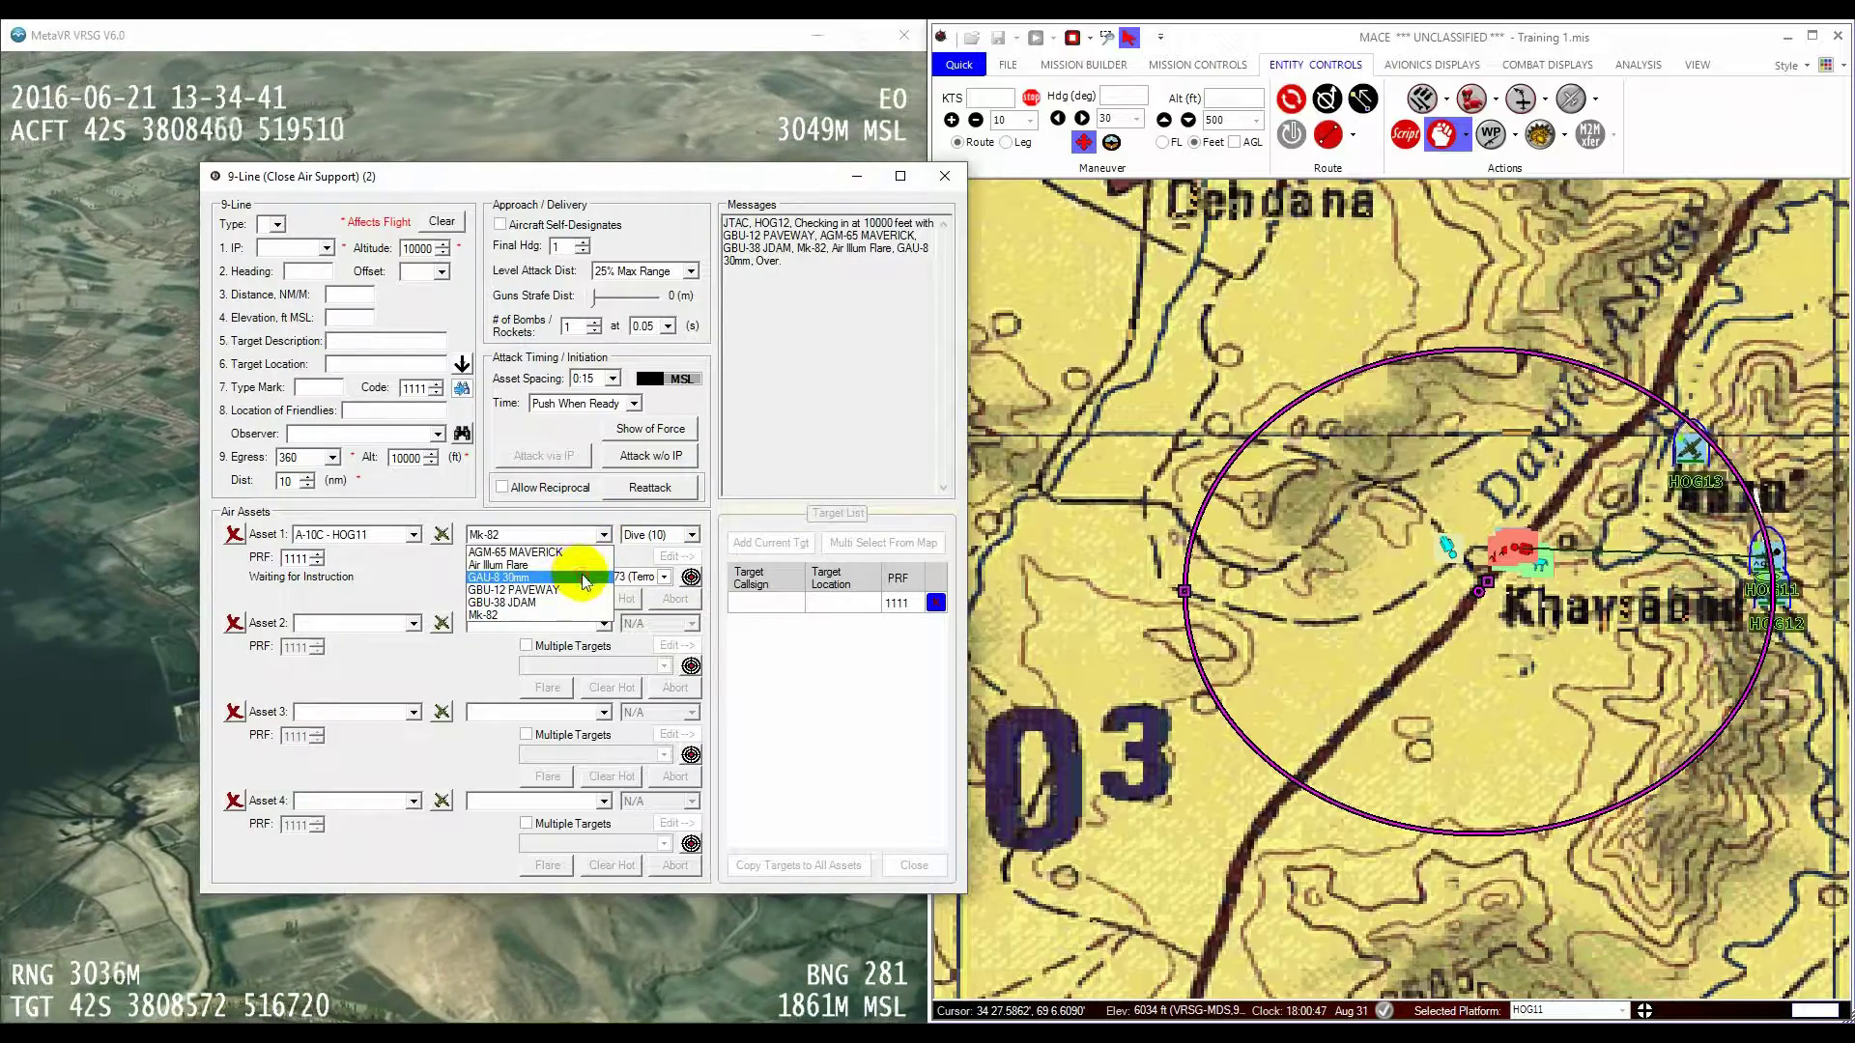
click(580, 578)
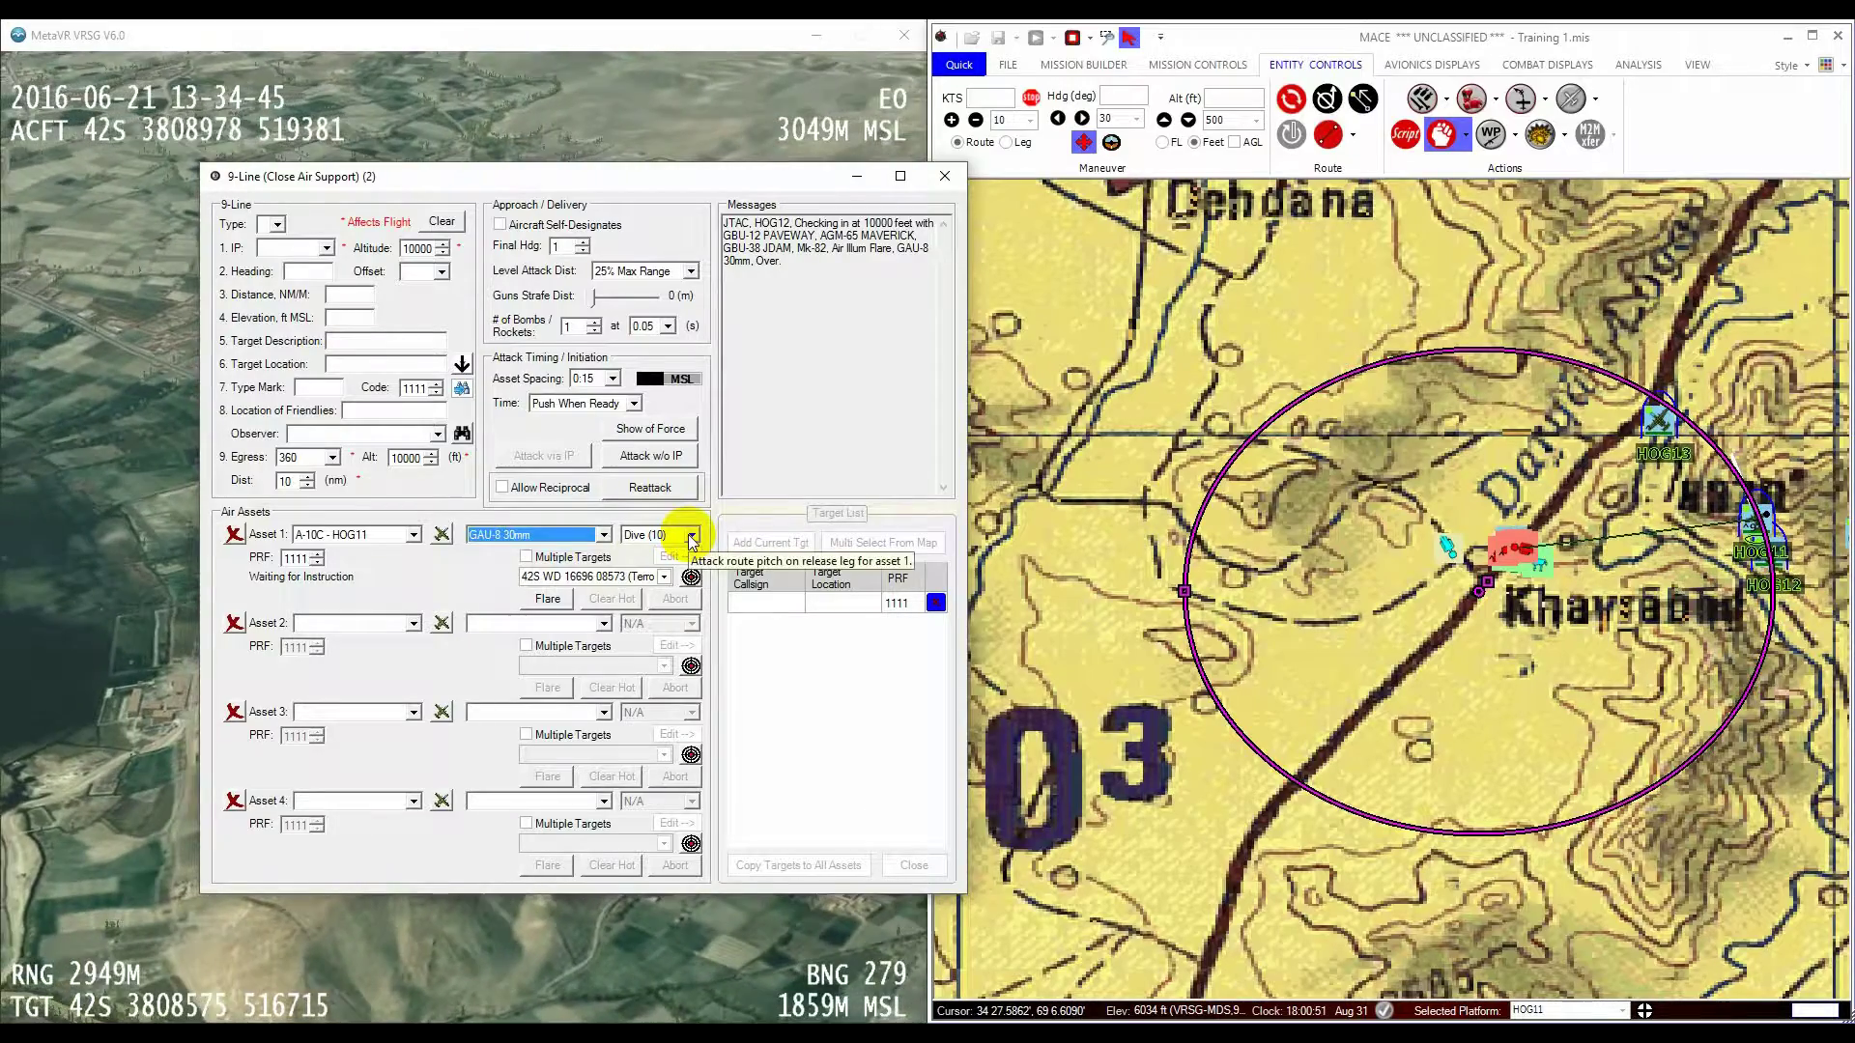
click(692, 537)
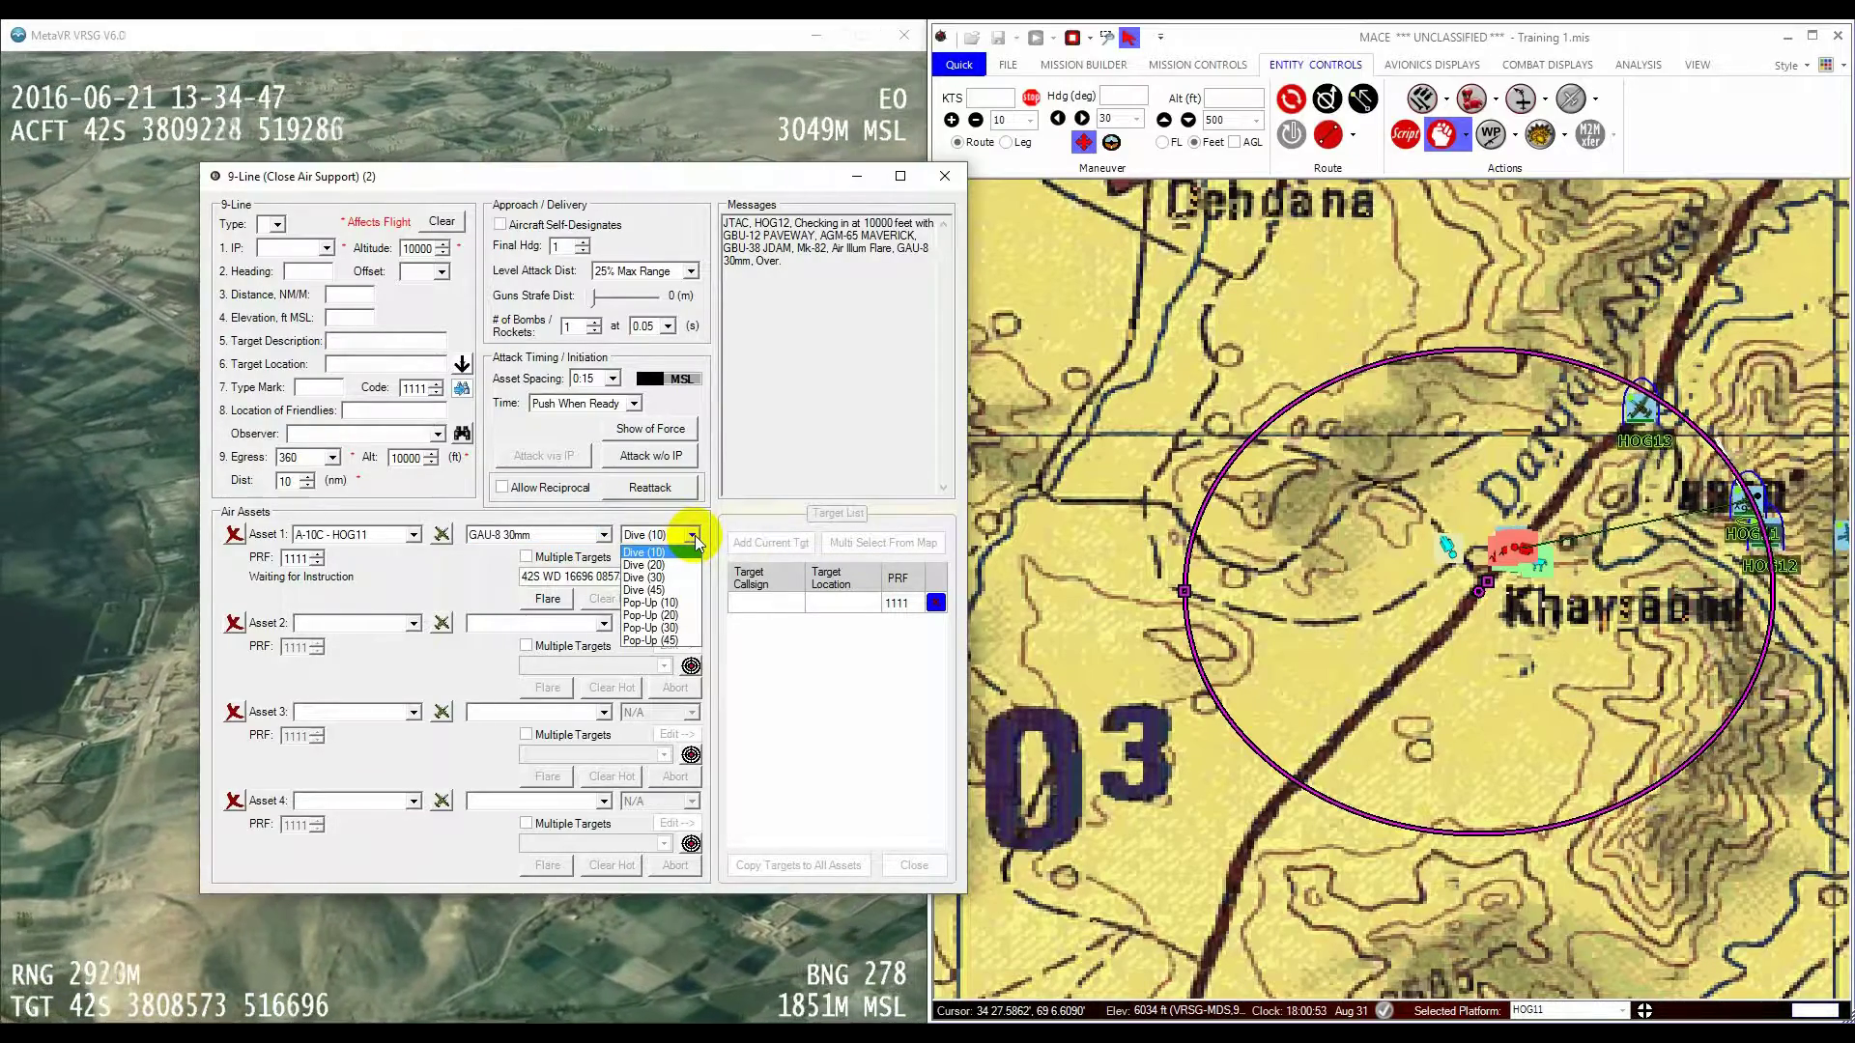
click(692, 536)
click(592, 535)
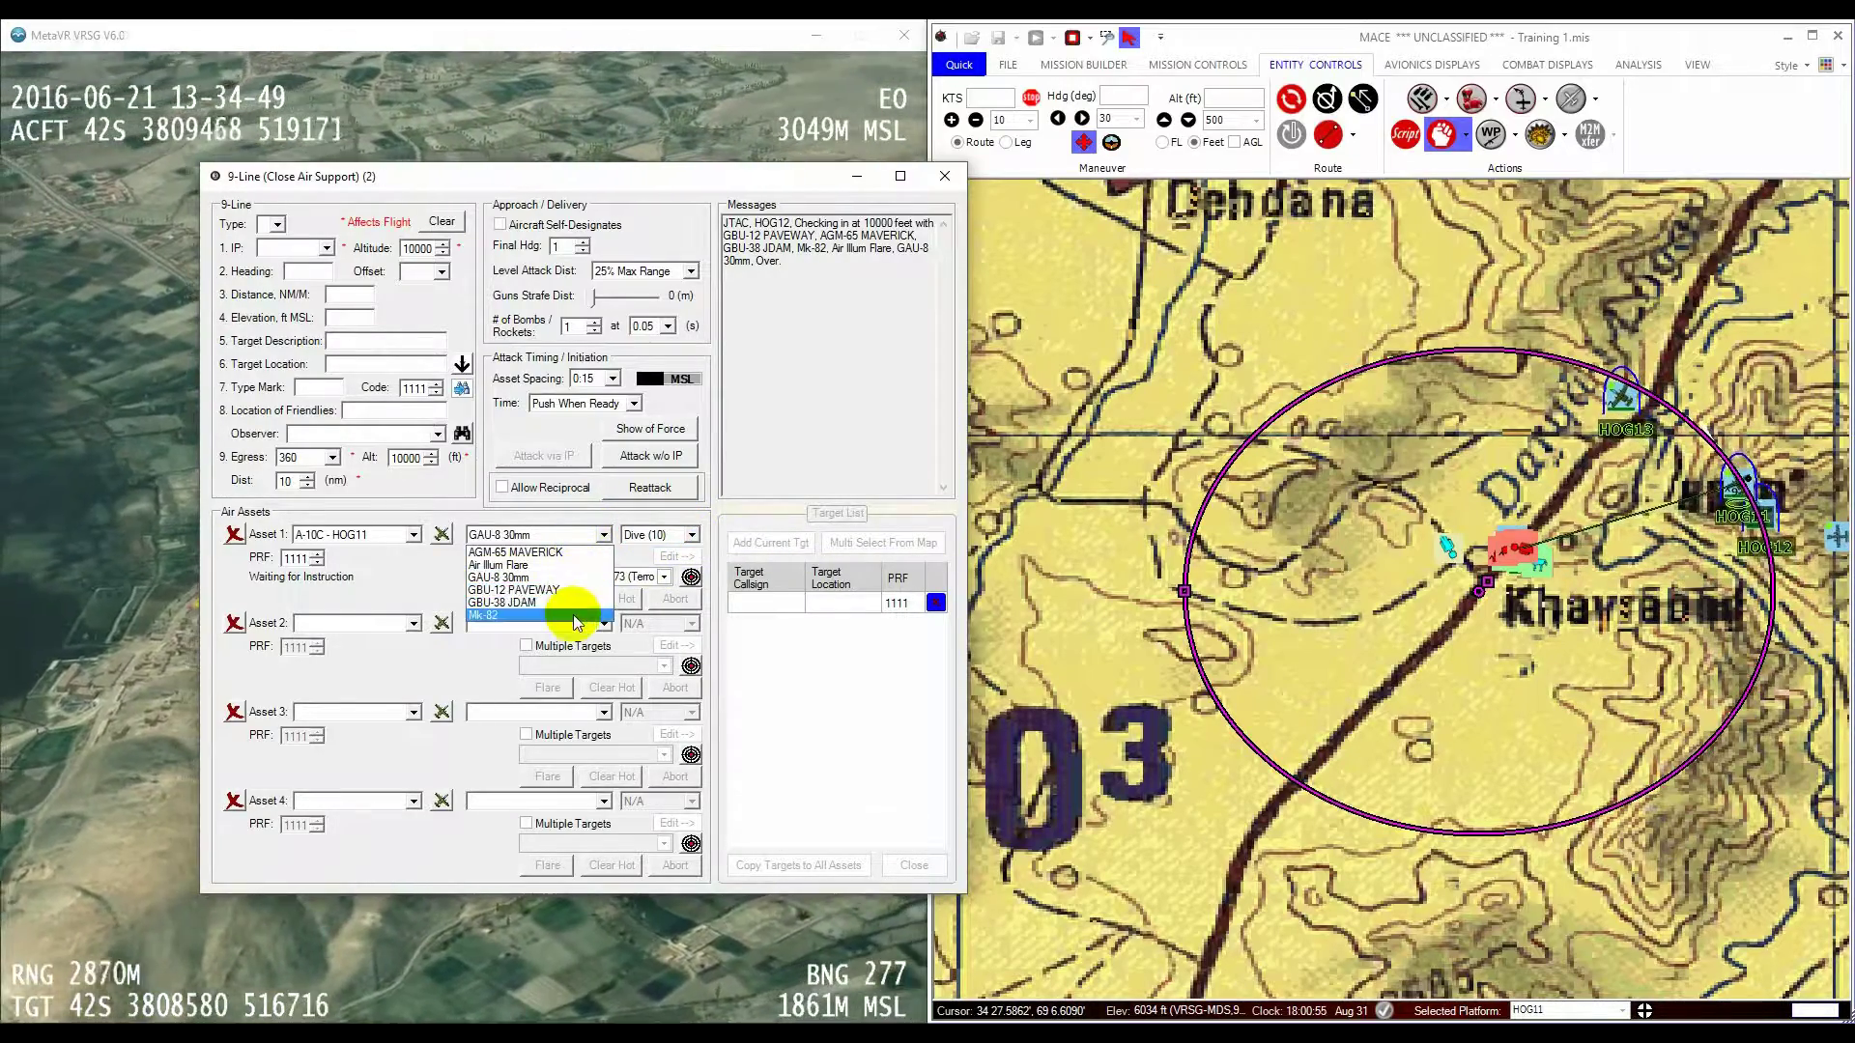
click(576, 616)
click(691, 536)
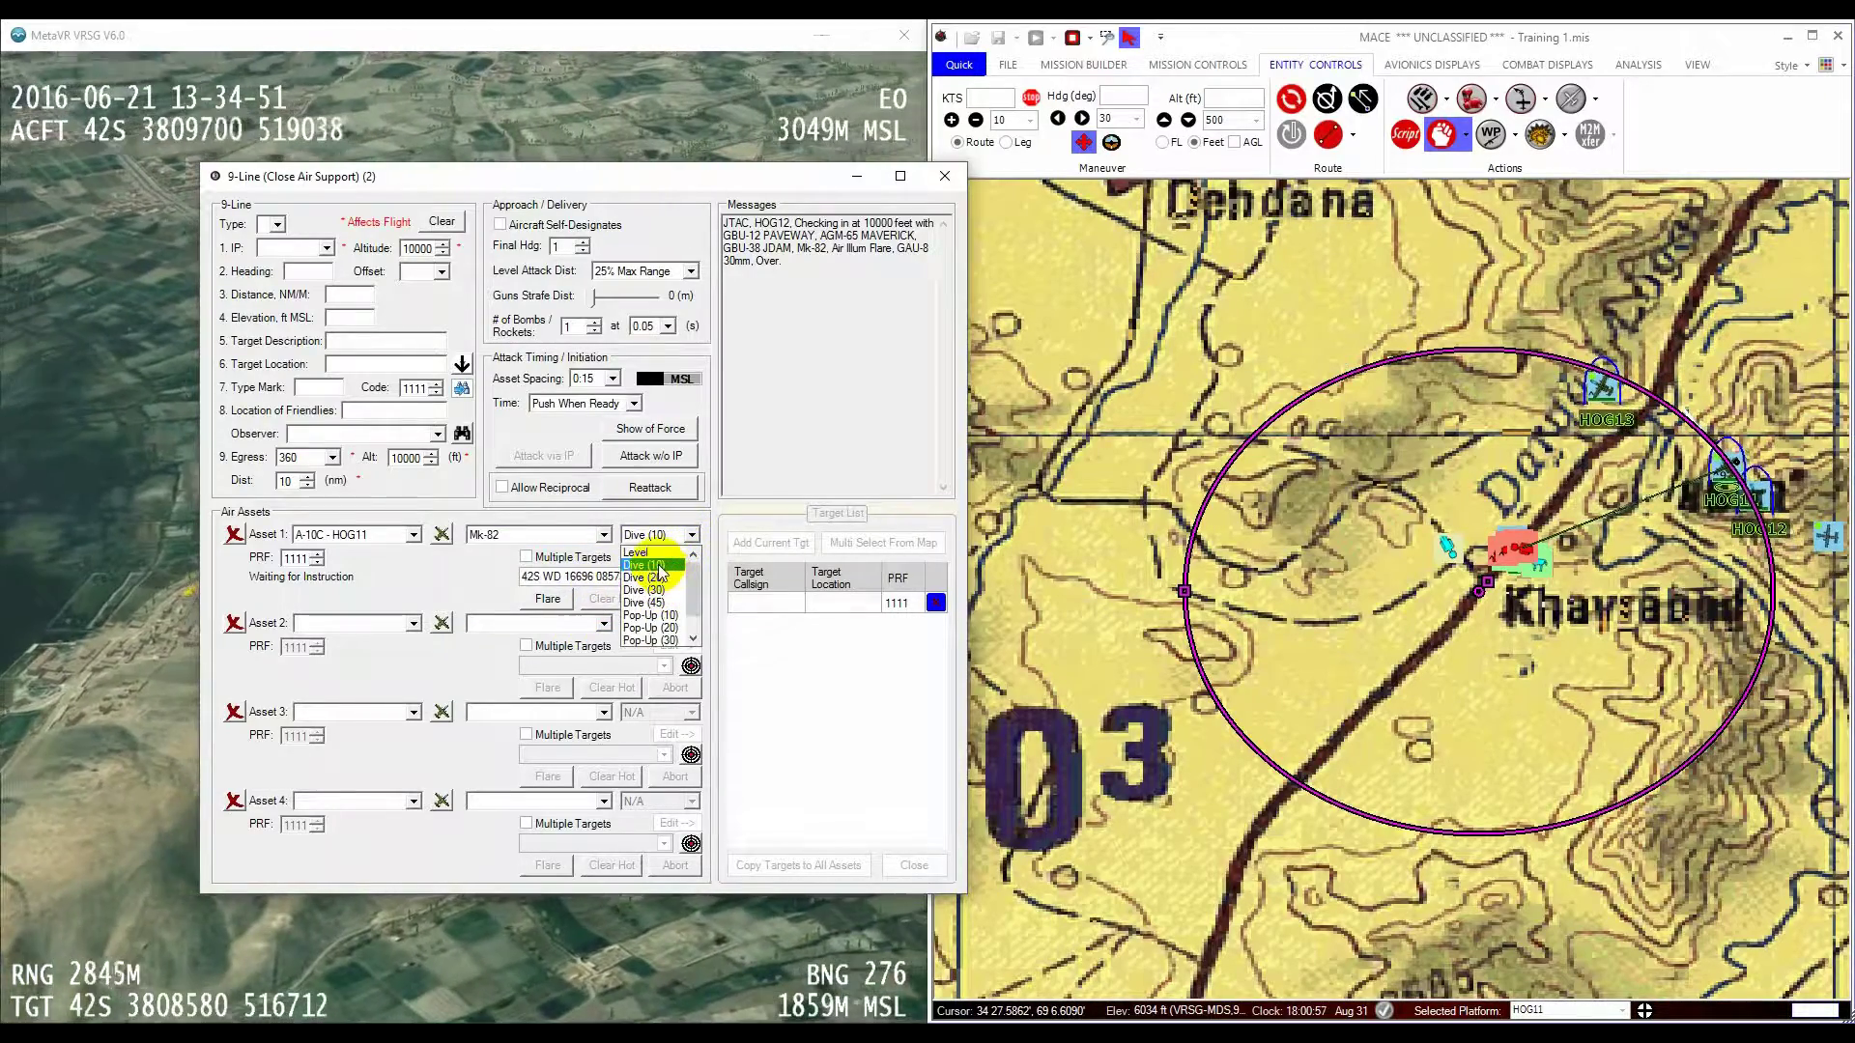
click(636, 553)
click(672, 271)
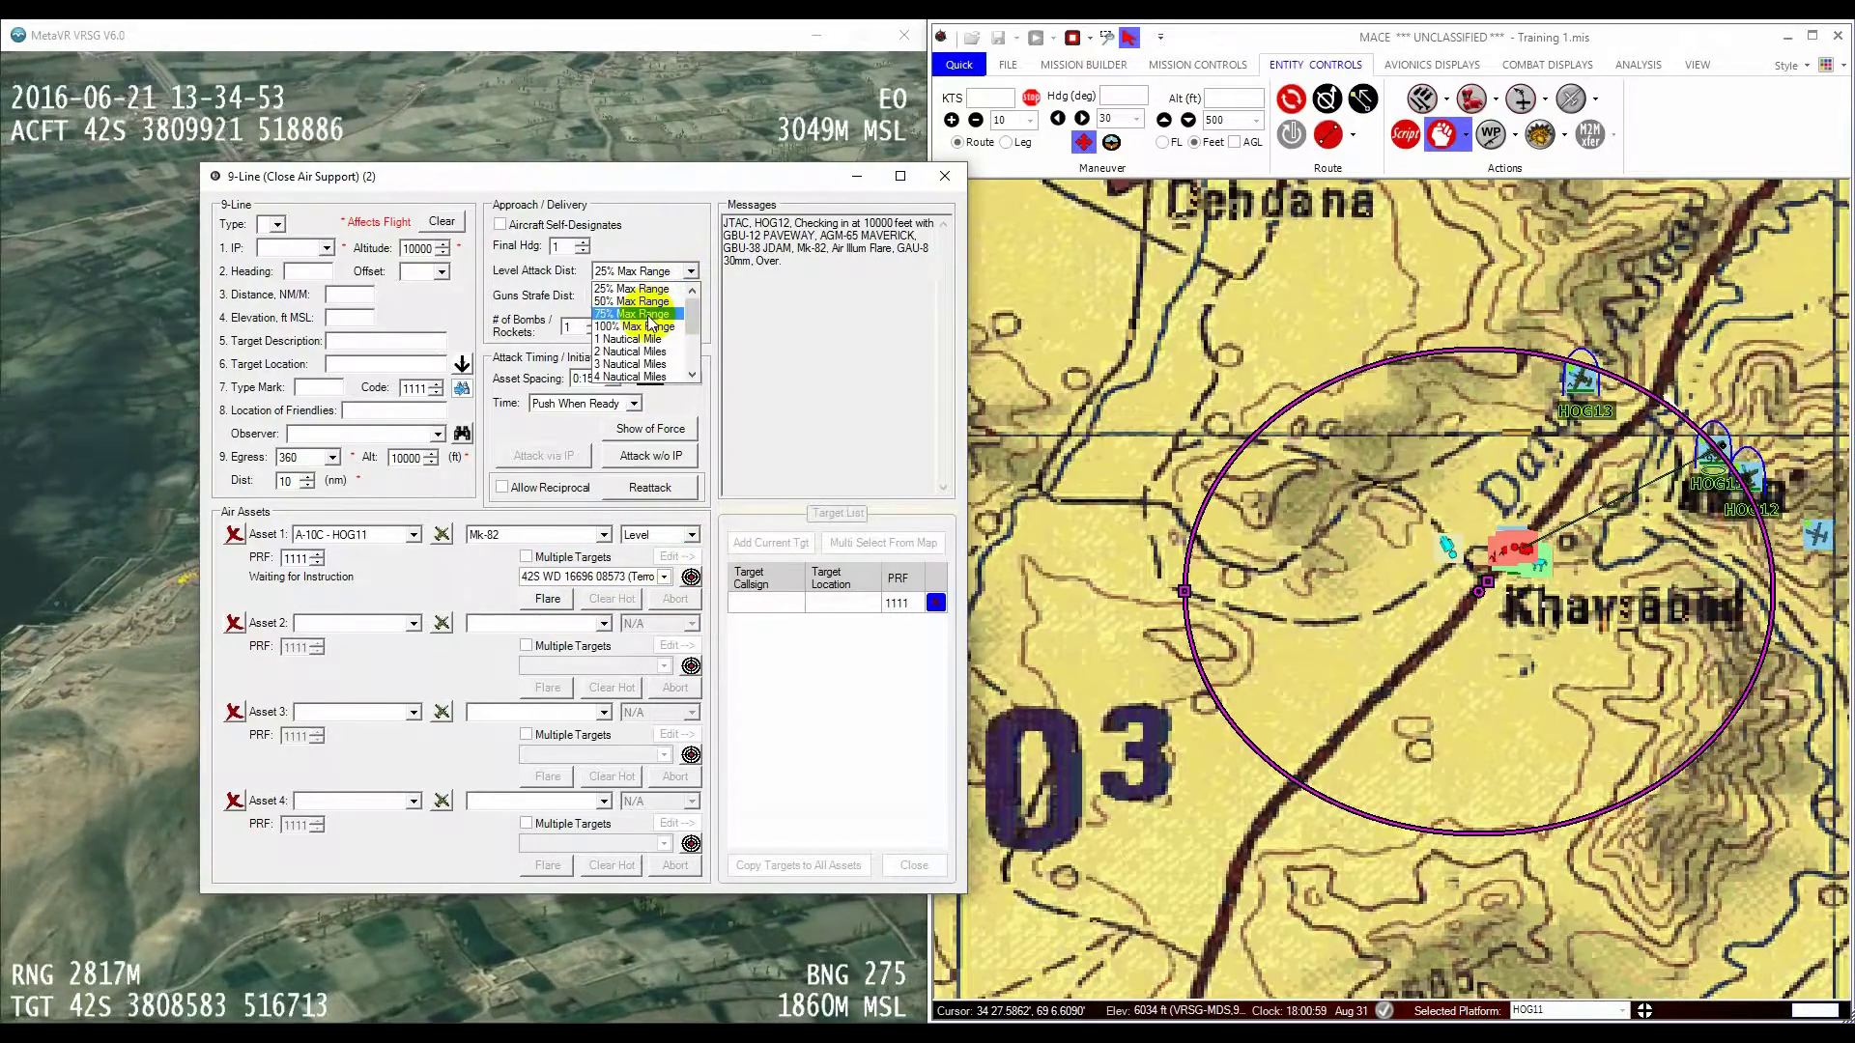
Step: Change the level attack distance from 25% to 50% Max Range, after briefly trying 3 Nautical Miles
click(650, 314)
click(691, 271)
scroll(663, 334, down, 3)
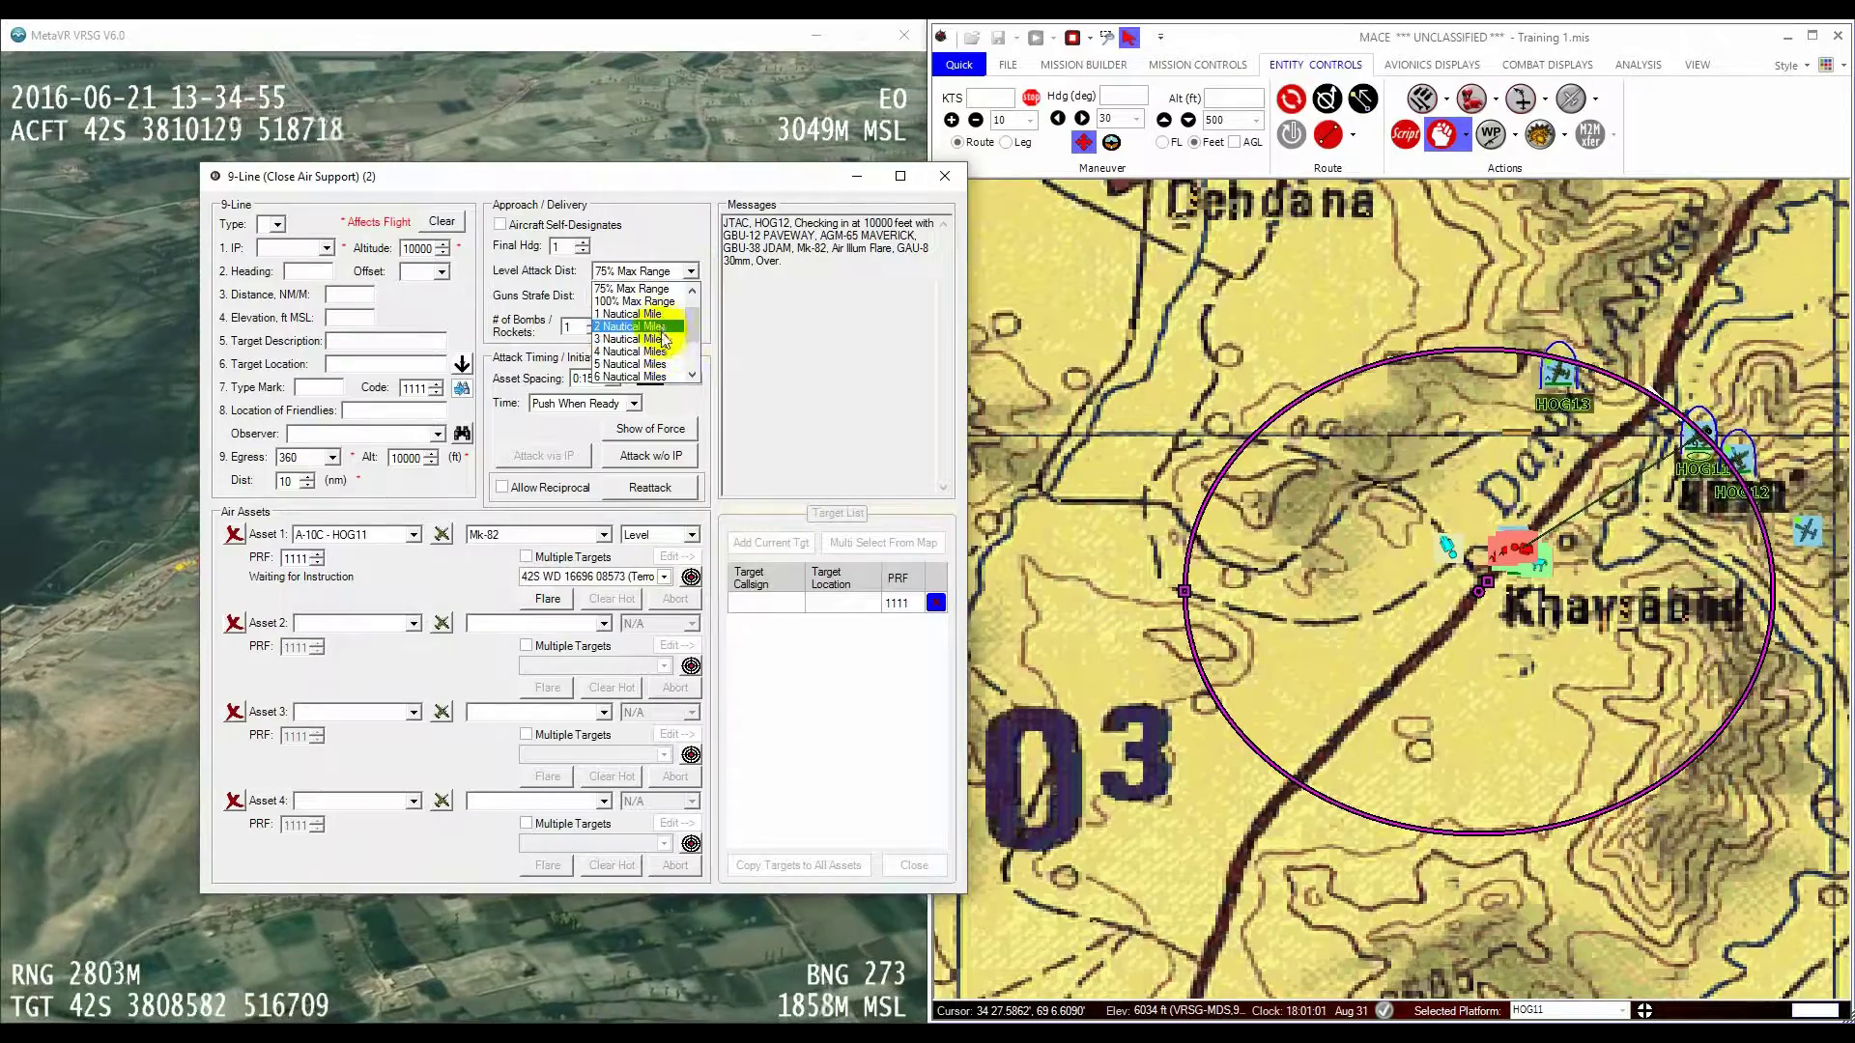
scroll(663, 333, down, 1)
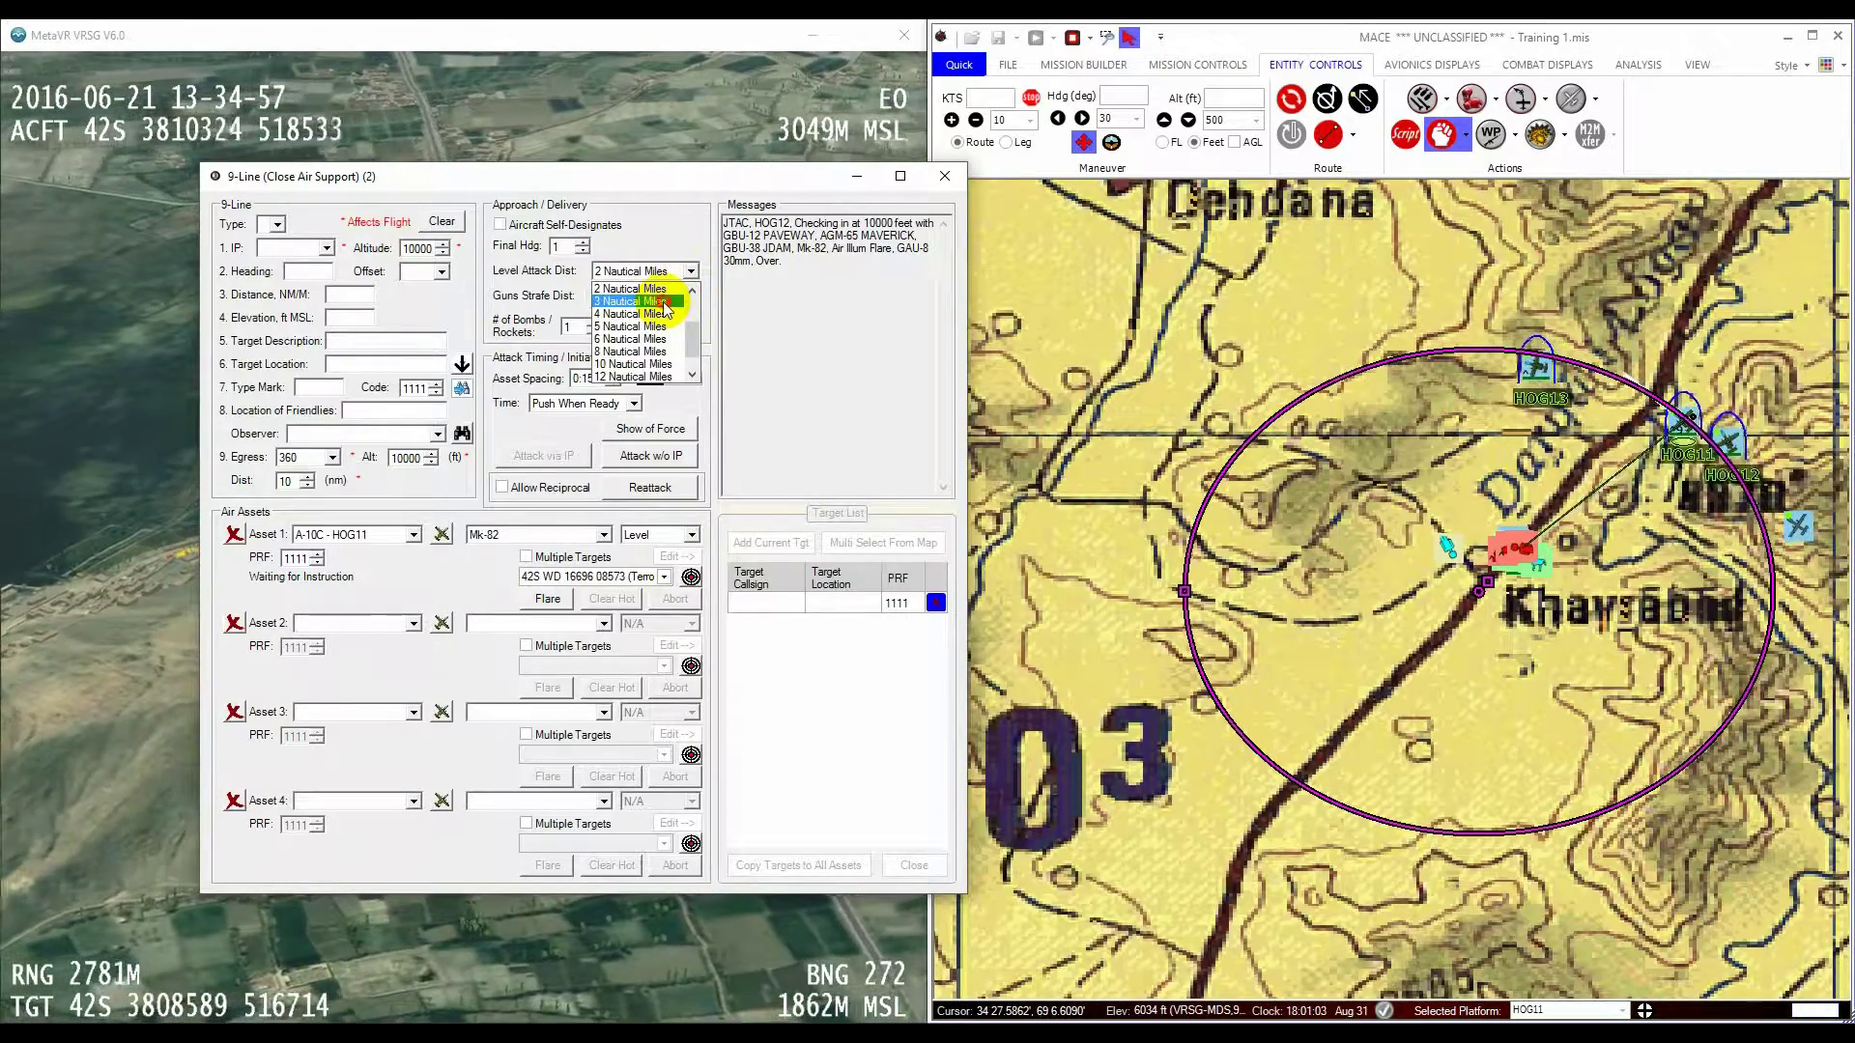
click(664, 302)
click(693, 272)
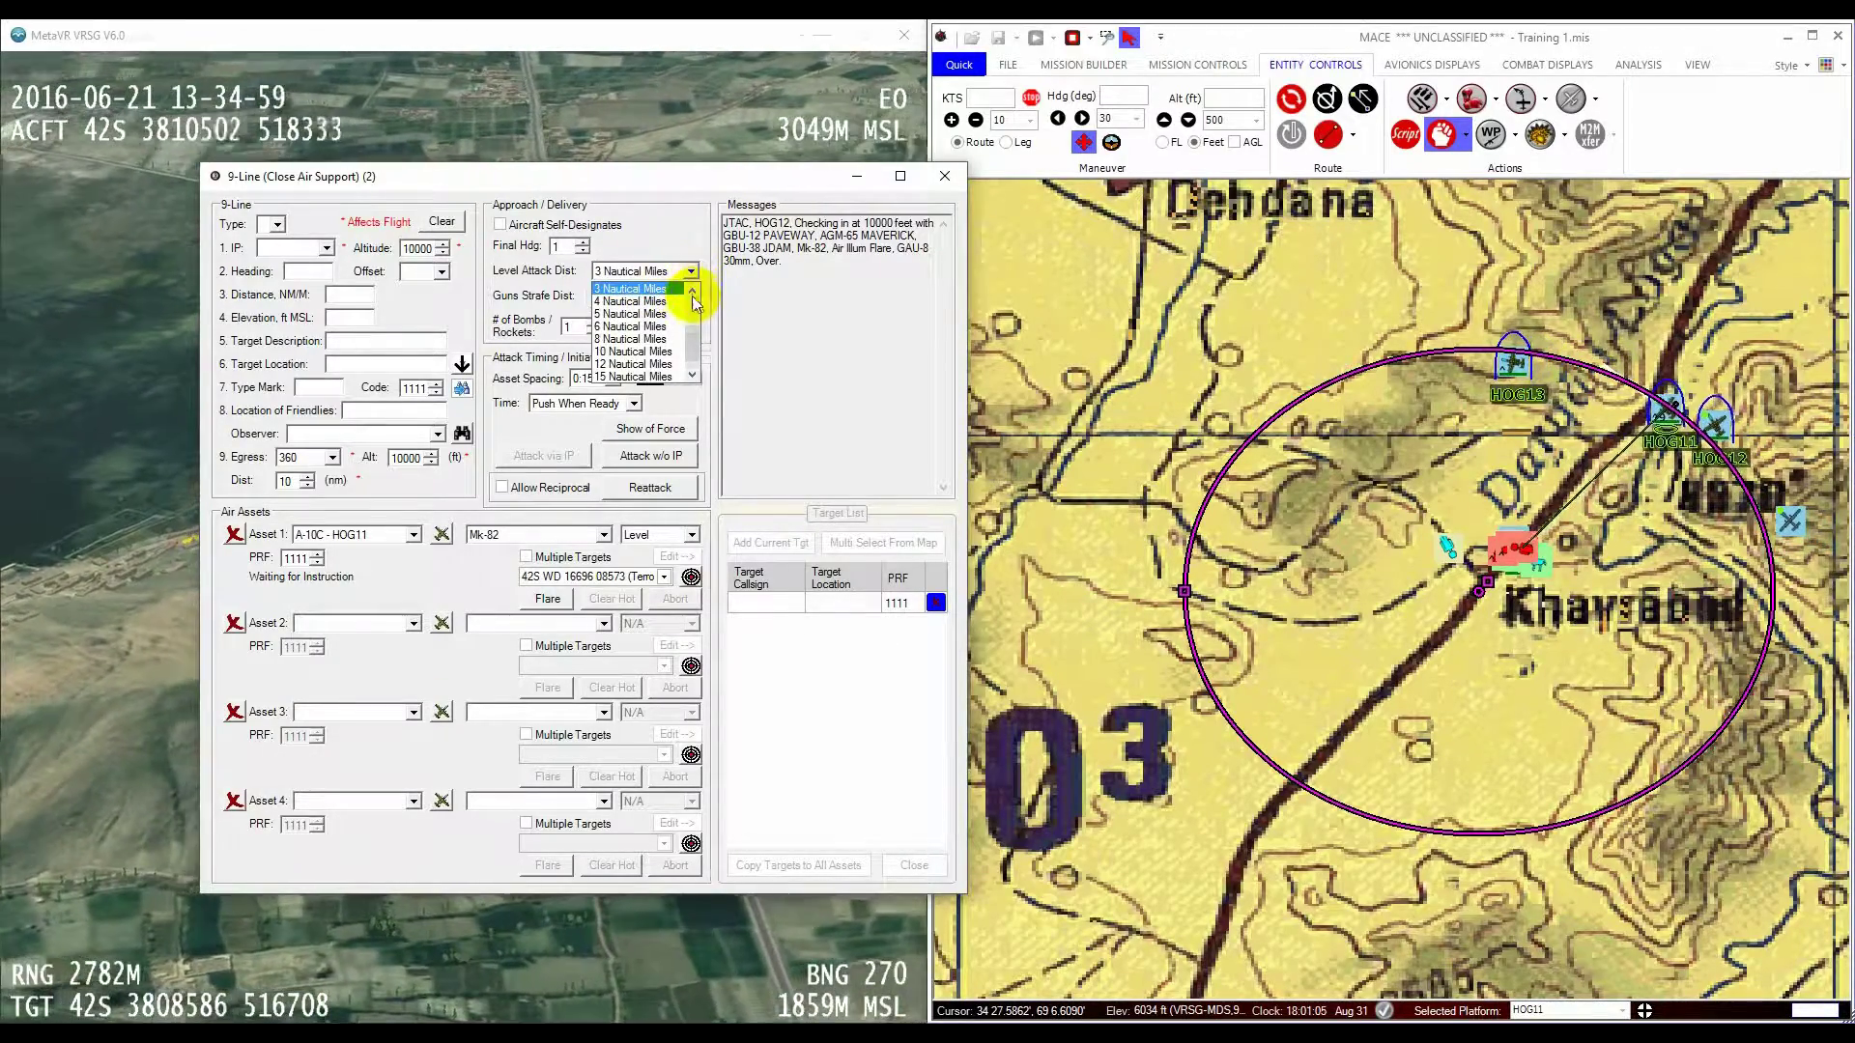
drag(695, 294, 692, 281)
click(654, 300)
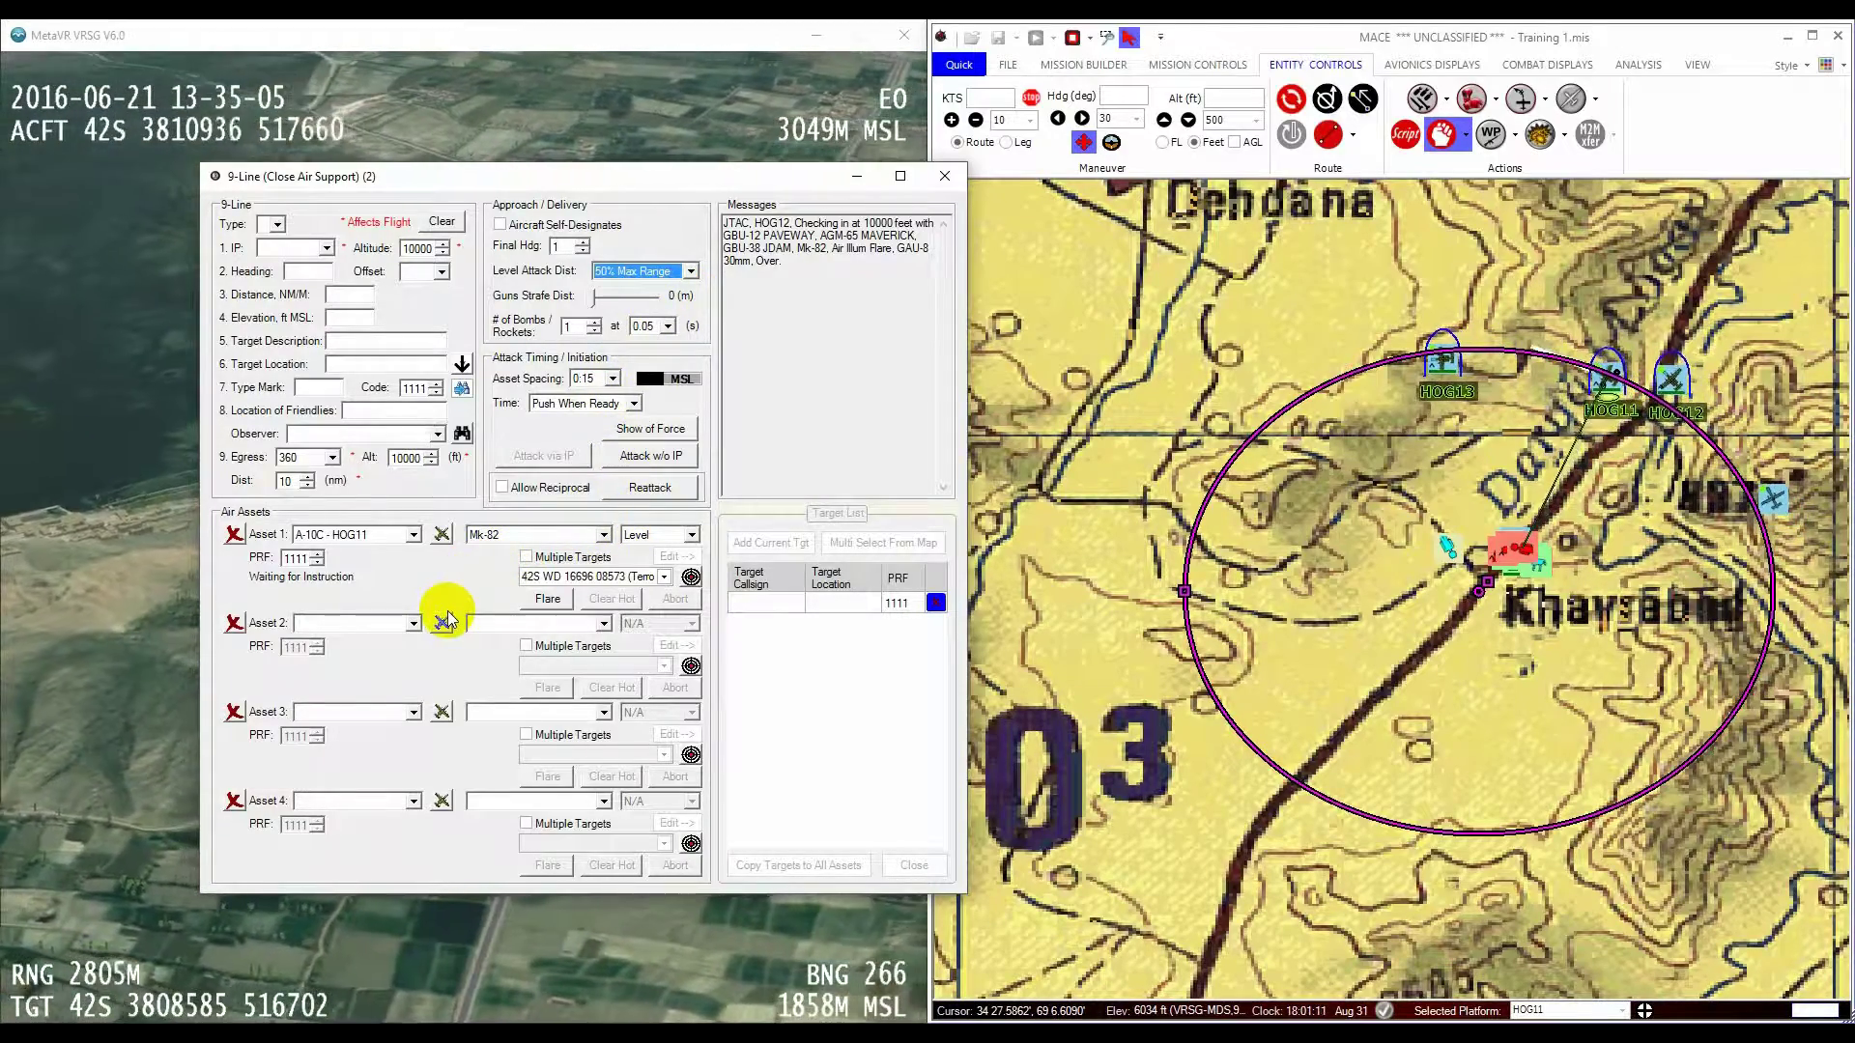
right_click(1057, 408)
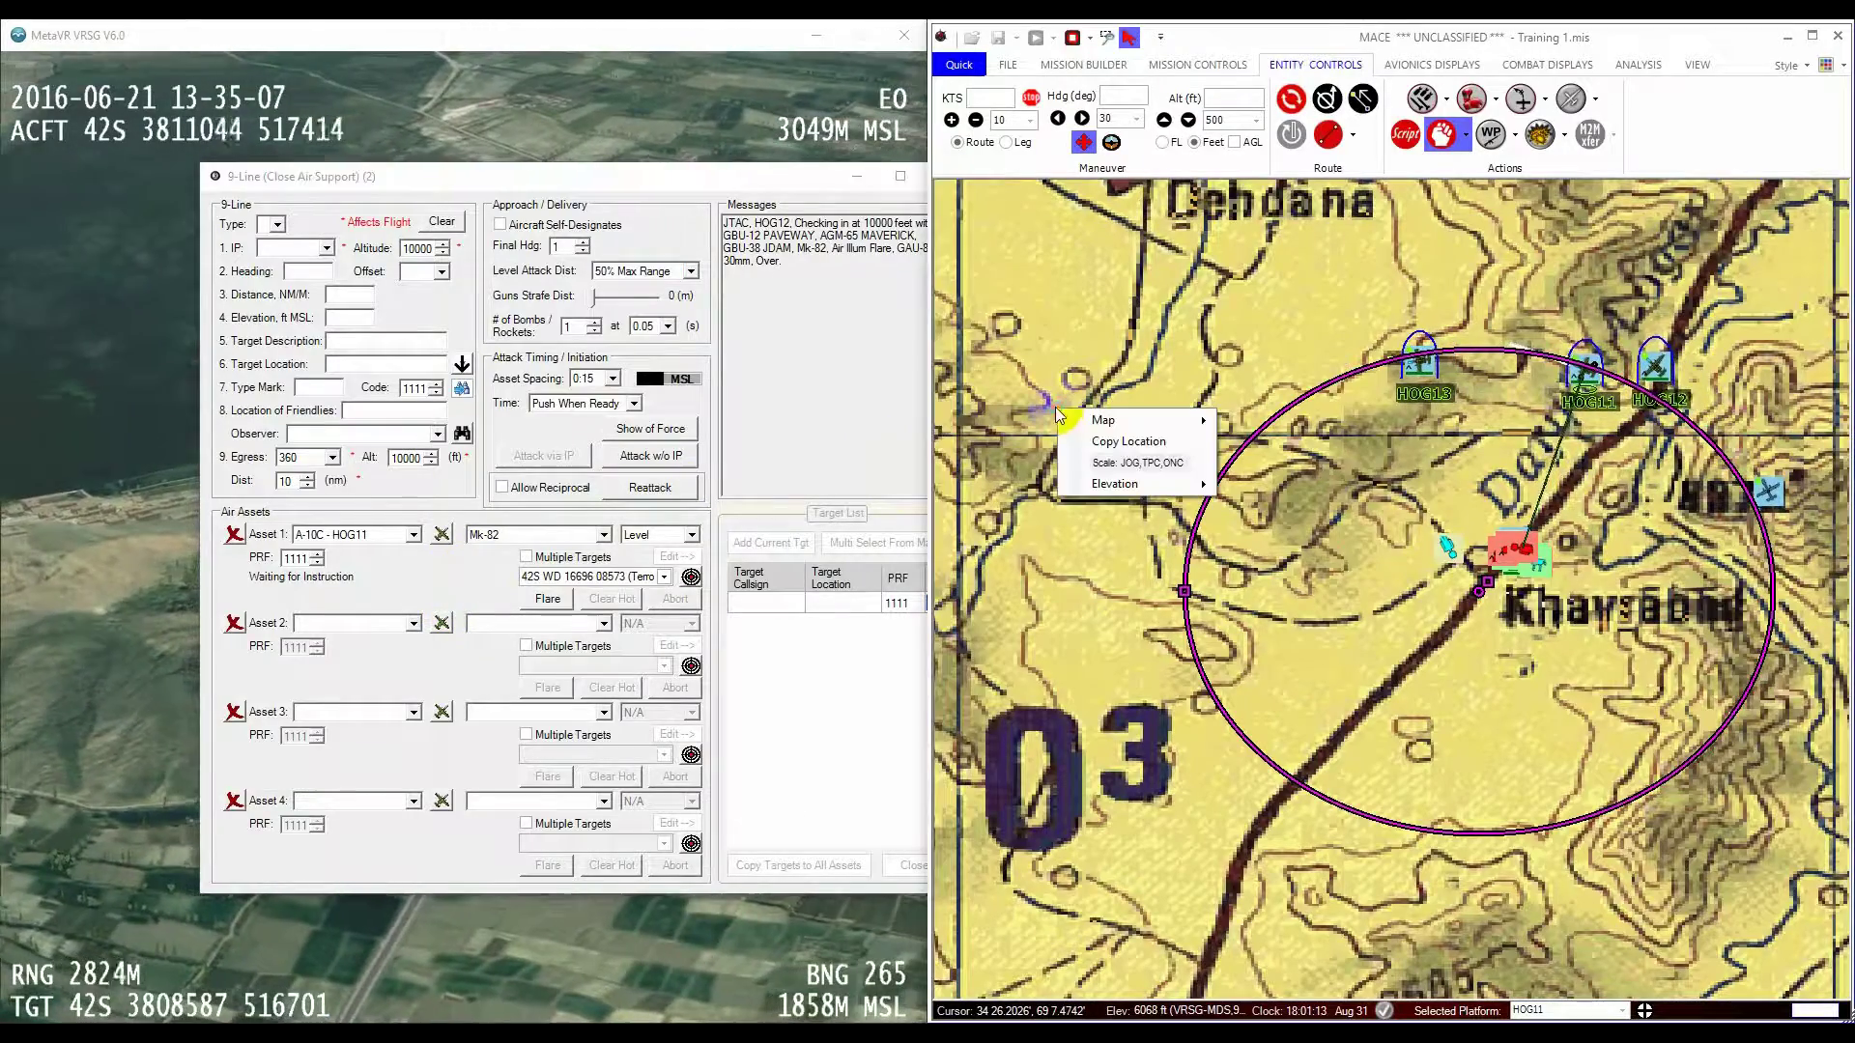
key(Escape)
click(800, 422)
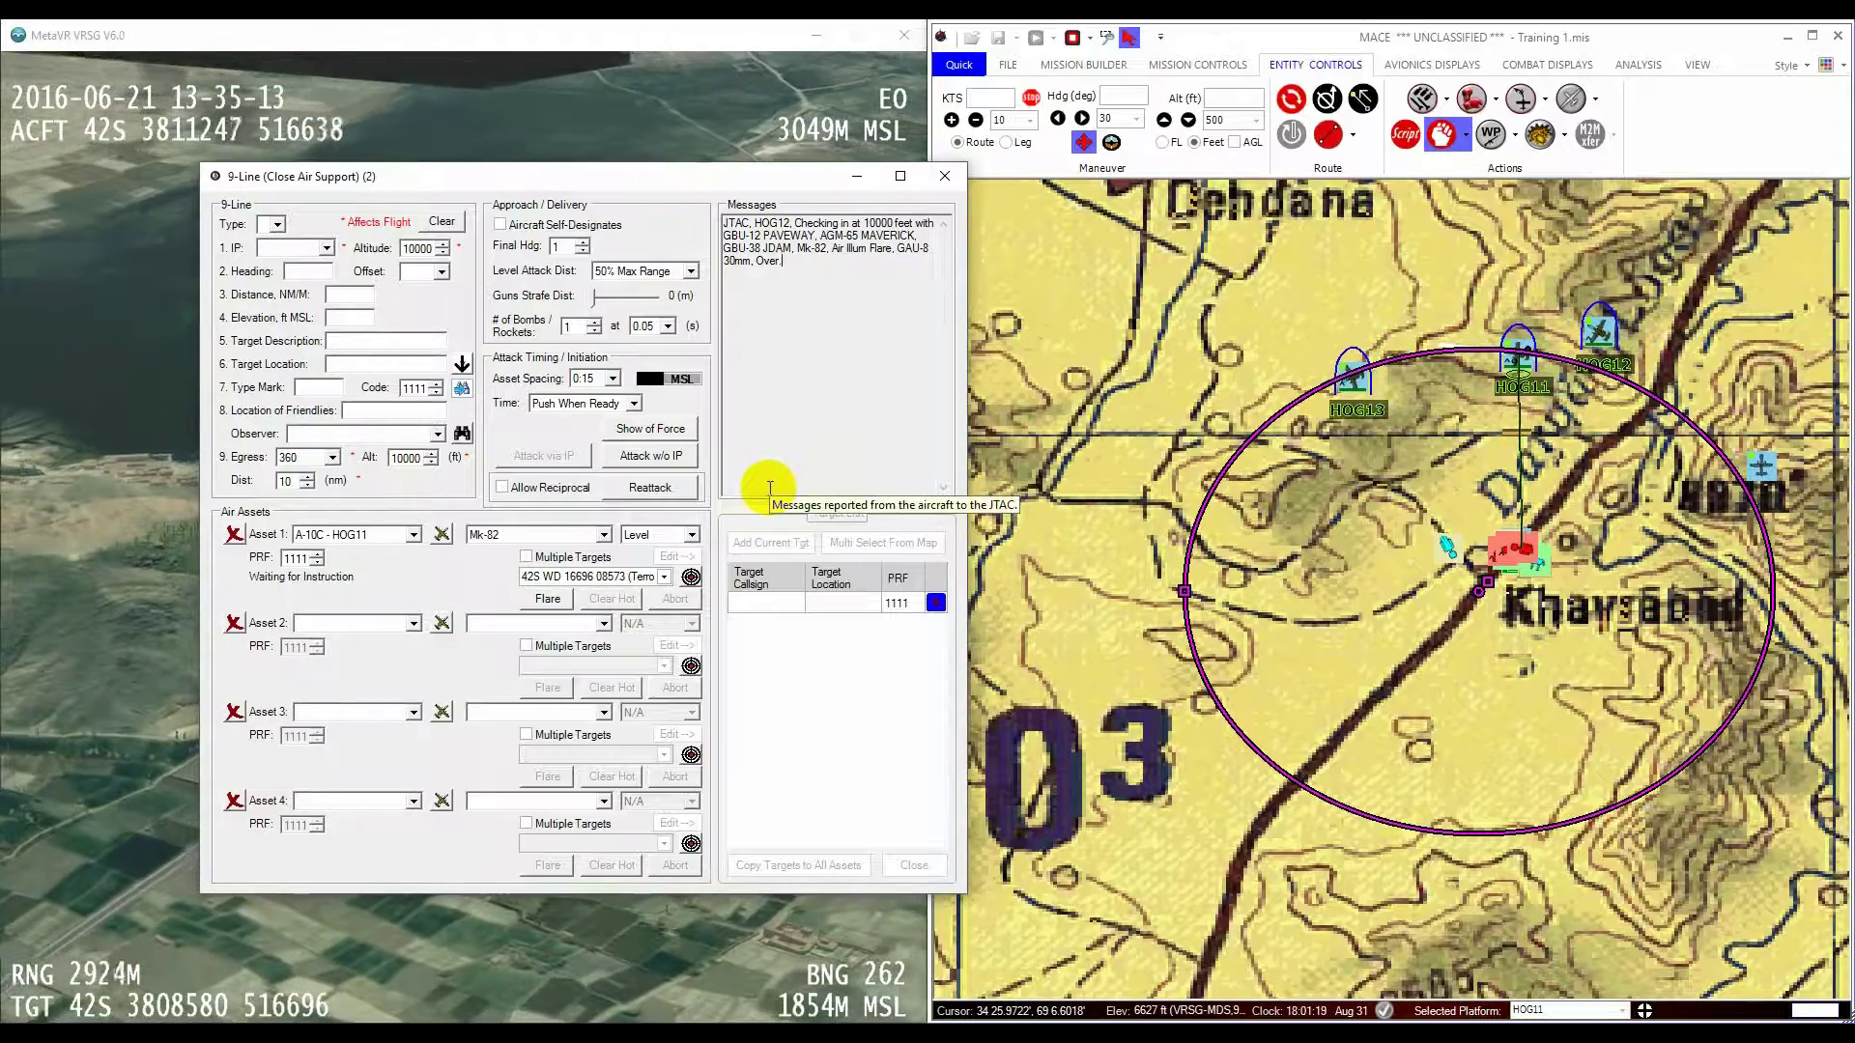
right_click(391, 363)
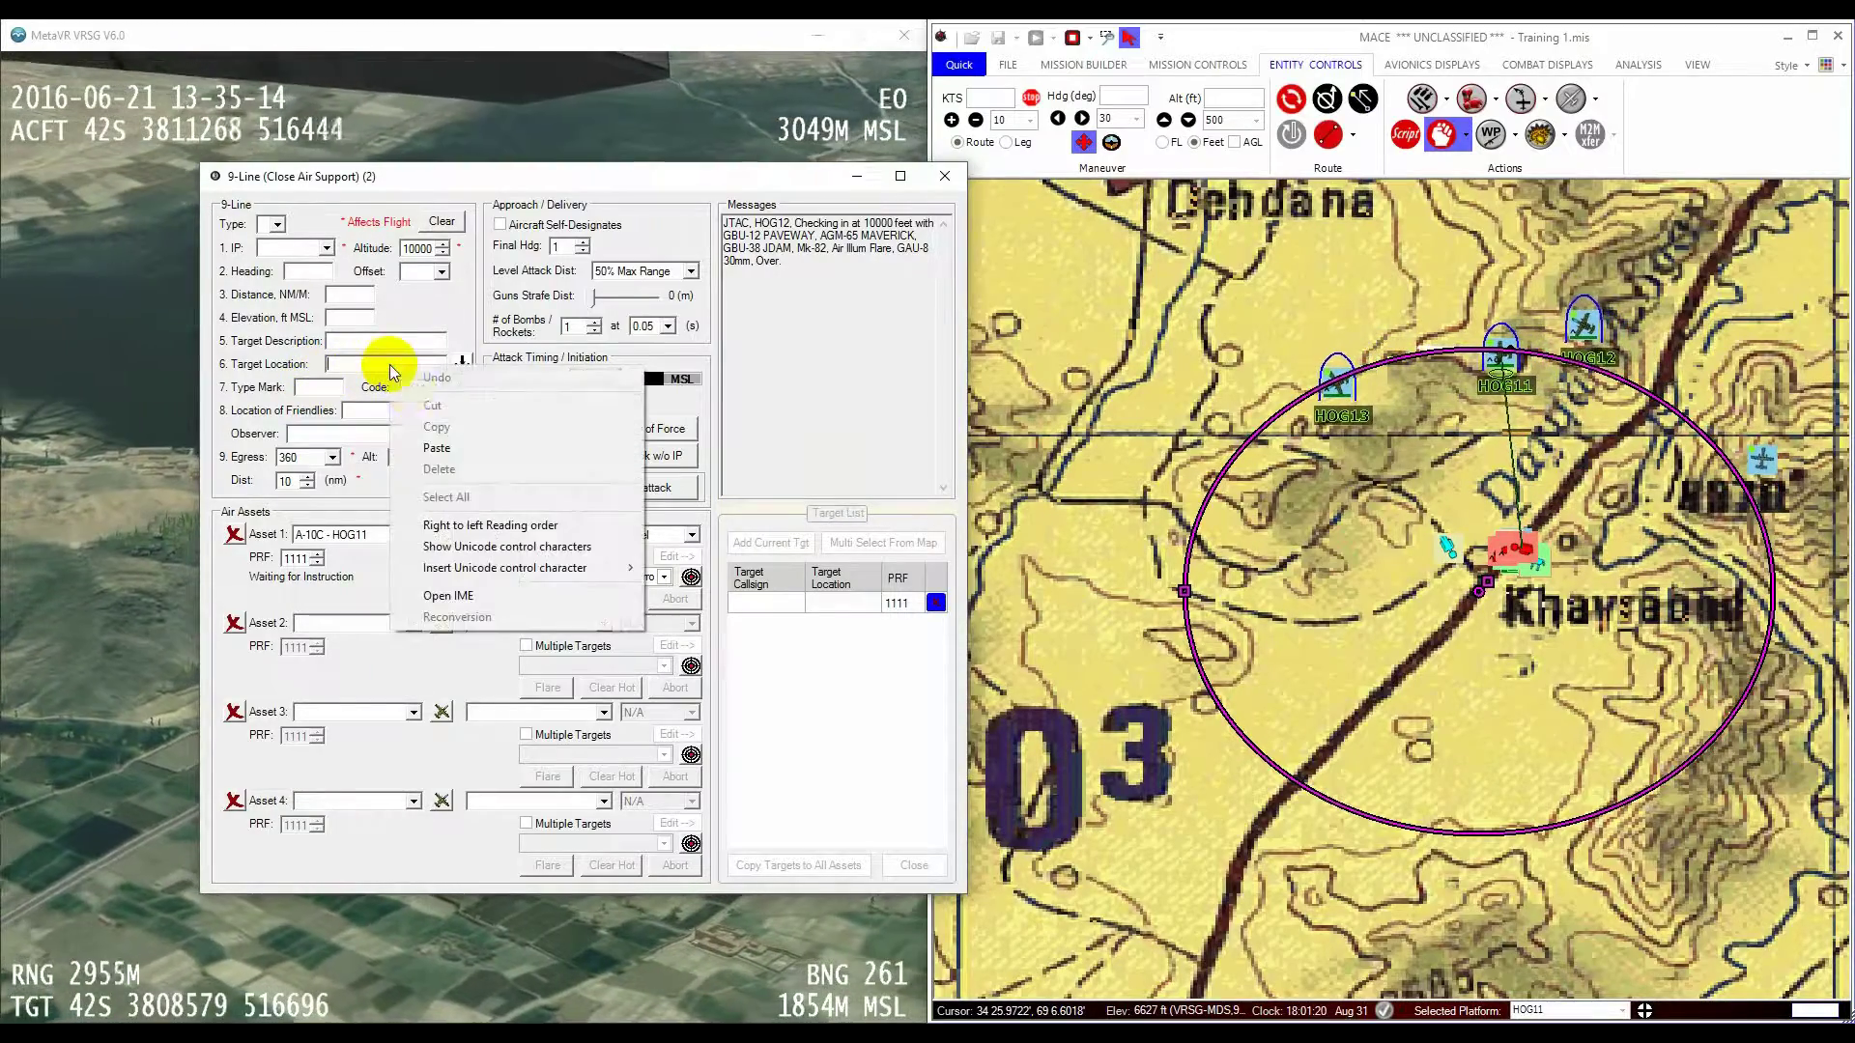
click(436, 448)
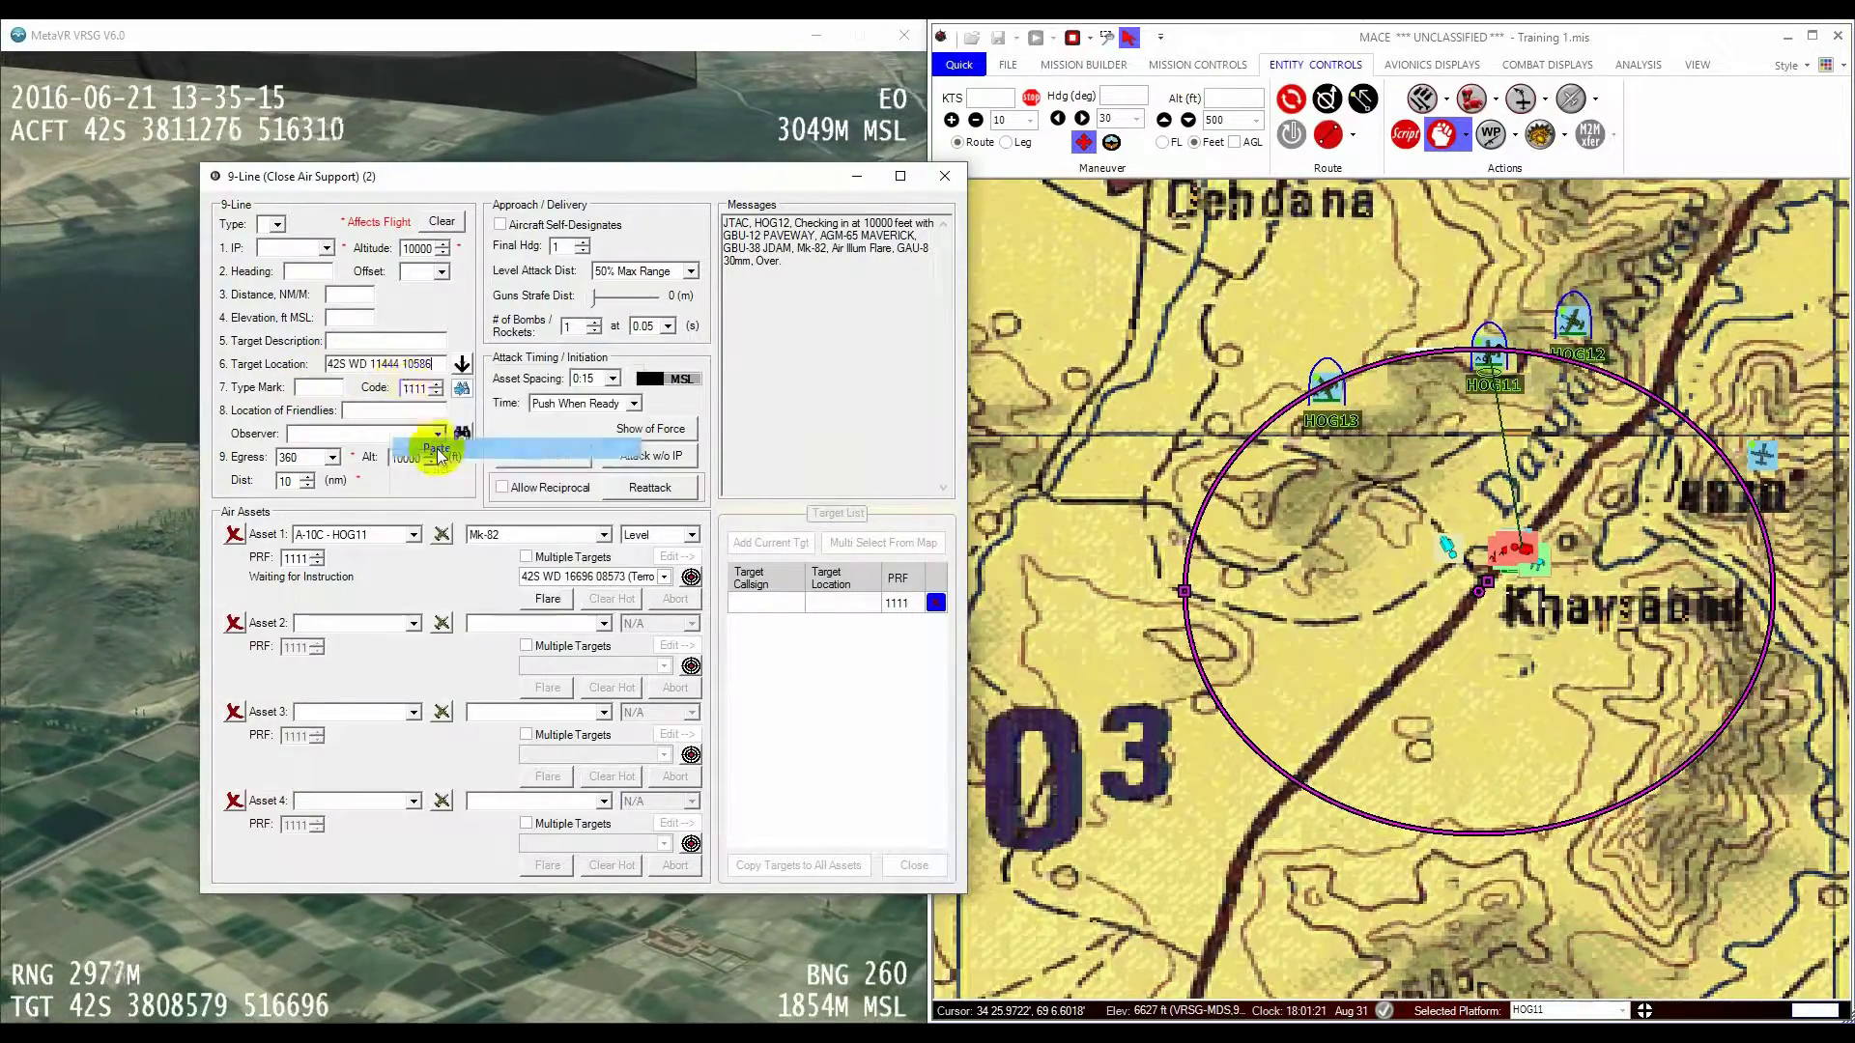
click(461, 365)
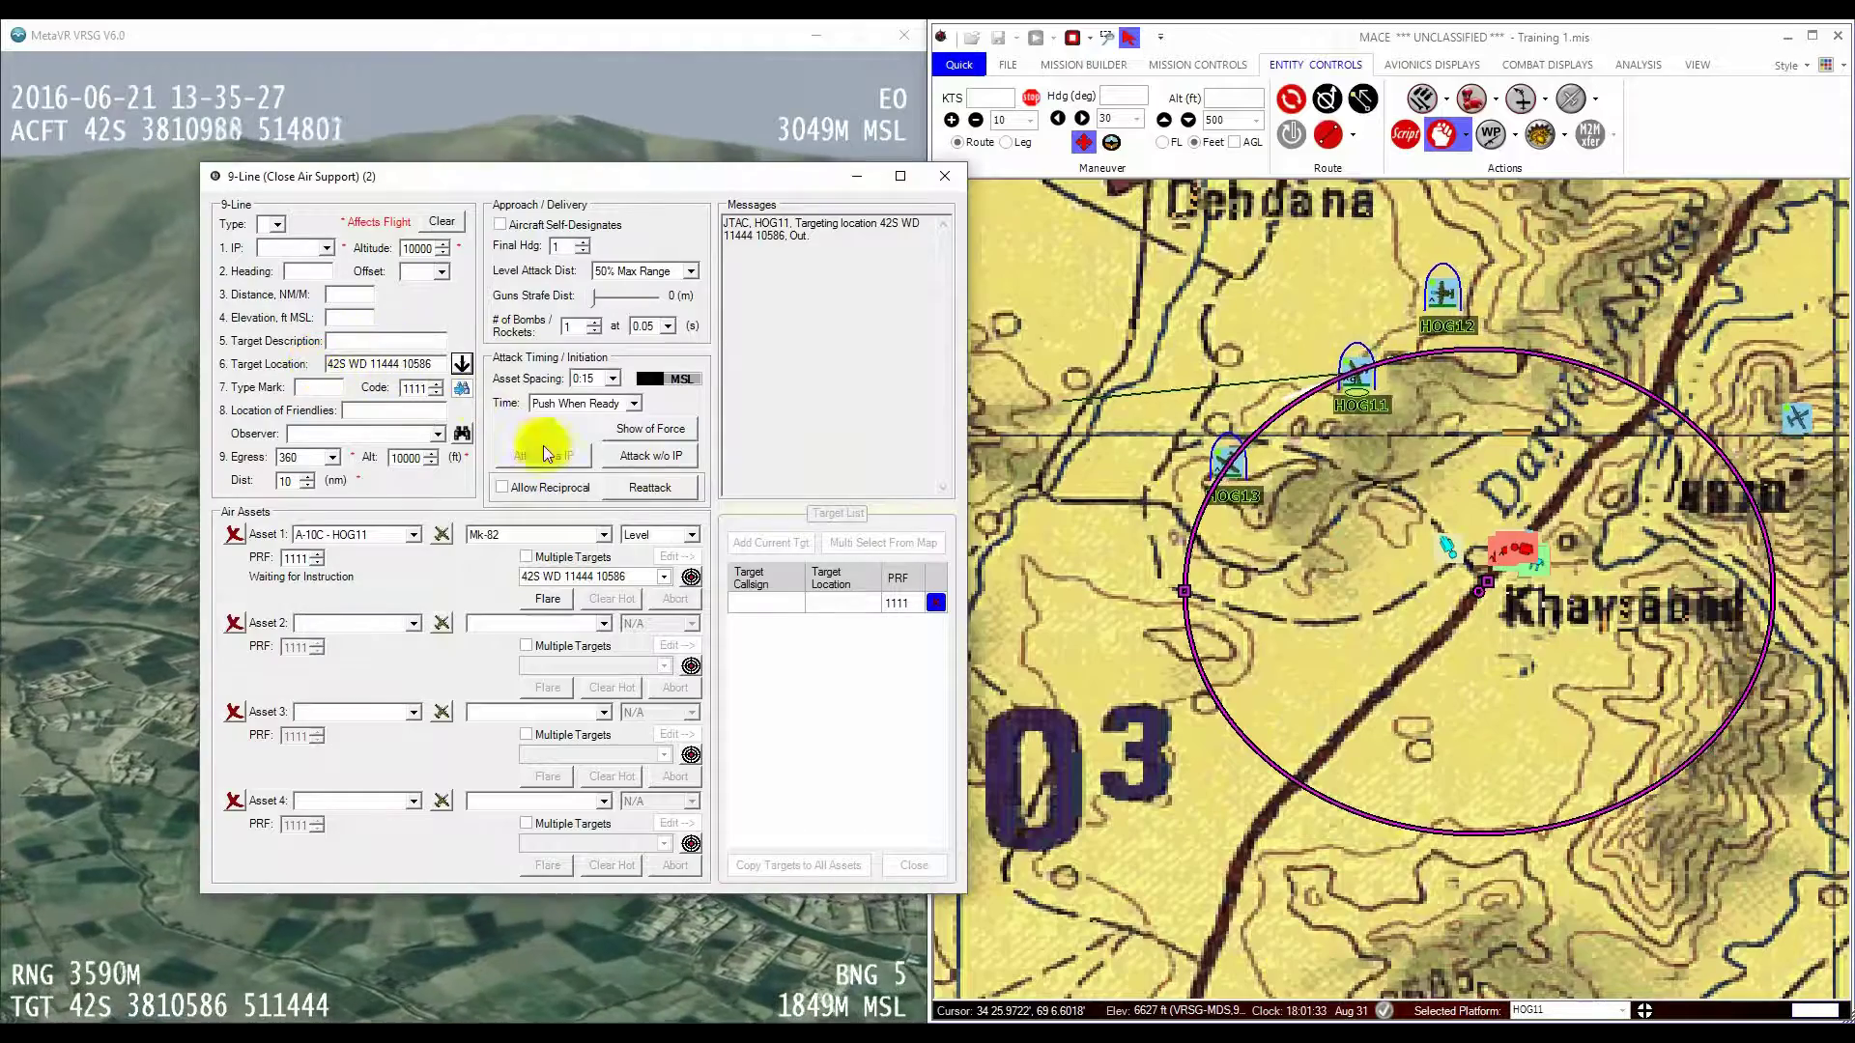
Step: Edit the easting and northing digits of HOG11's target coordinates, keeping Mk-82
click(619, 577)
click(591, 577)
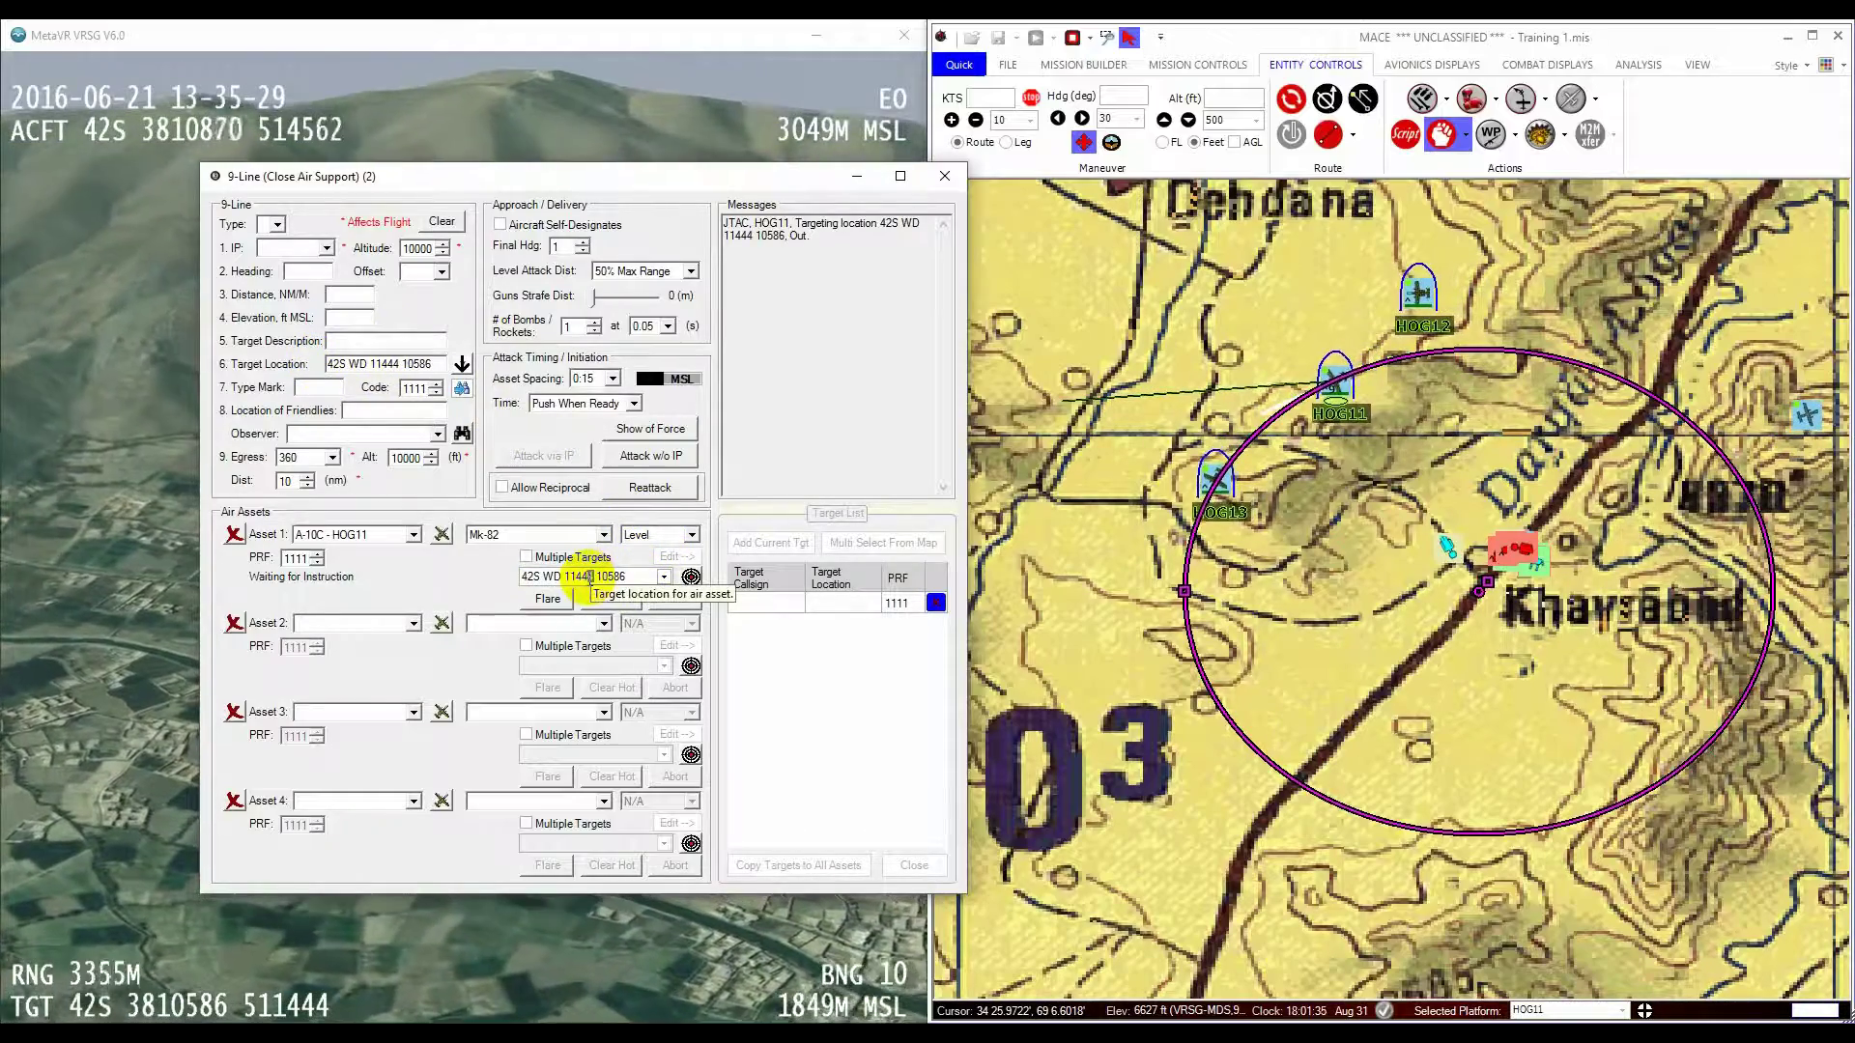
key(BackSpace)
text(5)
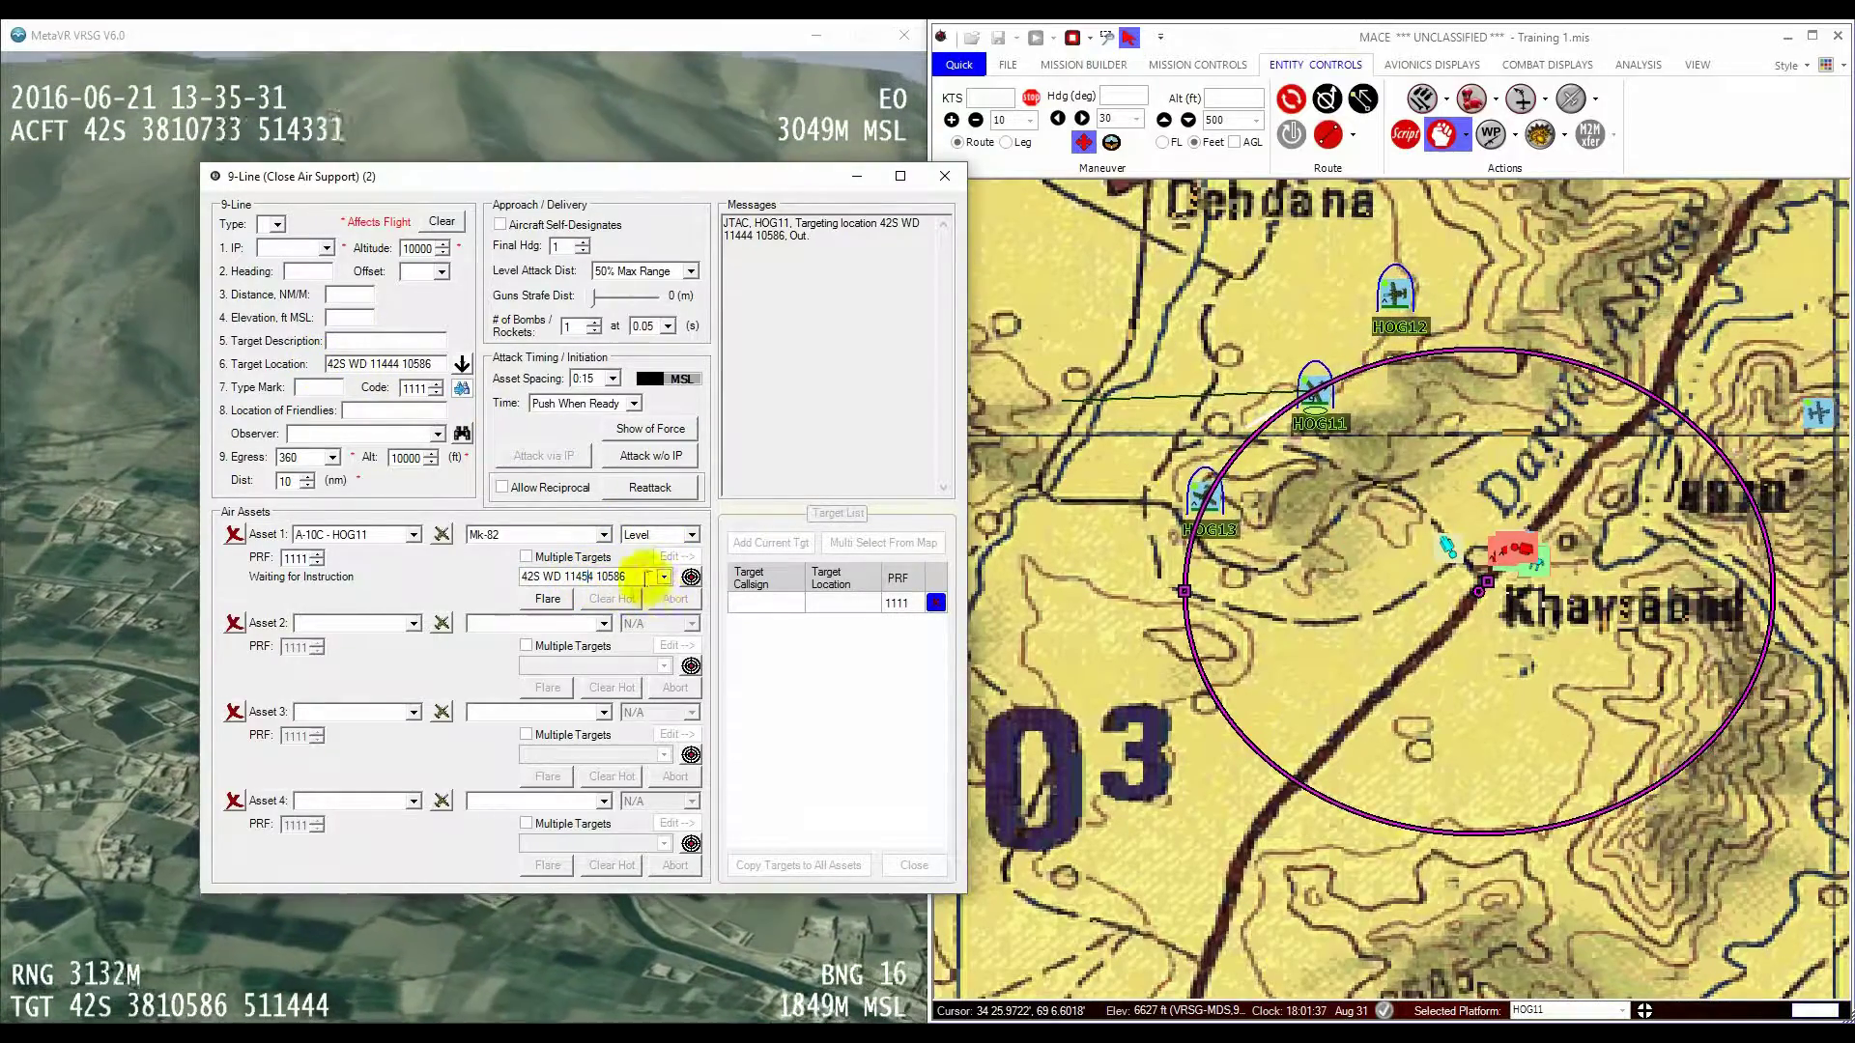
click(618, 577)
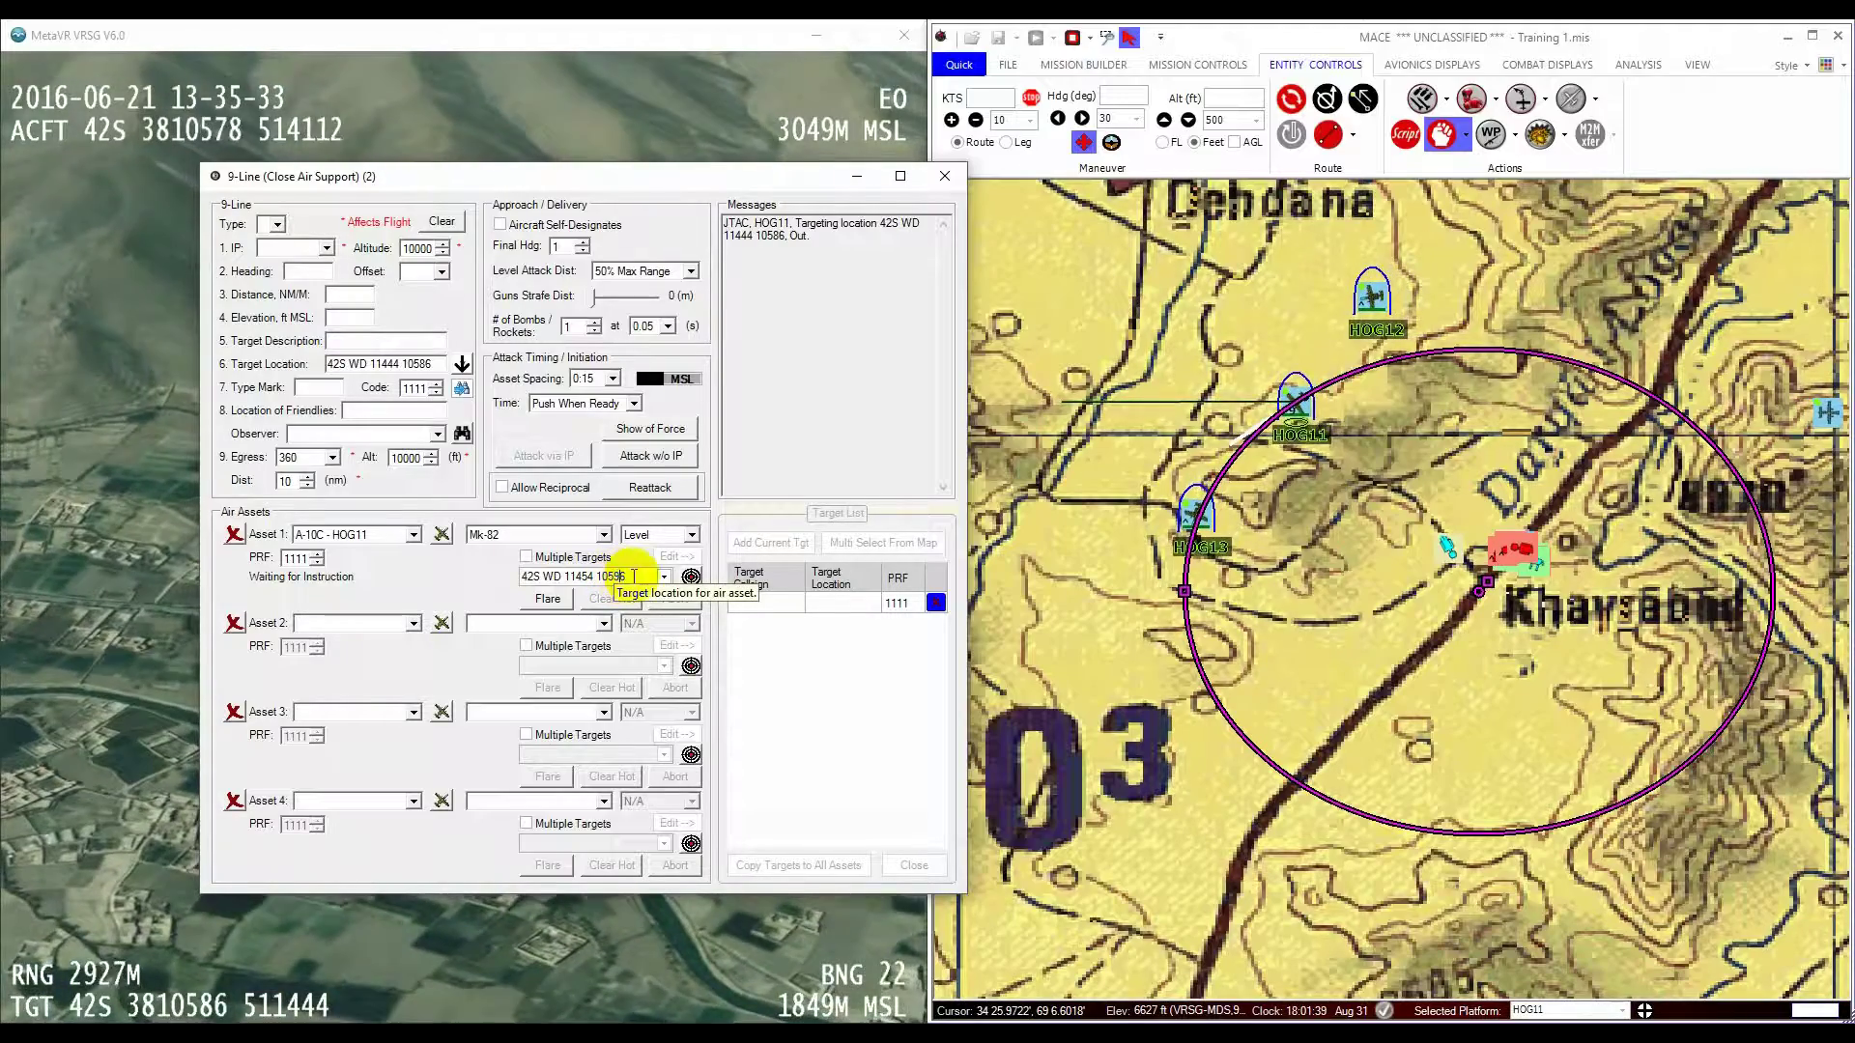
key(BackSpace)
text(9)
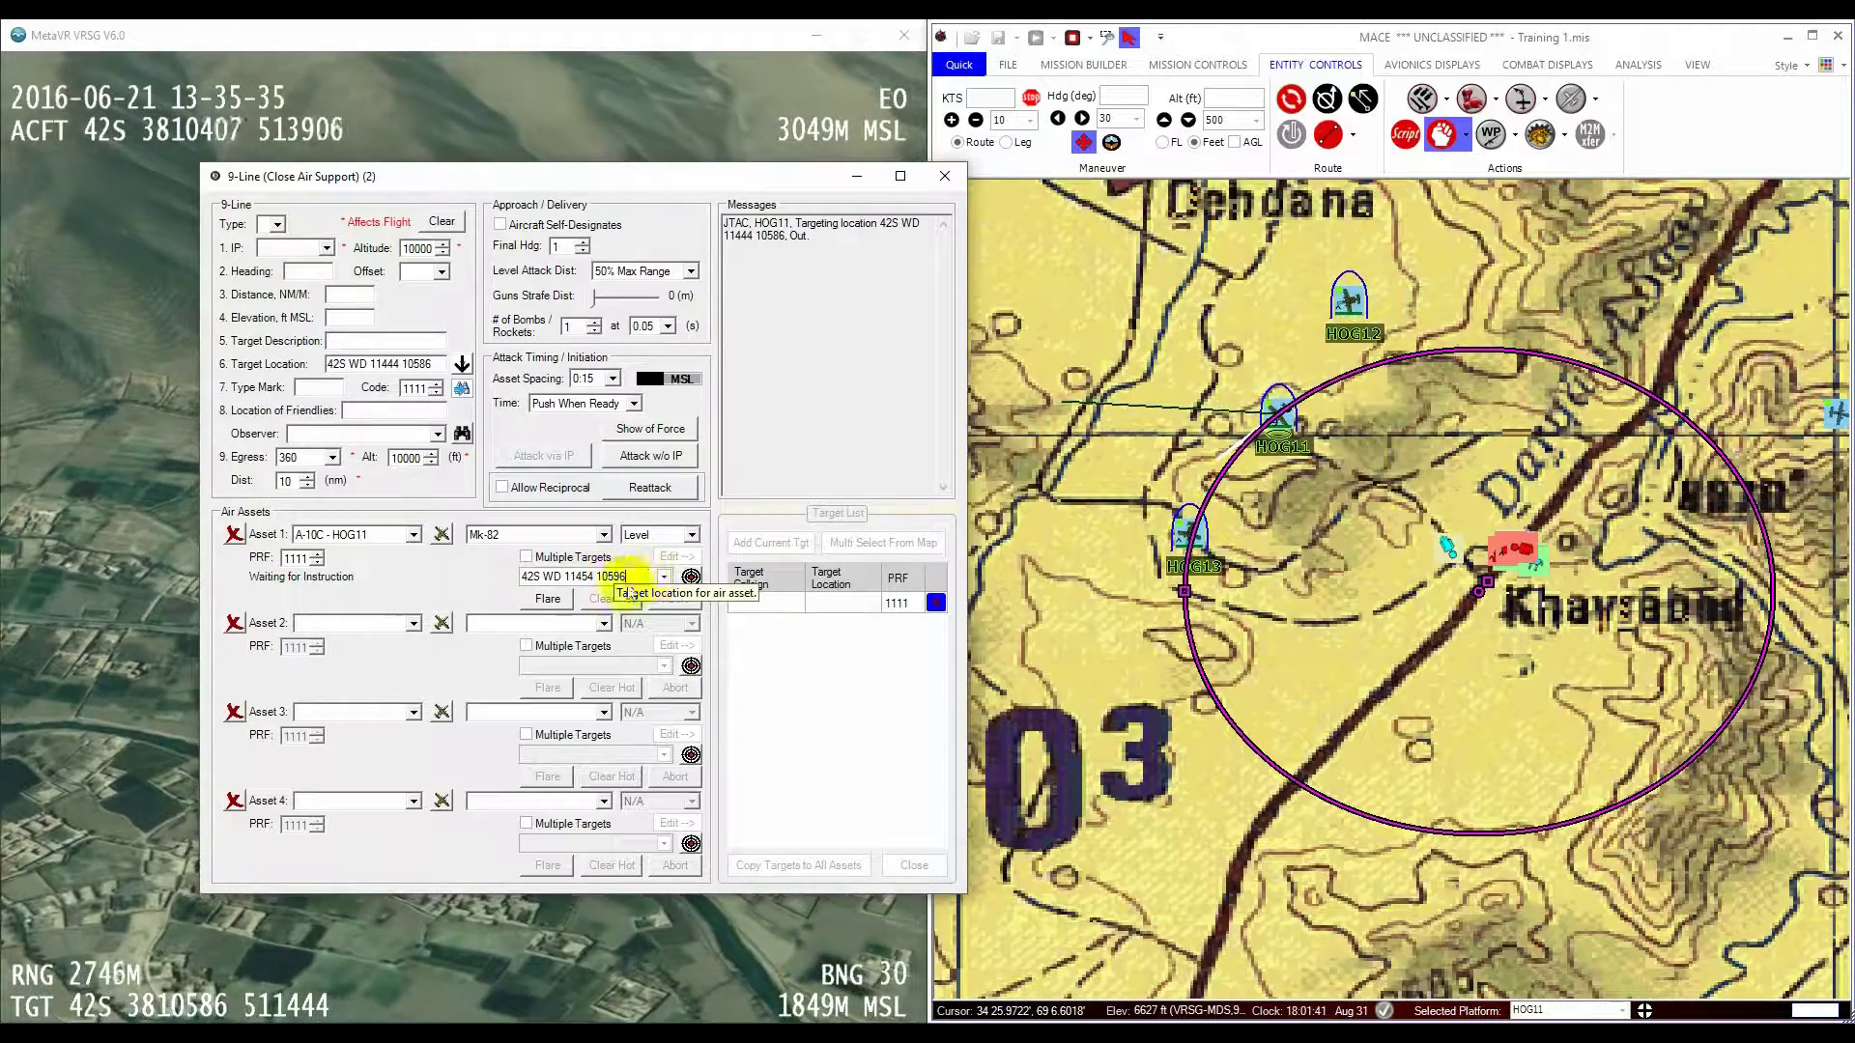
click(515, 535)
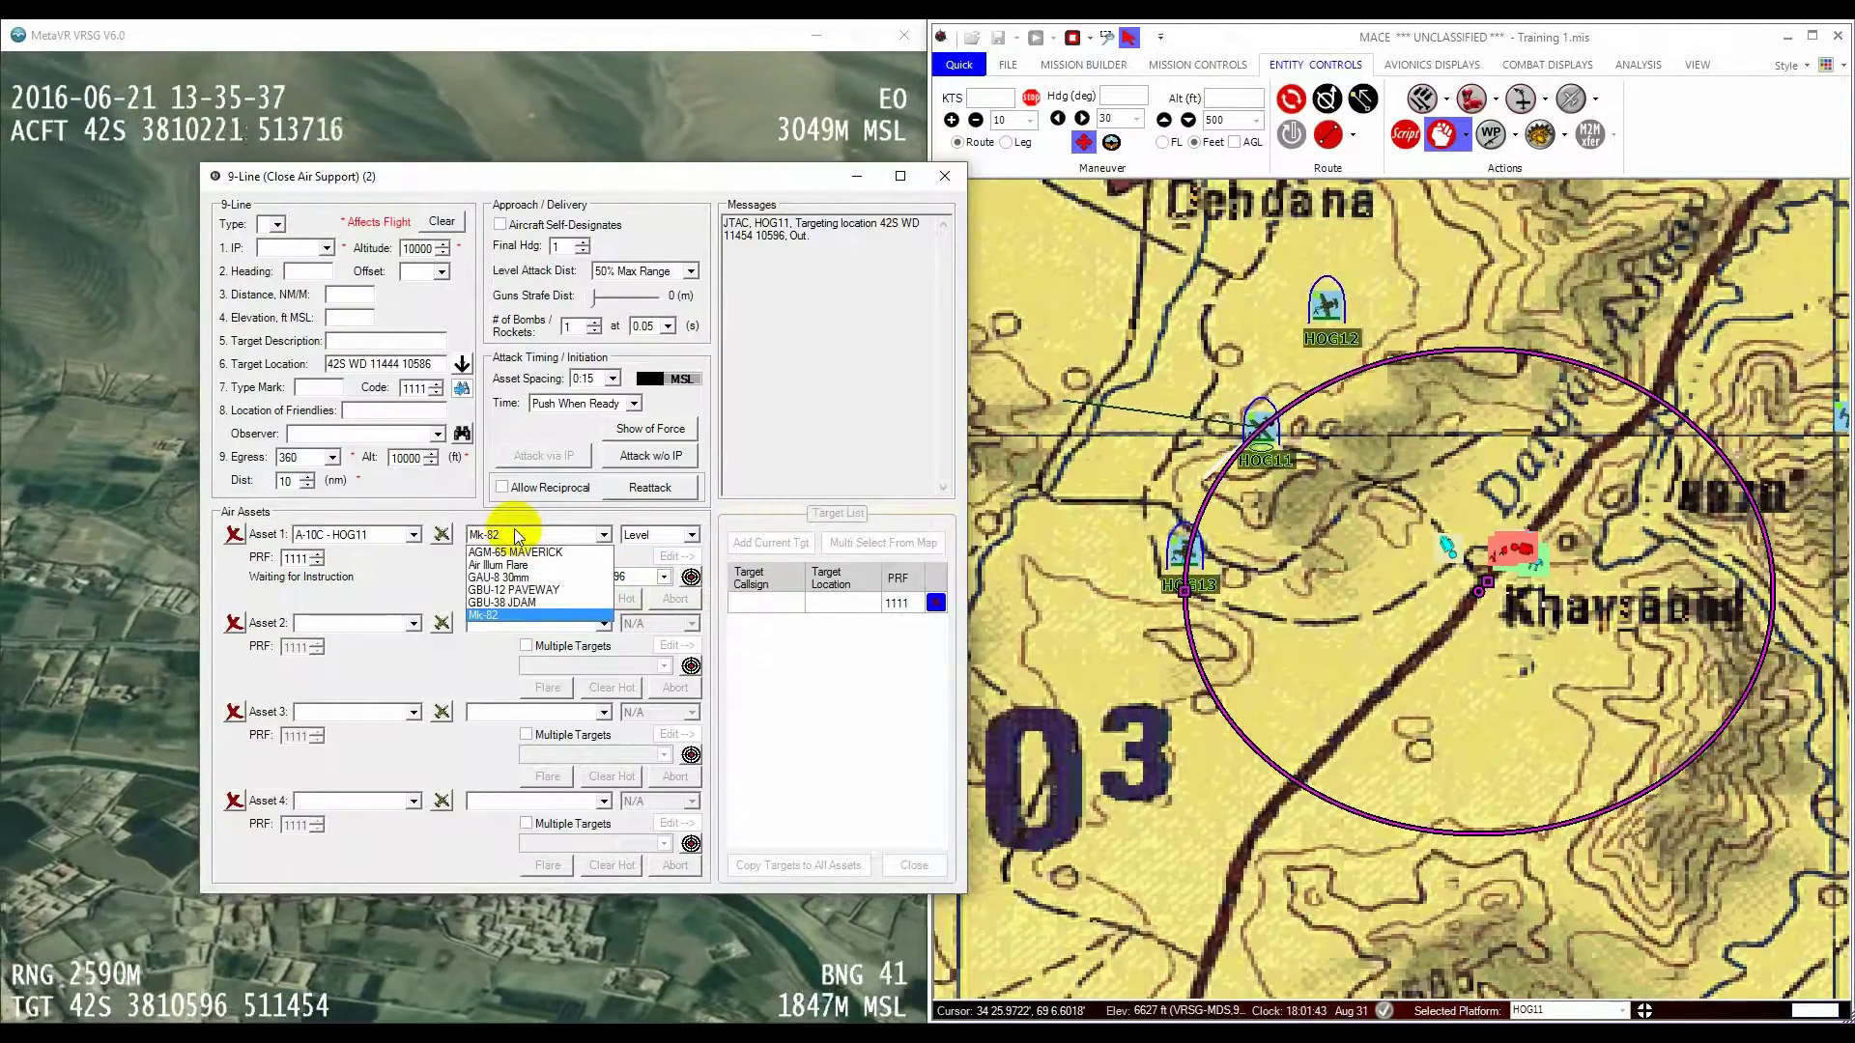
click(514, 531)
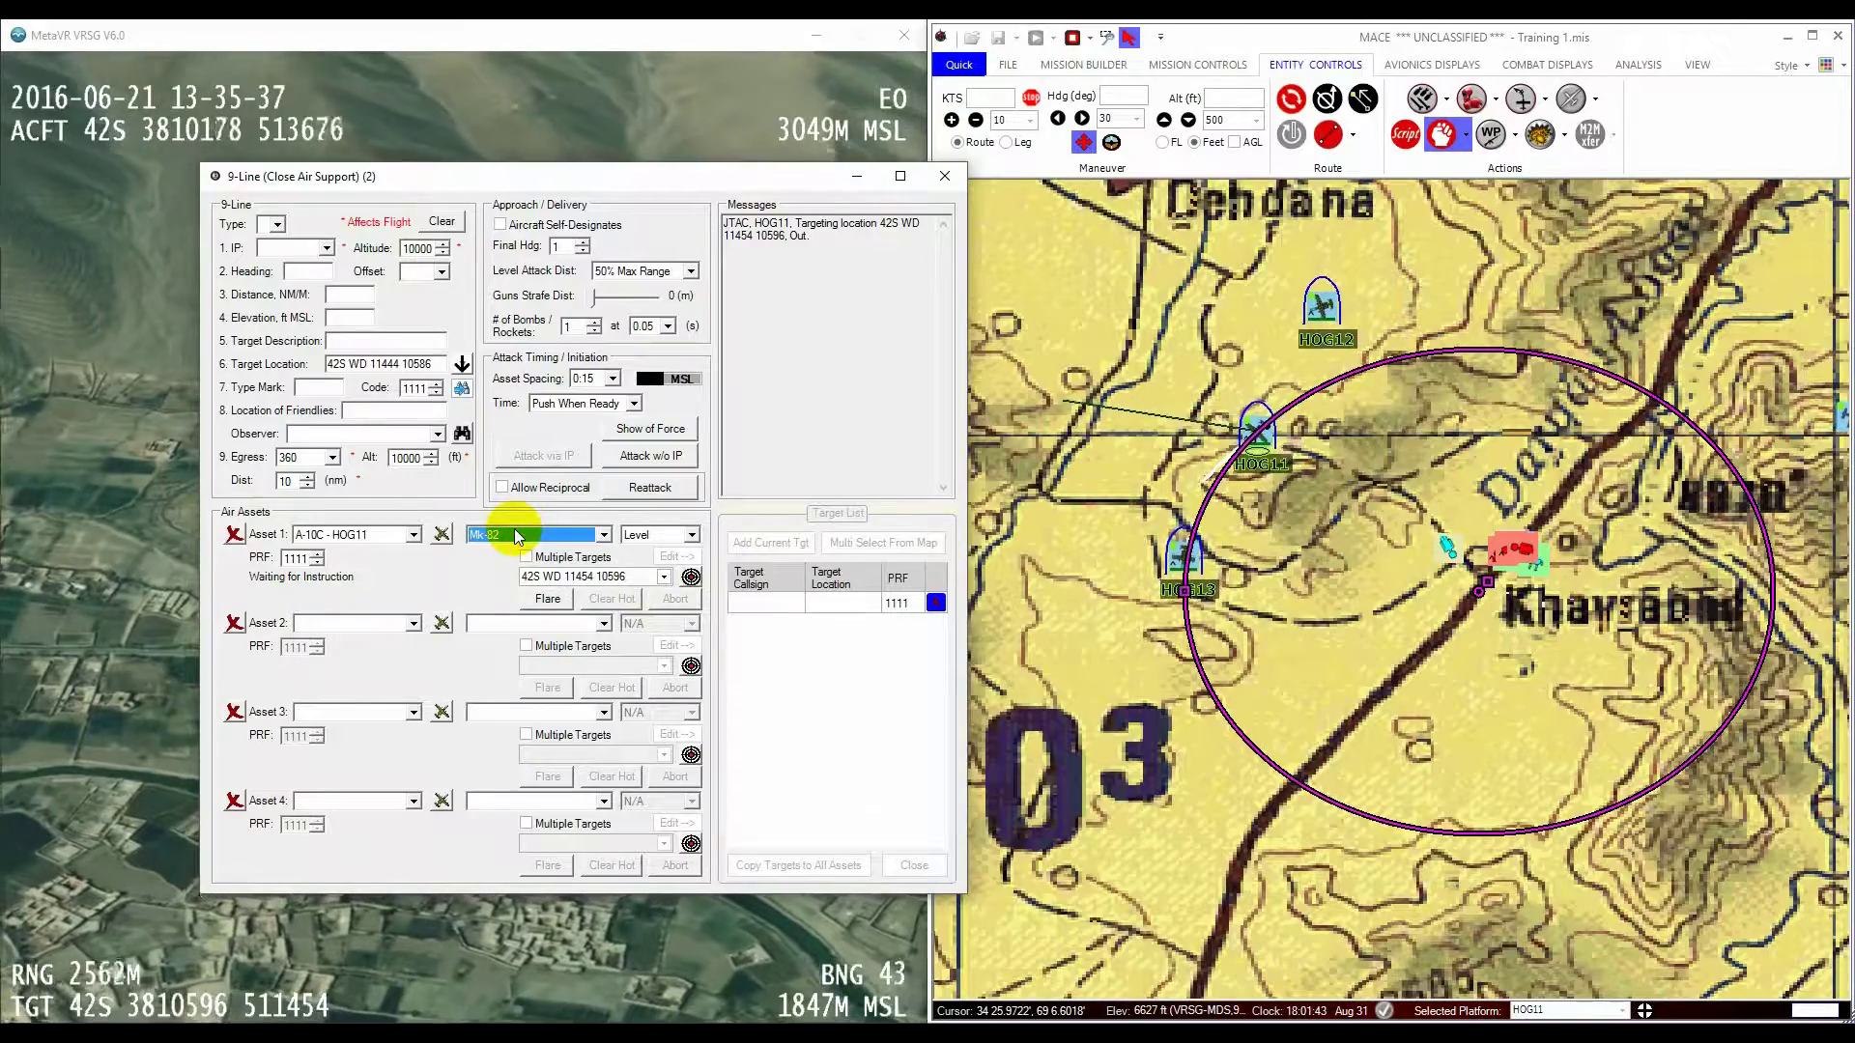
click(691, 579)
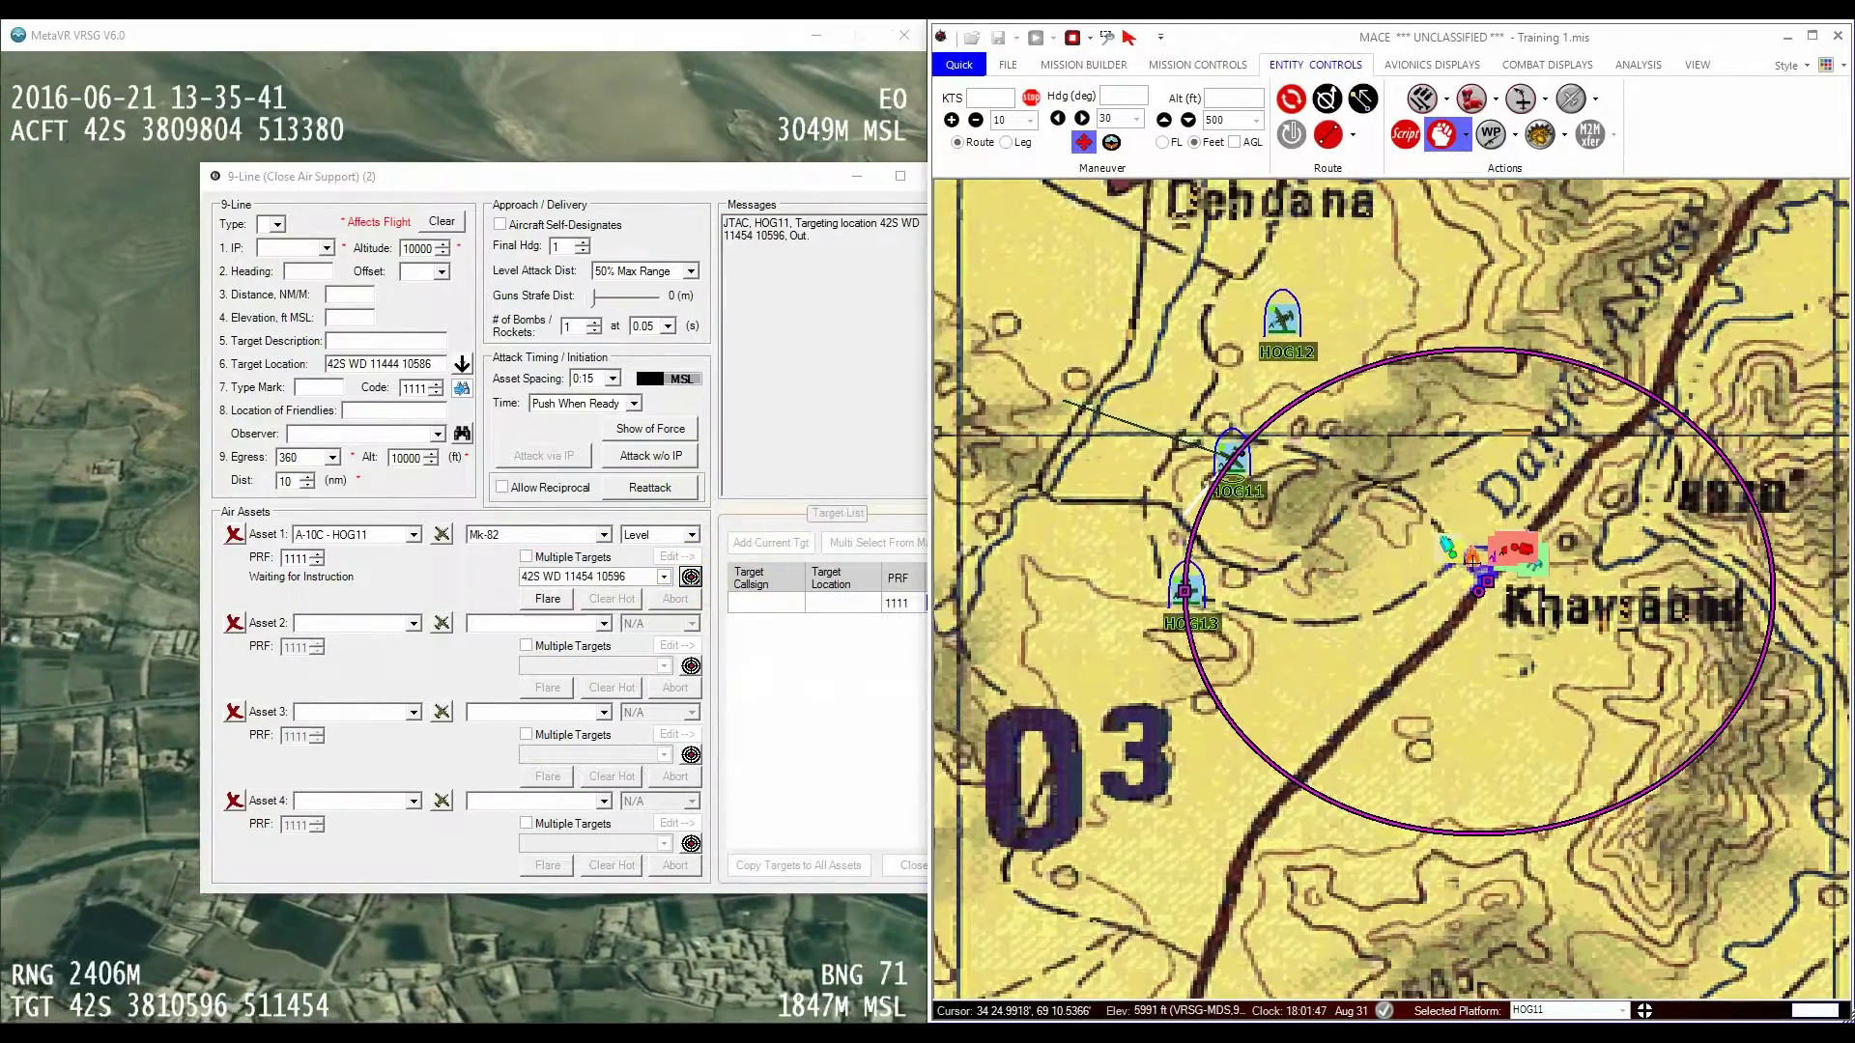
scroll(1679, 576, up, 5)
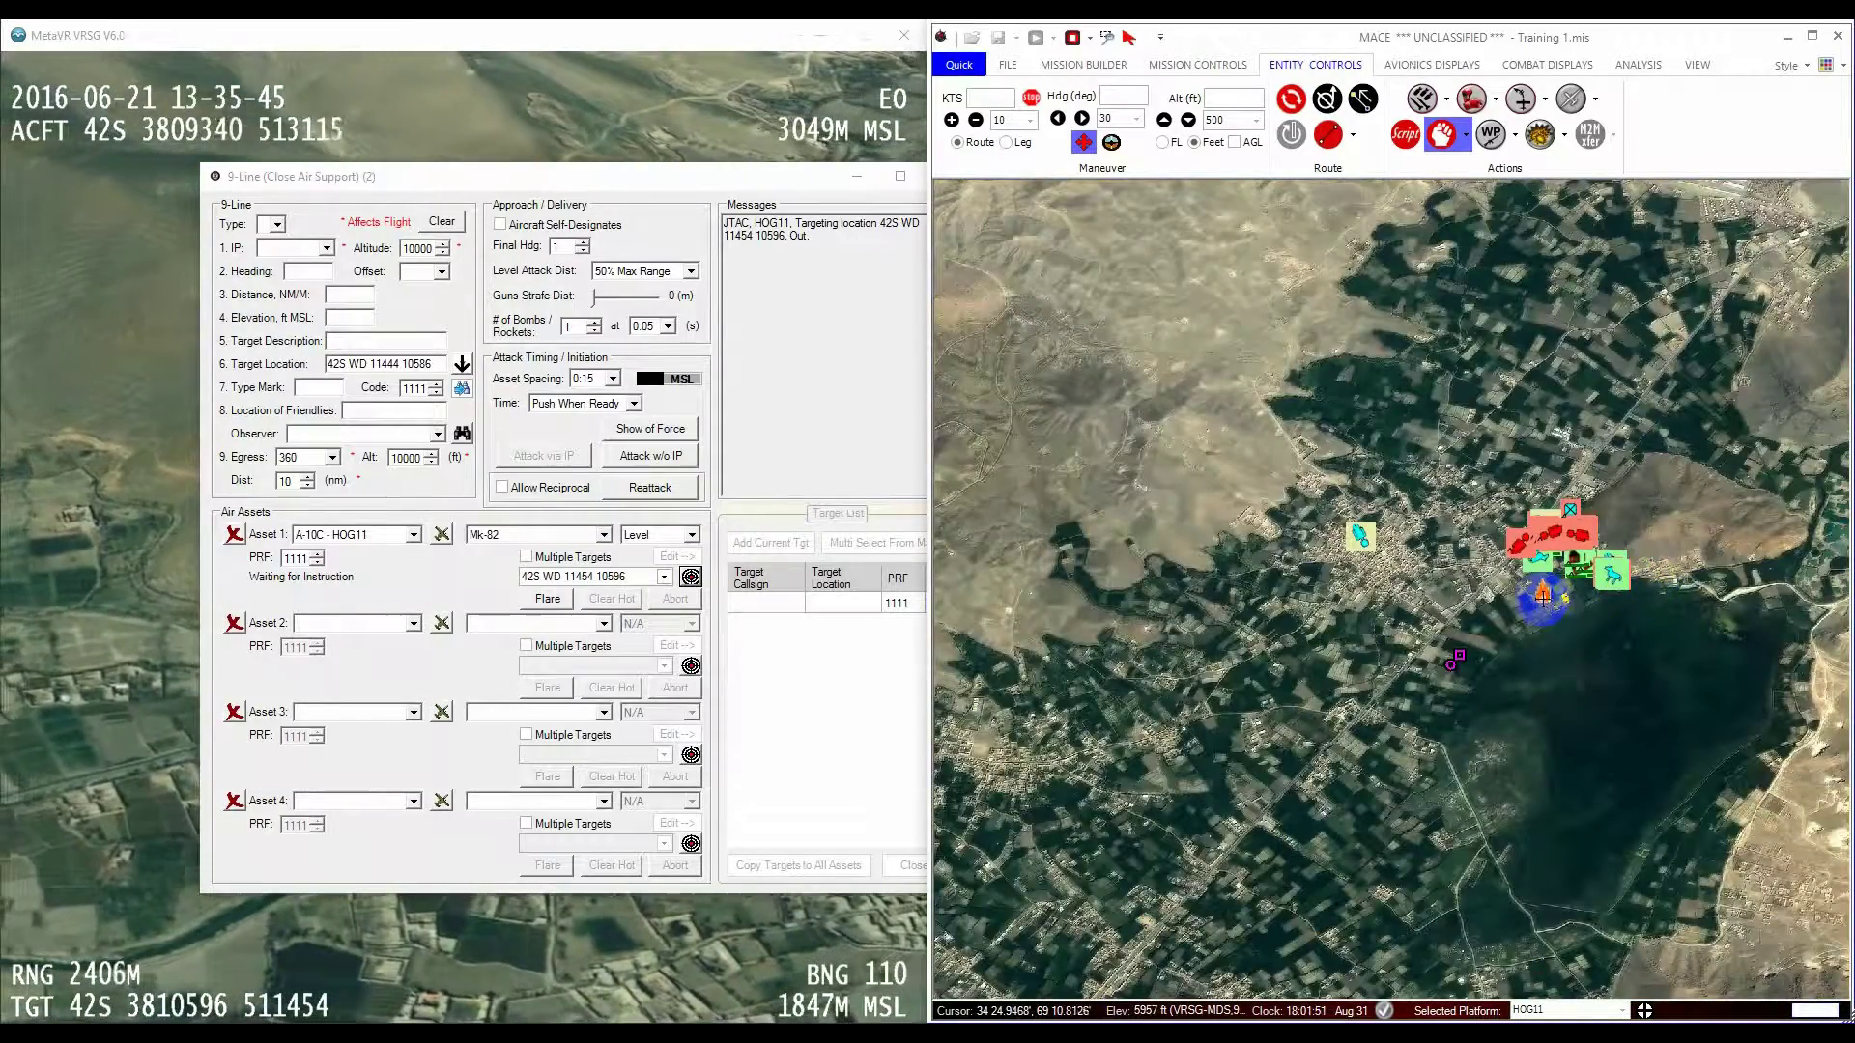
click(1550, 596)
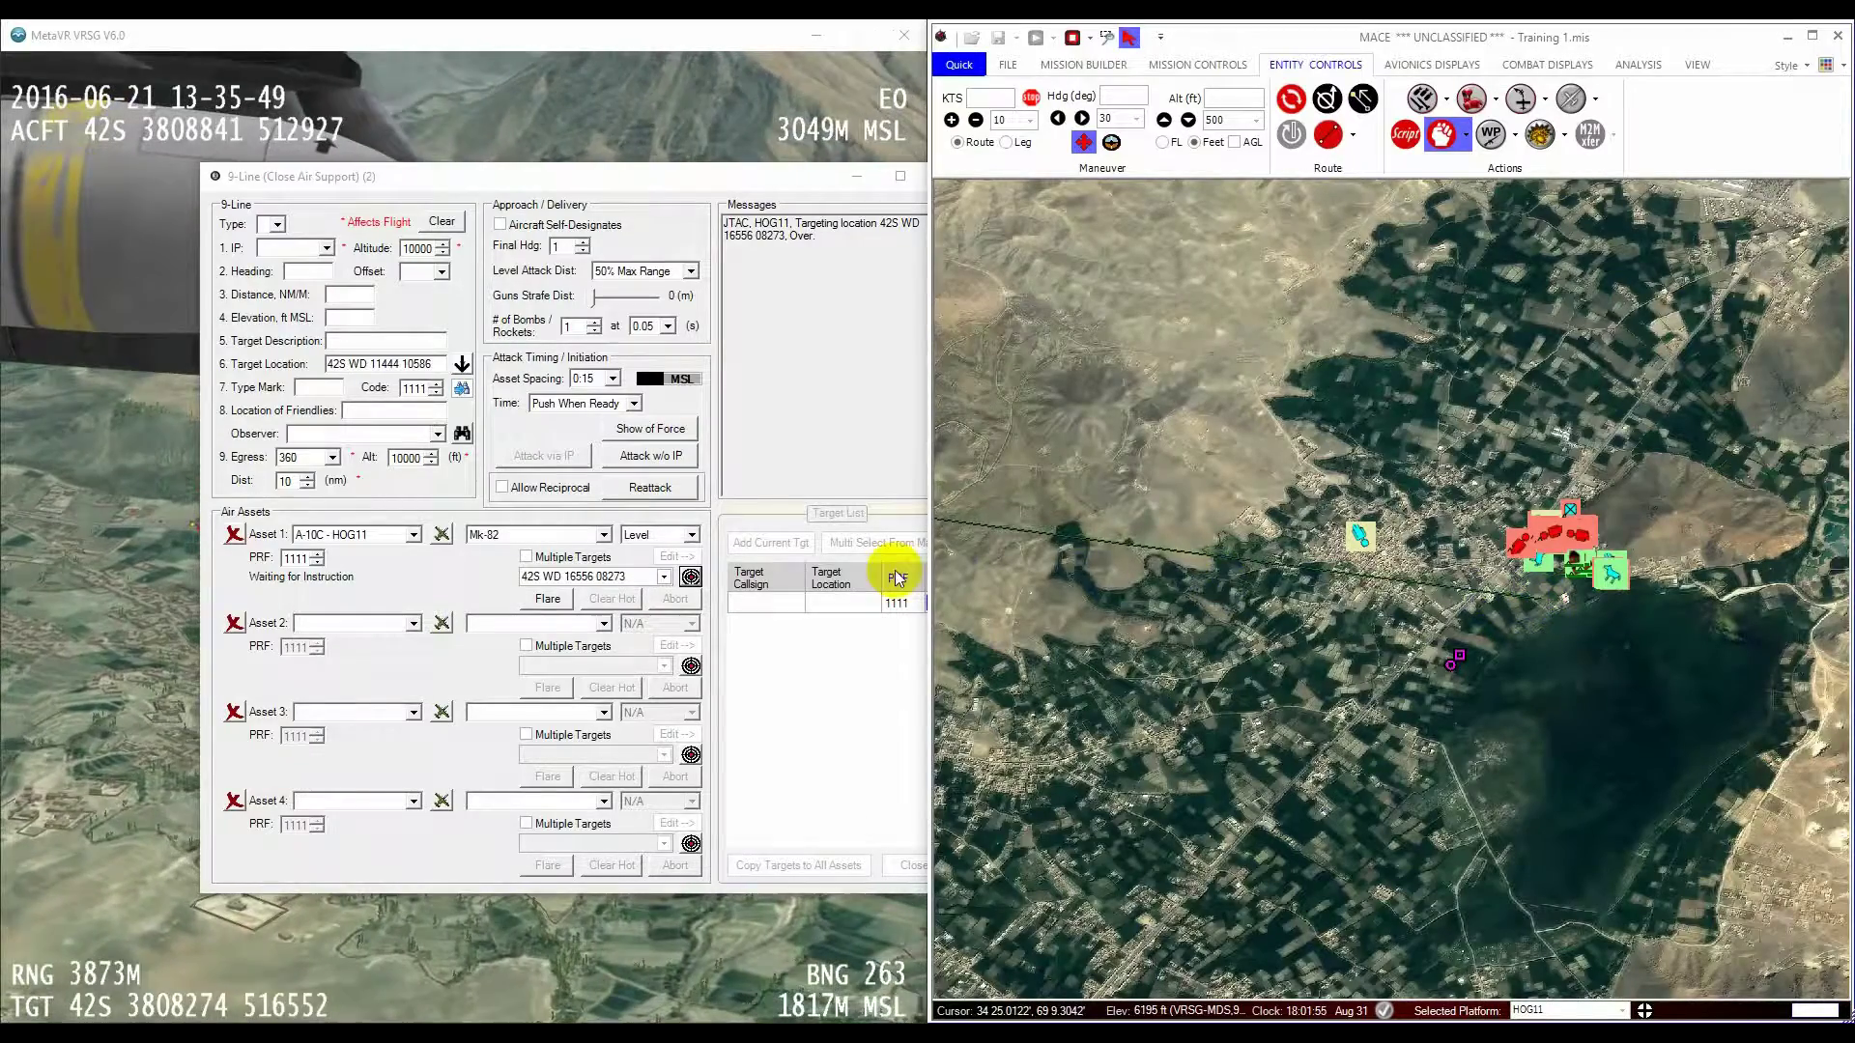
click(1107, 37)
drag(1430, 538, 1678, 641)
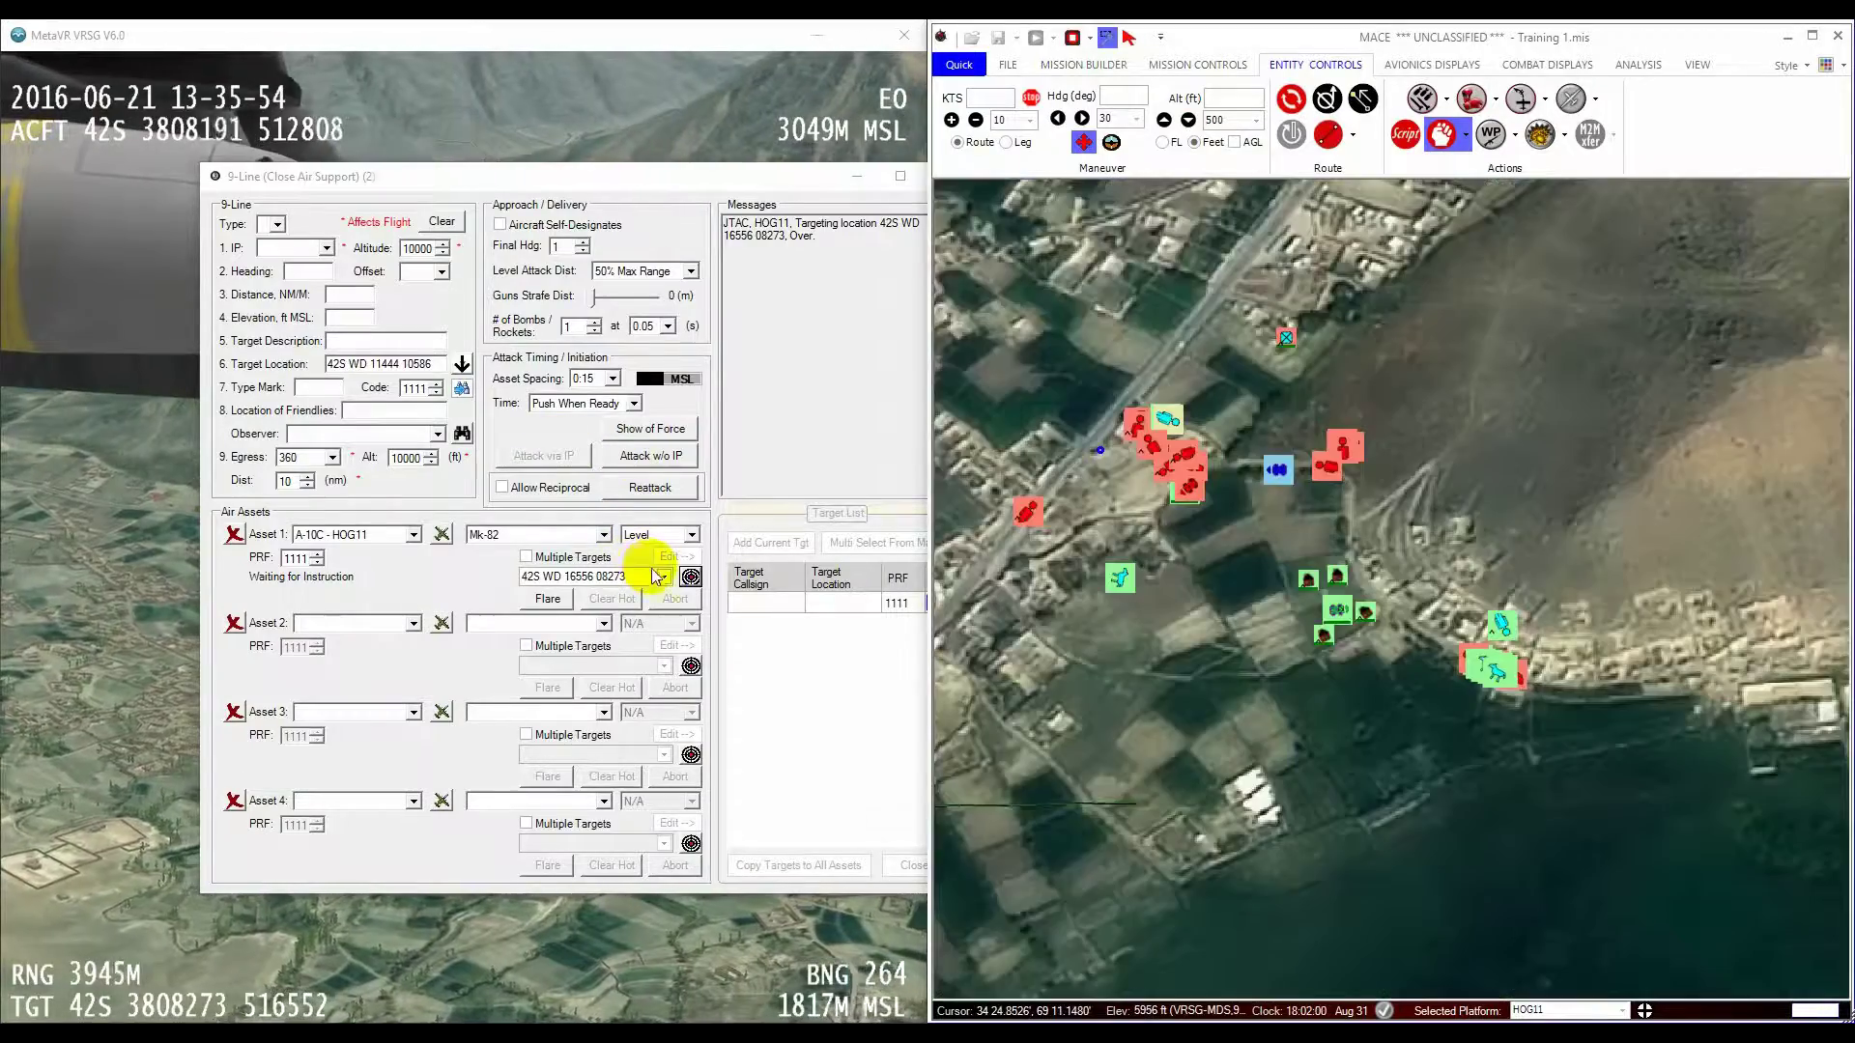
click(660, 577)
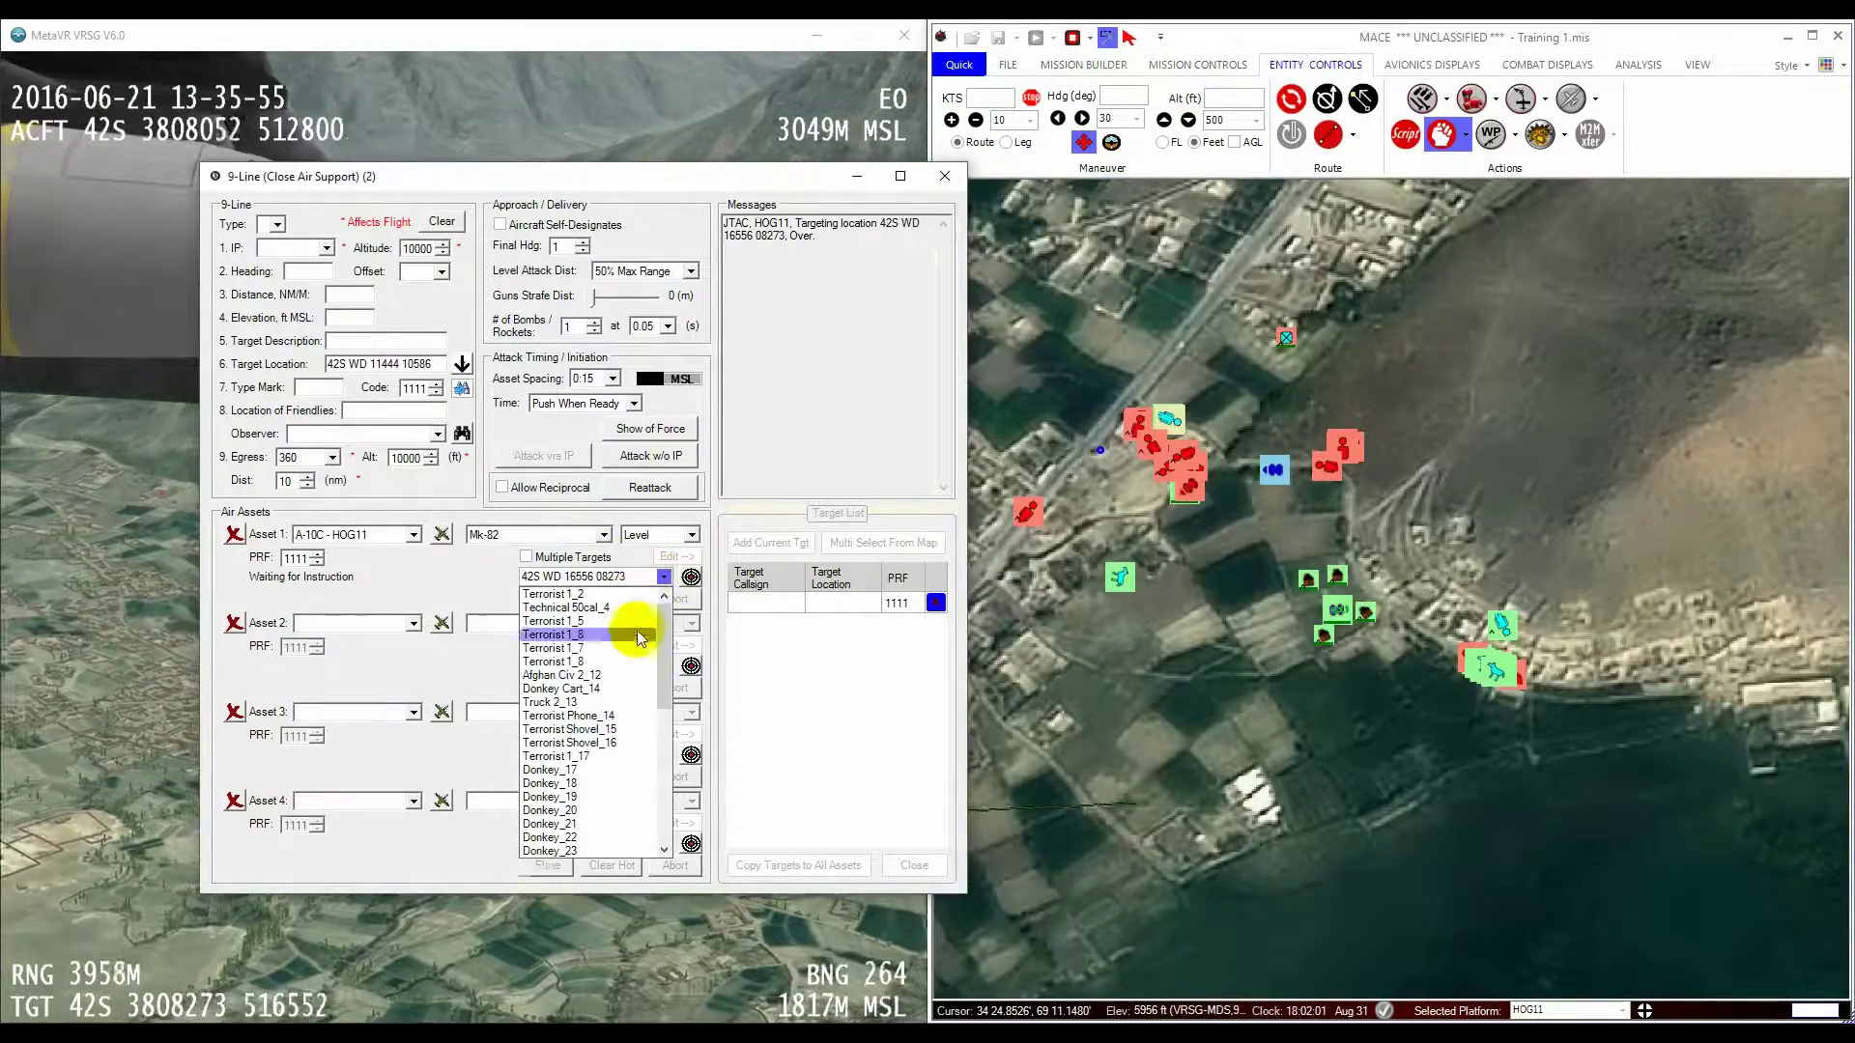
Step: Task HOG11 on Car, Corolla, Blue_47 with Mk-82s and begin picking a new target from the map
scroll(636, 707, down, 8)
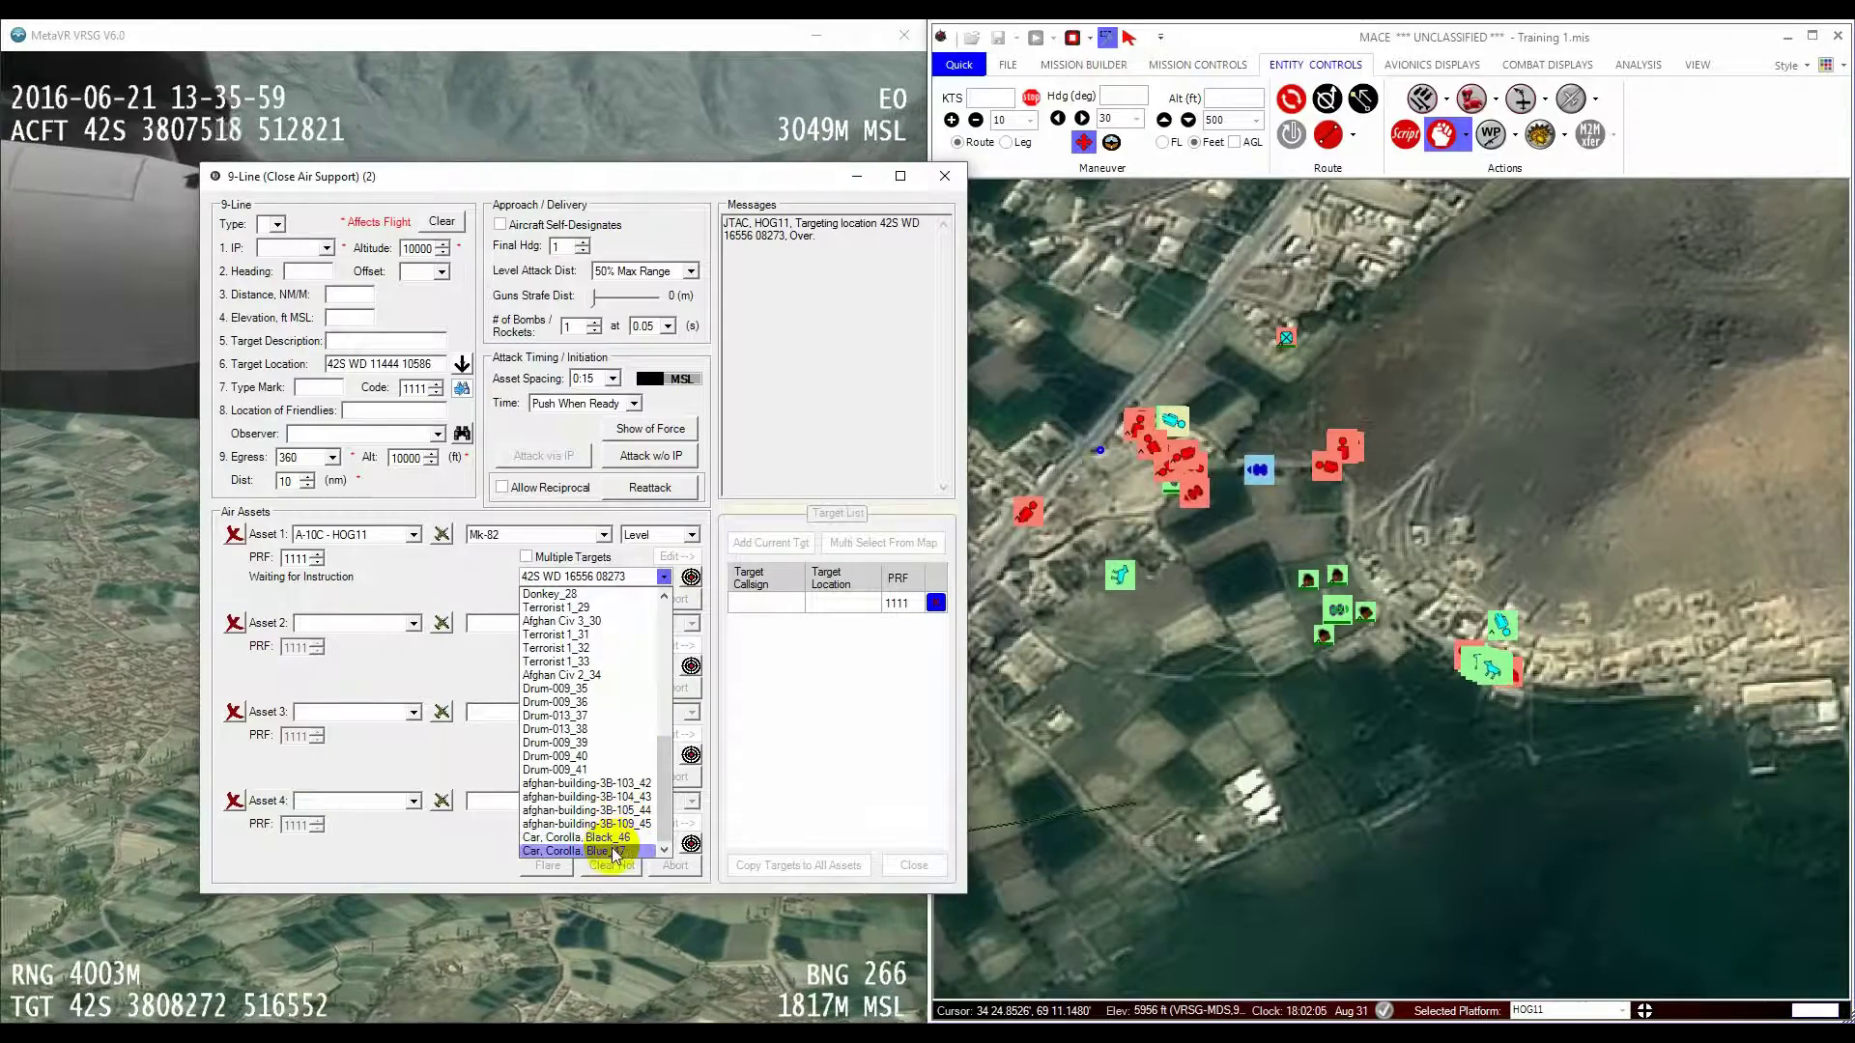
click(612, 852)
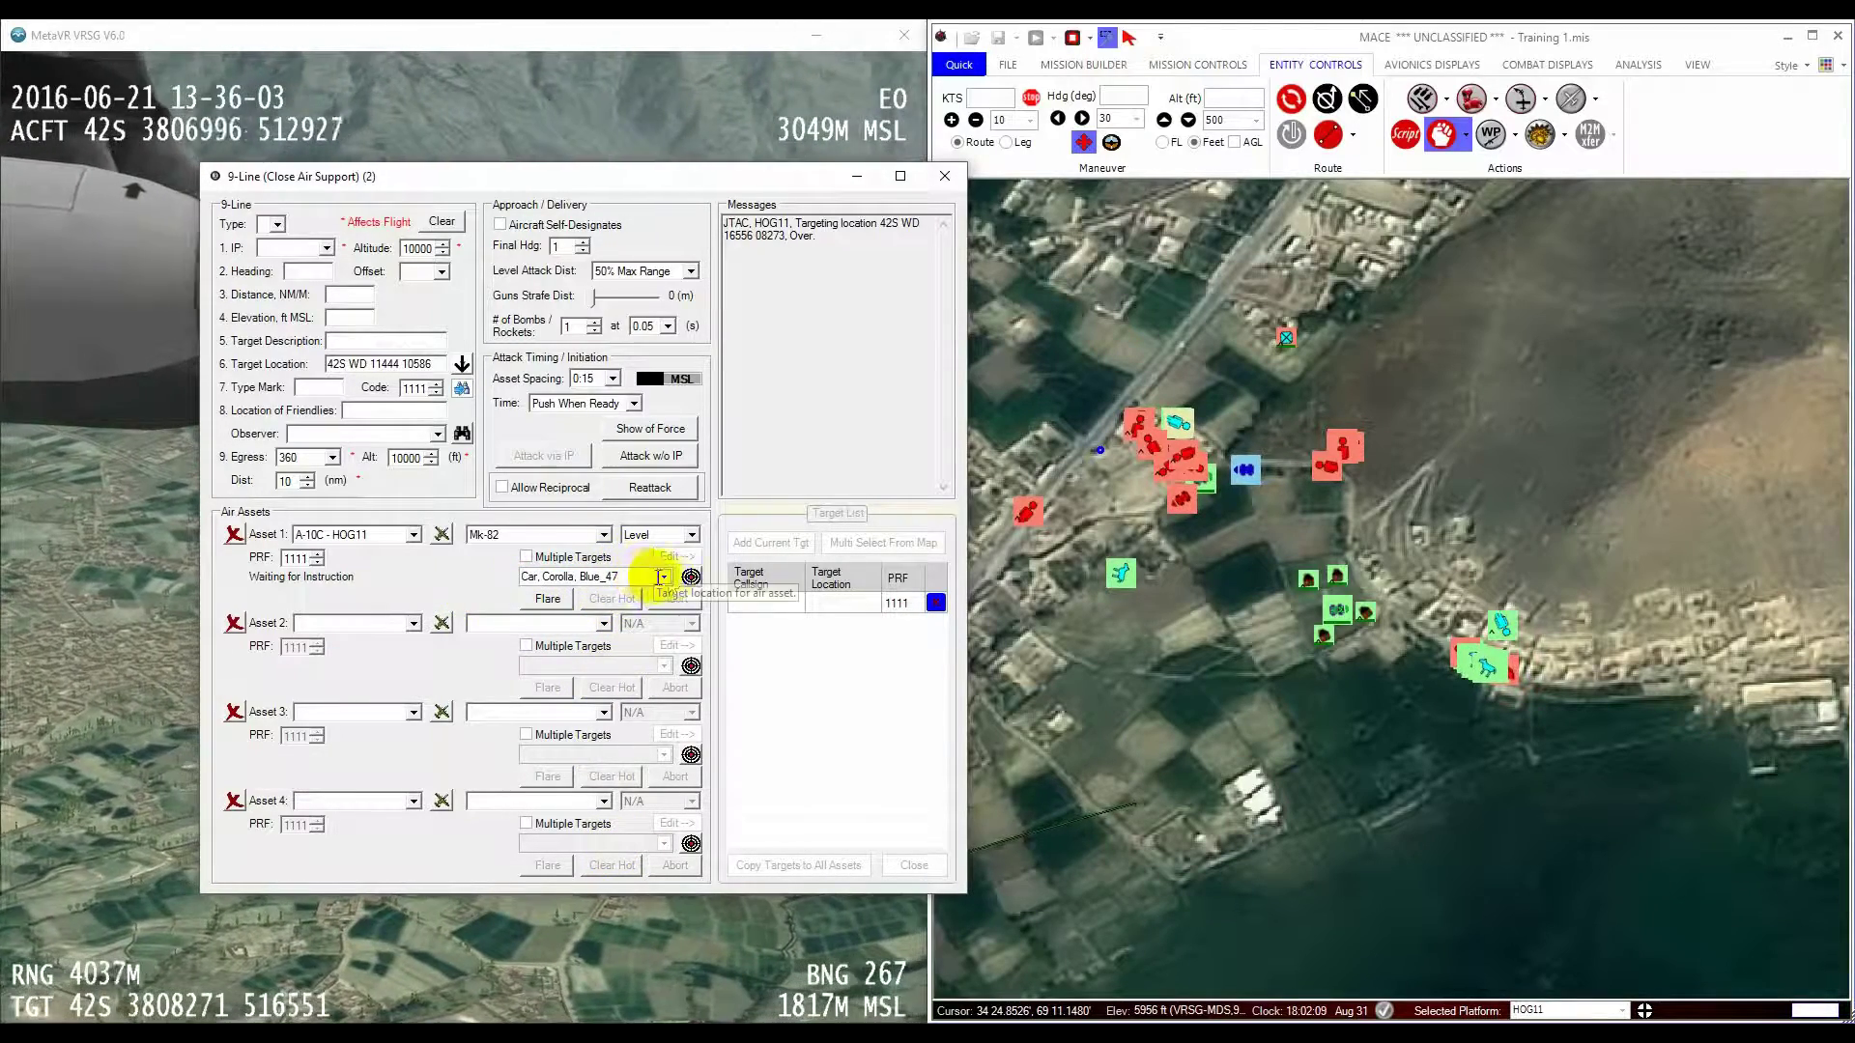
click(538, 534)
click(551, 548)
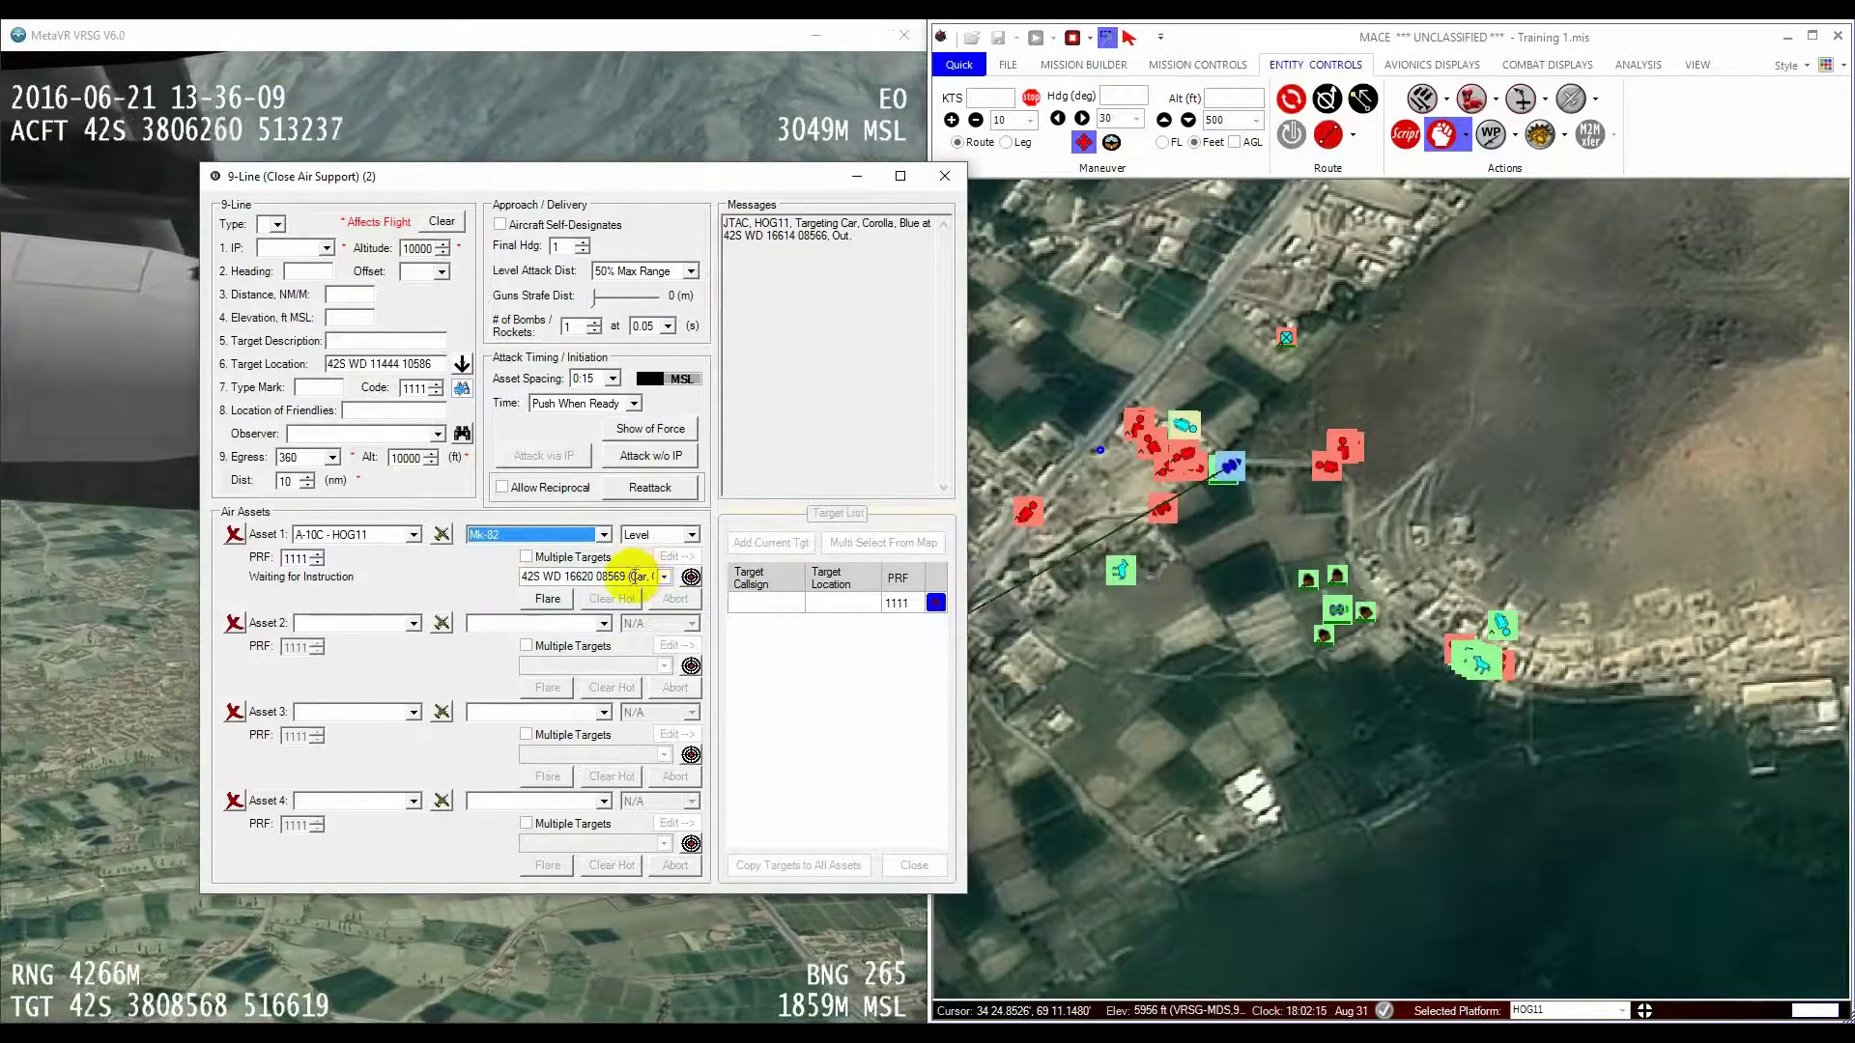
click(698, 576)
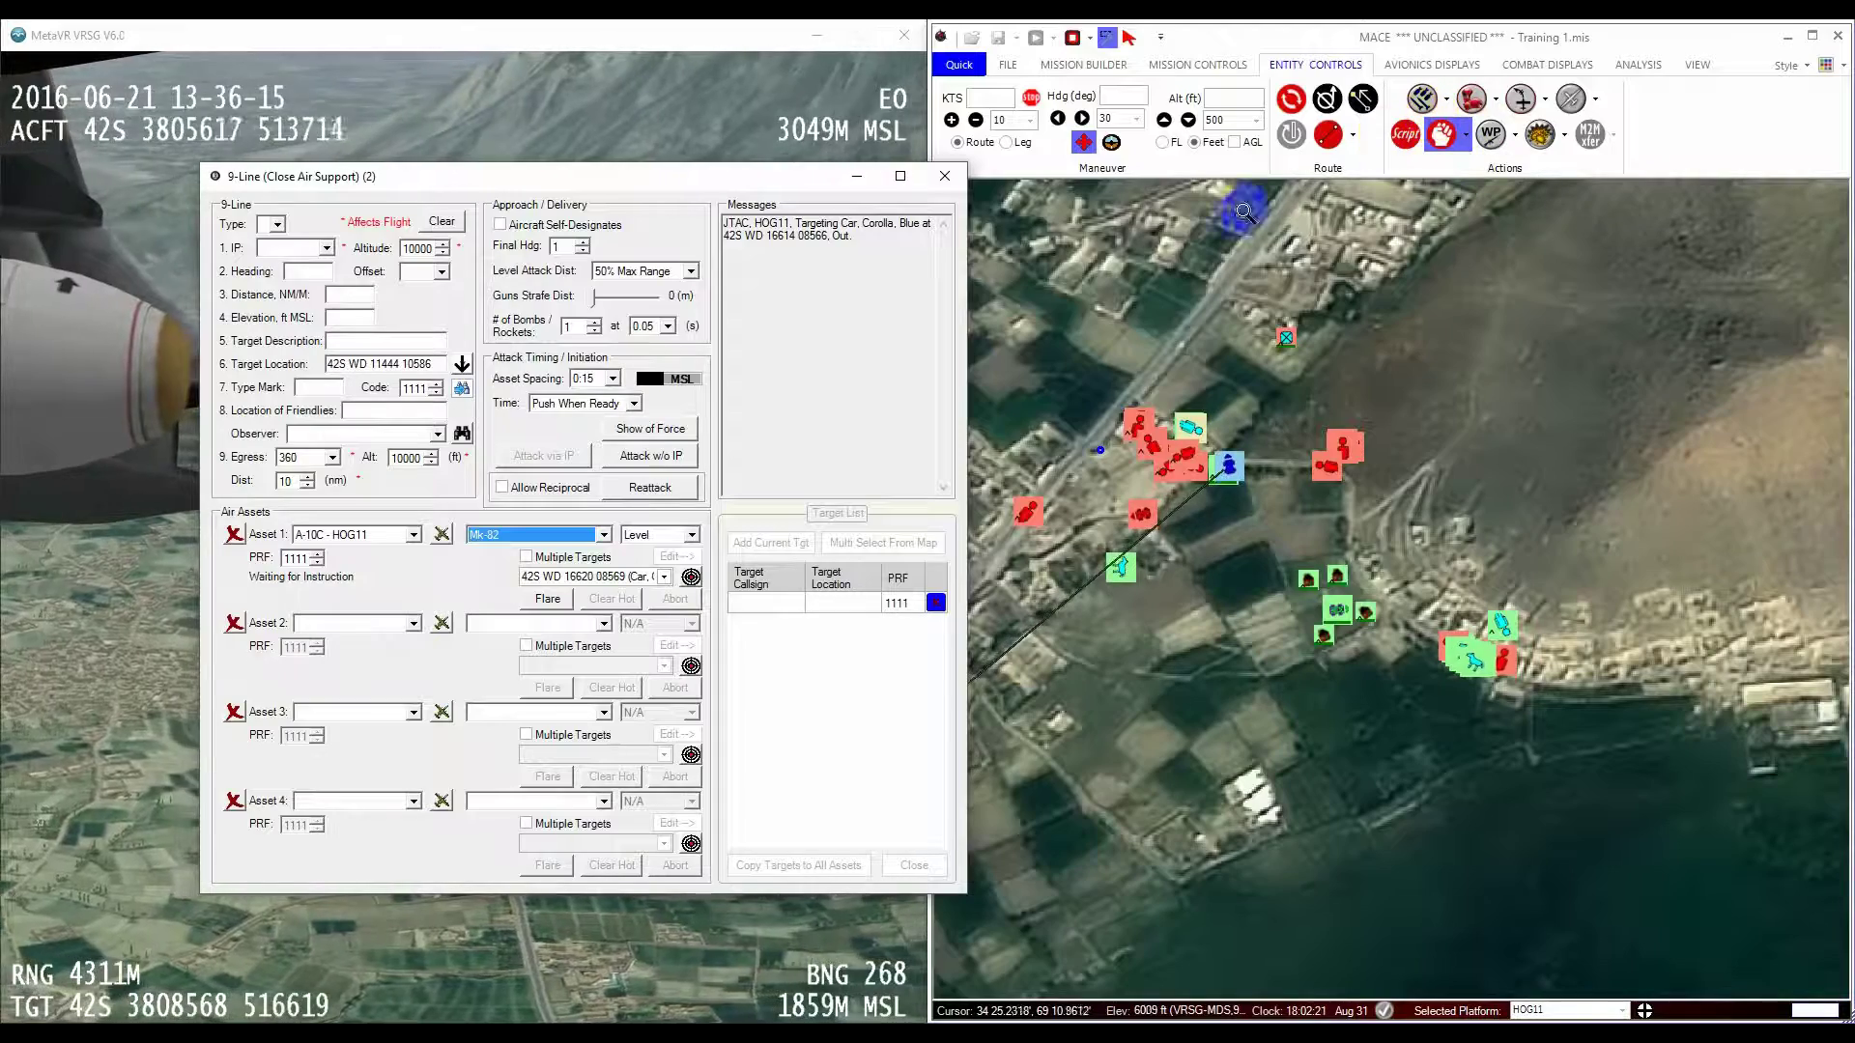
Step: Retarget HOG11's Mk-82 attack onto the moving Truck 2 and shift the 9-Line window left
click(692, 577)
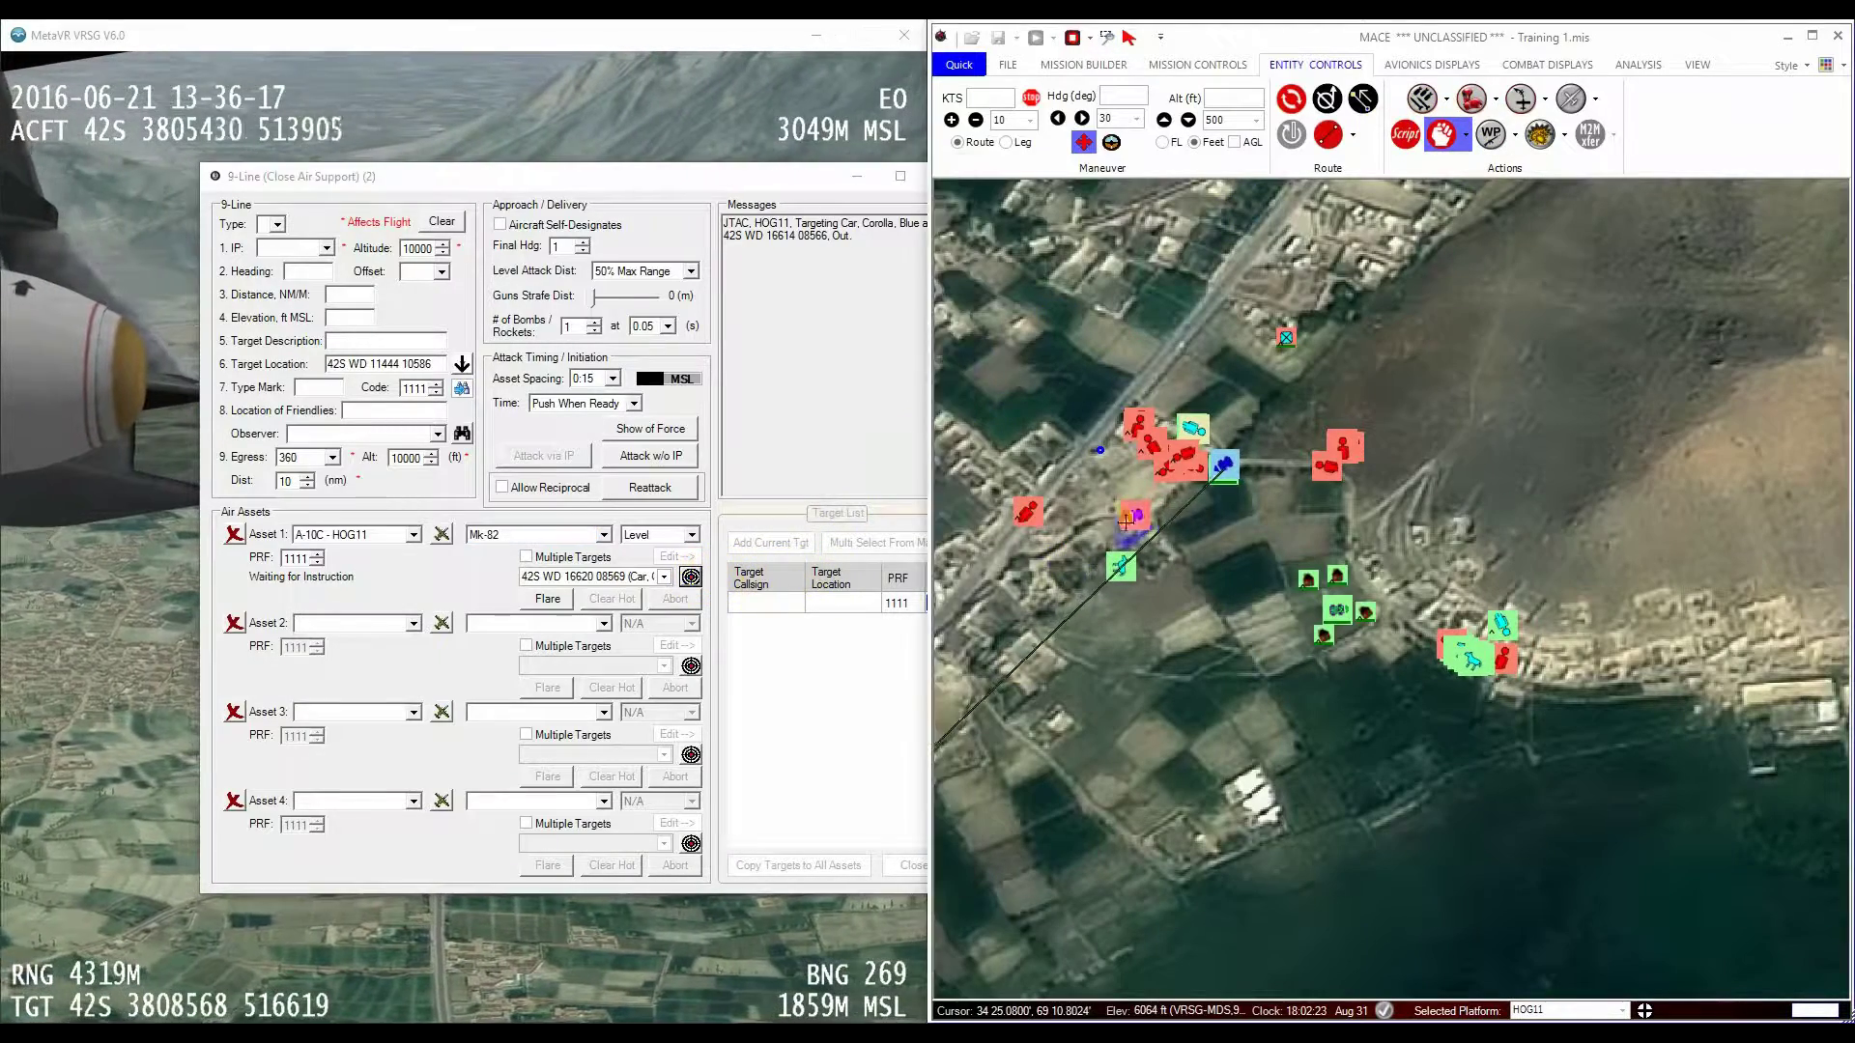
click(1252, 475)
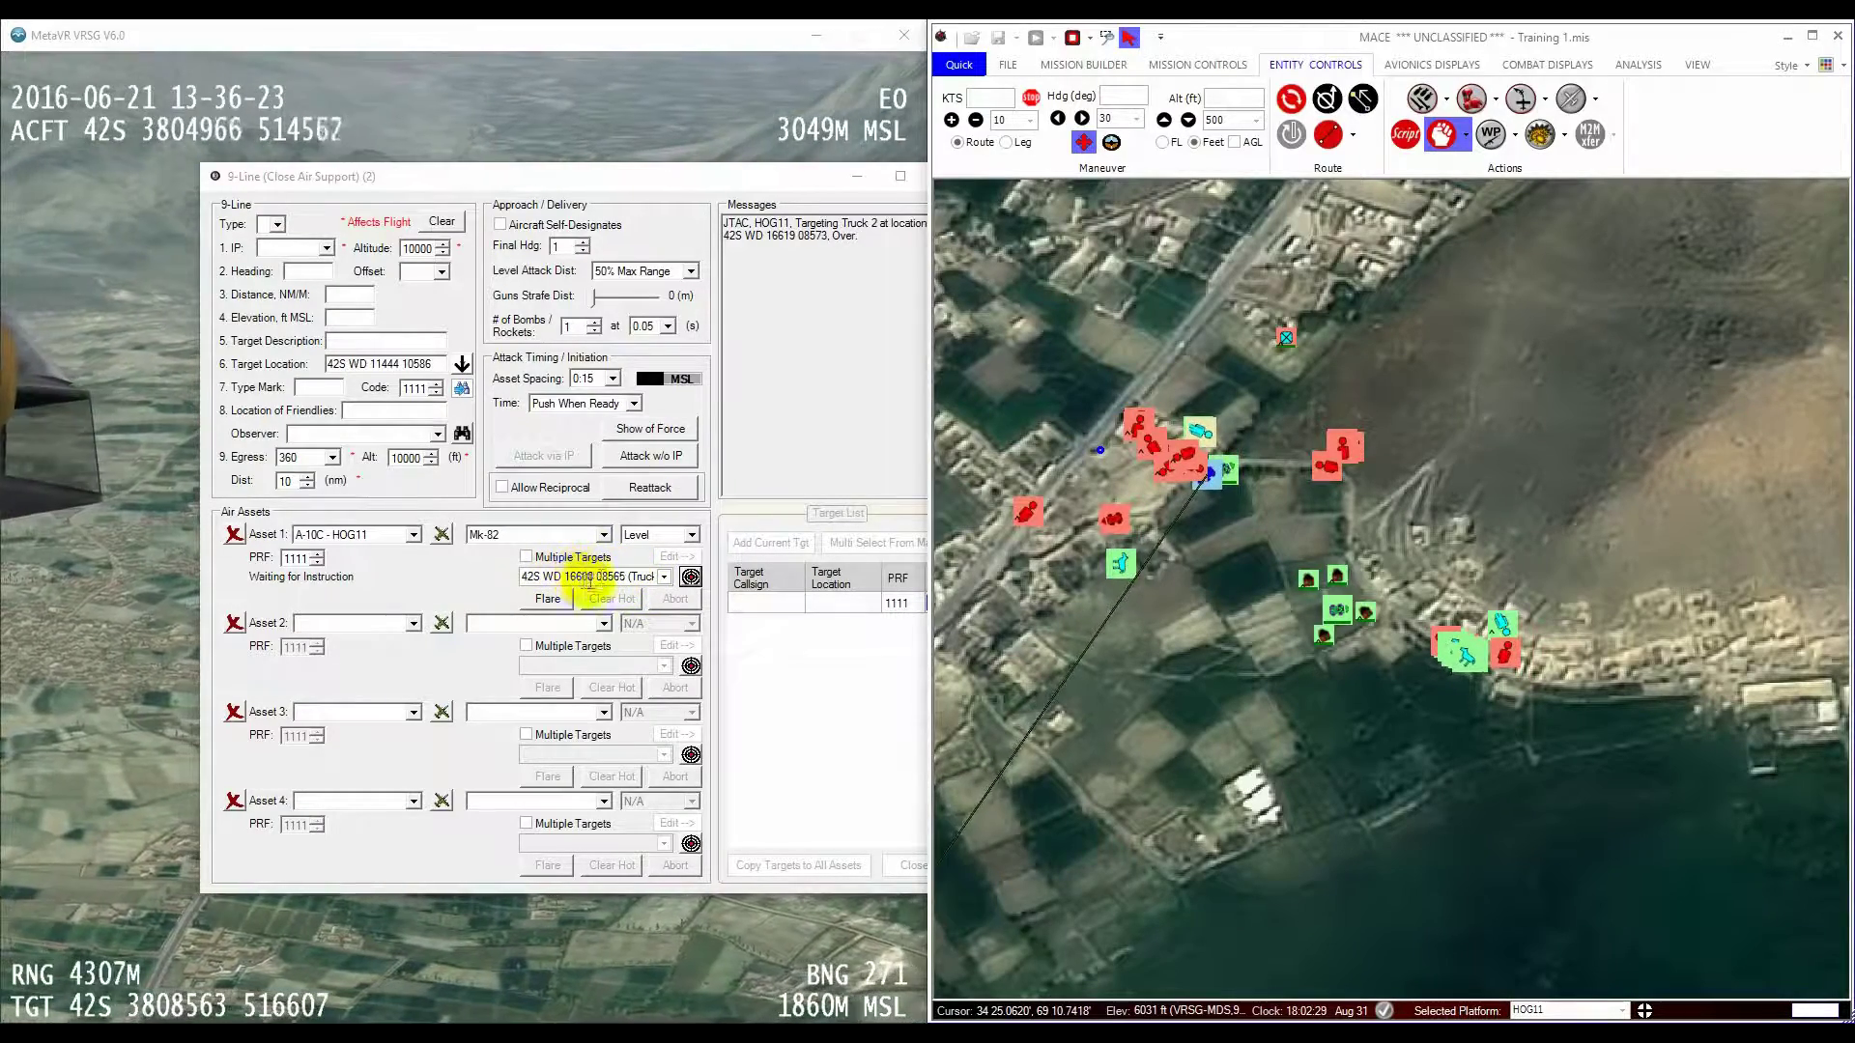
drag(593, 187, 583, 147)
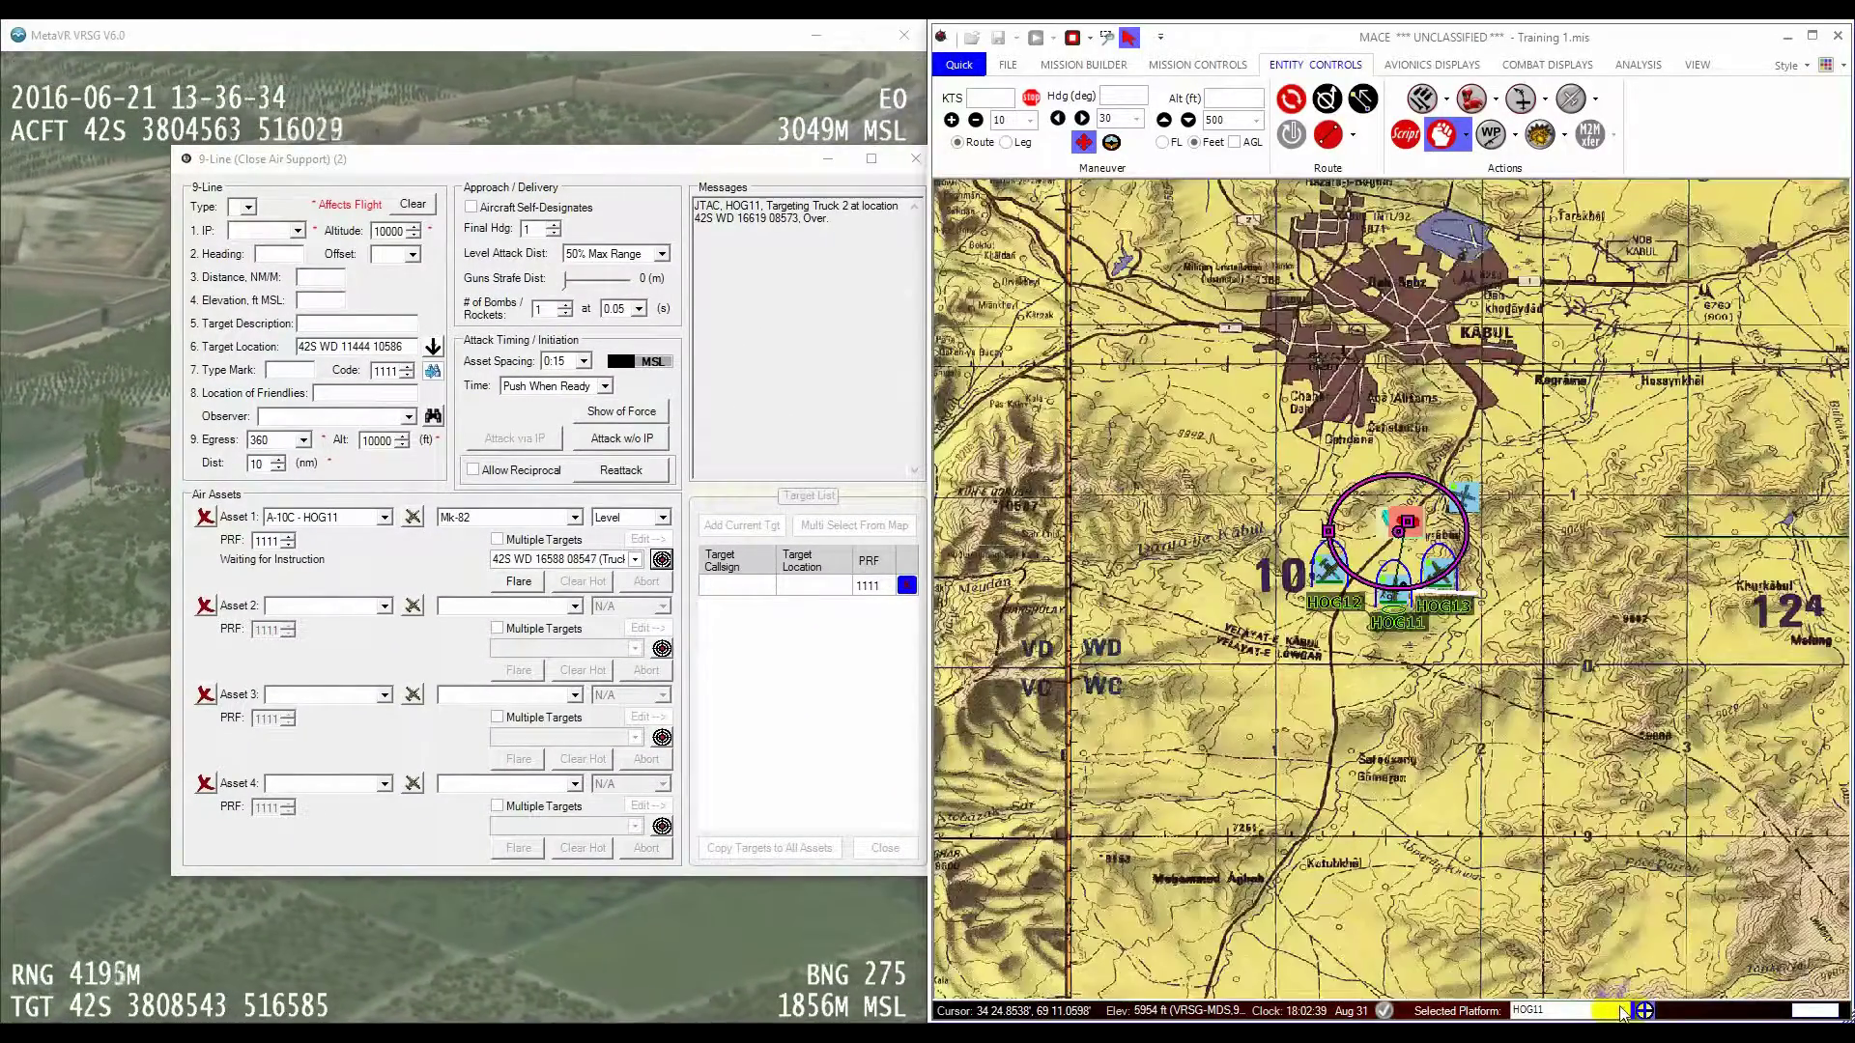
click(1623, 1011)
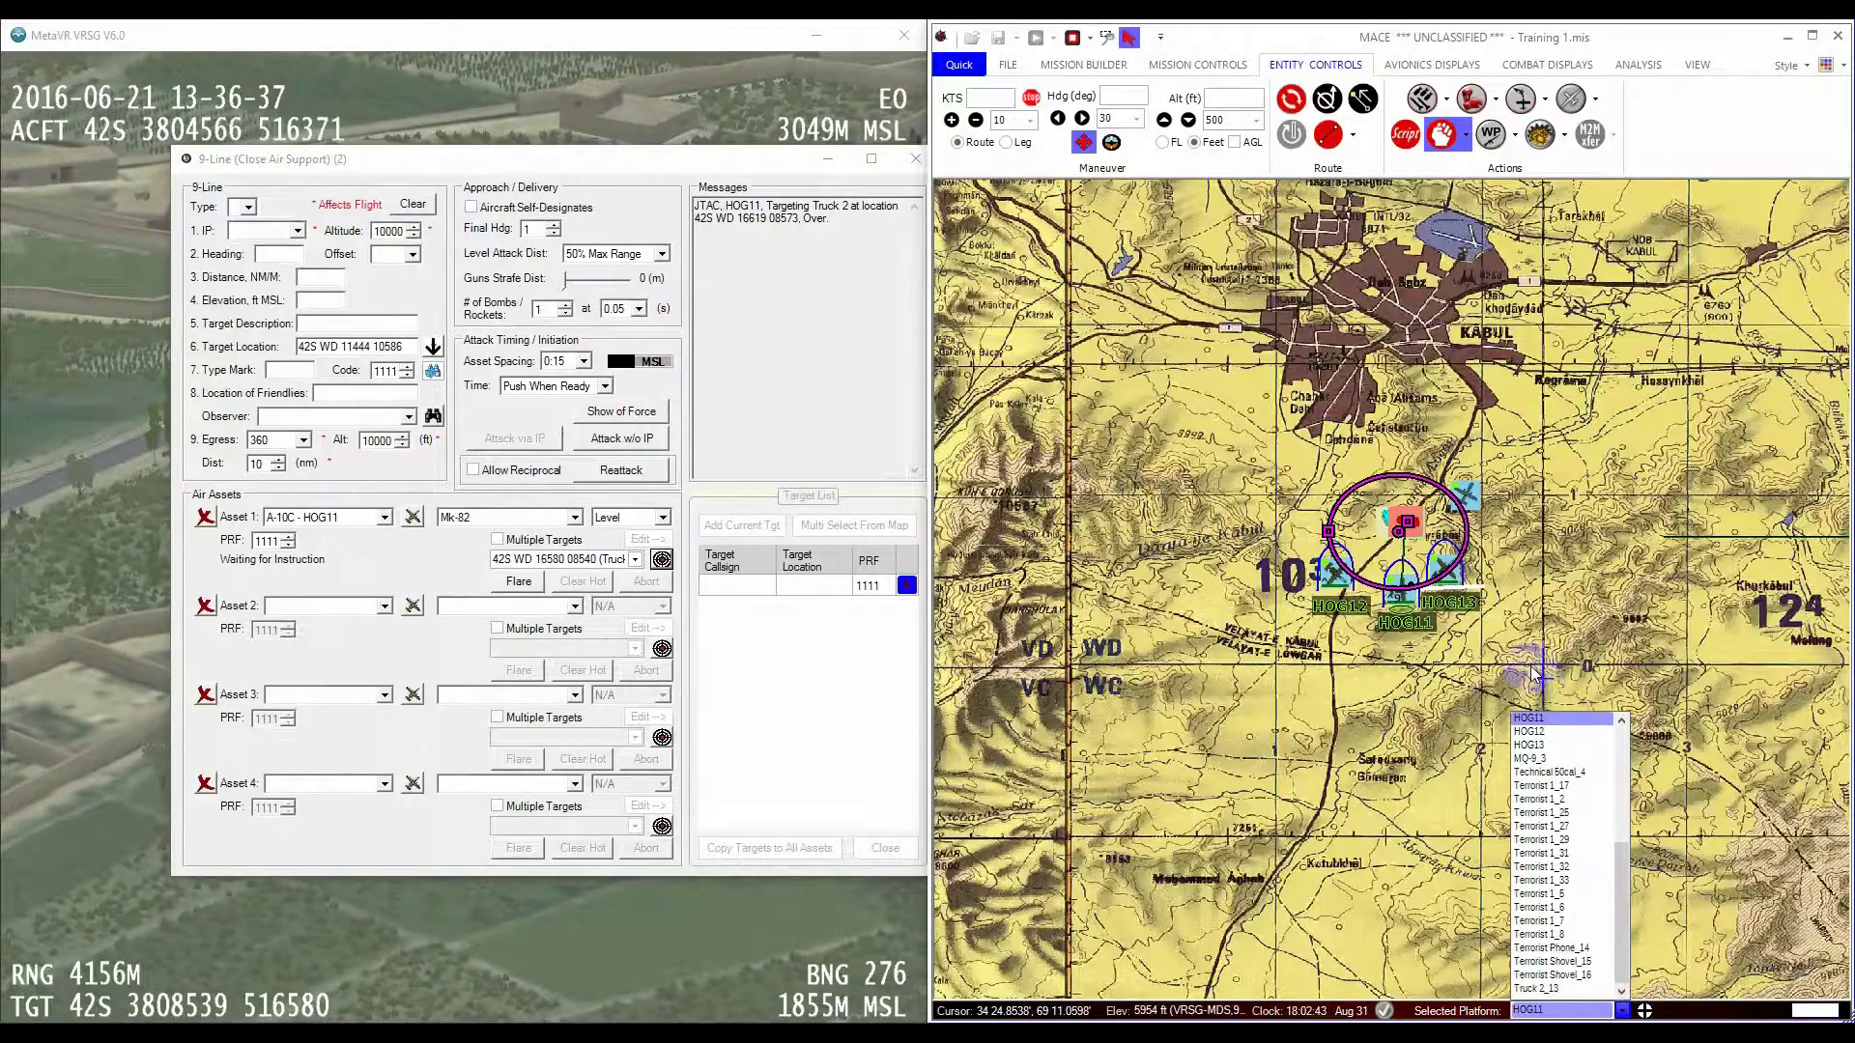
click(1551, 732)
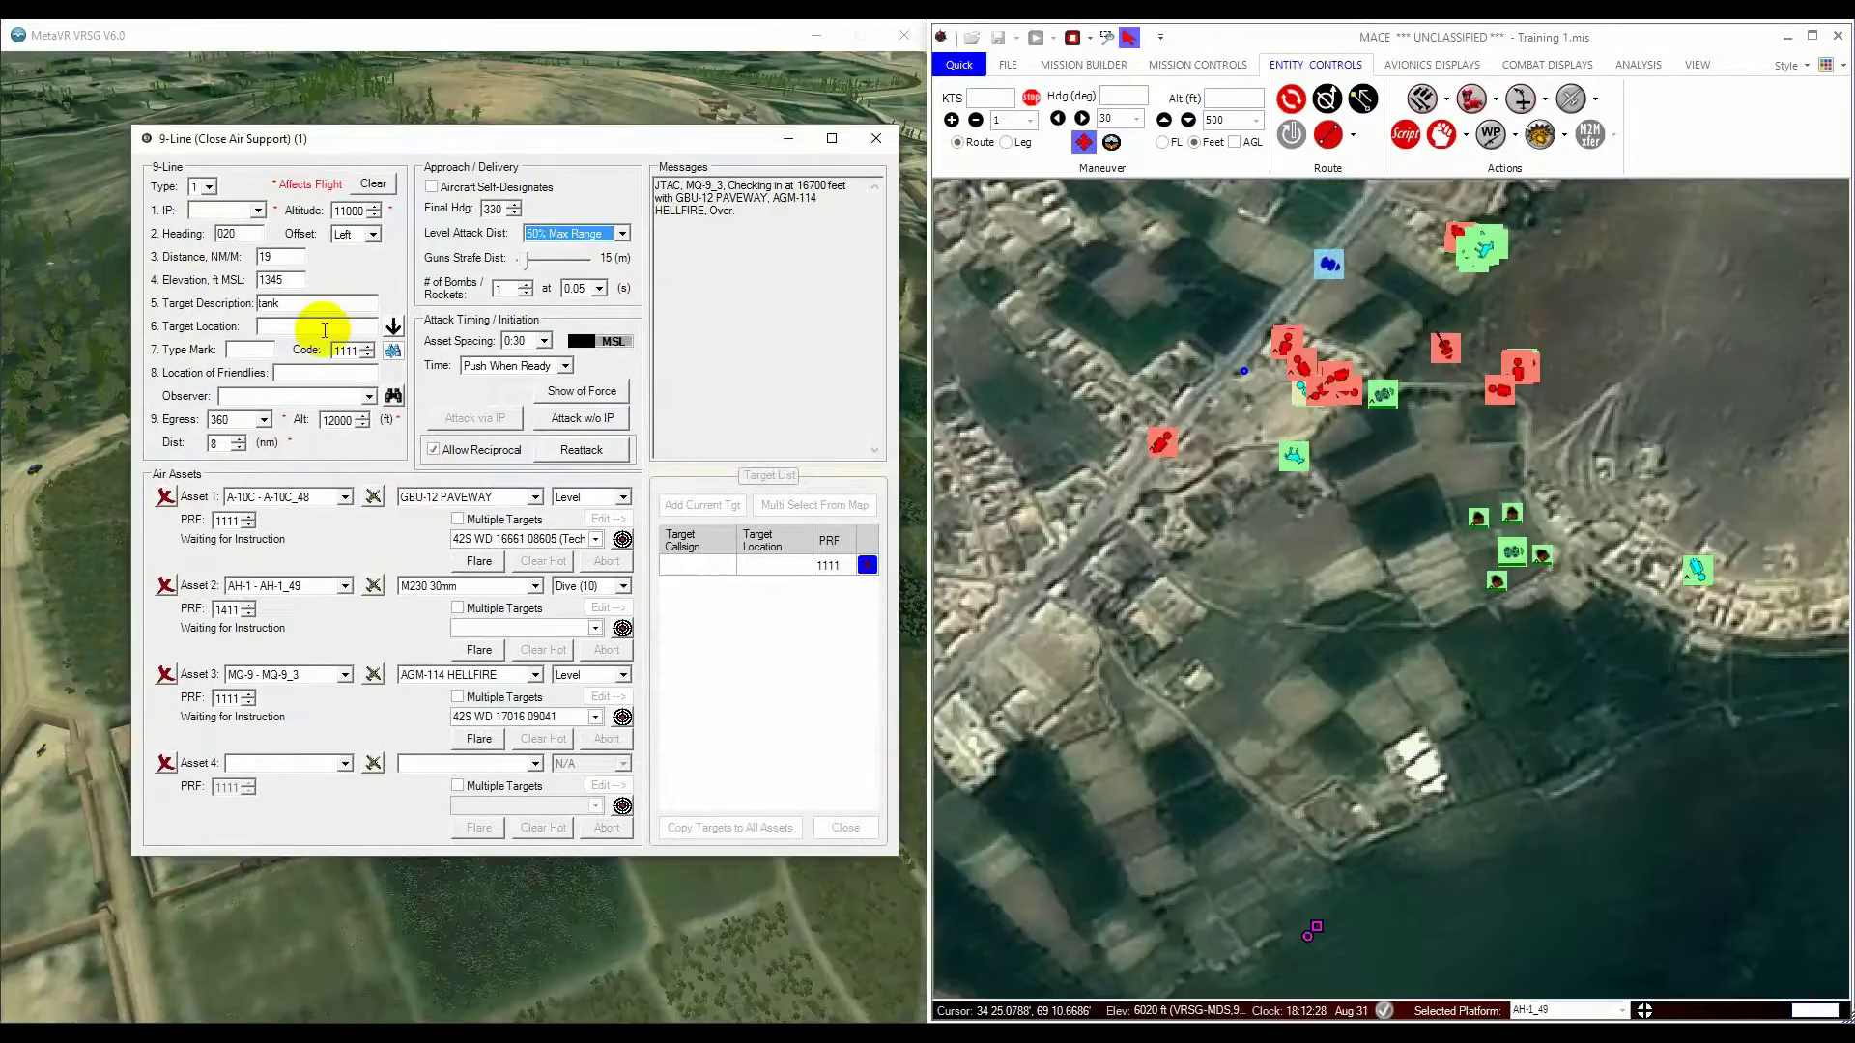
right_click(325, 329)
click(373, 413)
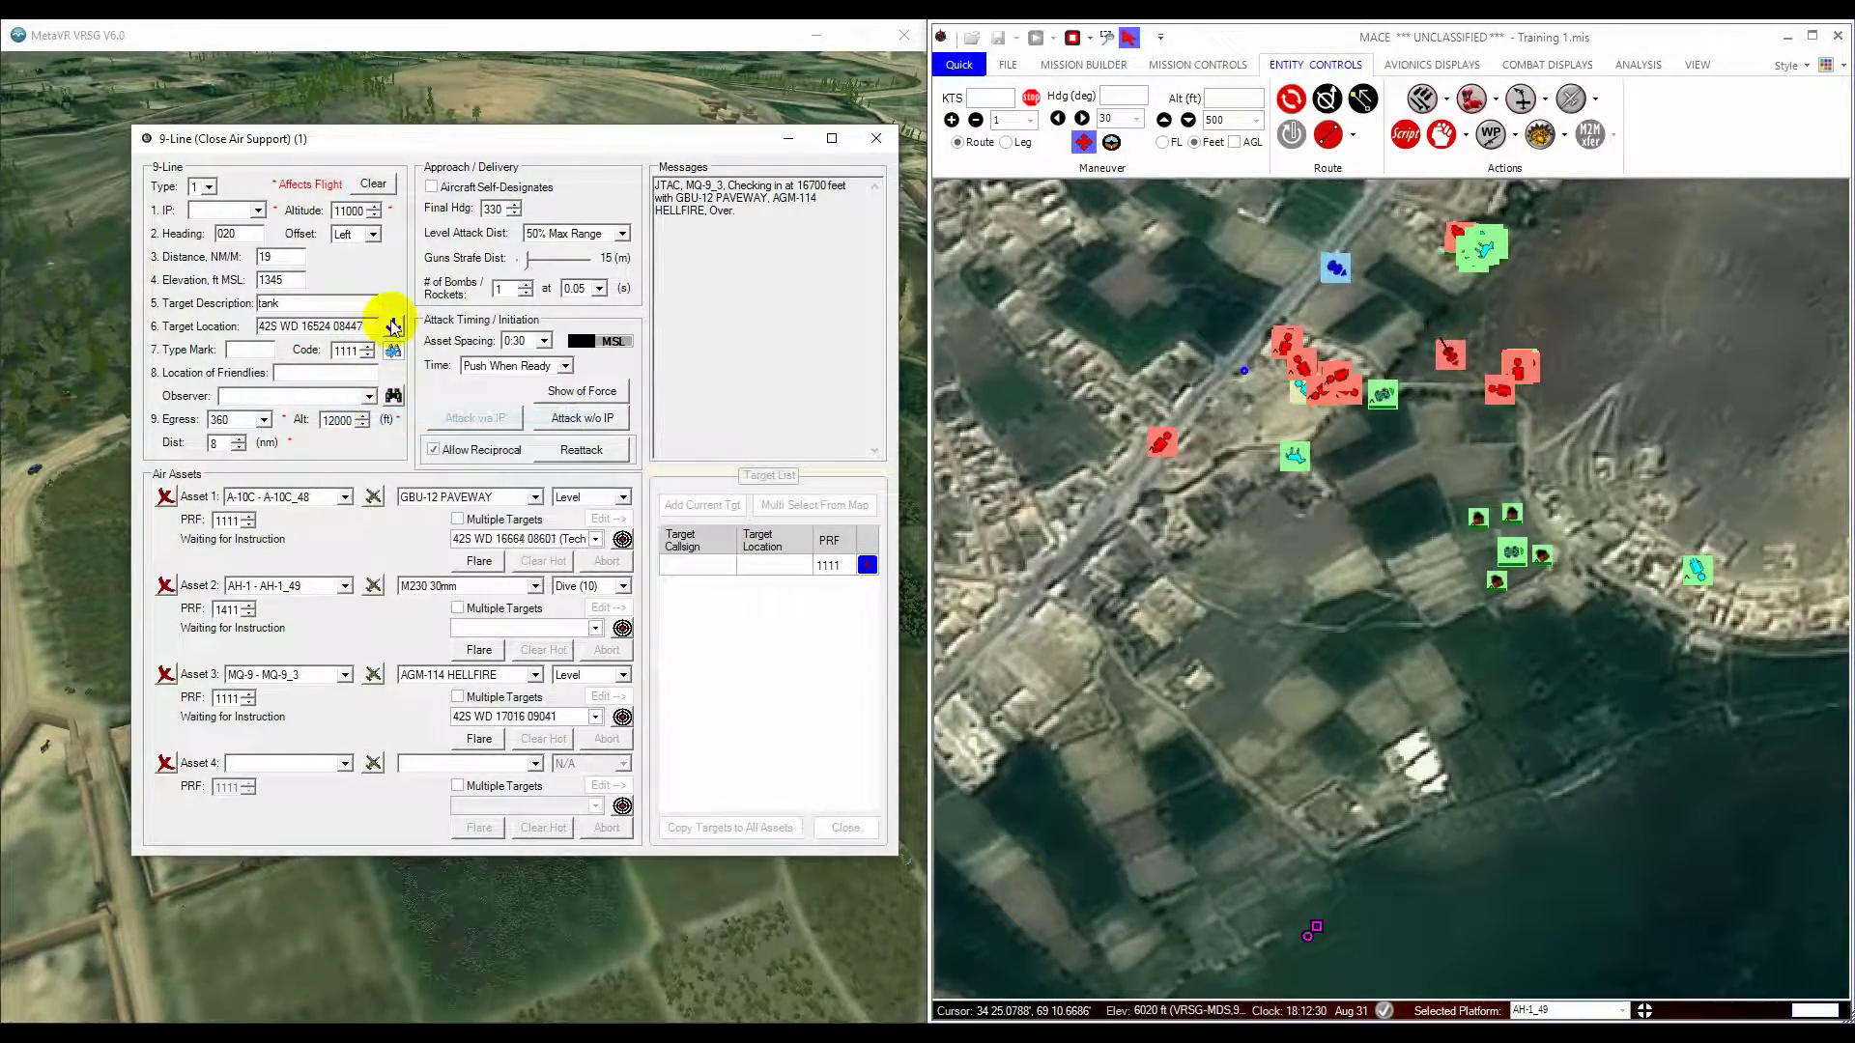
click(393, 327)
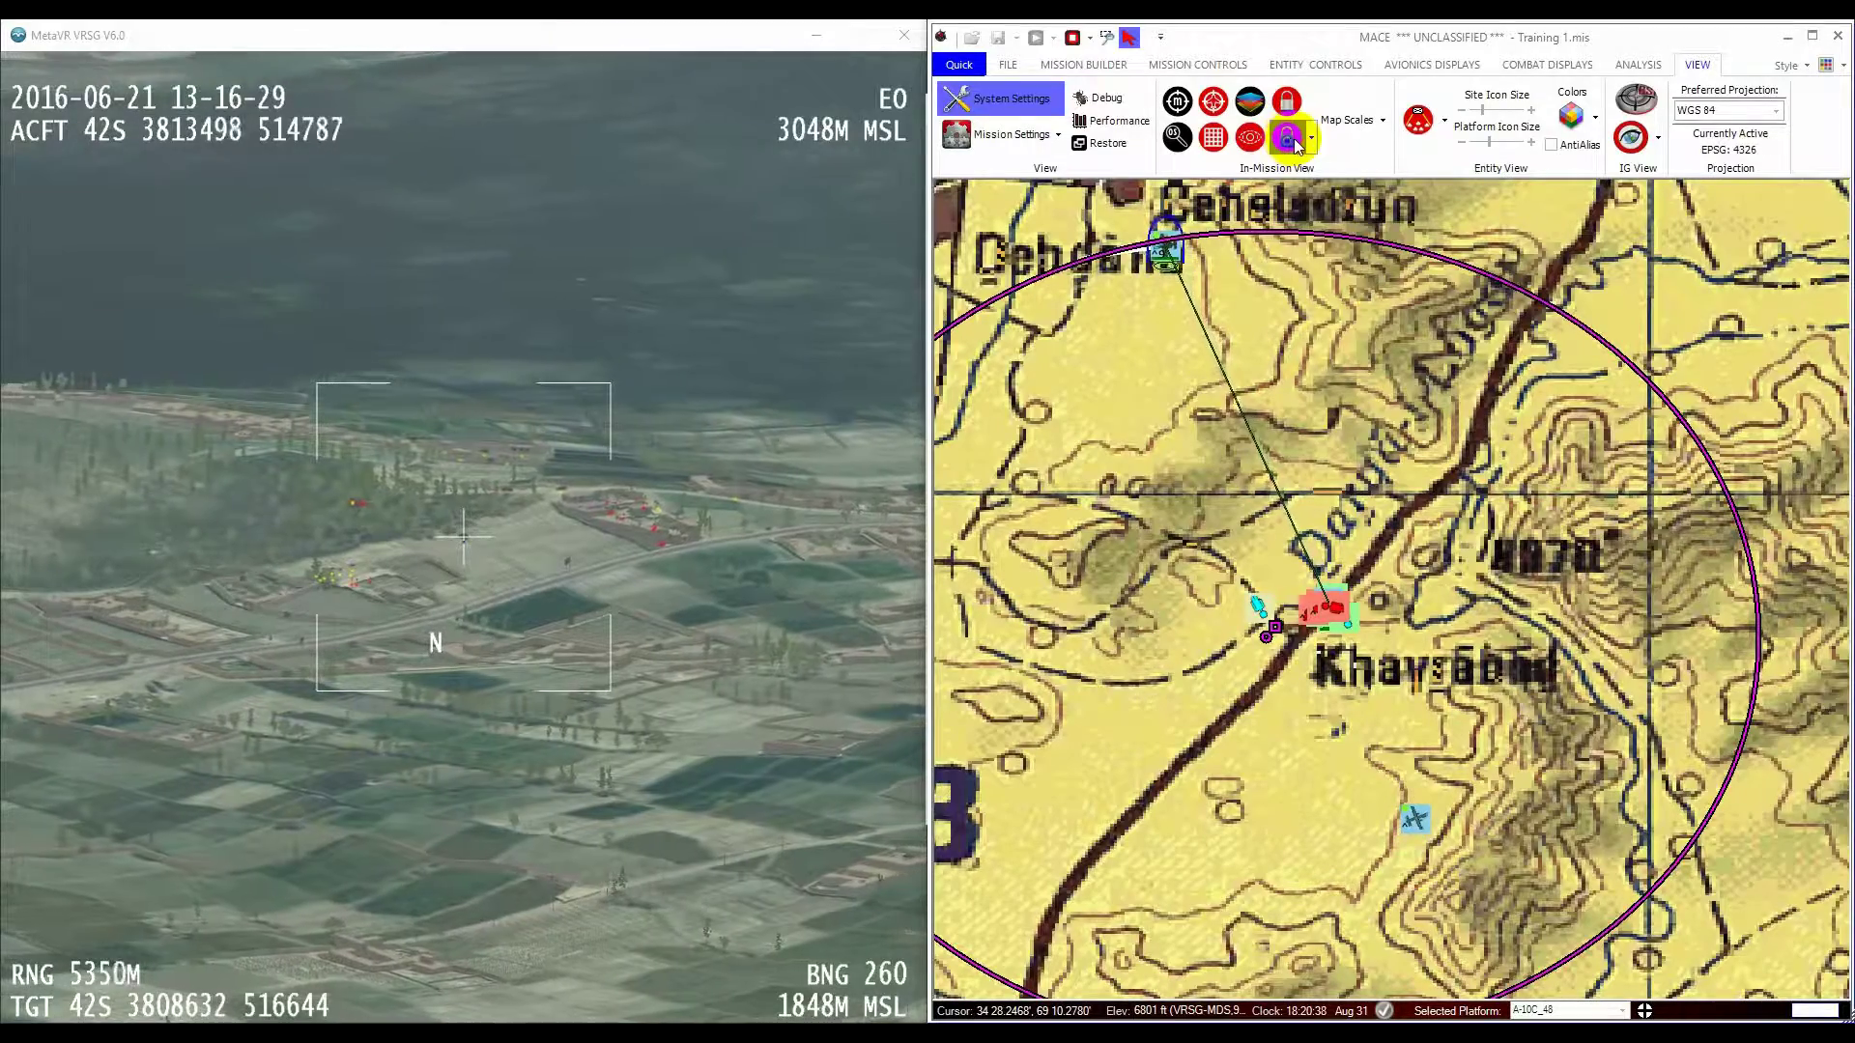
Step: Lock the map view on A-10C_48, cycling through MQ-9_3, and return to the 9-Line window
click(1302, 141)
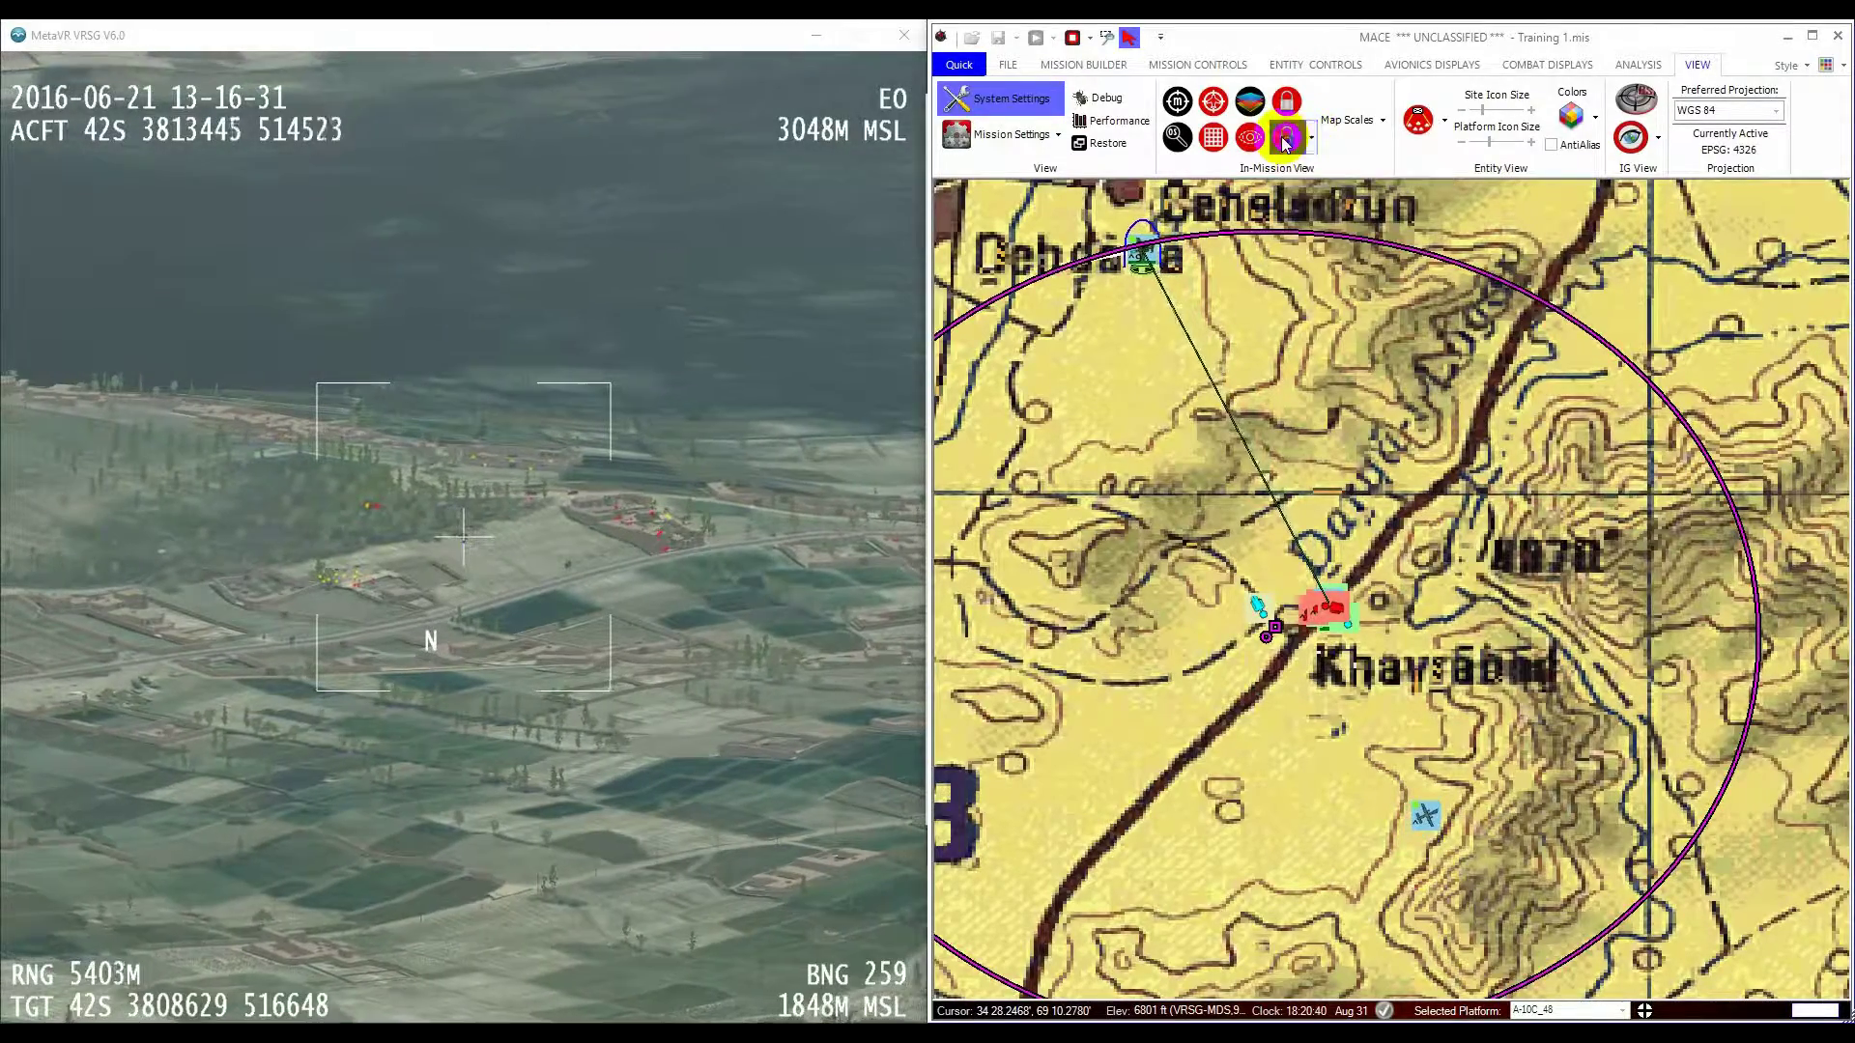
click(1438, 813)
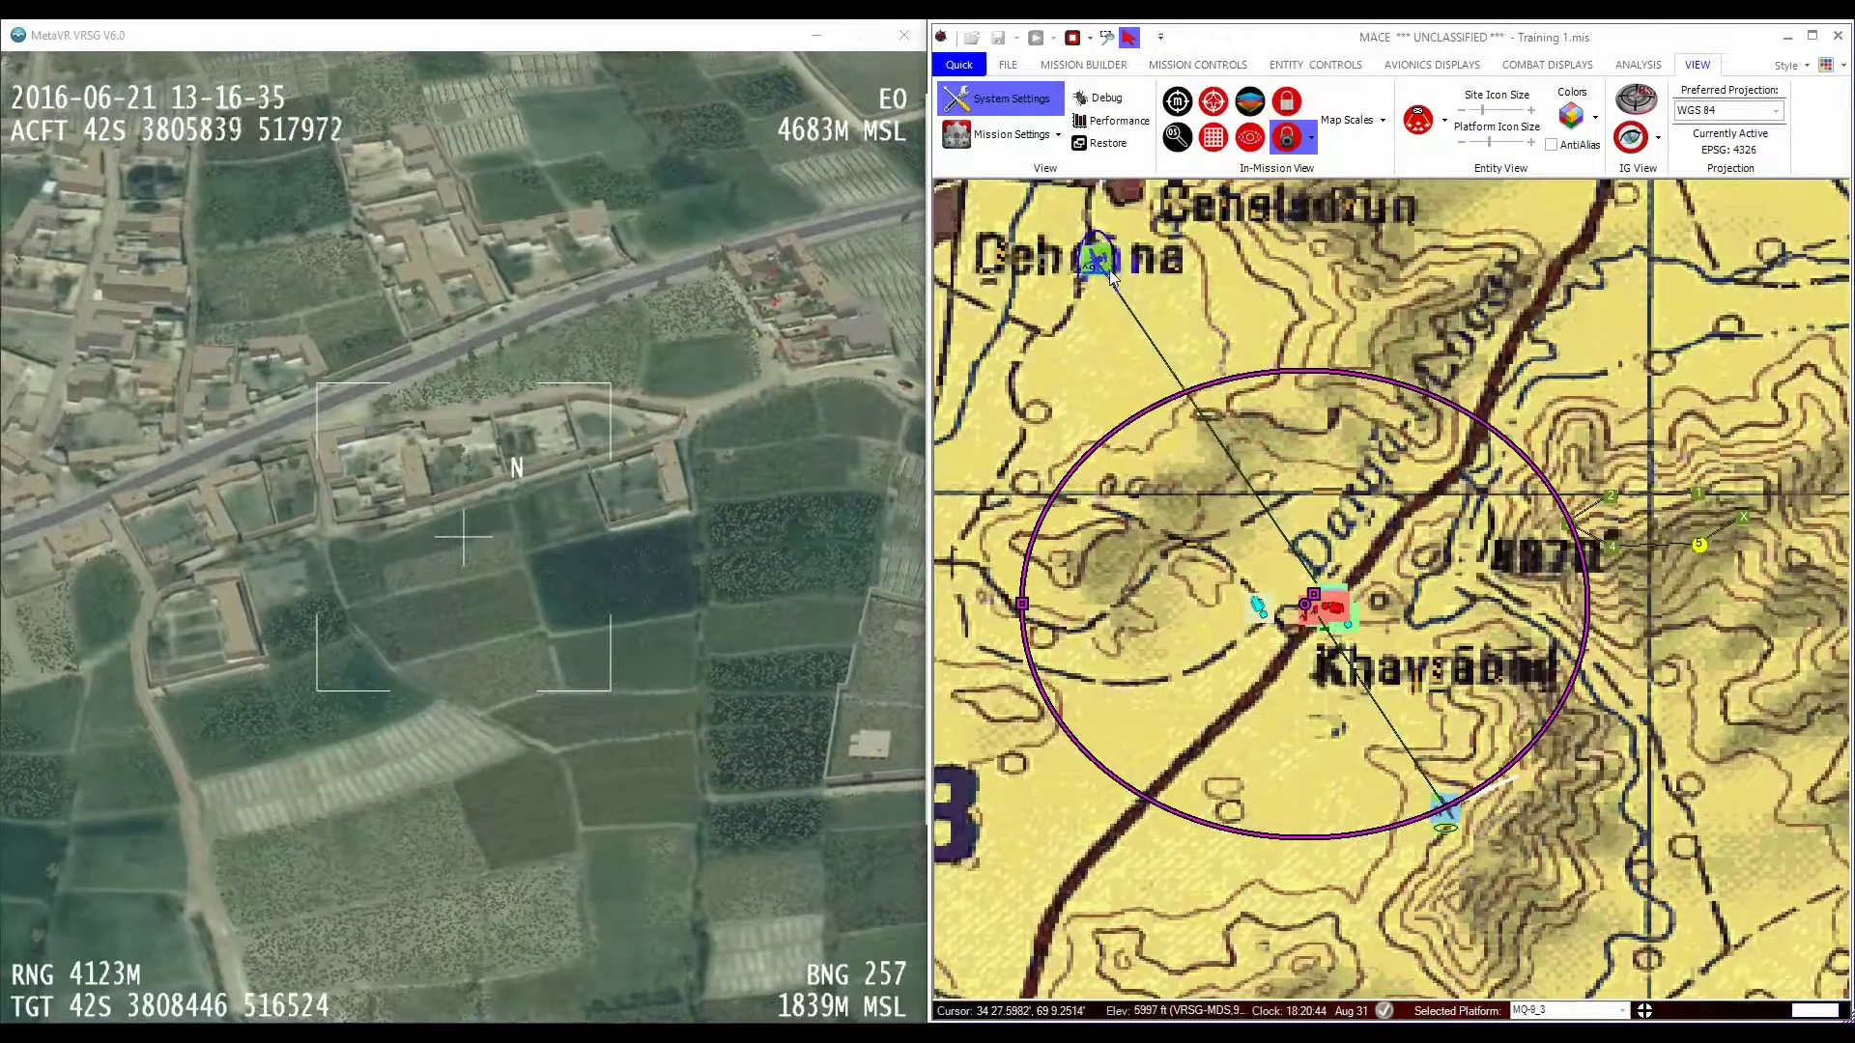
click(1098, 257)
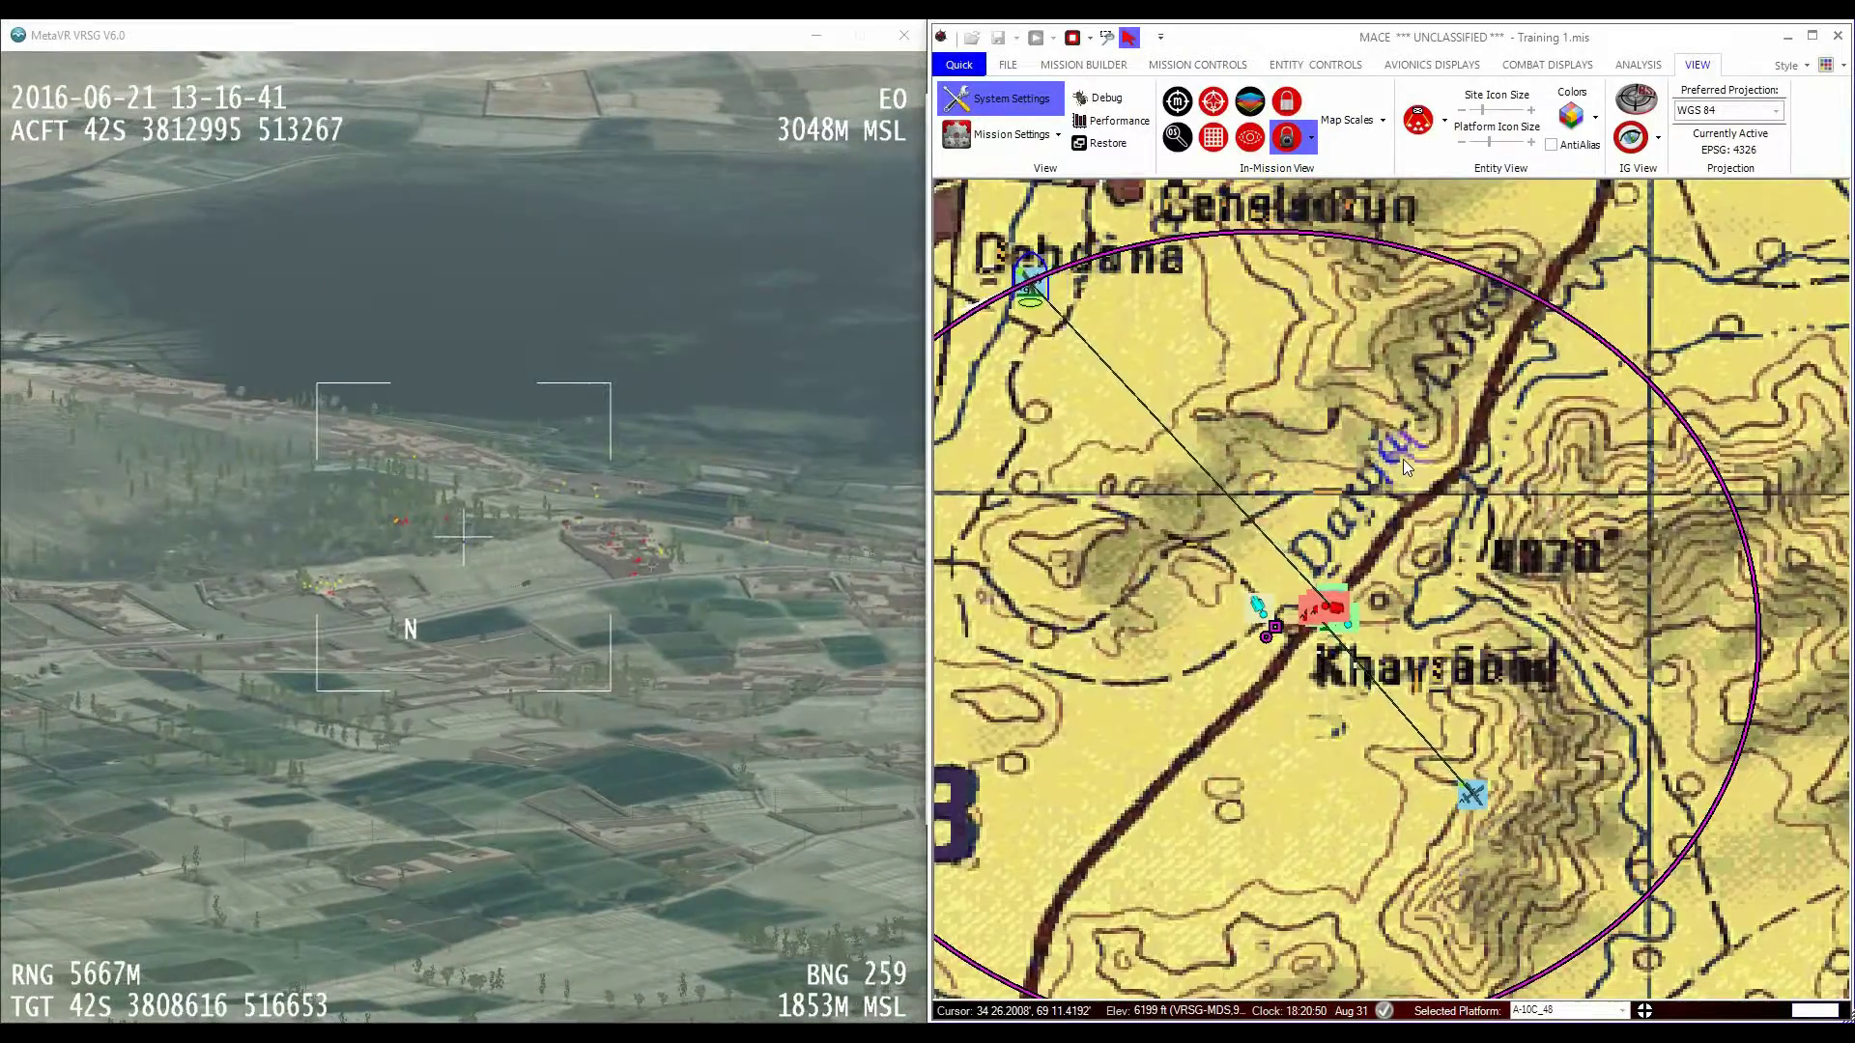
key(alt+Tab)
key(alt+Tab)
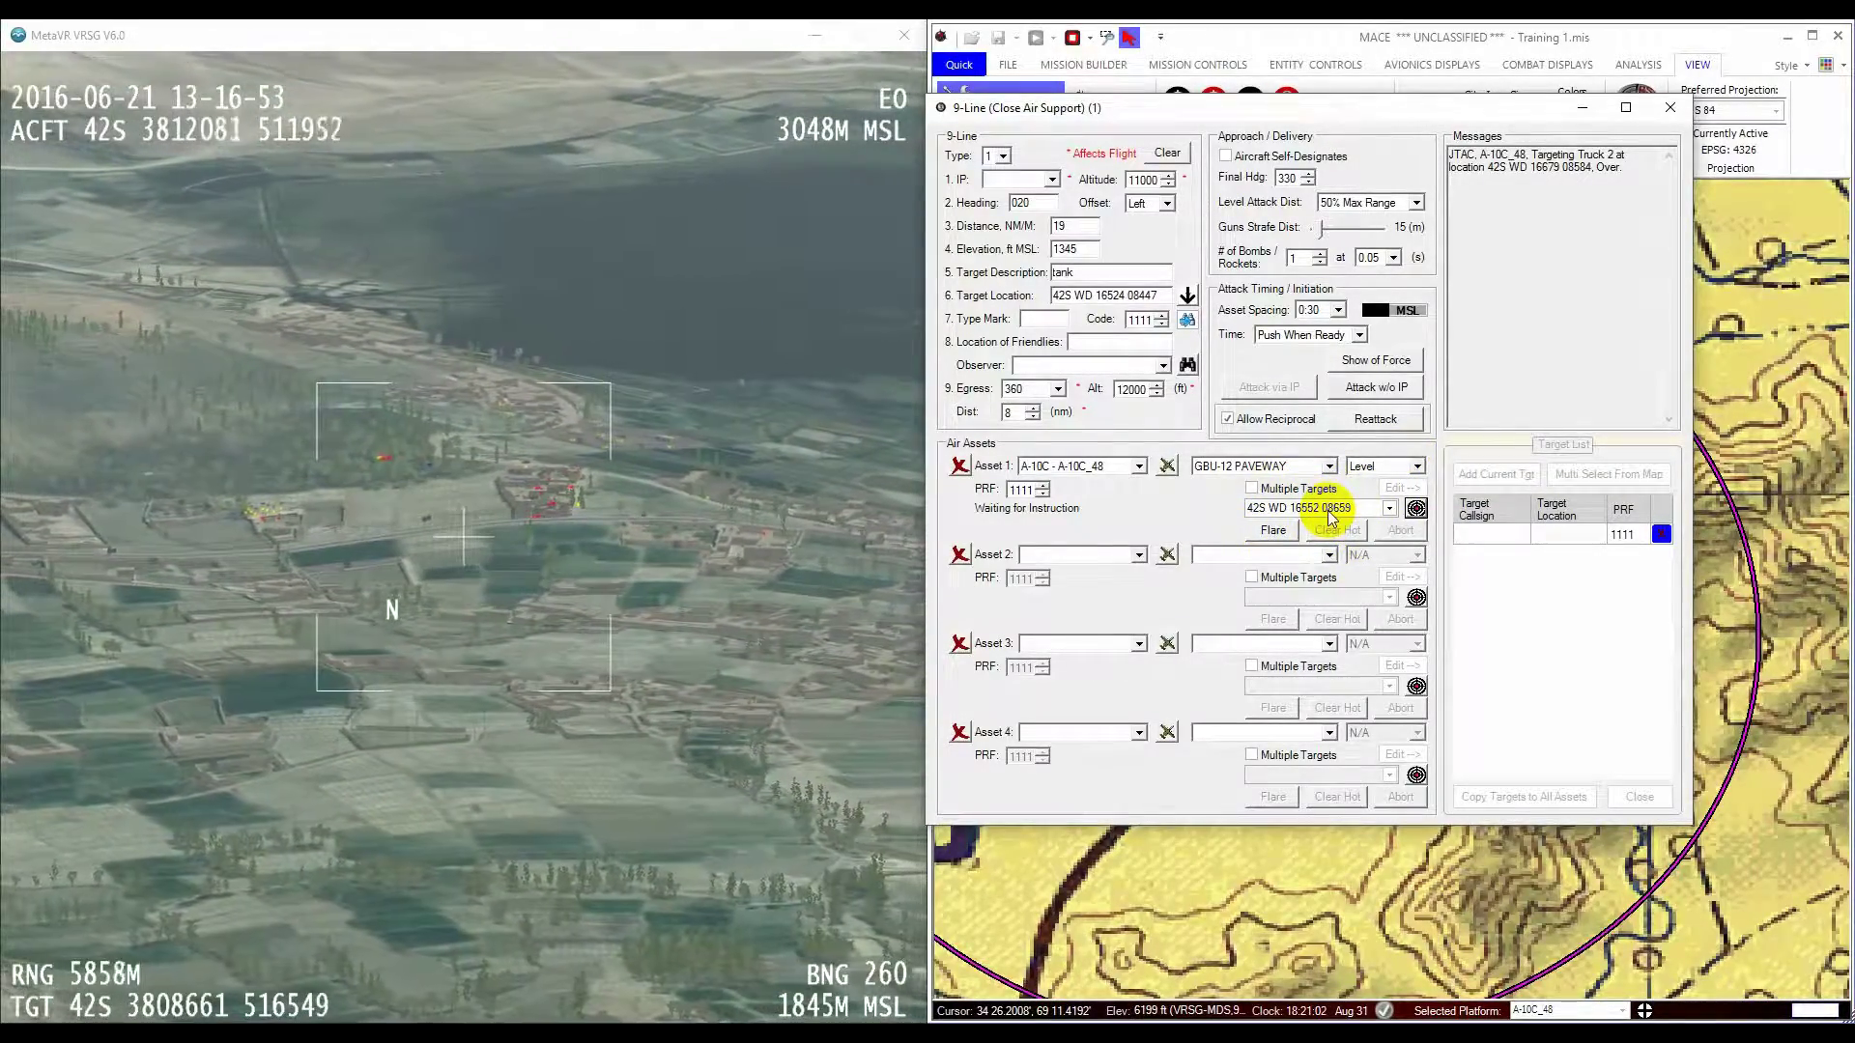
click(1138, 555)
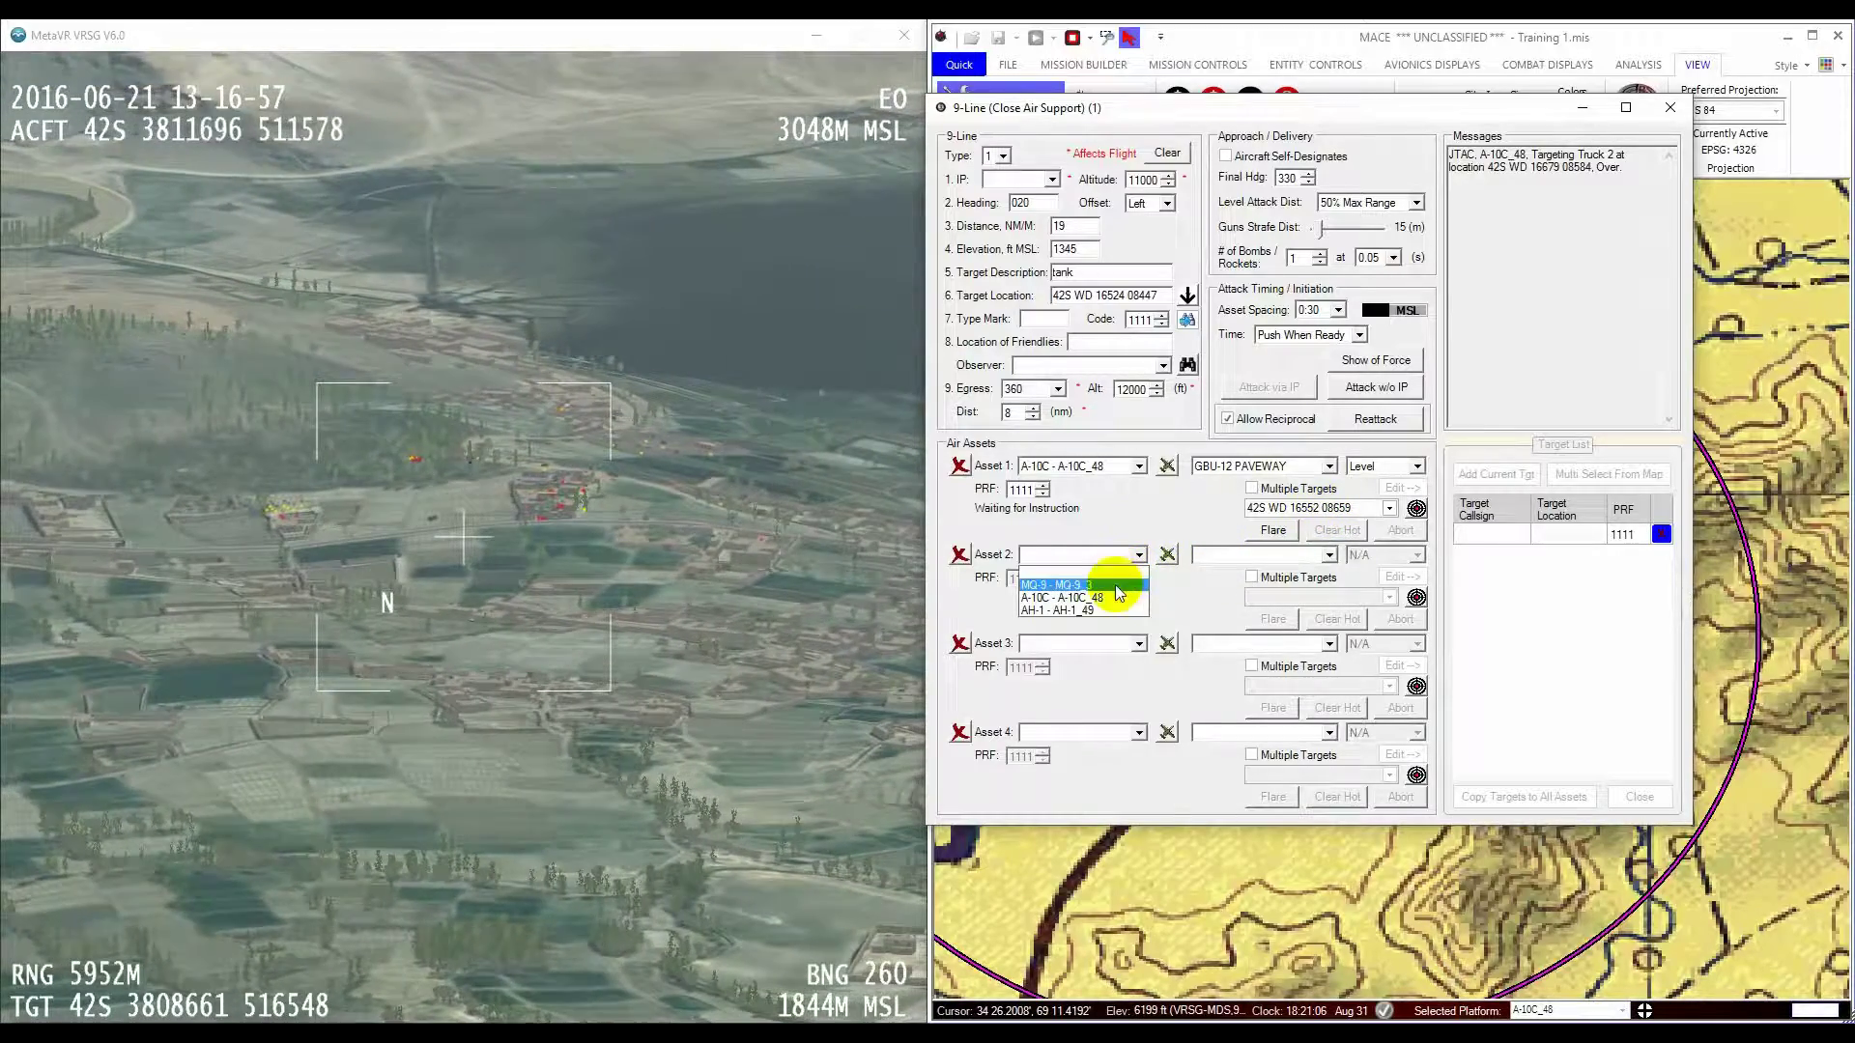
click(1093, 609)
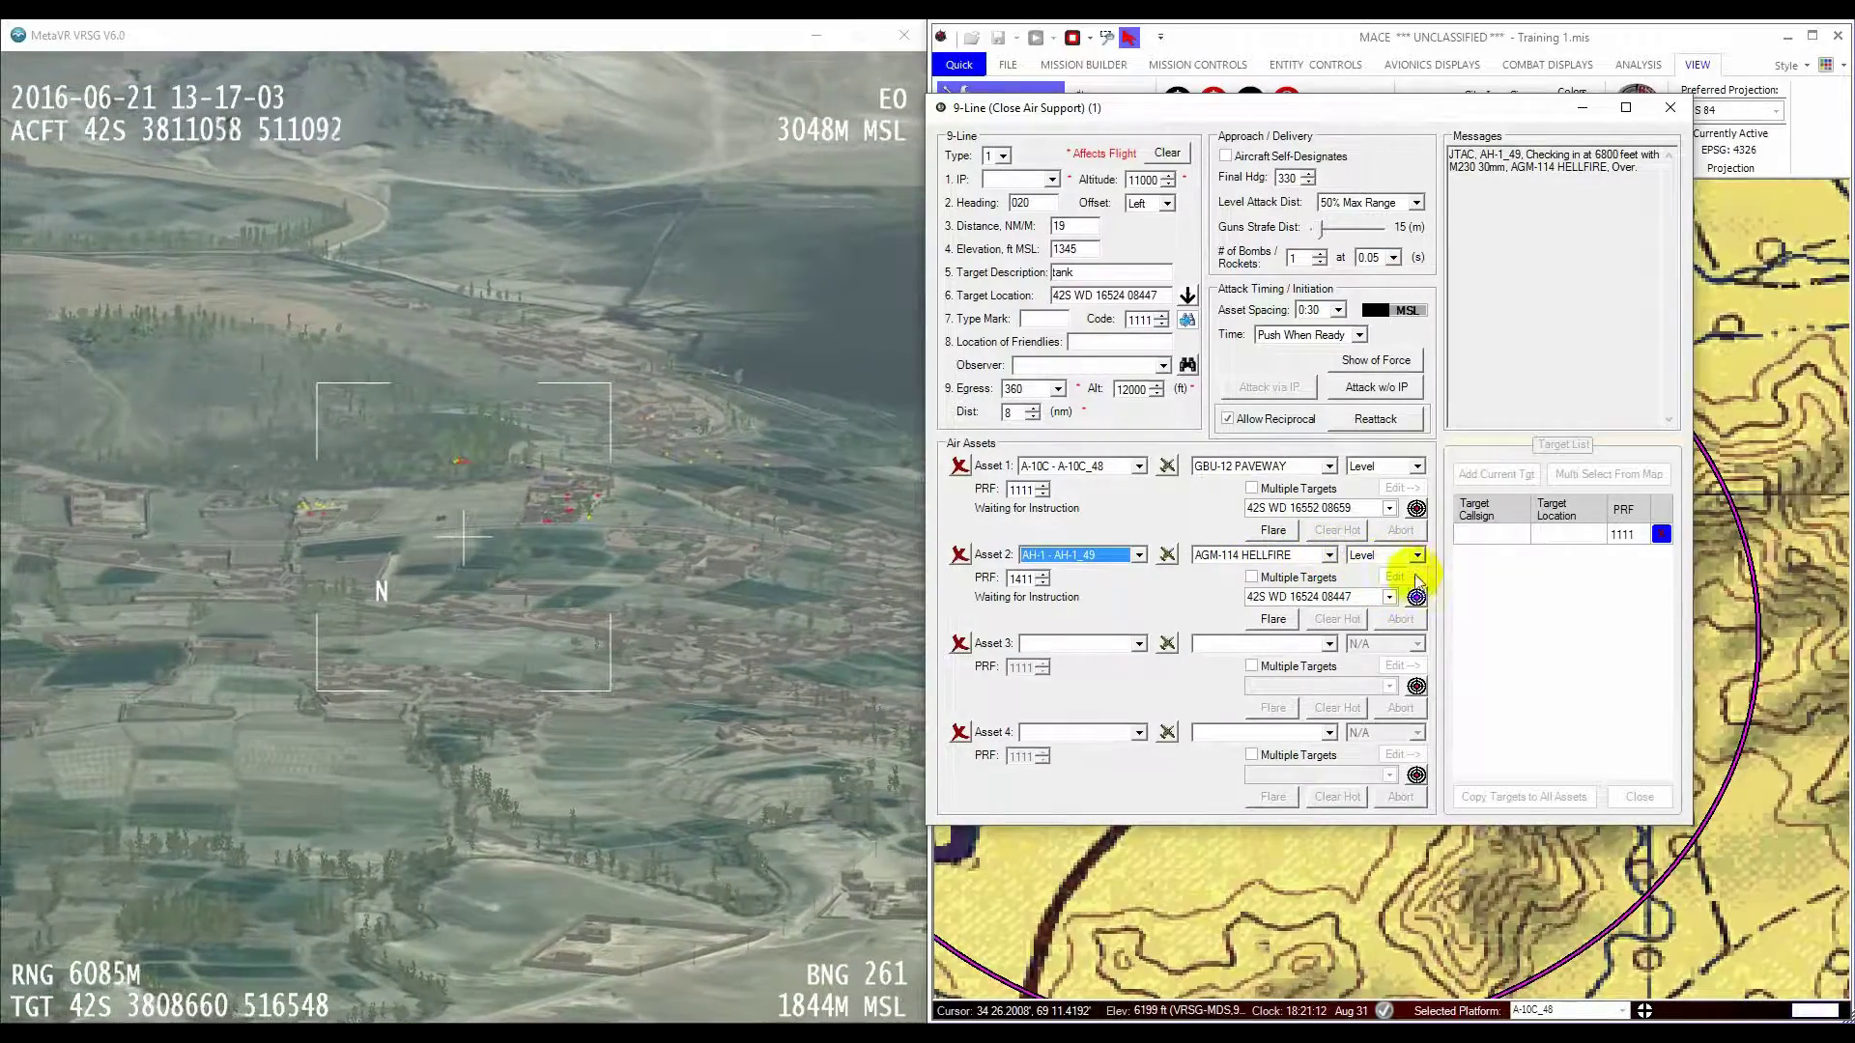
Step: Move the 9-Line window left and retarget Asset 1 onto Terrorist 1 from the map
drag(1357, 114, 680, 121)
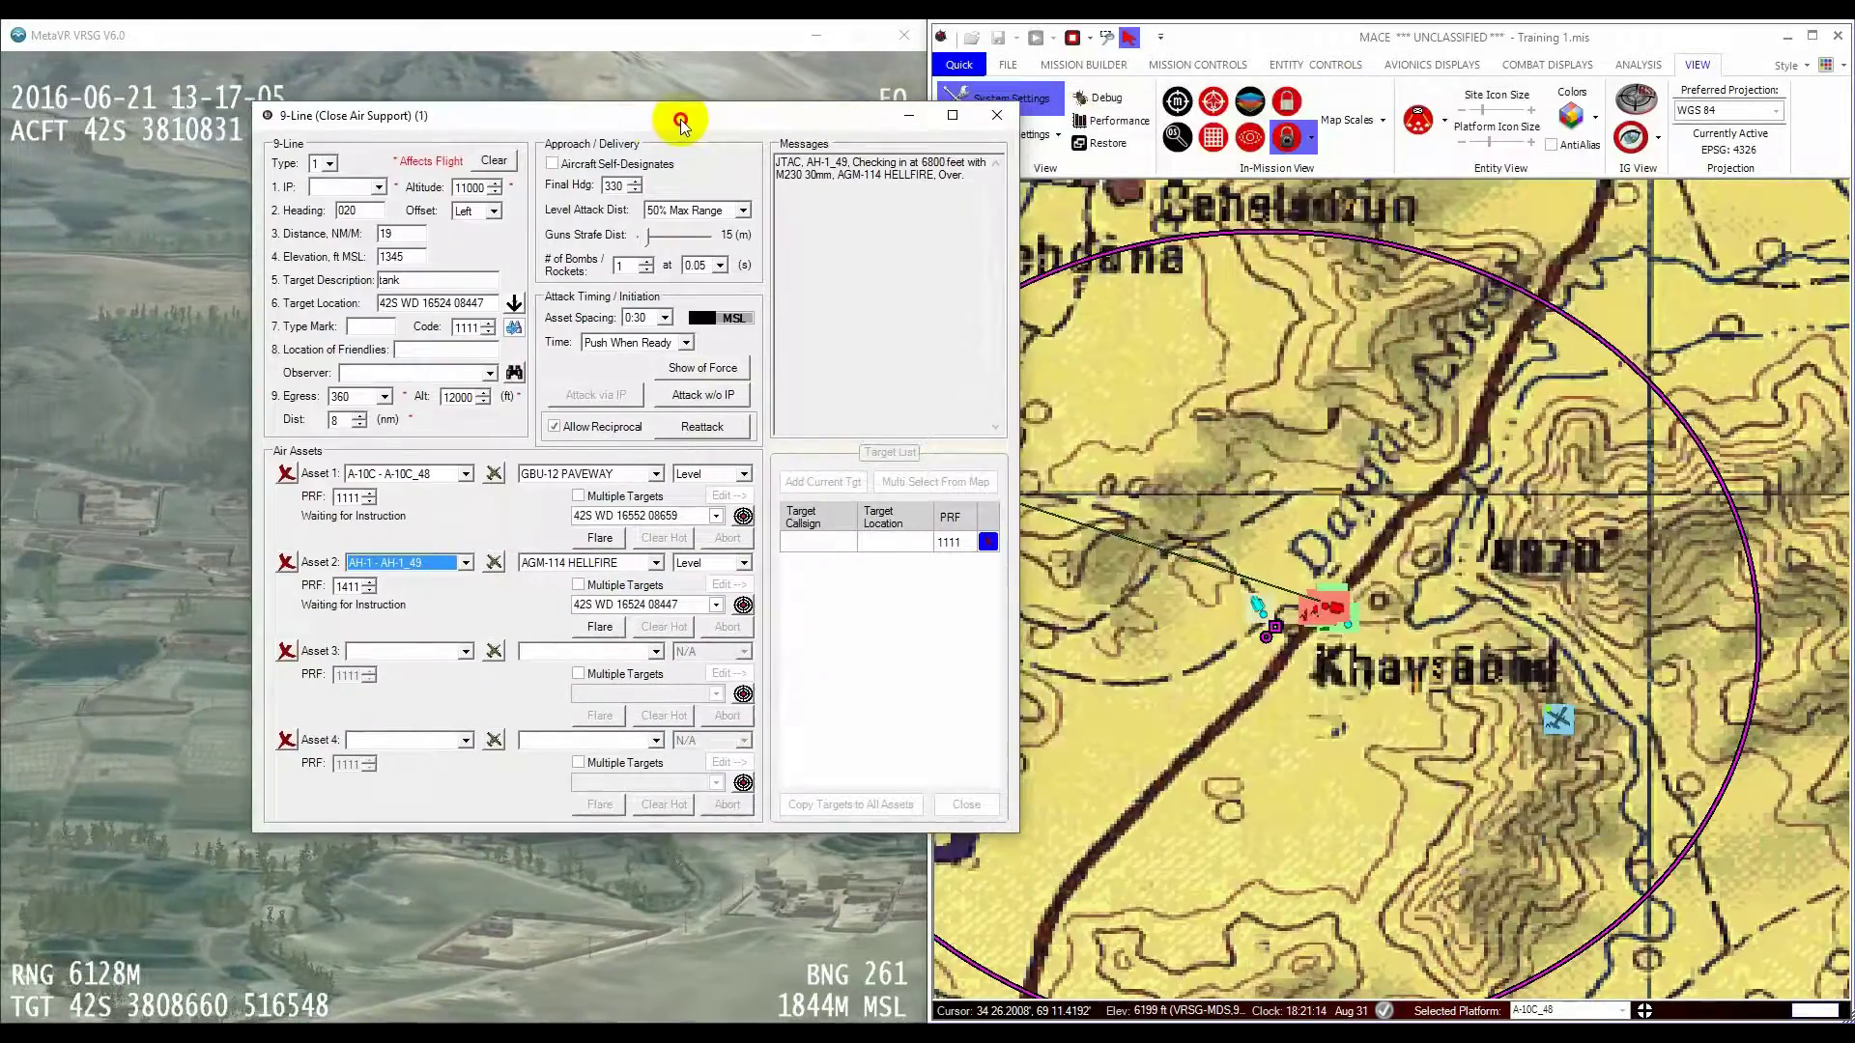
click(739, 515)
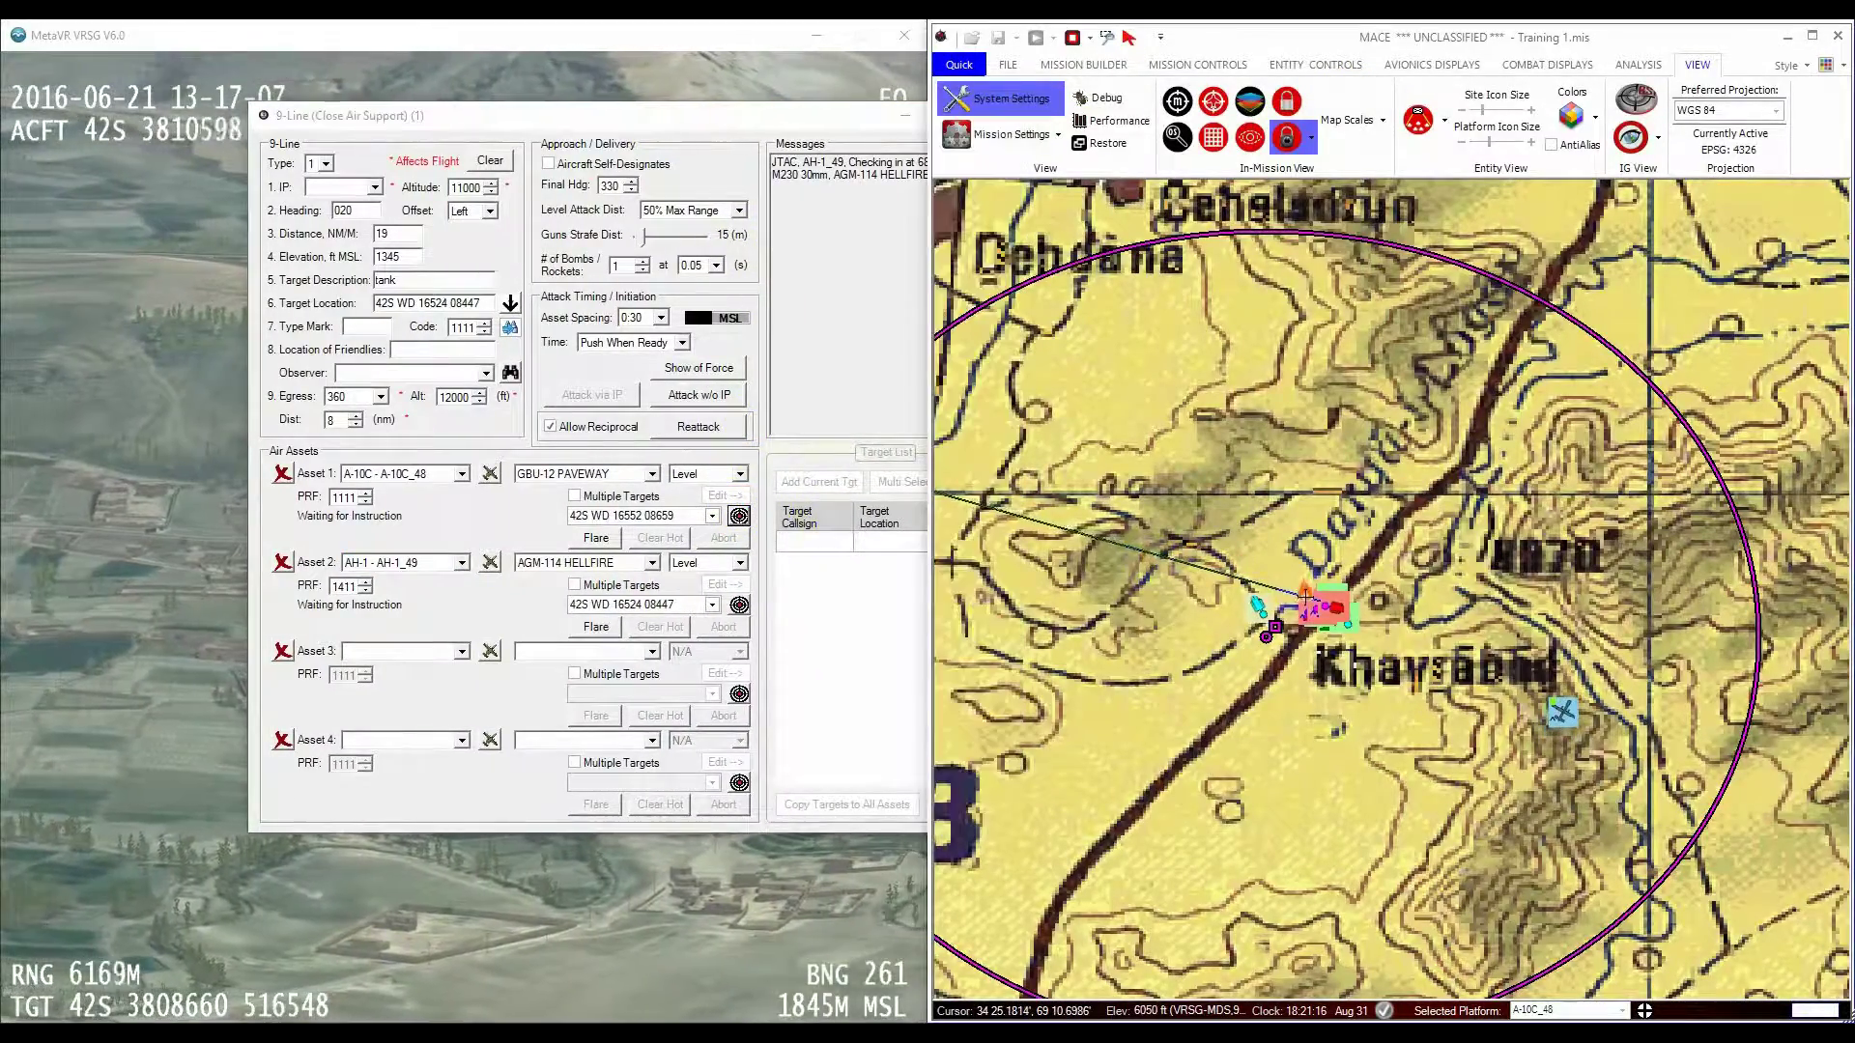
click(504, 492)
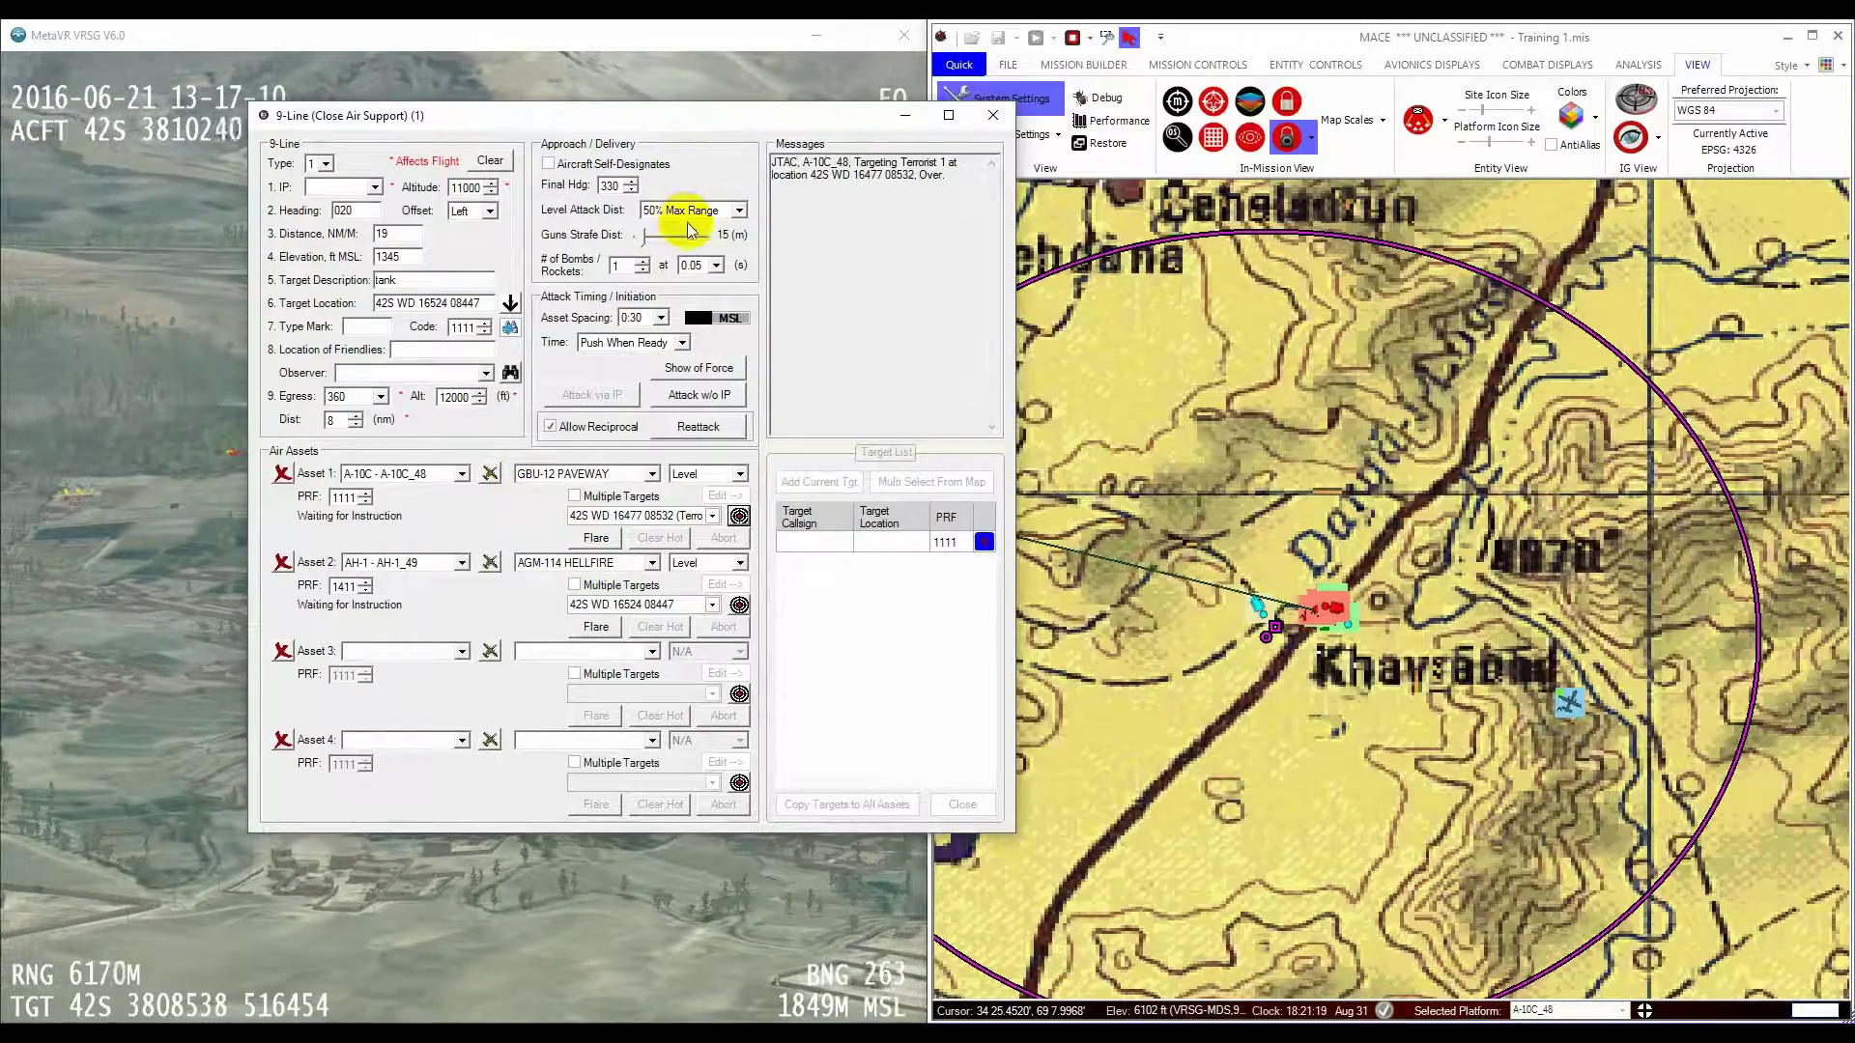
Step: Arm AH-1_49 with the M230 30mm gun in a Dive (45) attack profile
click(731, 562)
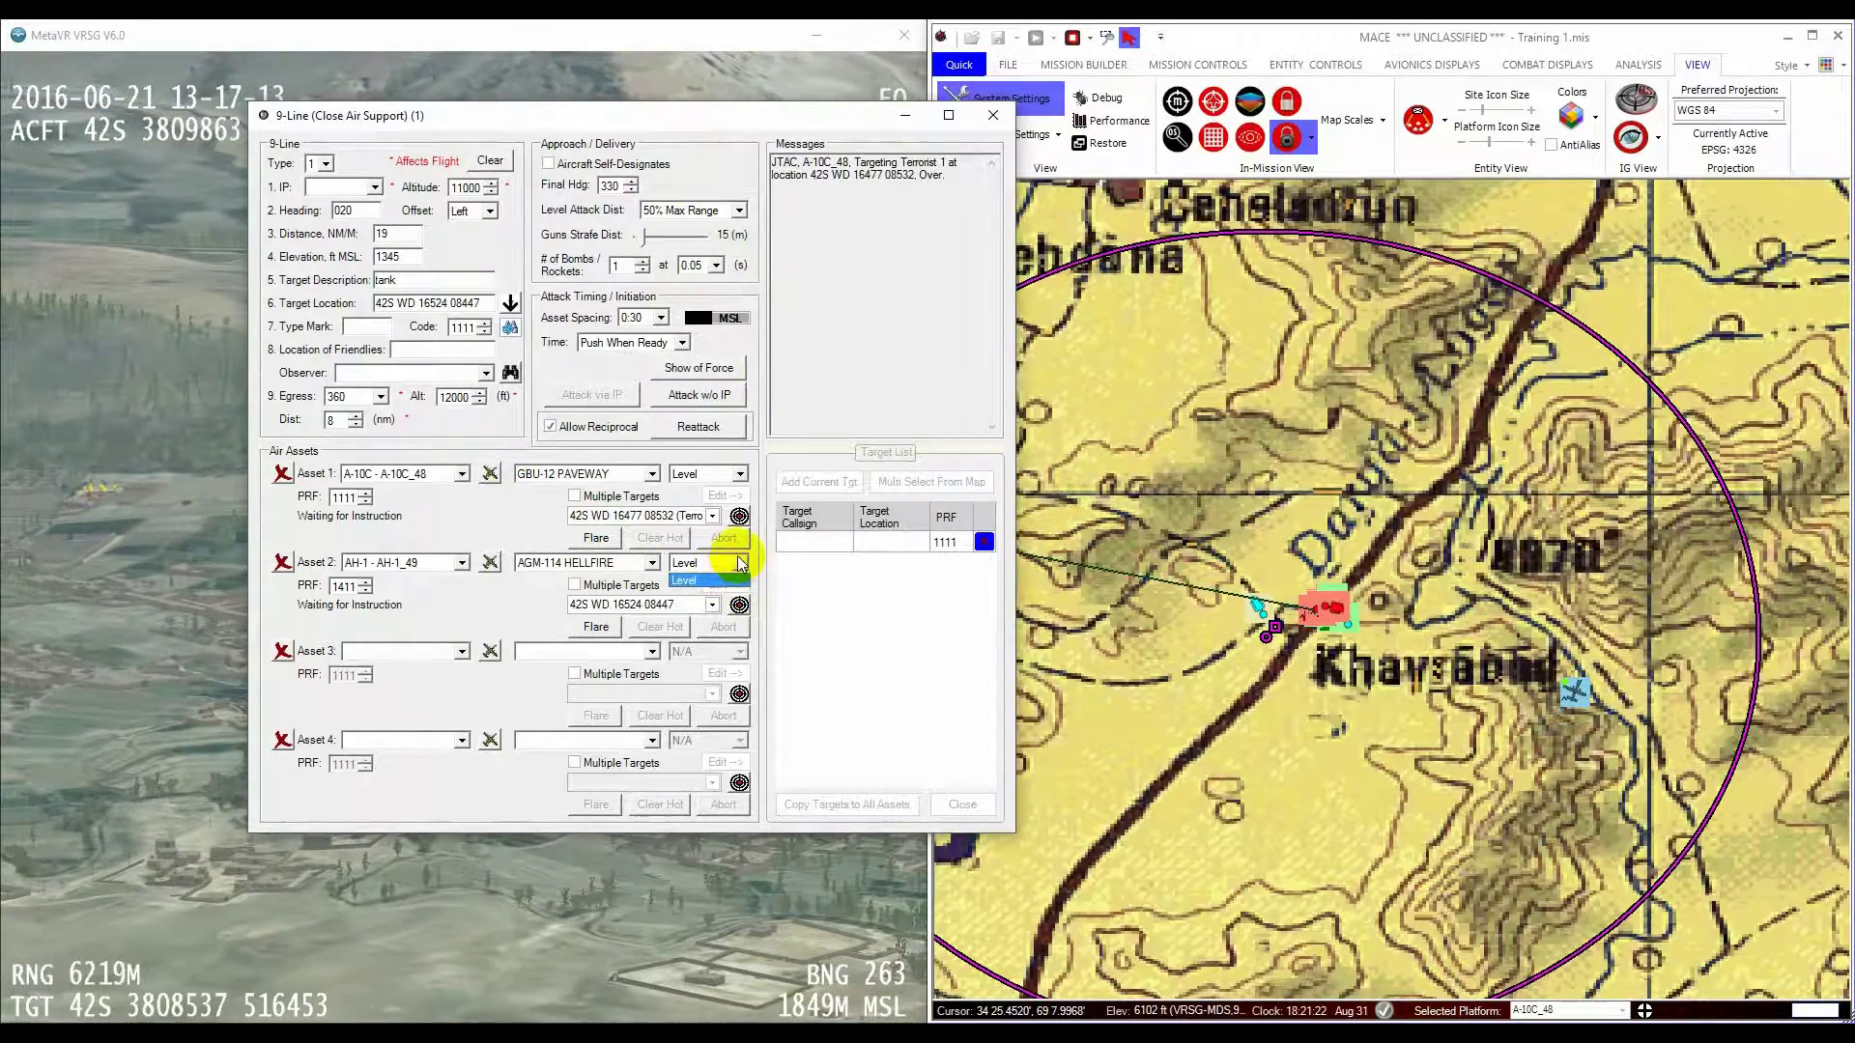
click(740, 580)
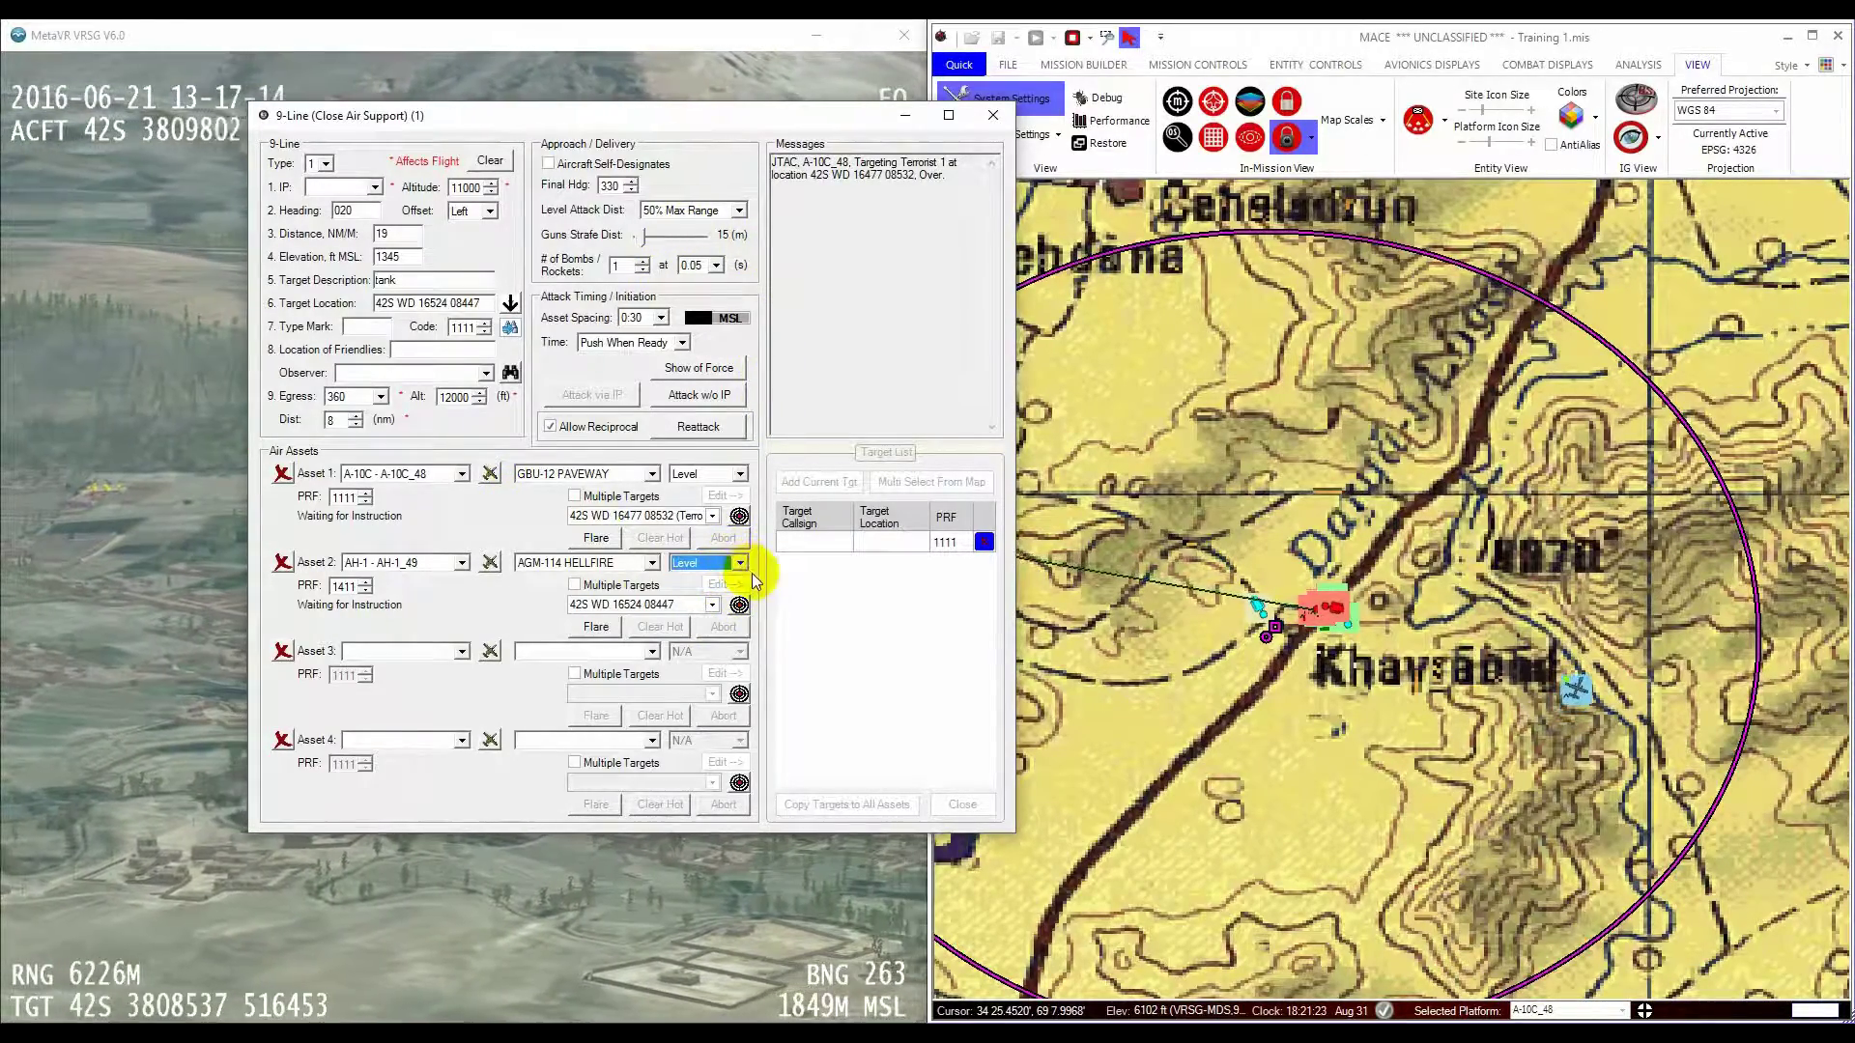
click(652, 562)
click(637, 594)
click(724, 562)
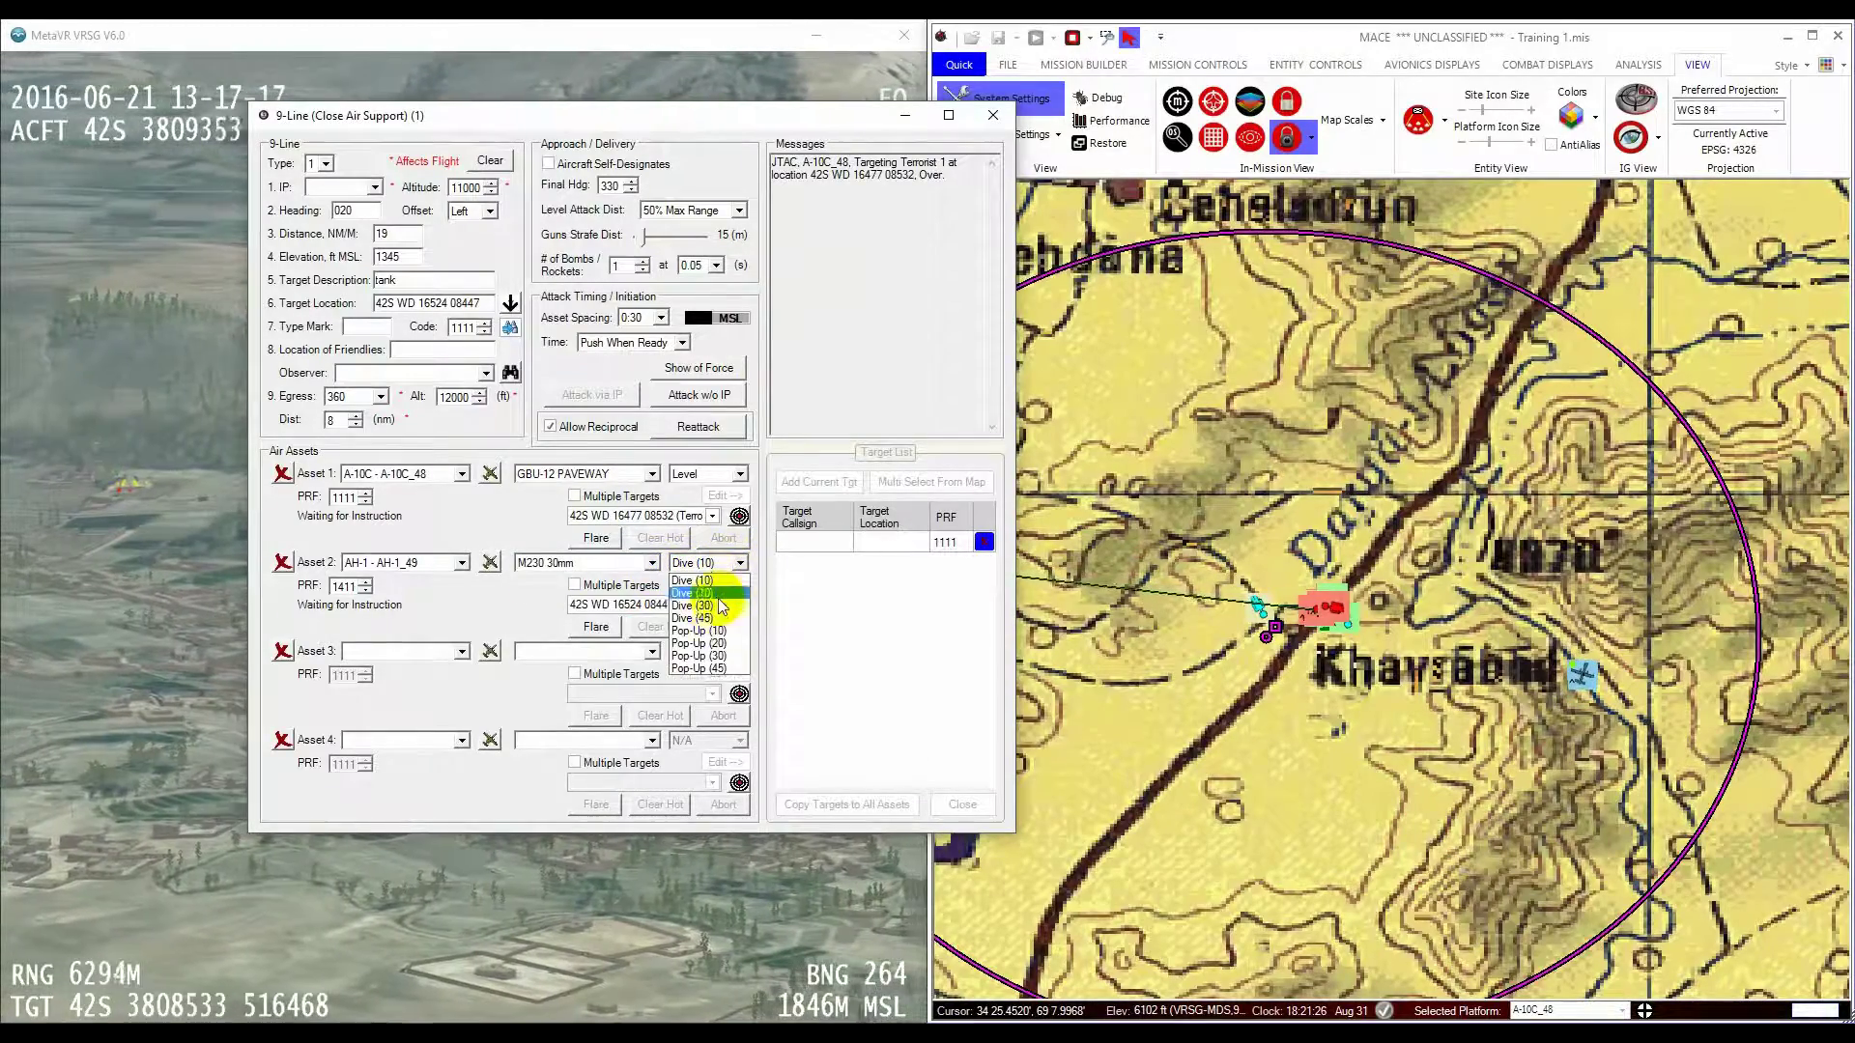
click(717, 621)
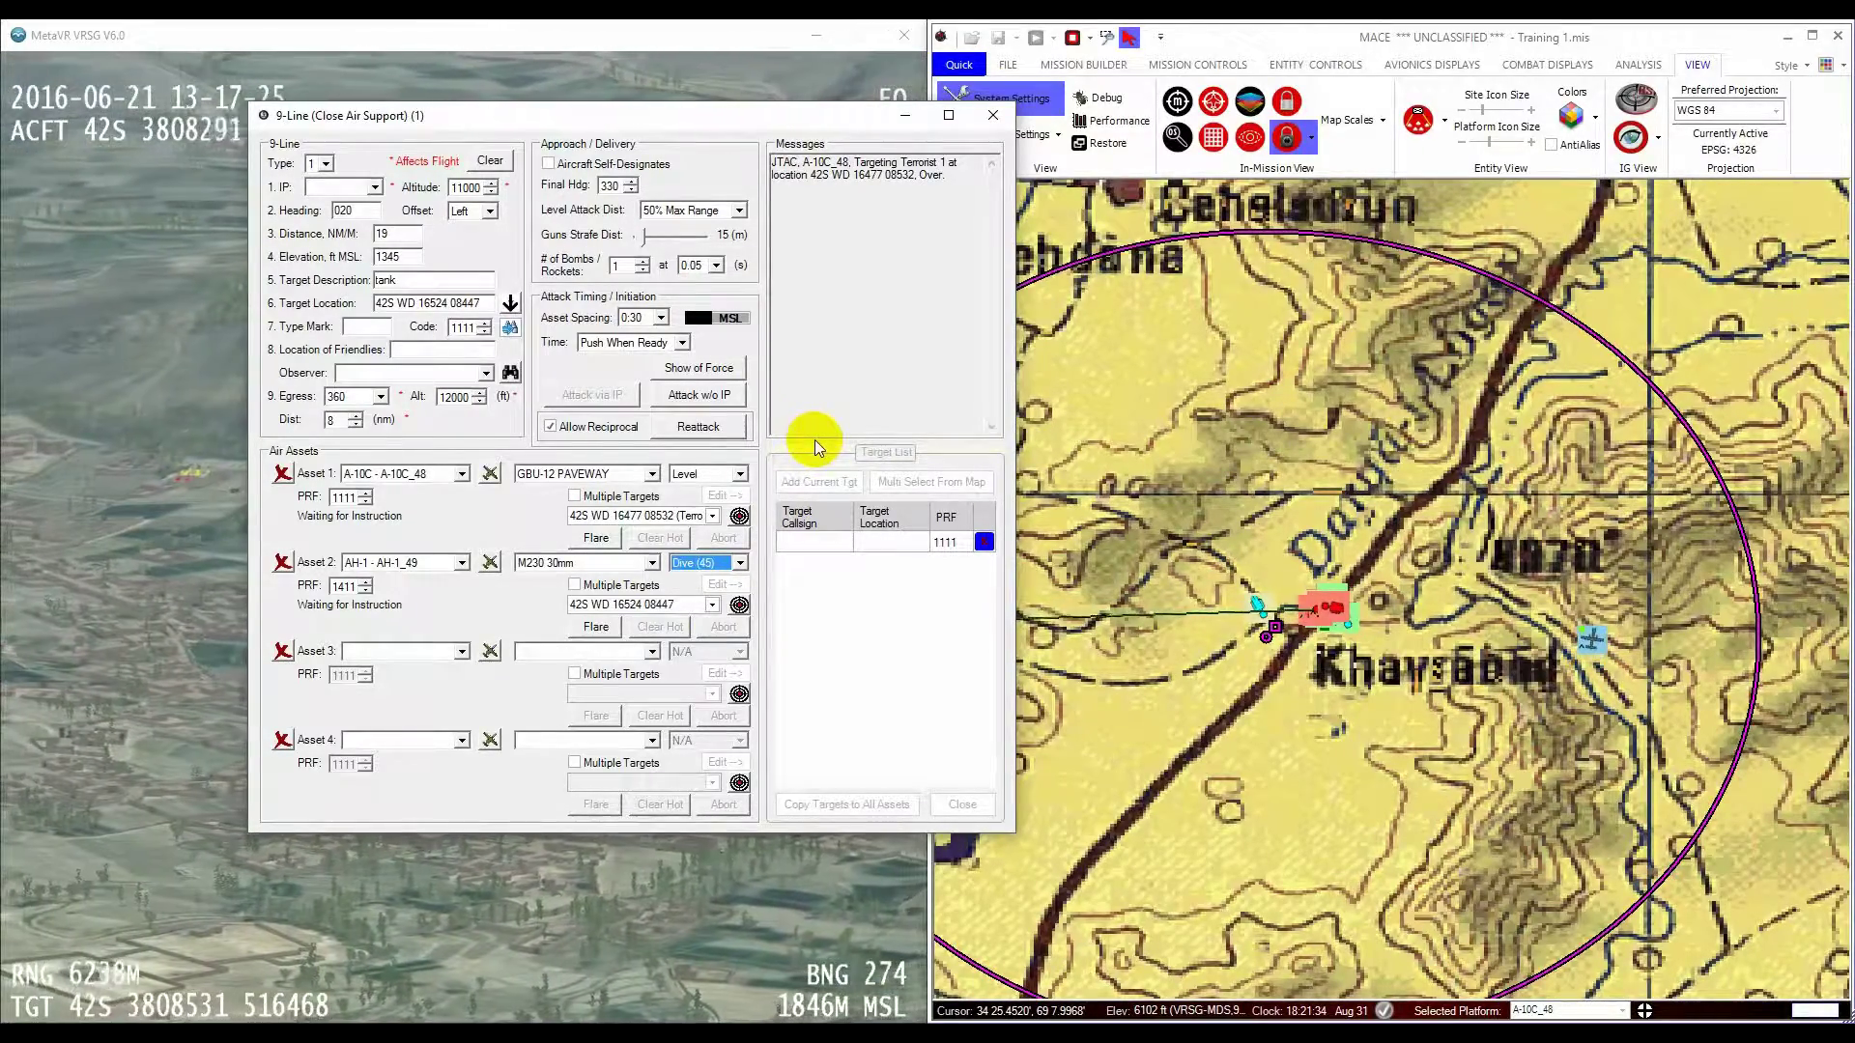
click(1107, 41)
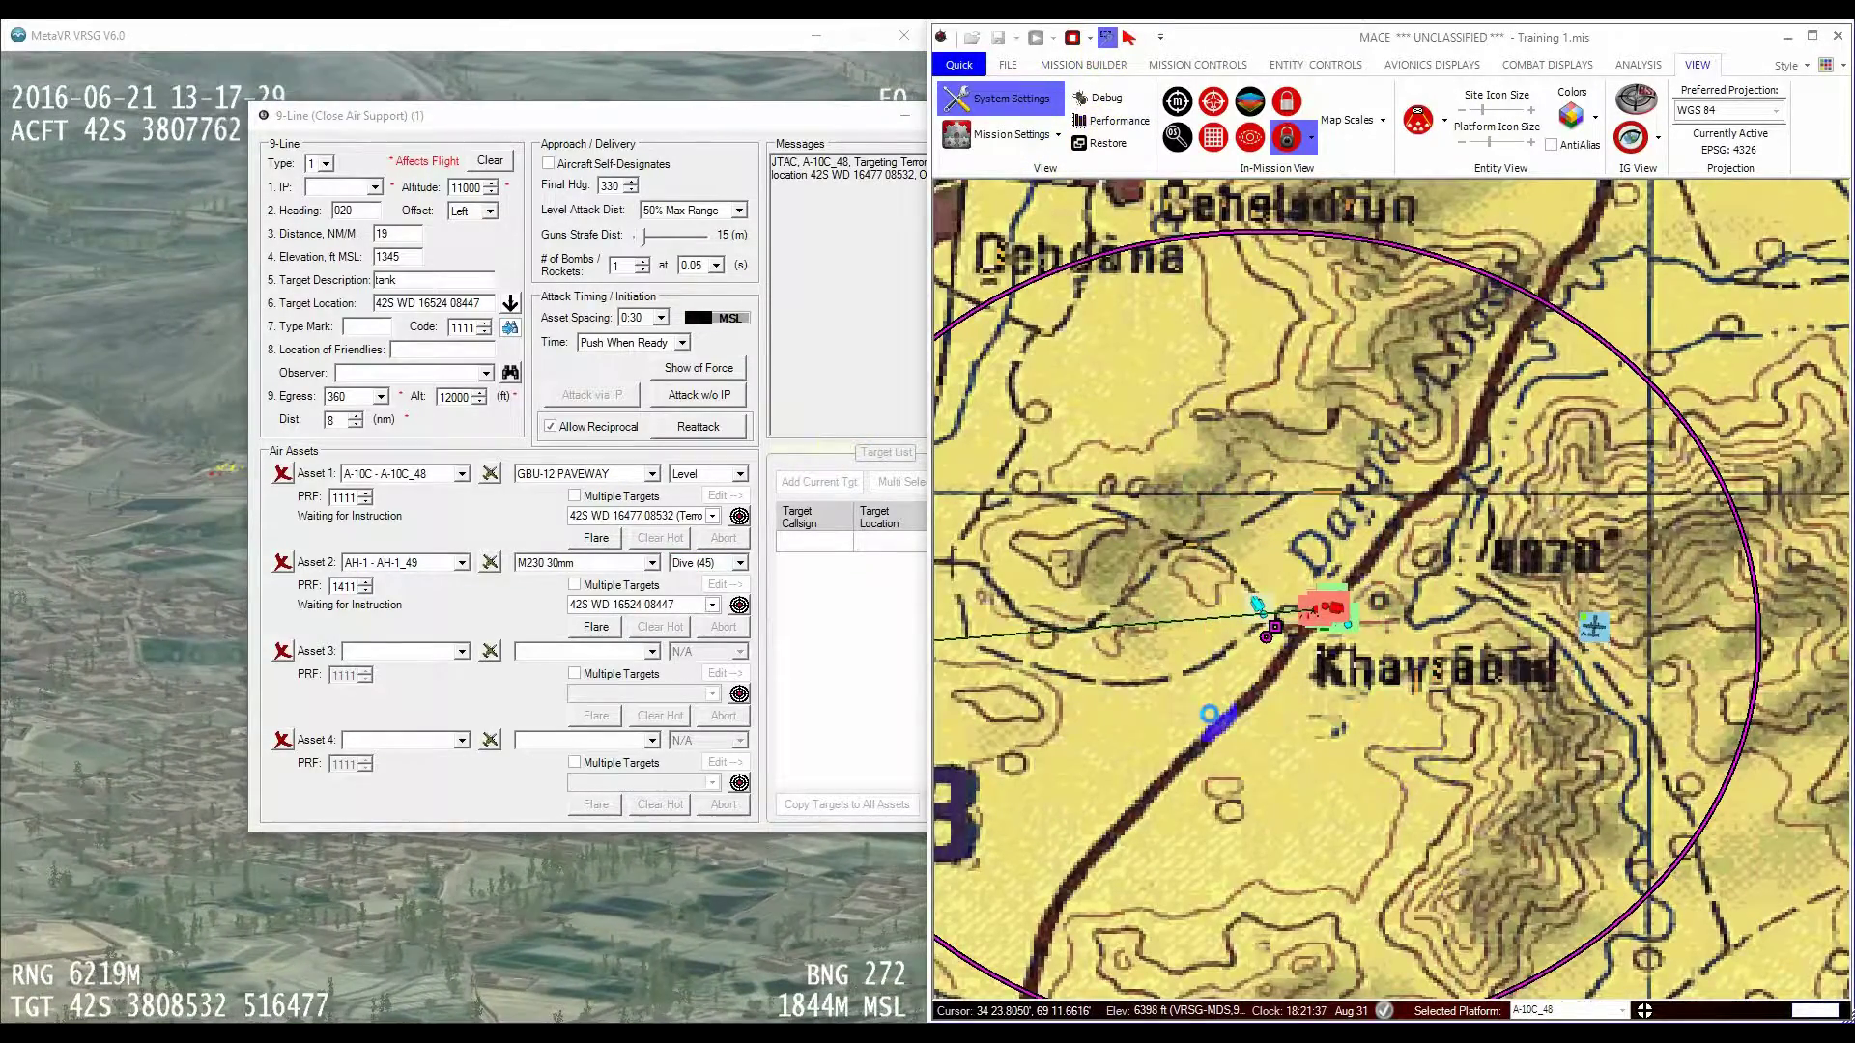
Step: Zoom the map into satellite imagery around the targets and bring the 9-Line dialog forward
click(1230, 712)
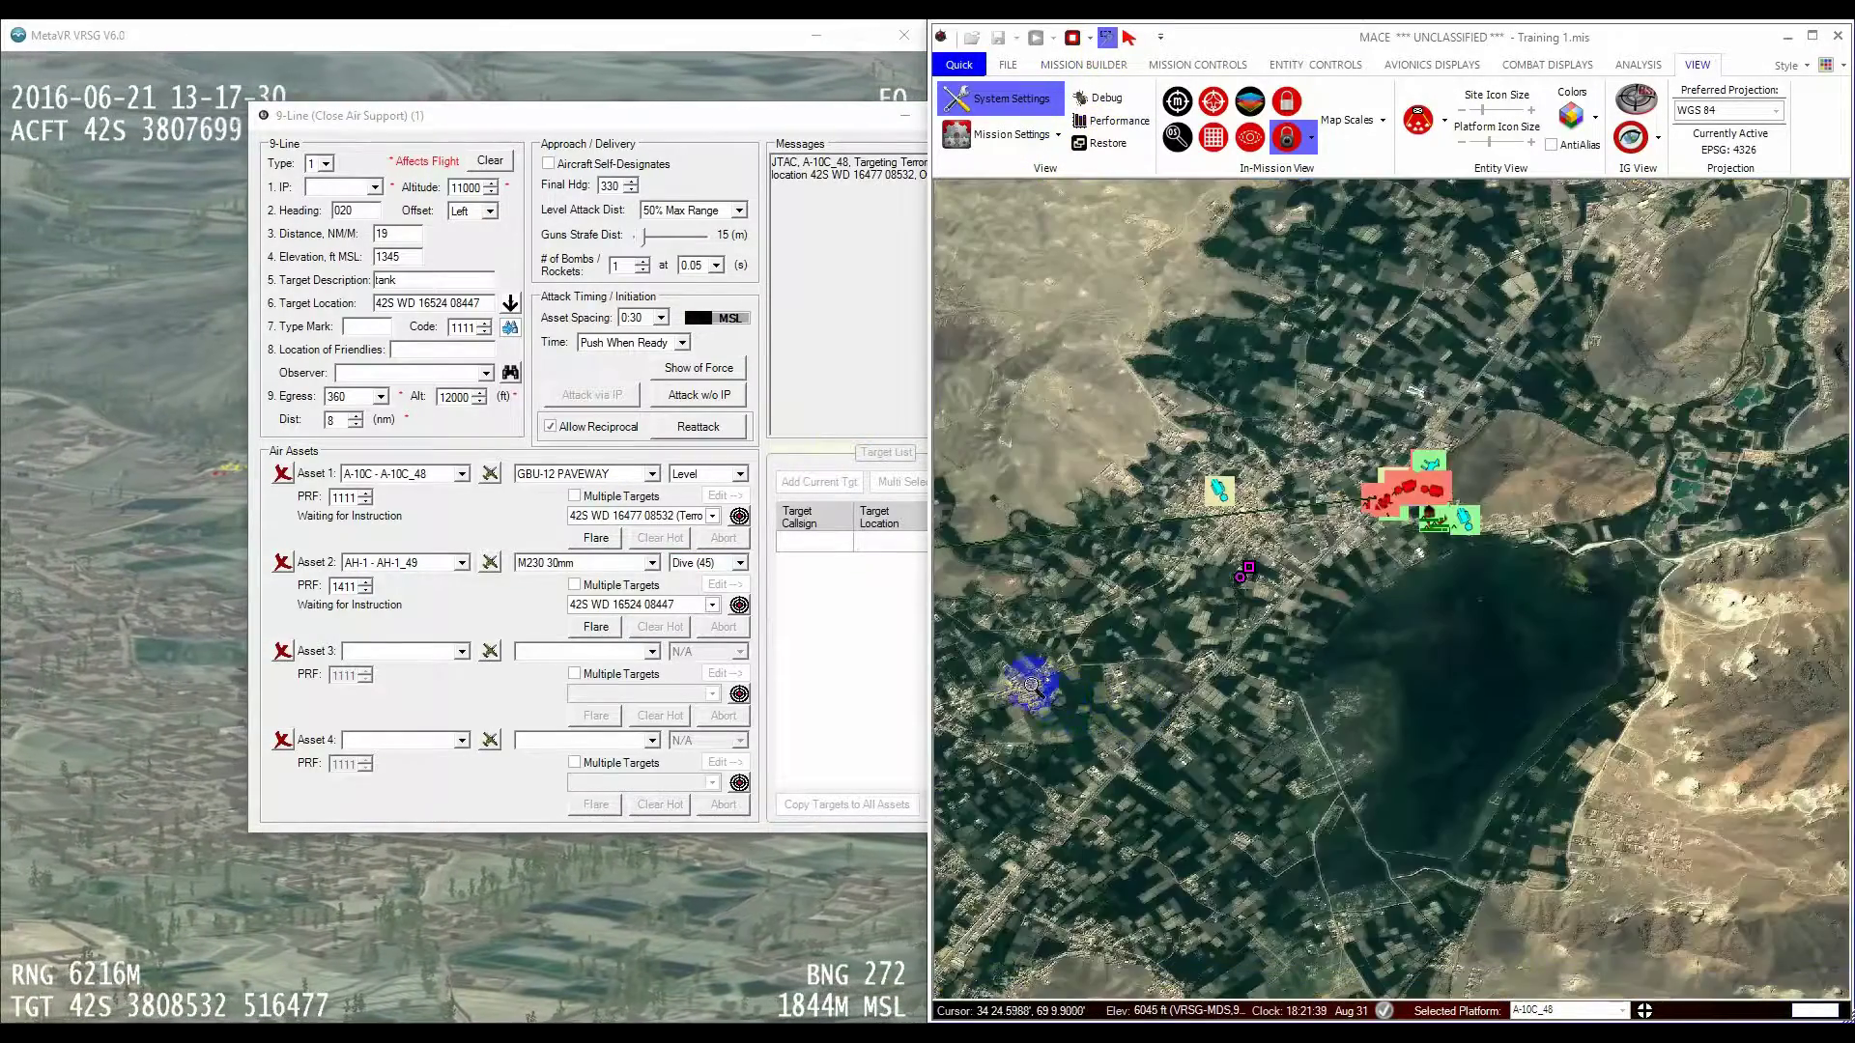
click(887, 648)
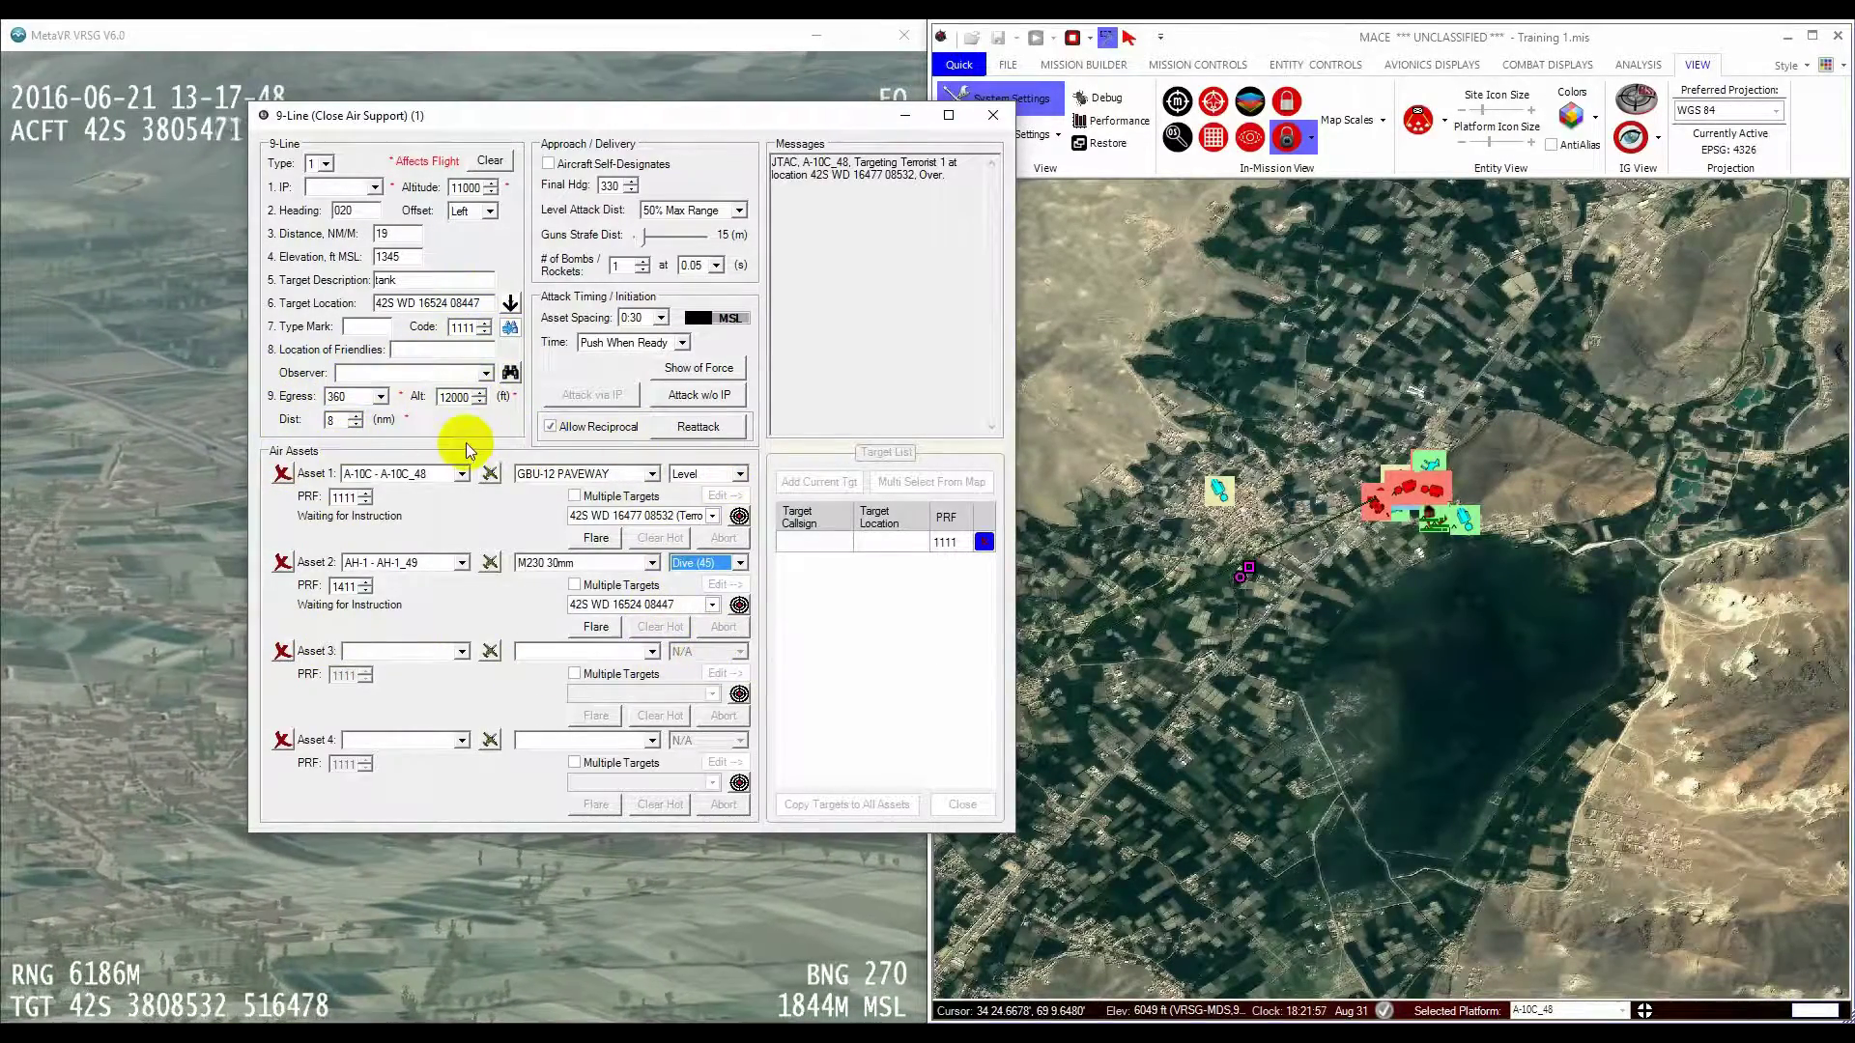
Step: Set the 9-Line altitude to 11000 AGL and the egress altitude to 9000 ft
click(492, 183)
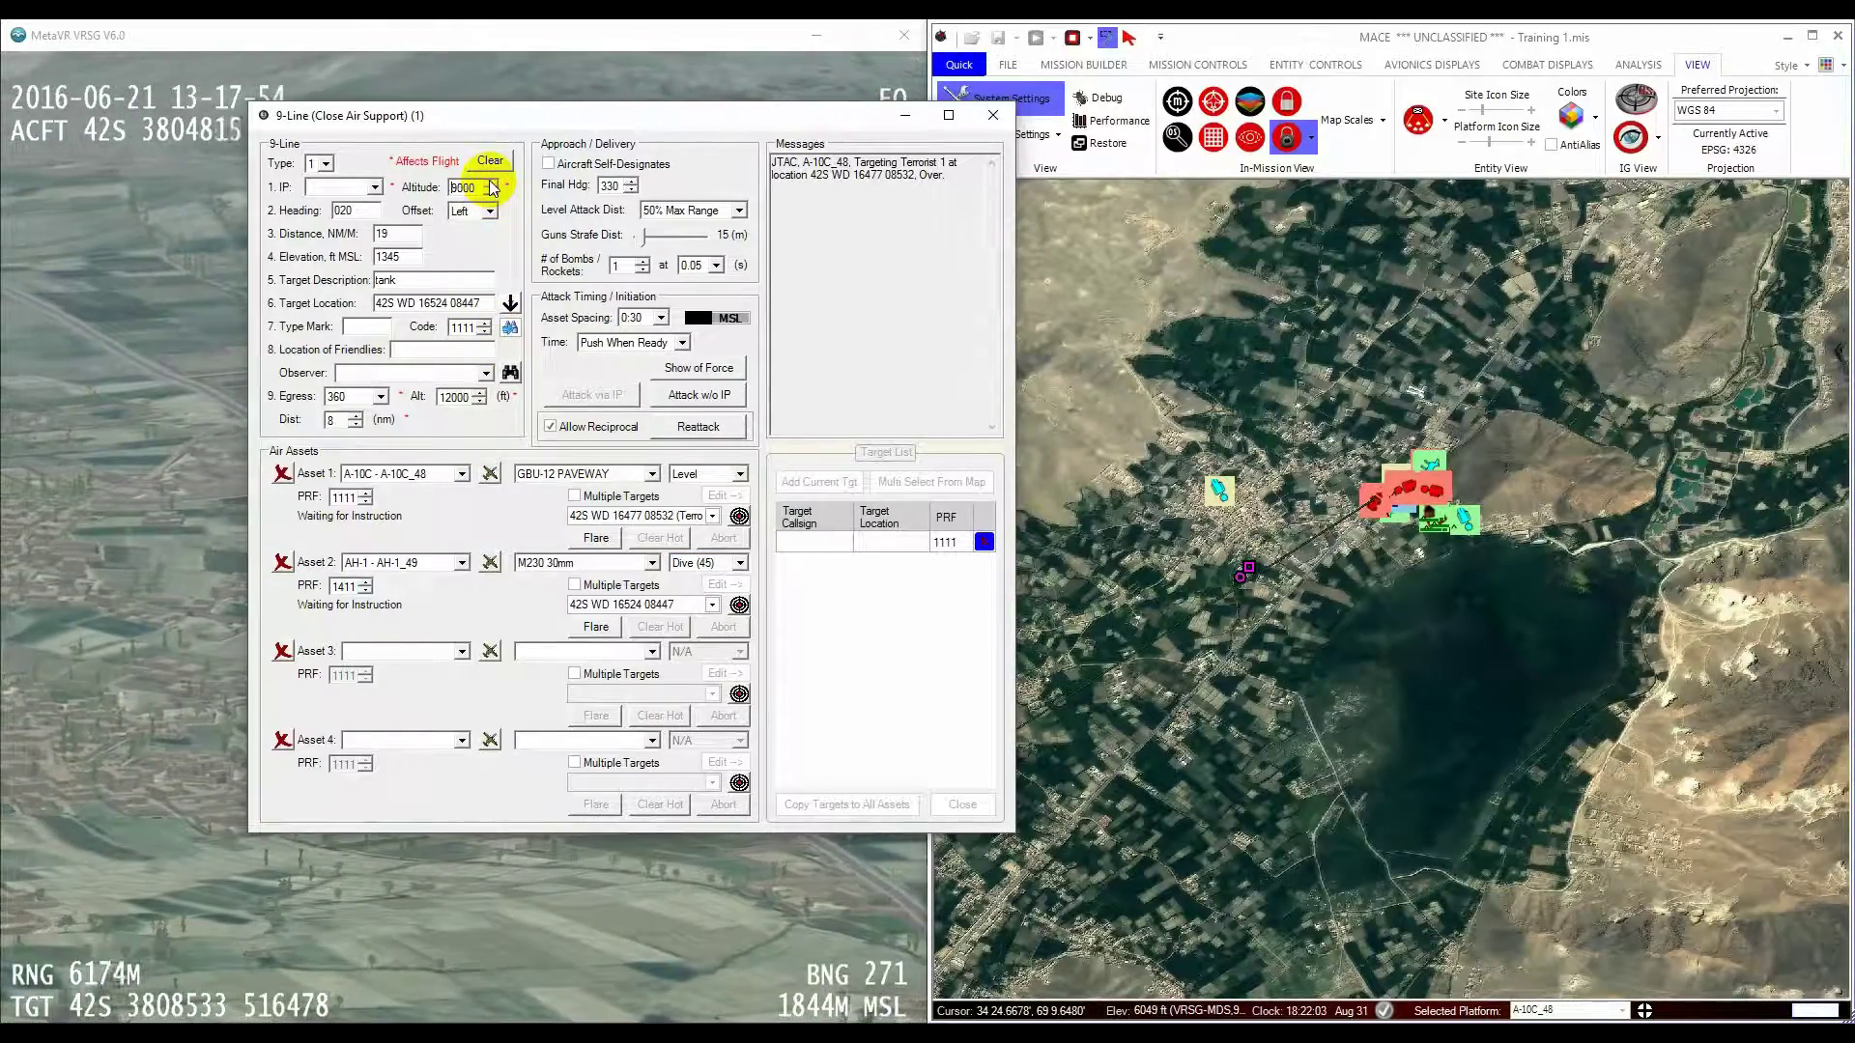
click(492, 184)
click(492, 184)
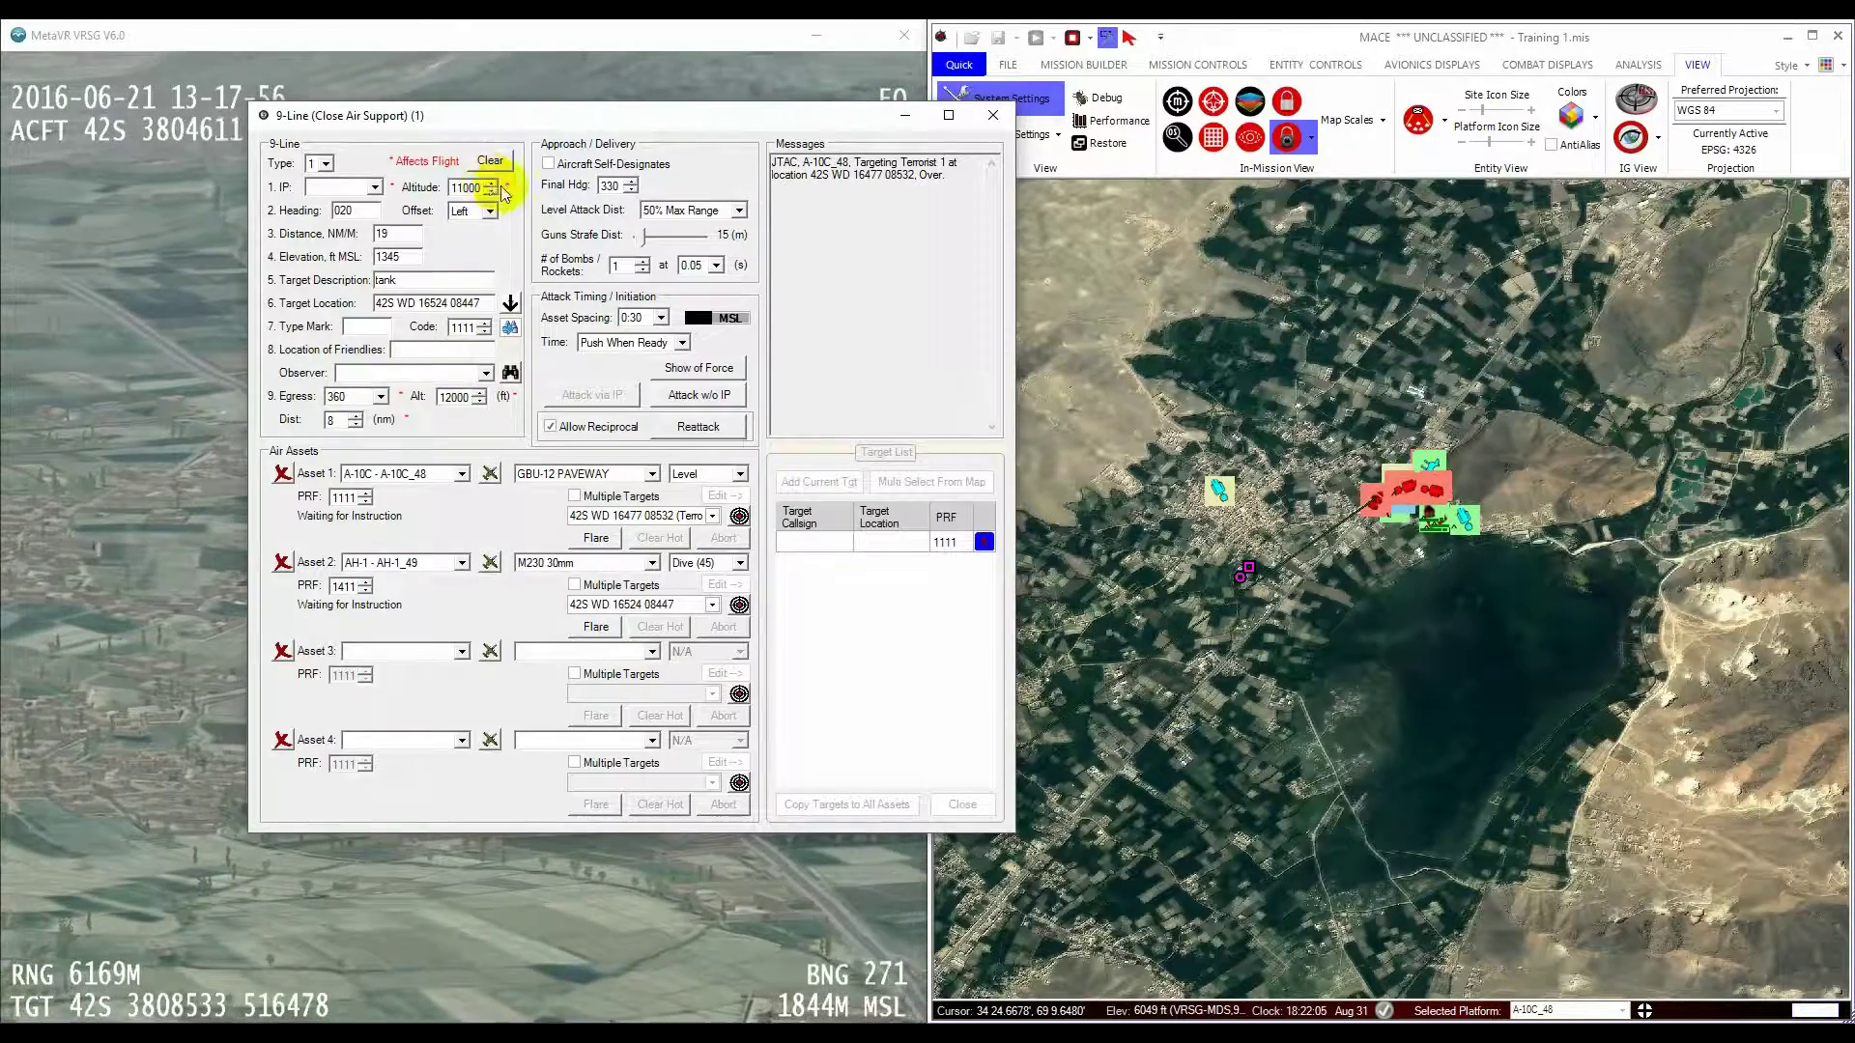
click(717, 319)
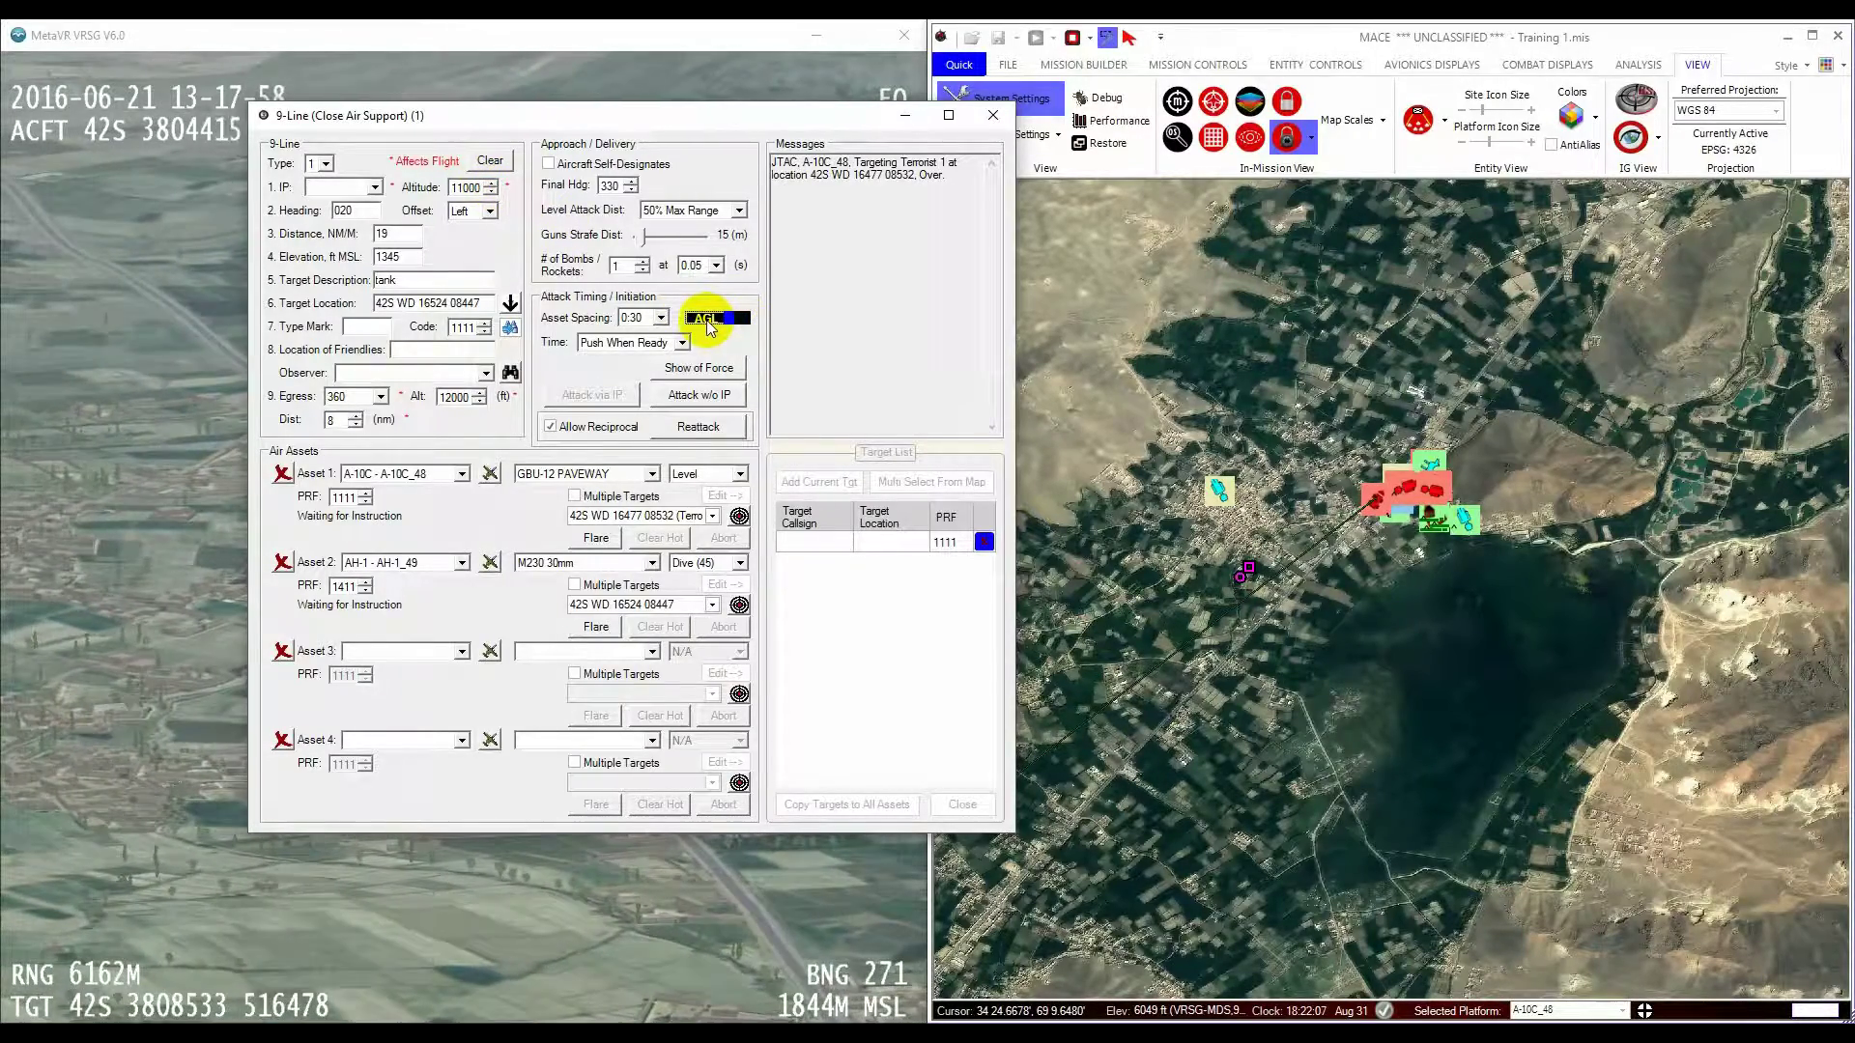
click(478, 393)
click(479, 393)
click(479, 402)
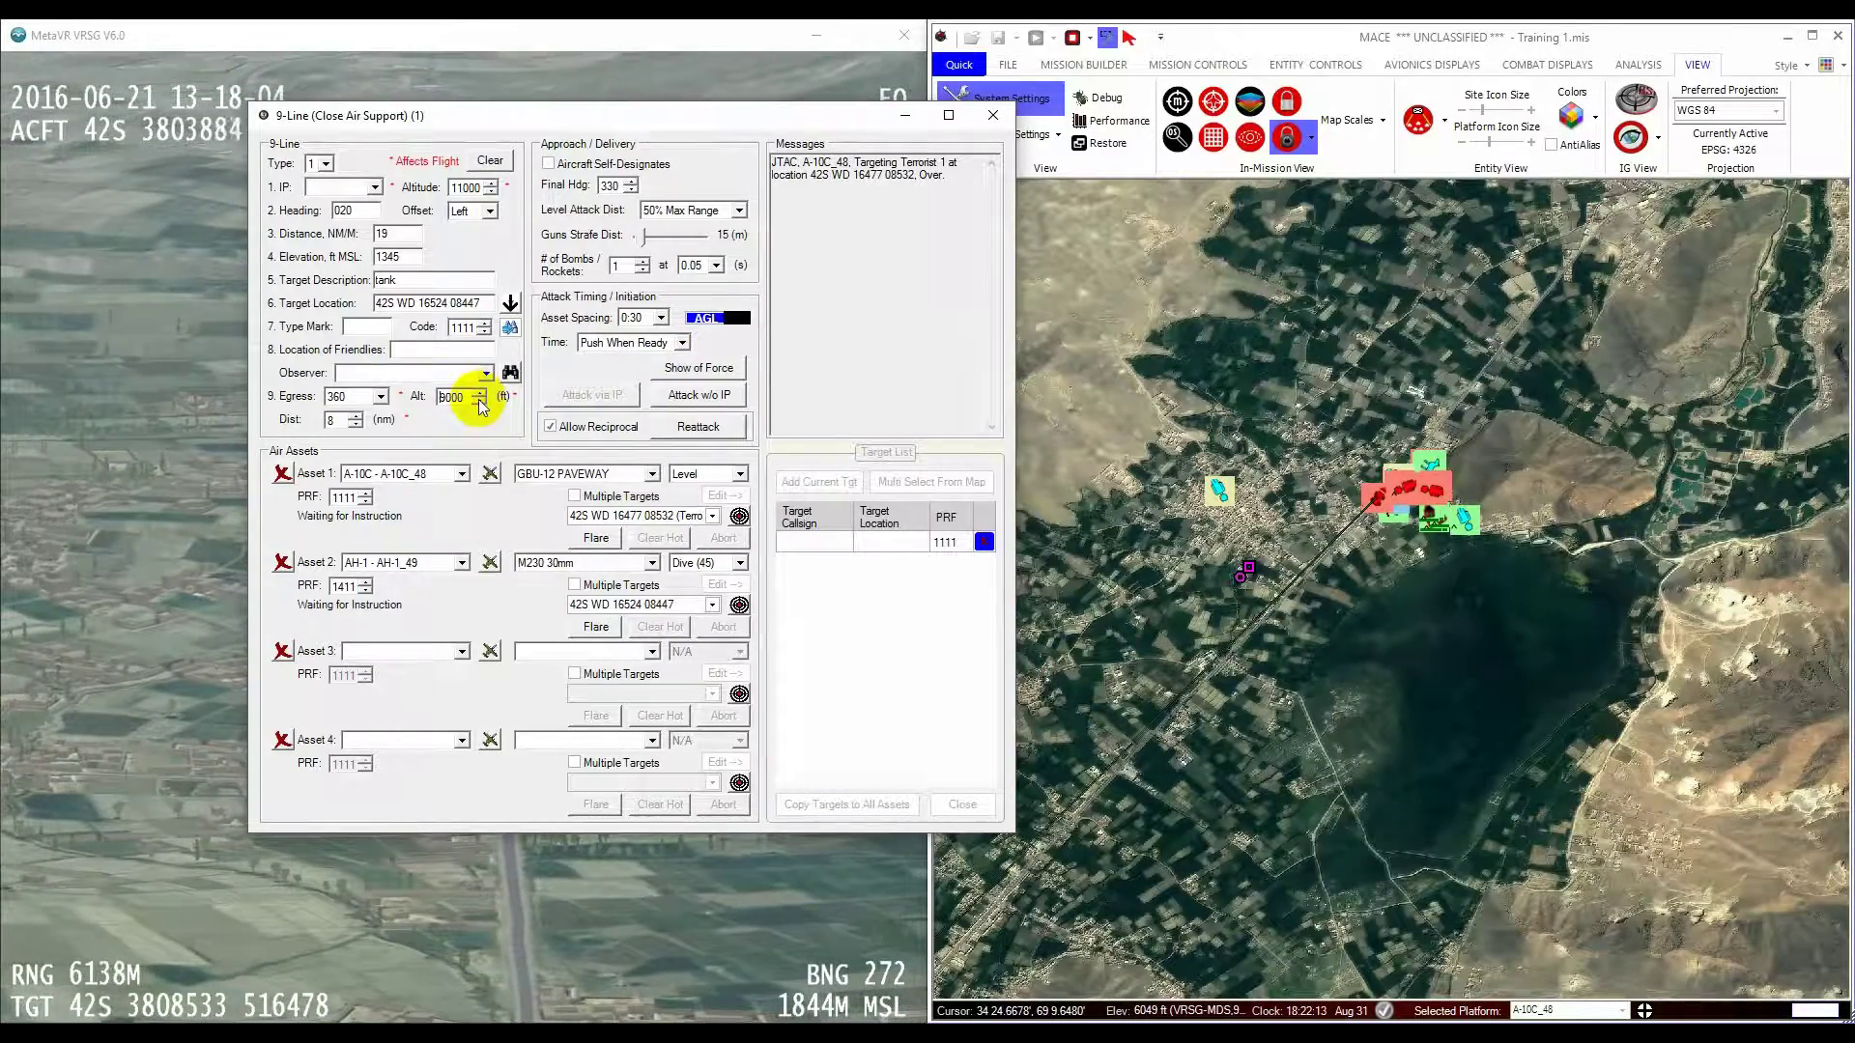
click(479, 393)
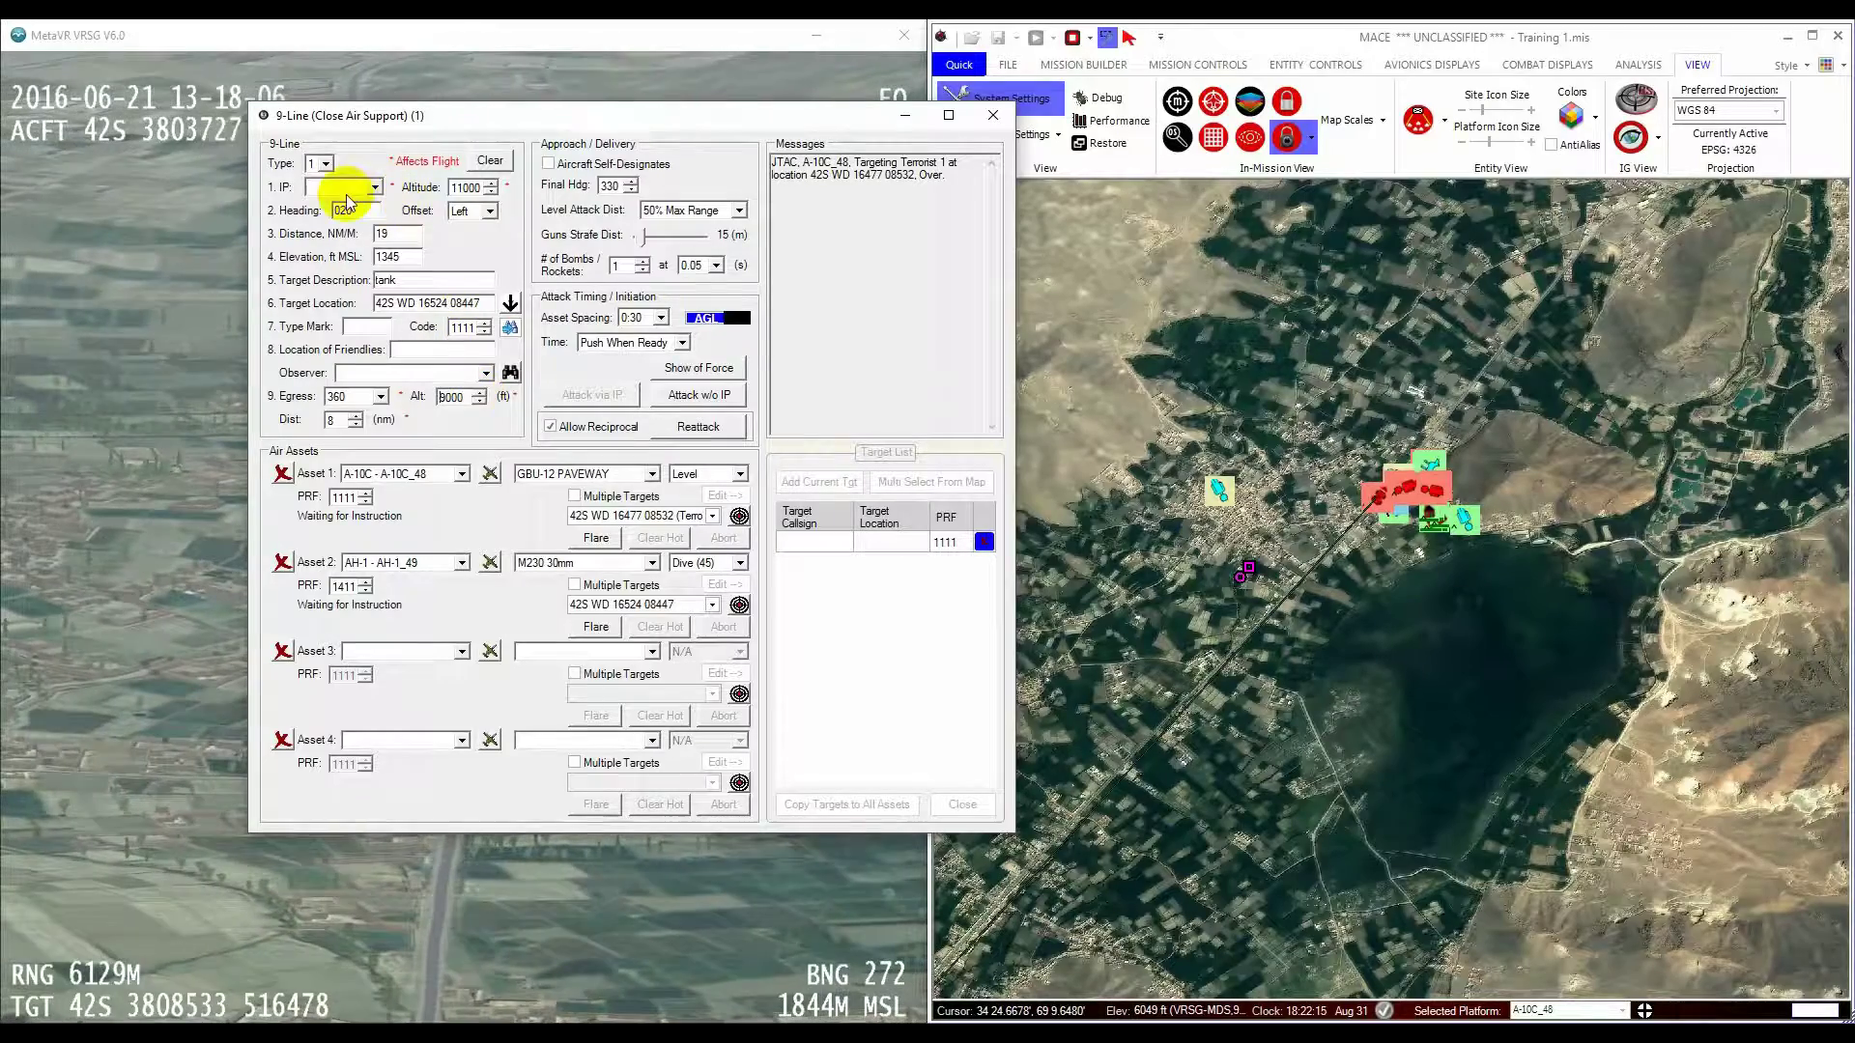
Step: Set the egress heading to 90 and begin entering final attack heading 10
click(374, 188)
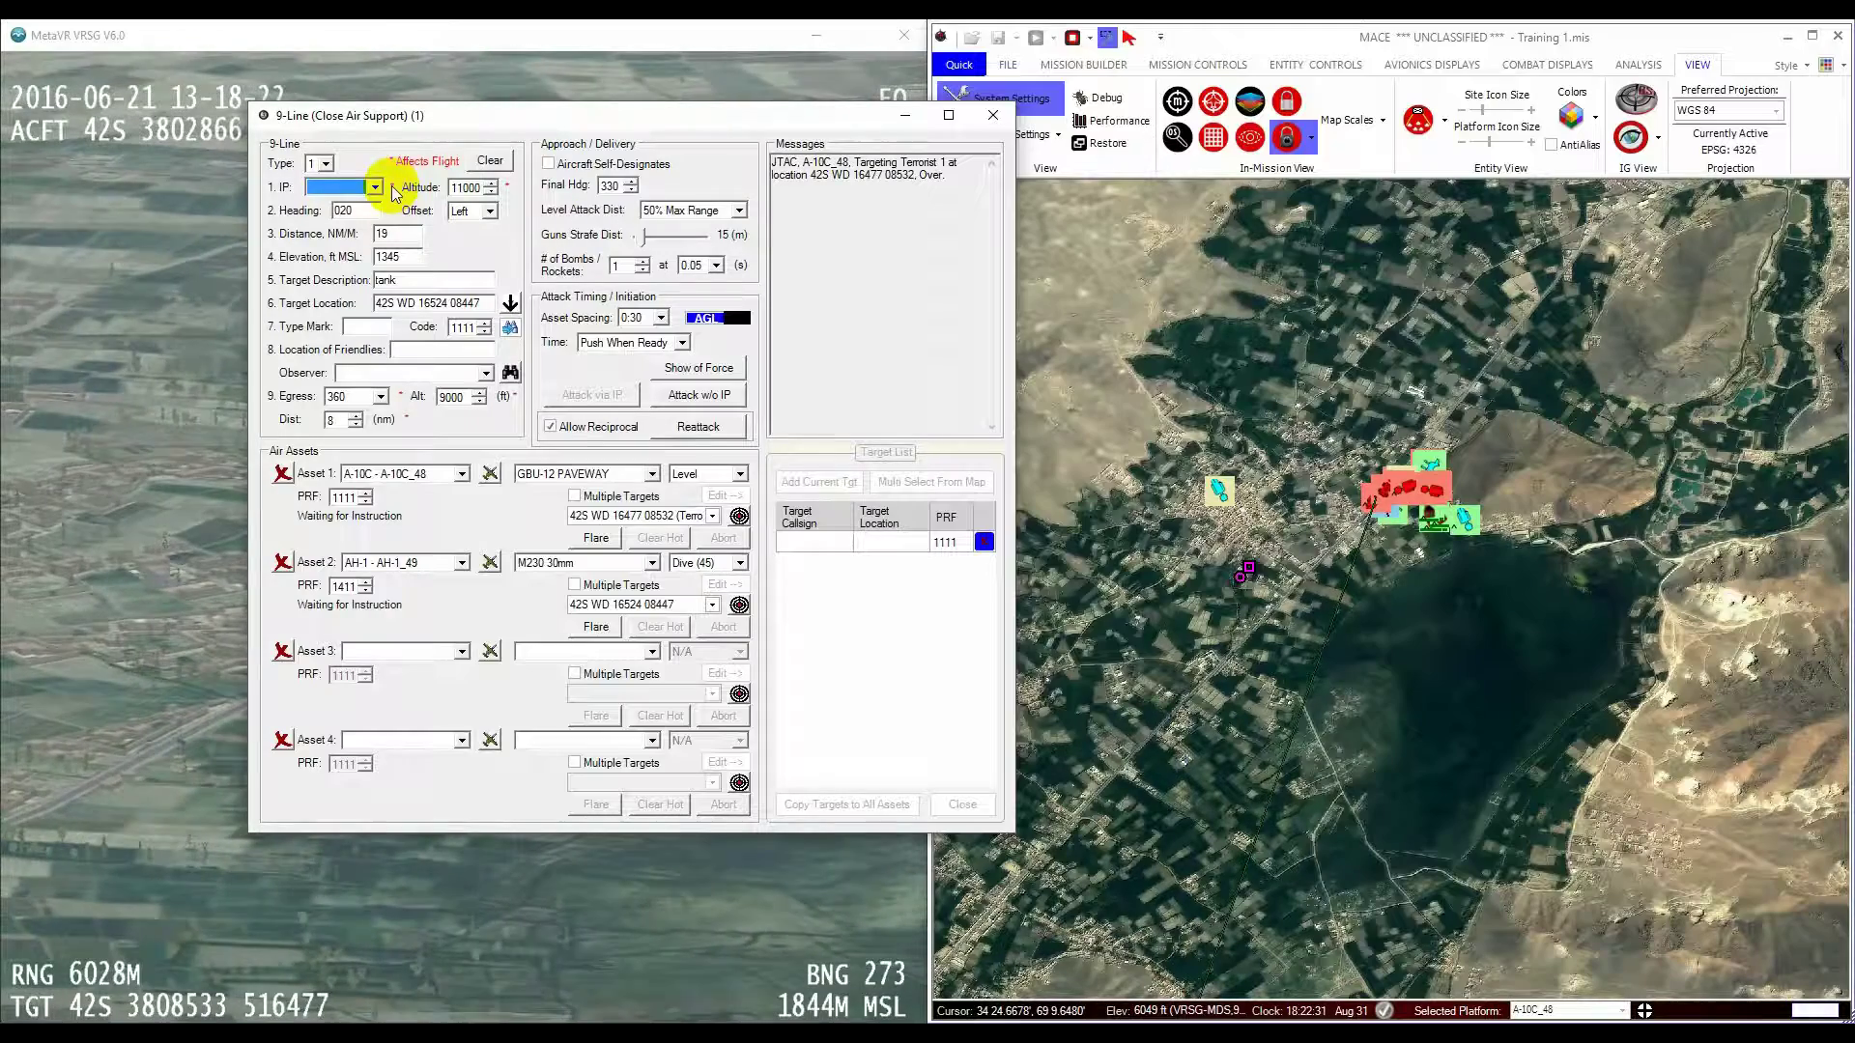
click(381, 400)
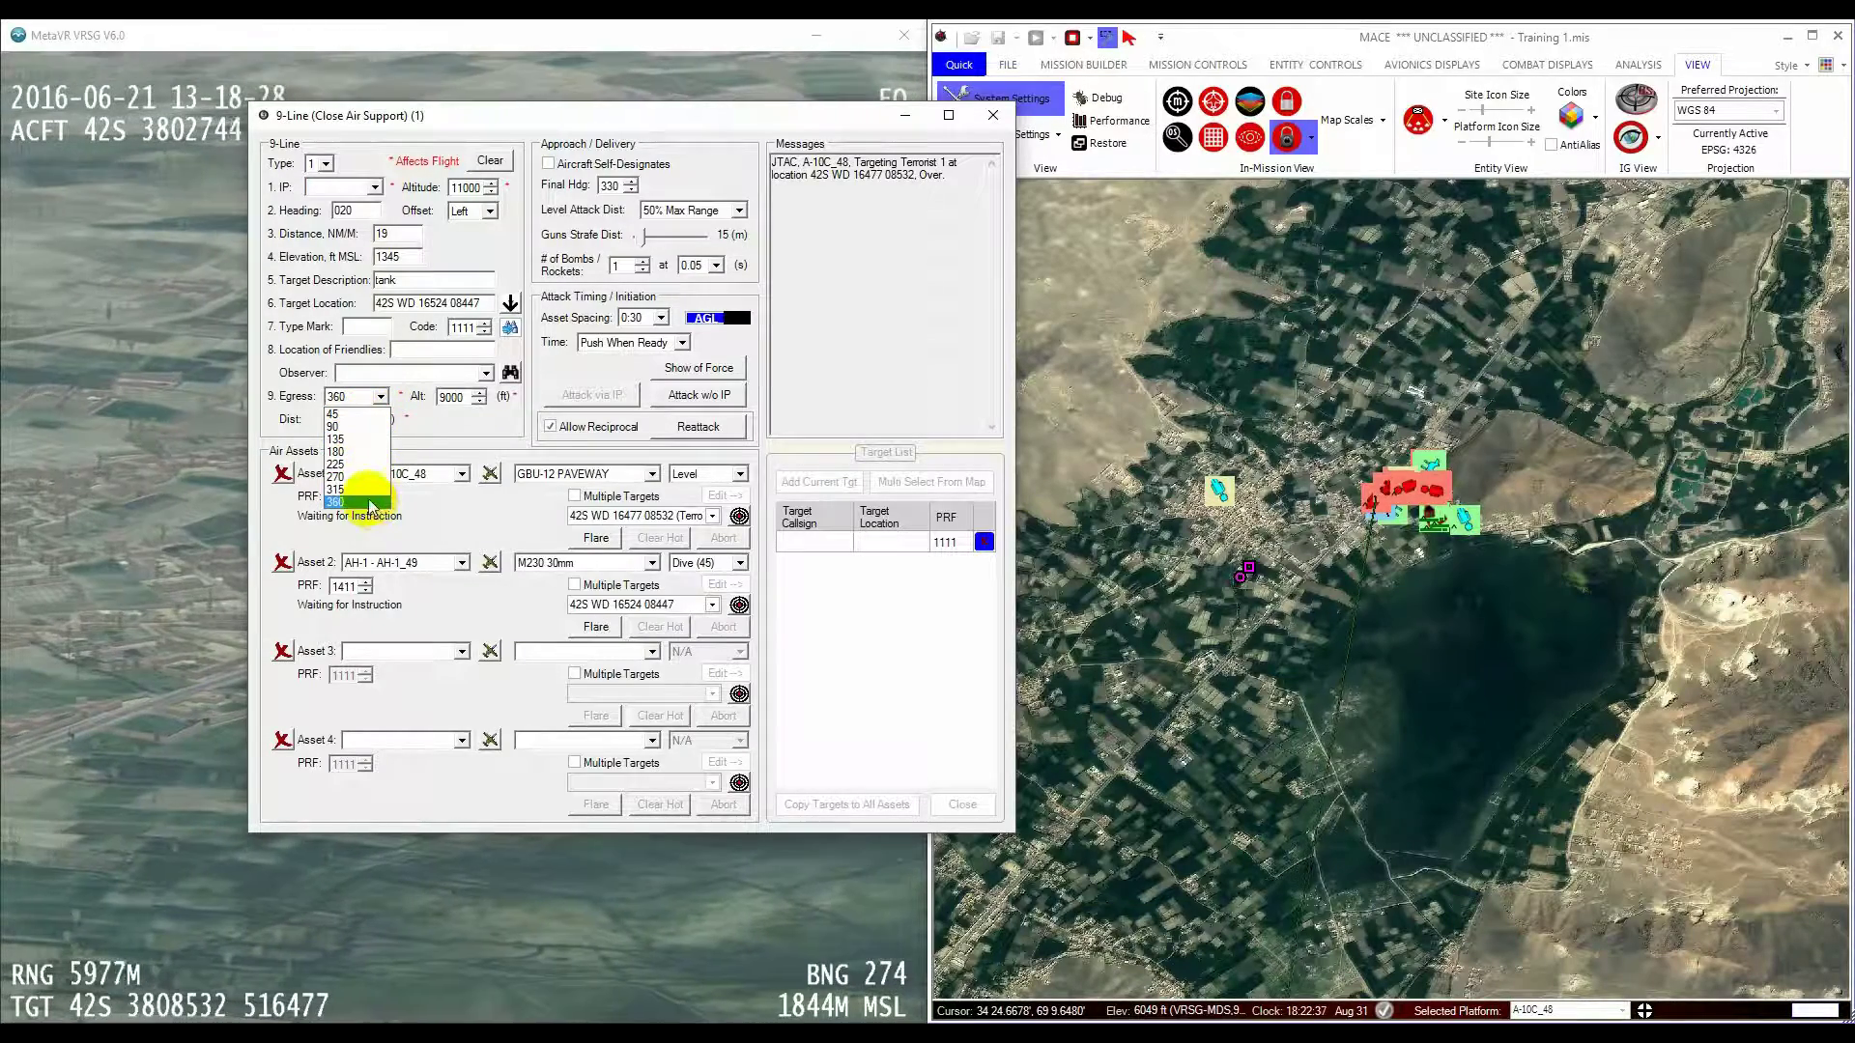
click(360, 426)
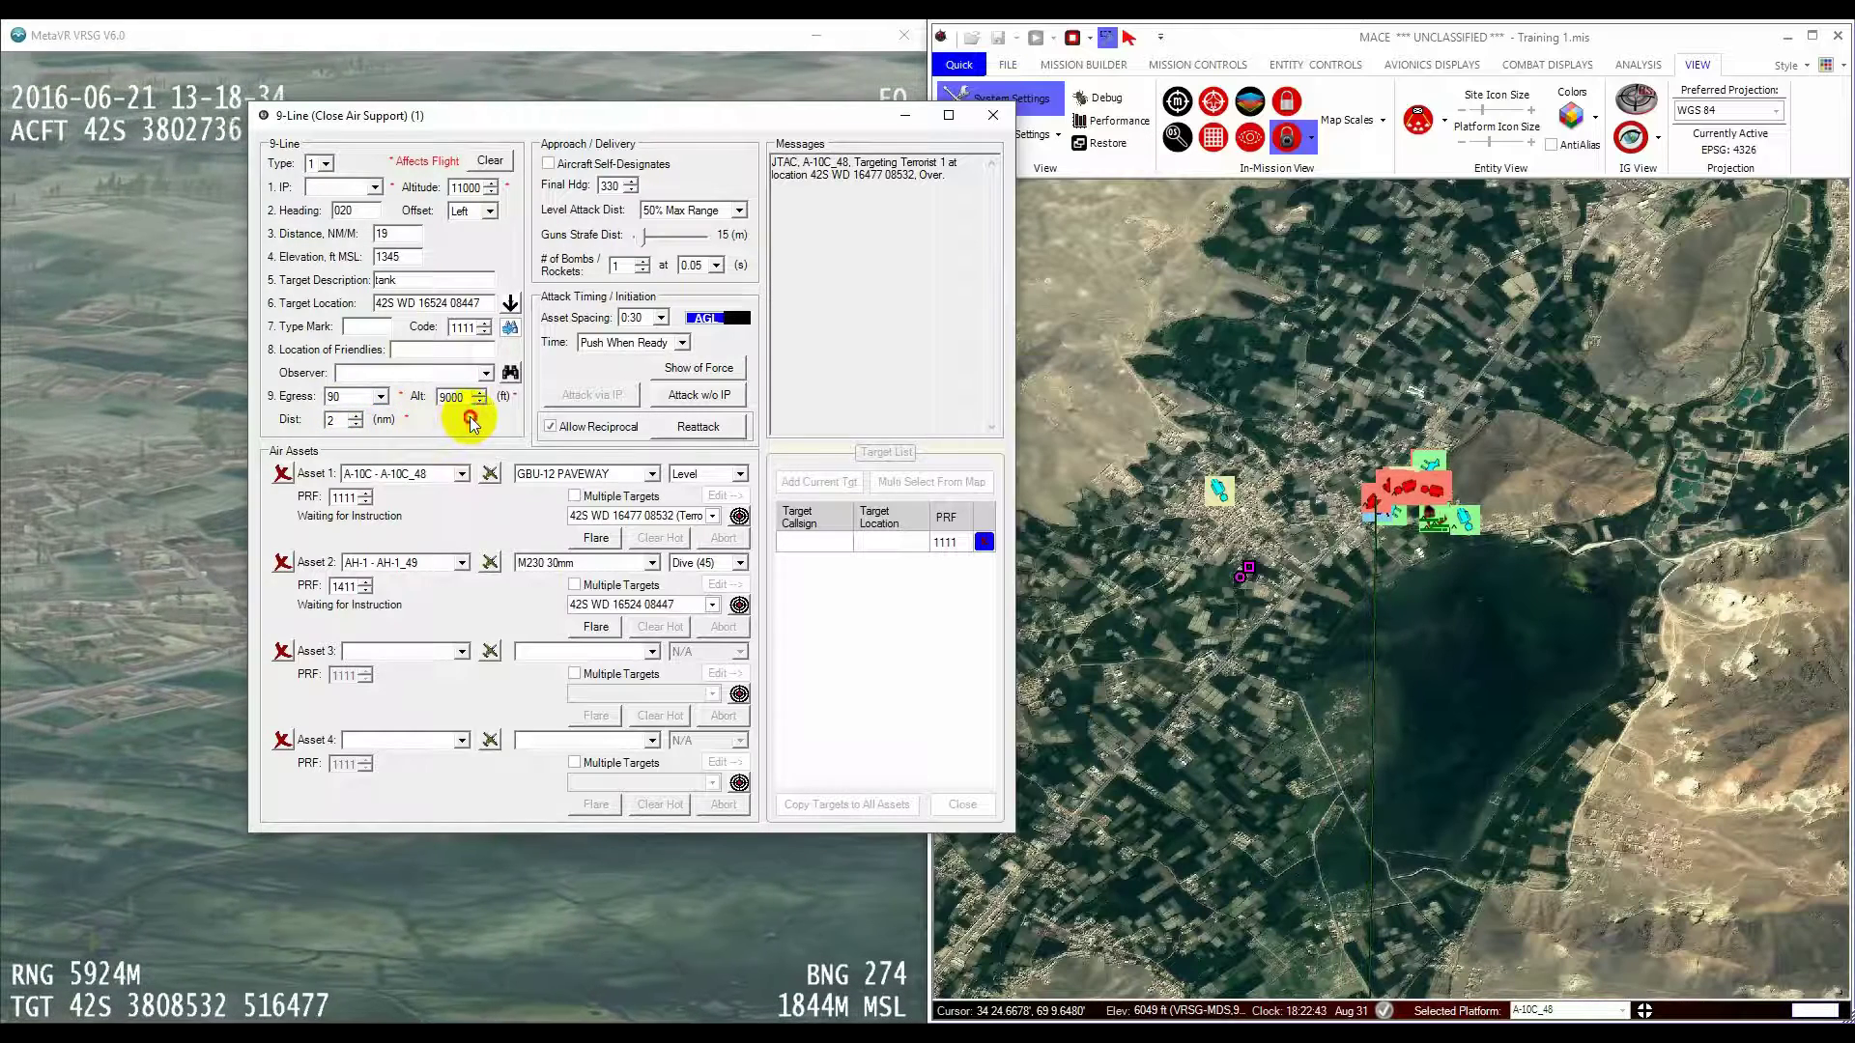
click(599, 185)
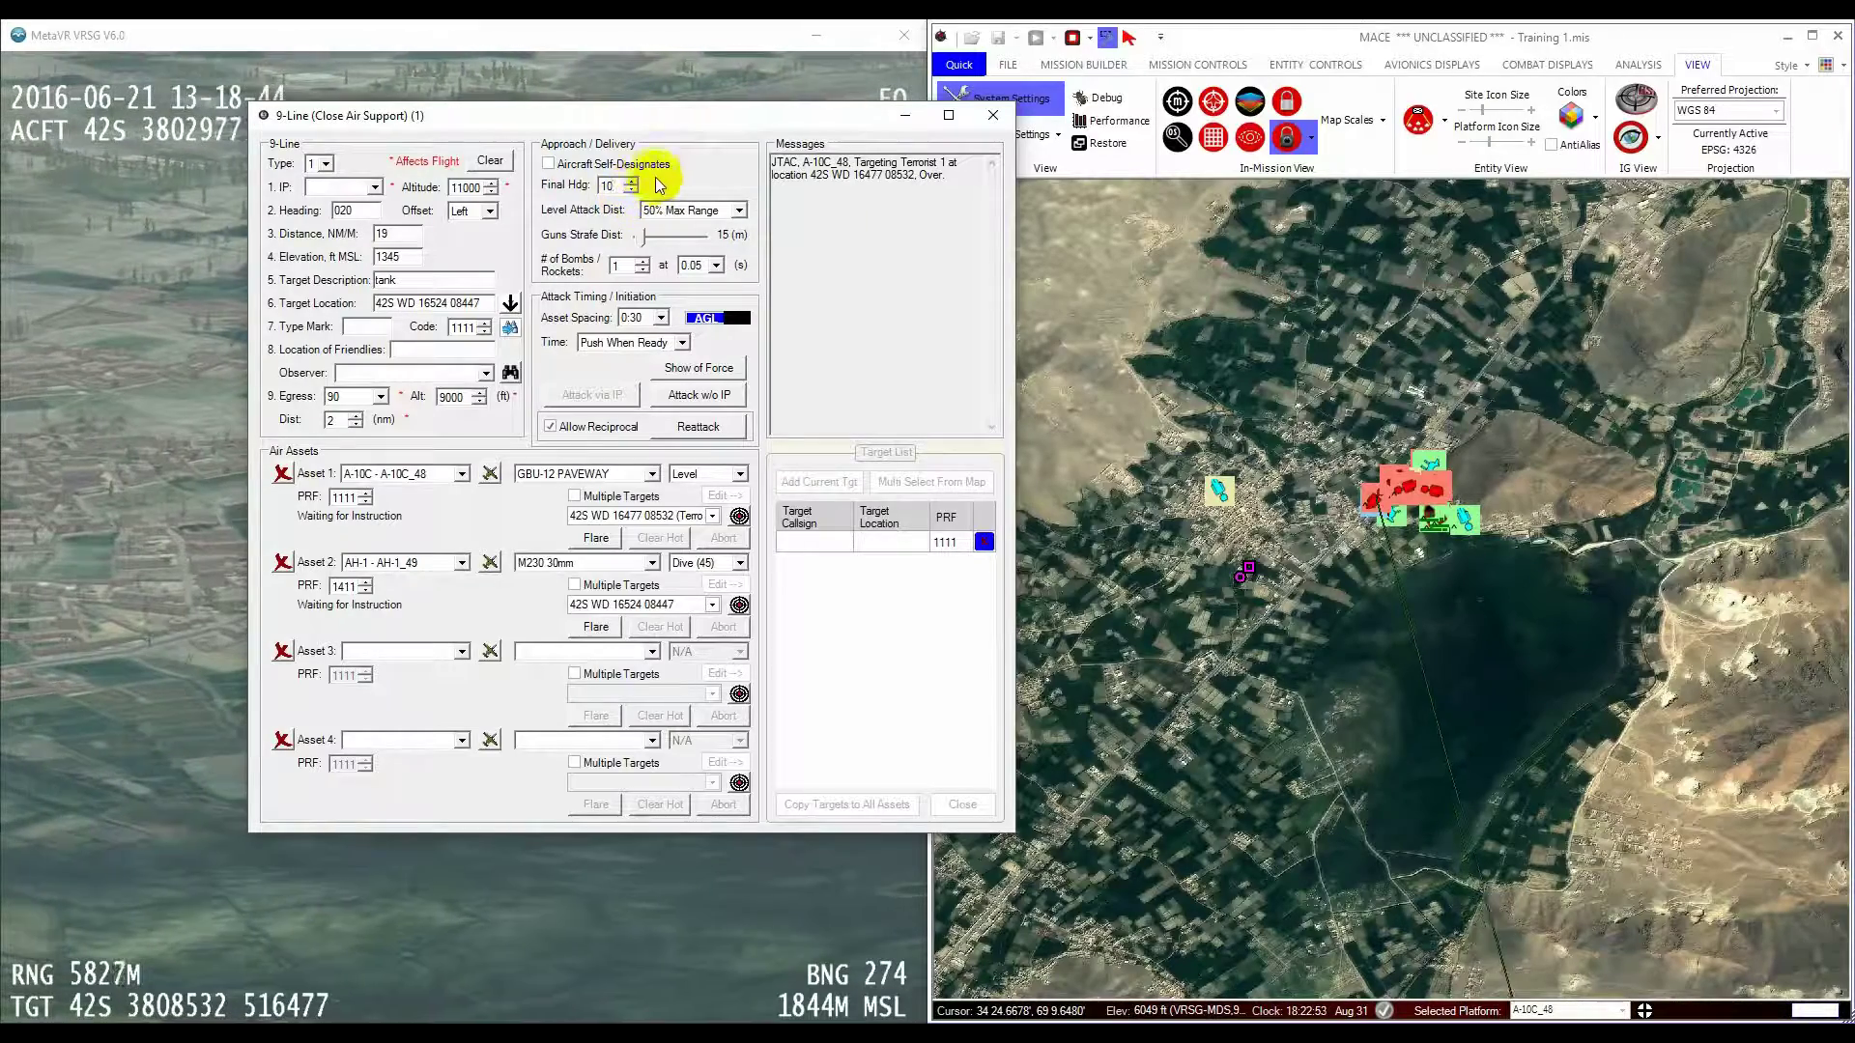
Step: Set the level attack distance to 25% Max Range and the guns strafe distance to 51 m
click(739, 211)
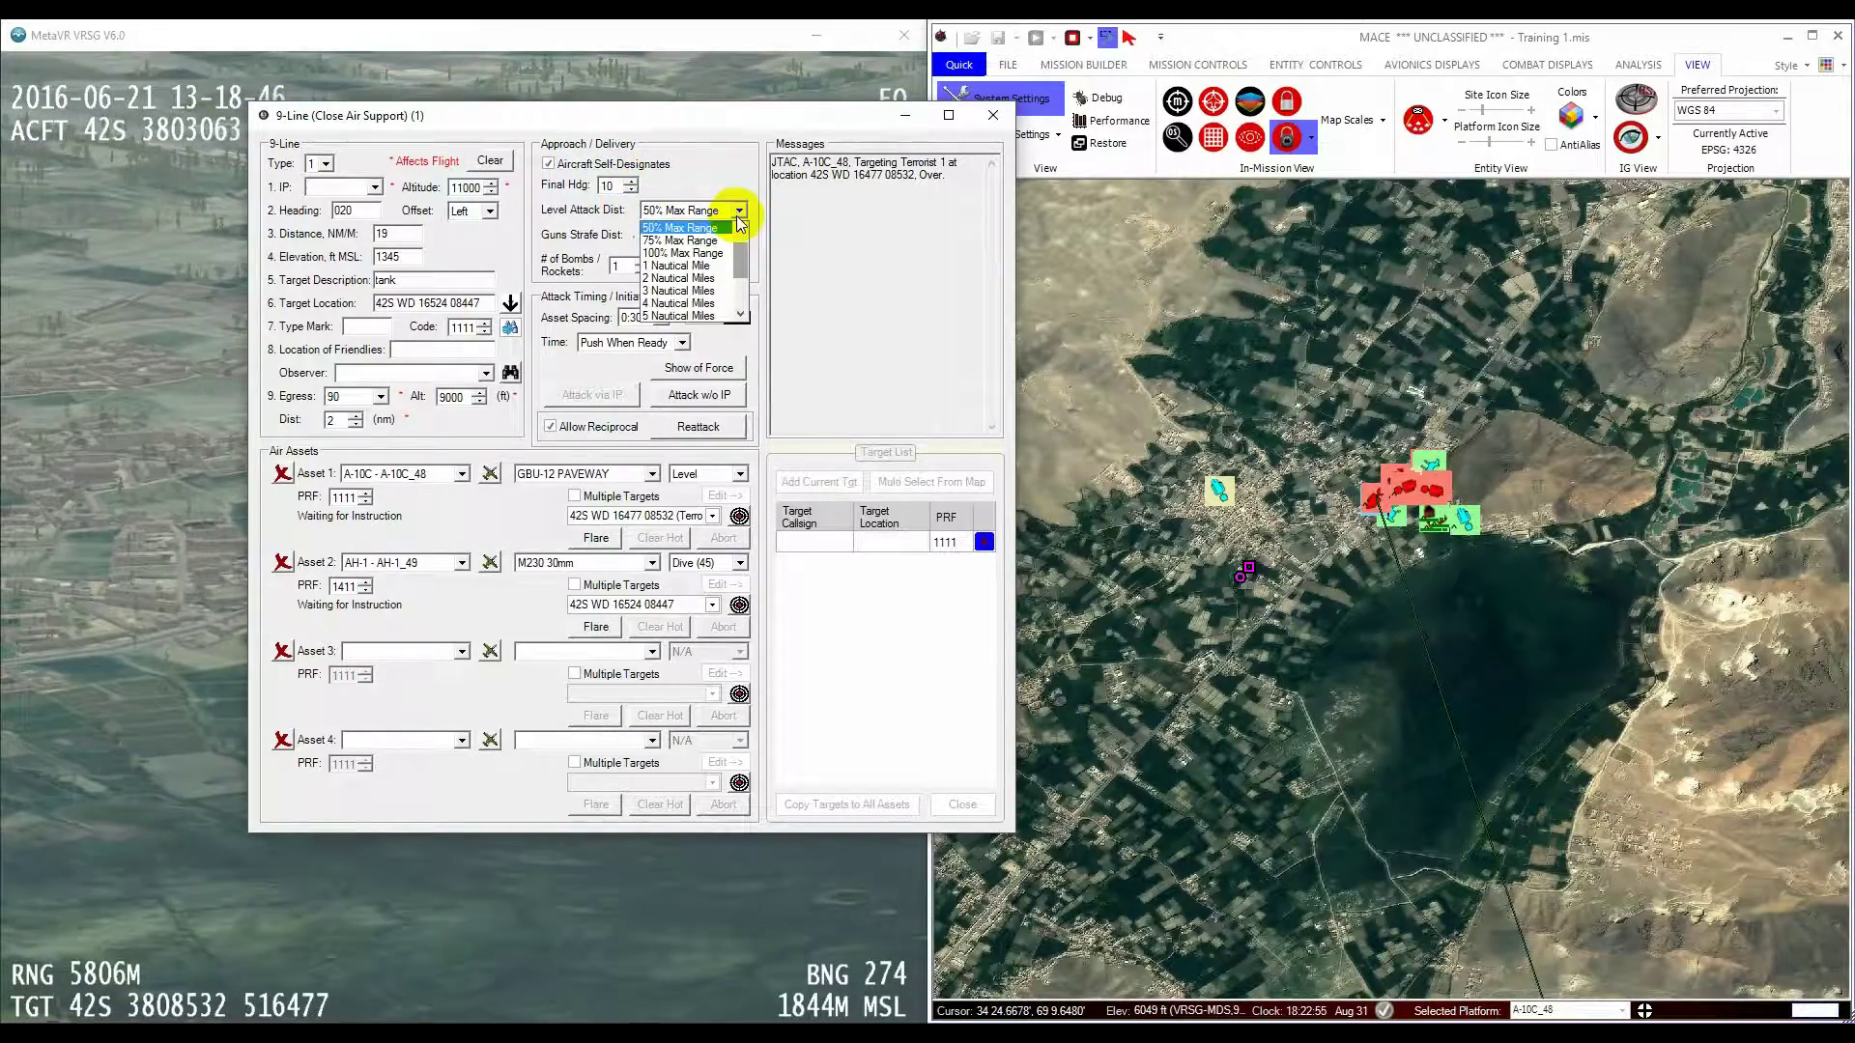
scroll(705, 241, up, 1)
click(696, 228)
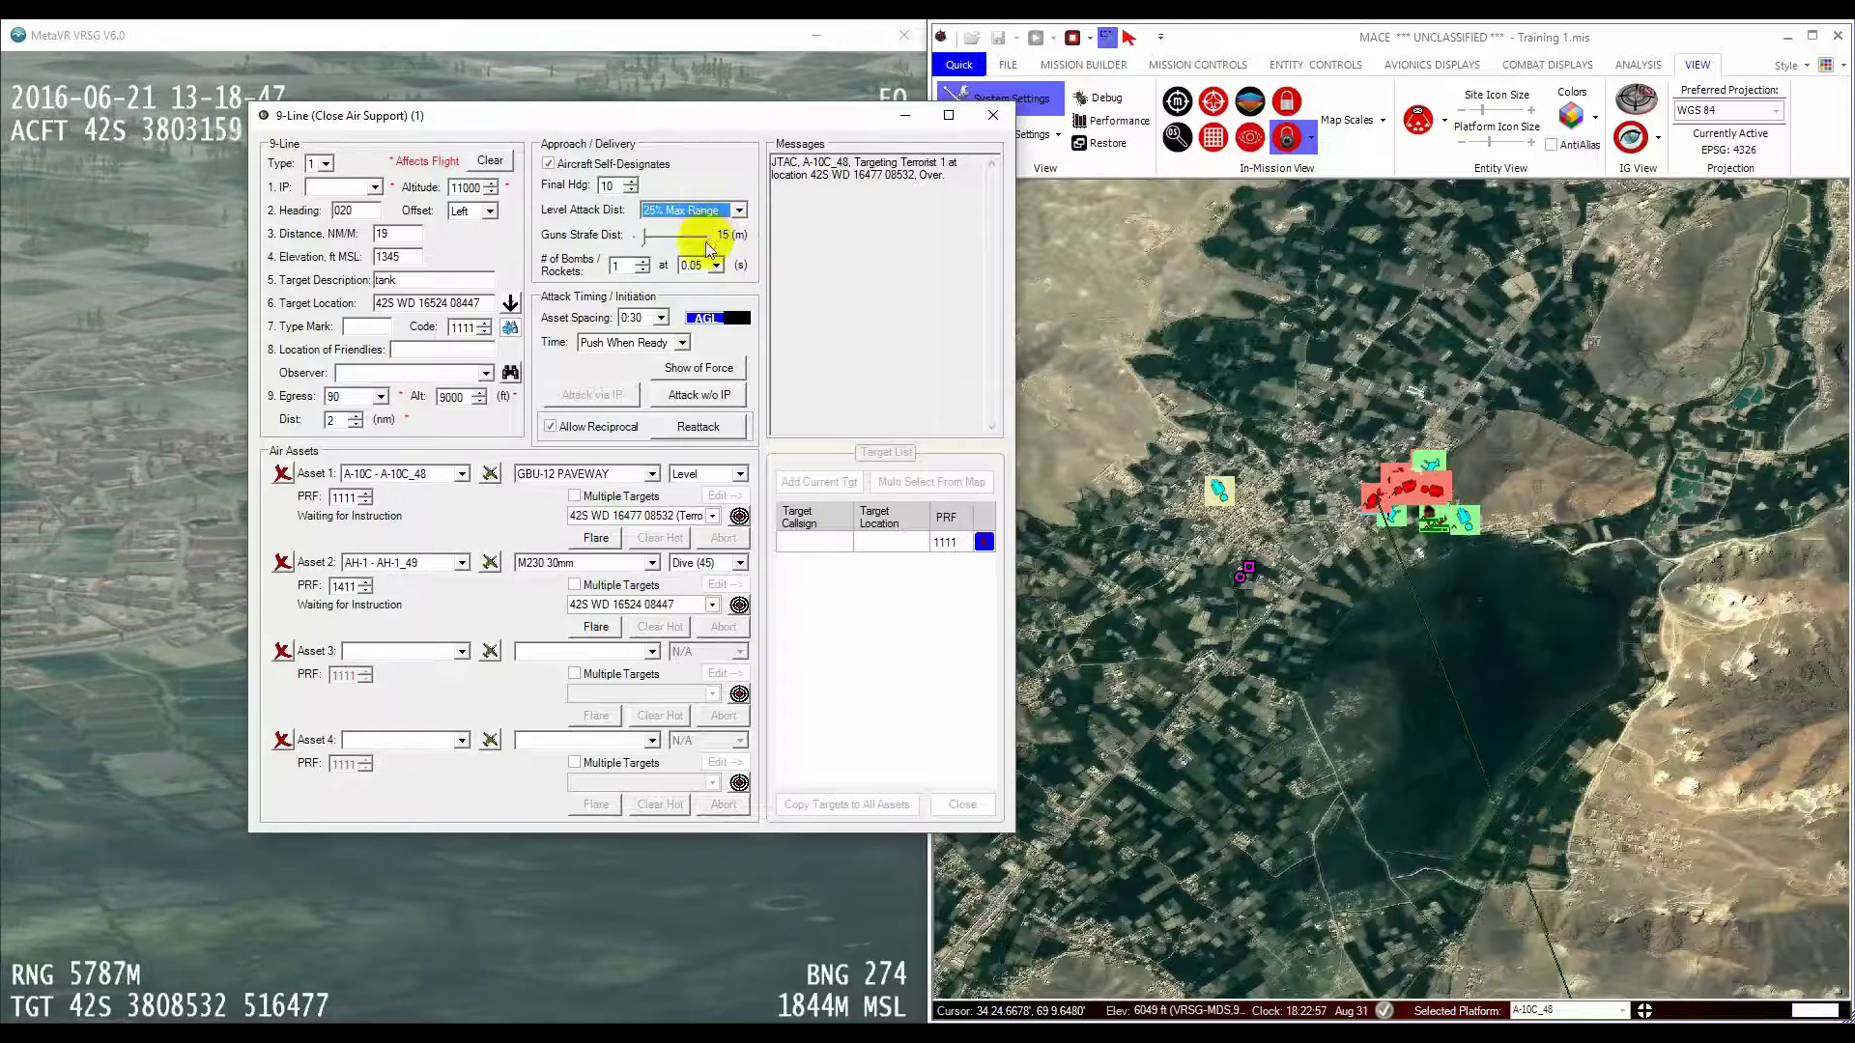
click(645, 236)
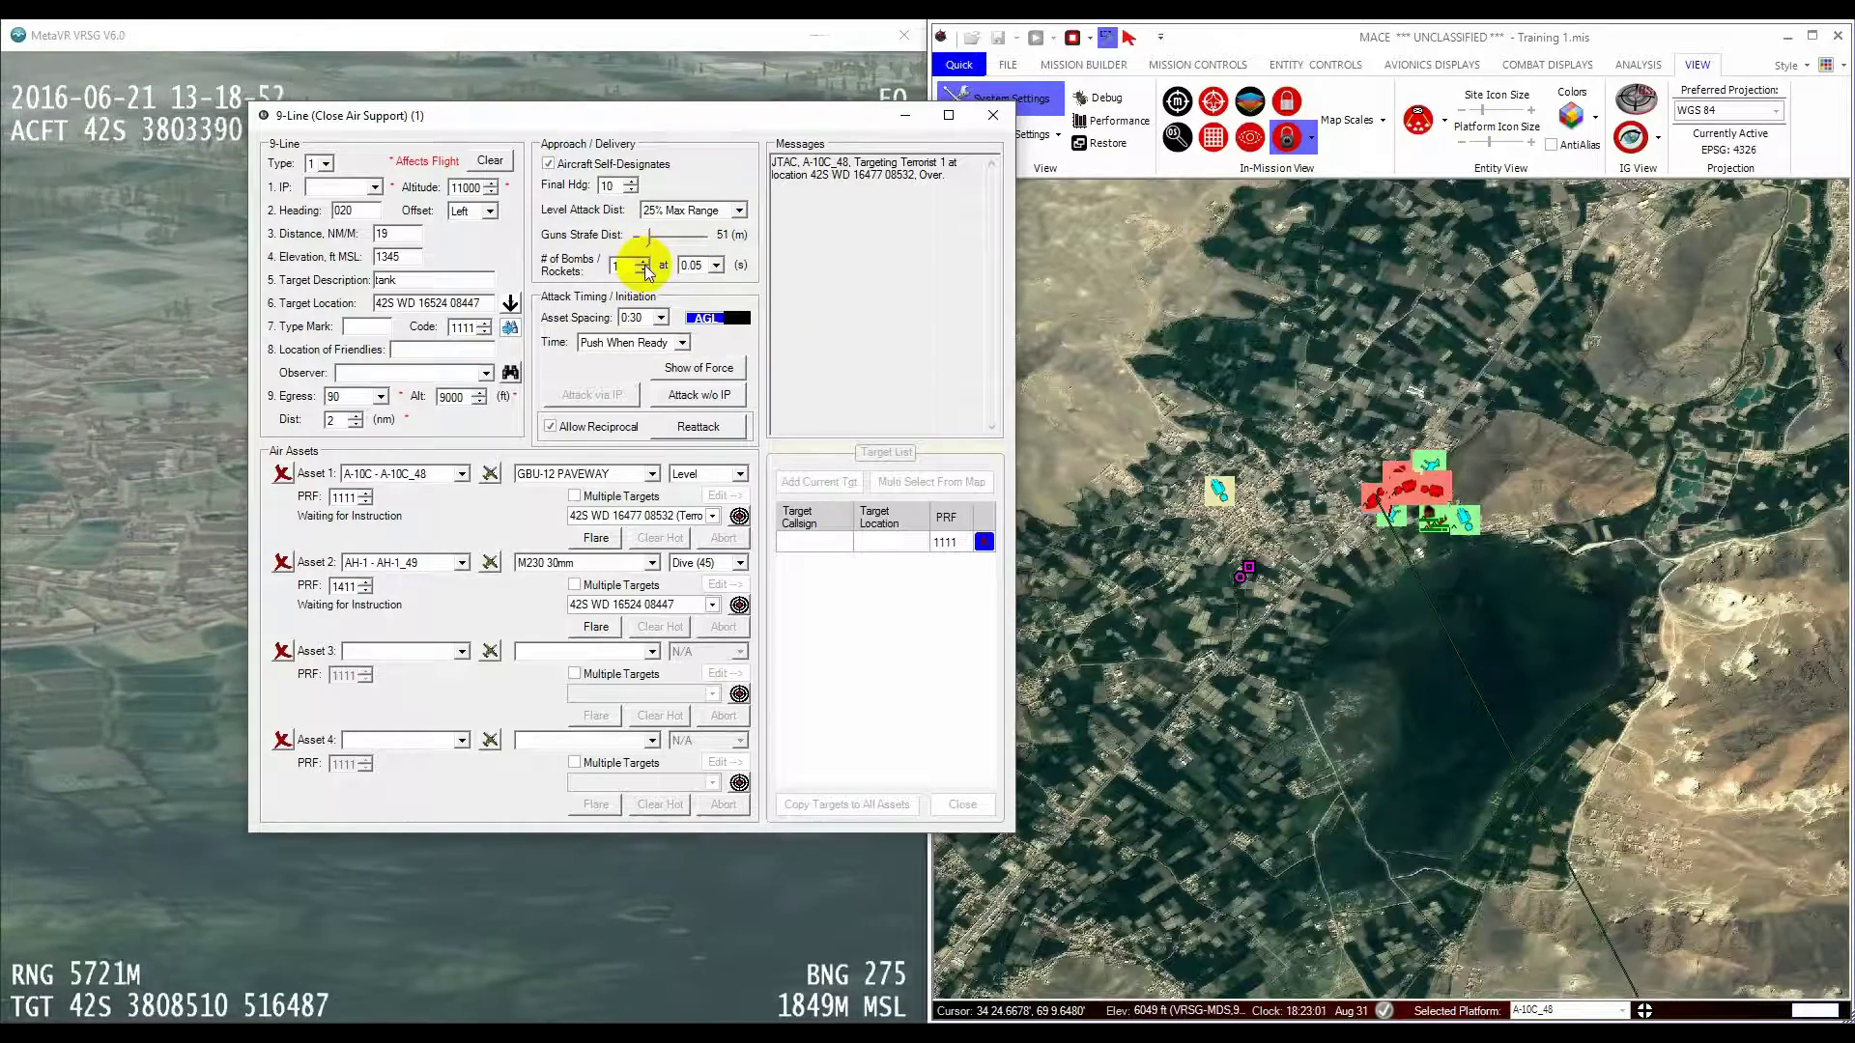
click(683, 342)
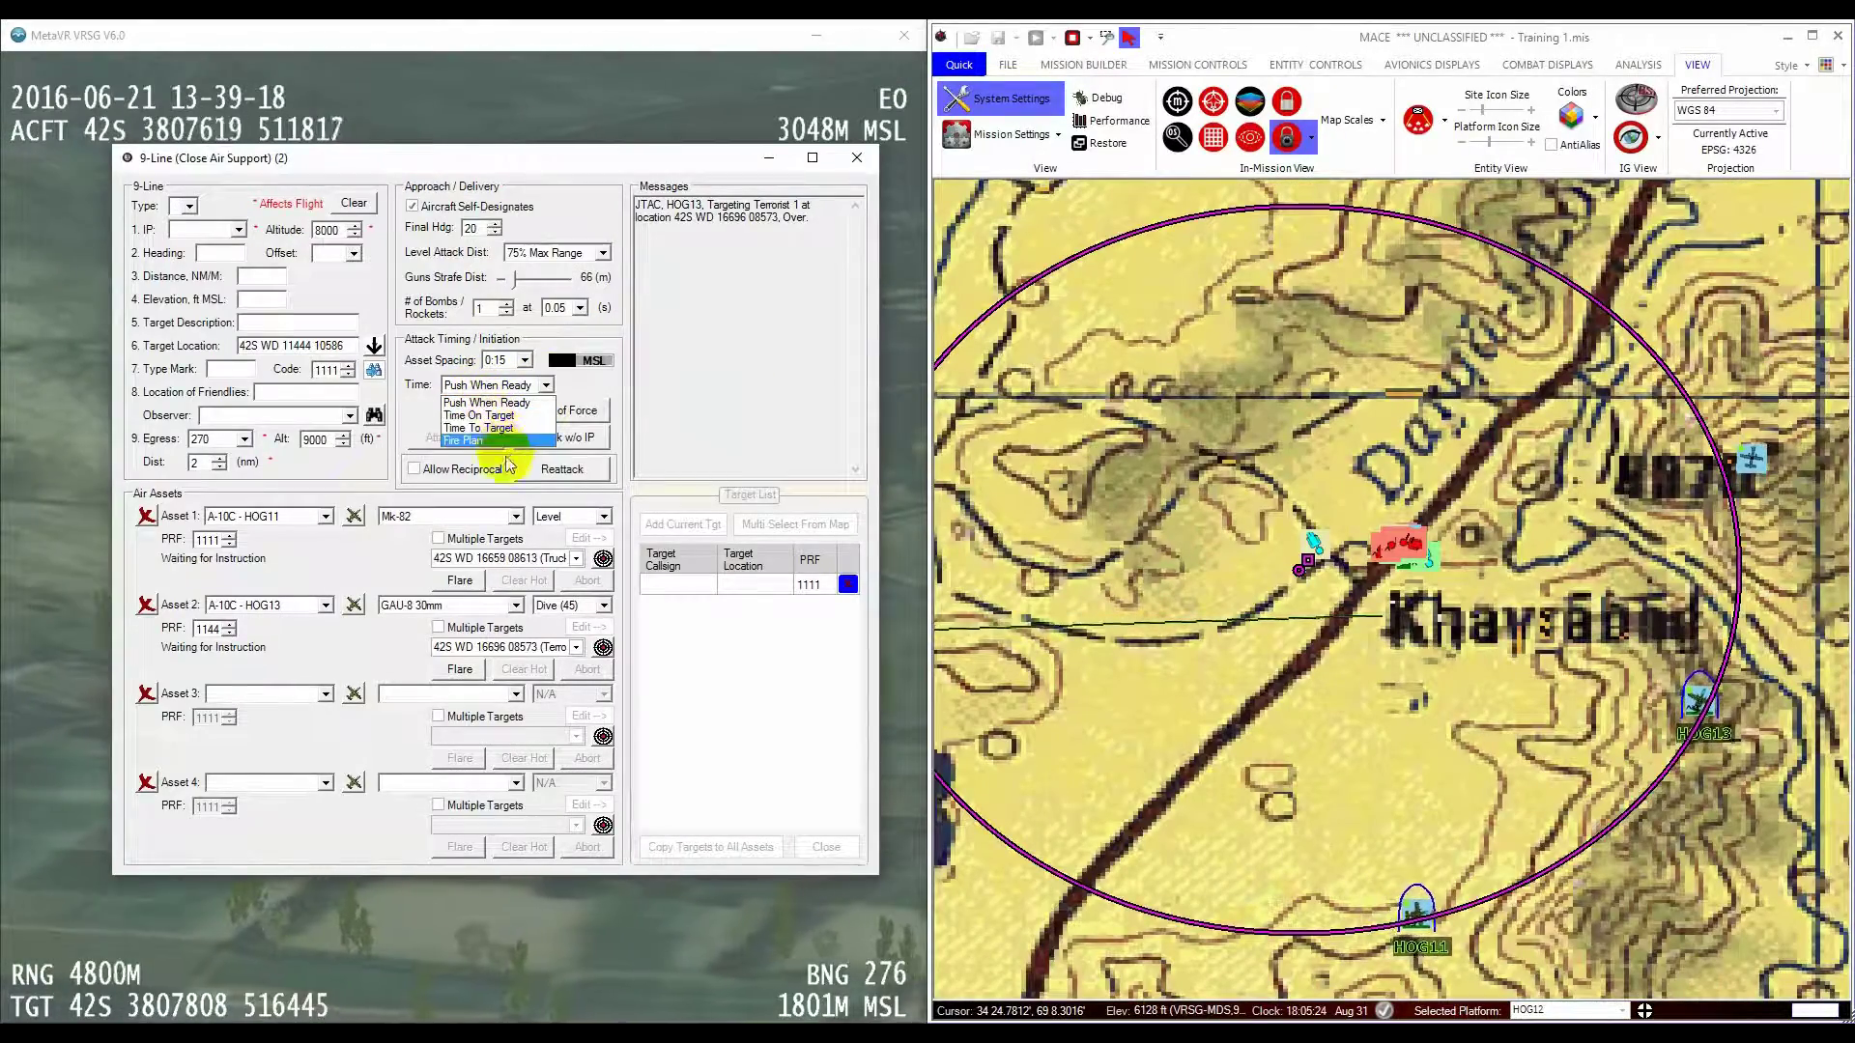
Step: Keep the HOG flight's attack timing at Push When Ready with 0:15 spacing
click(502, 402)
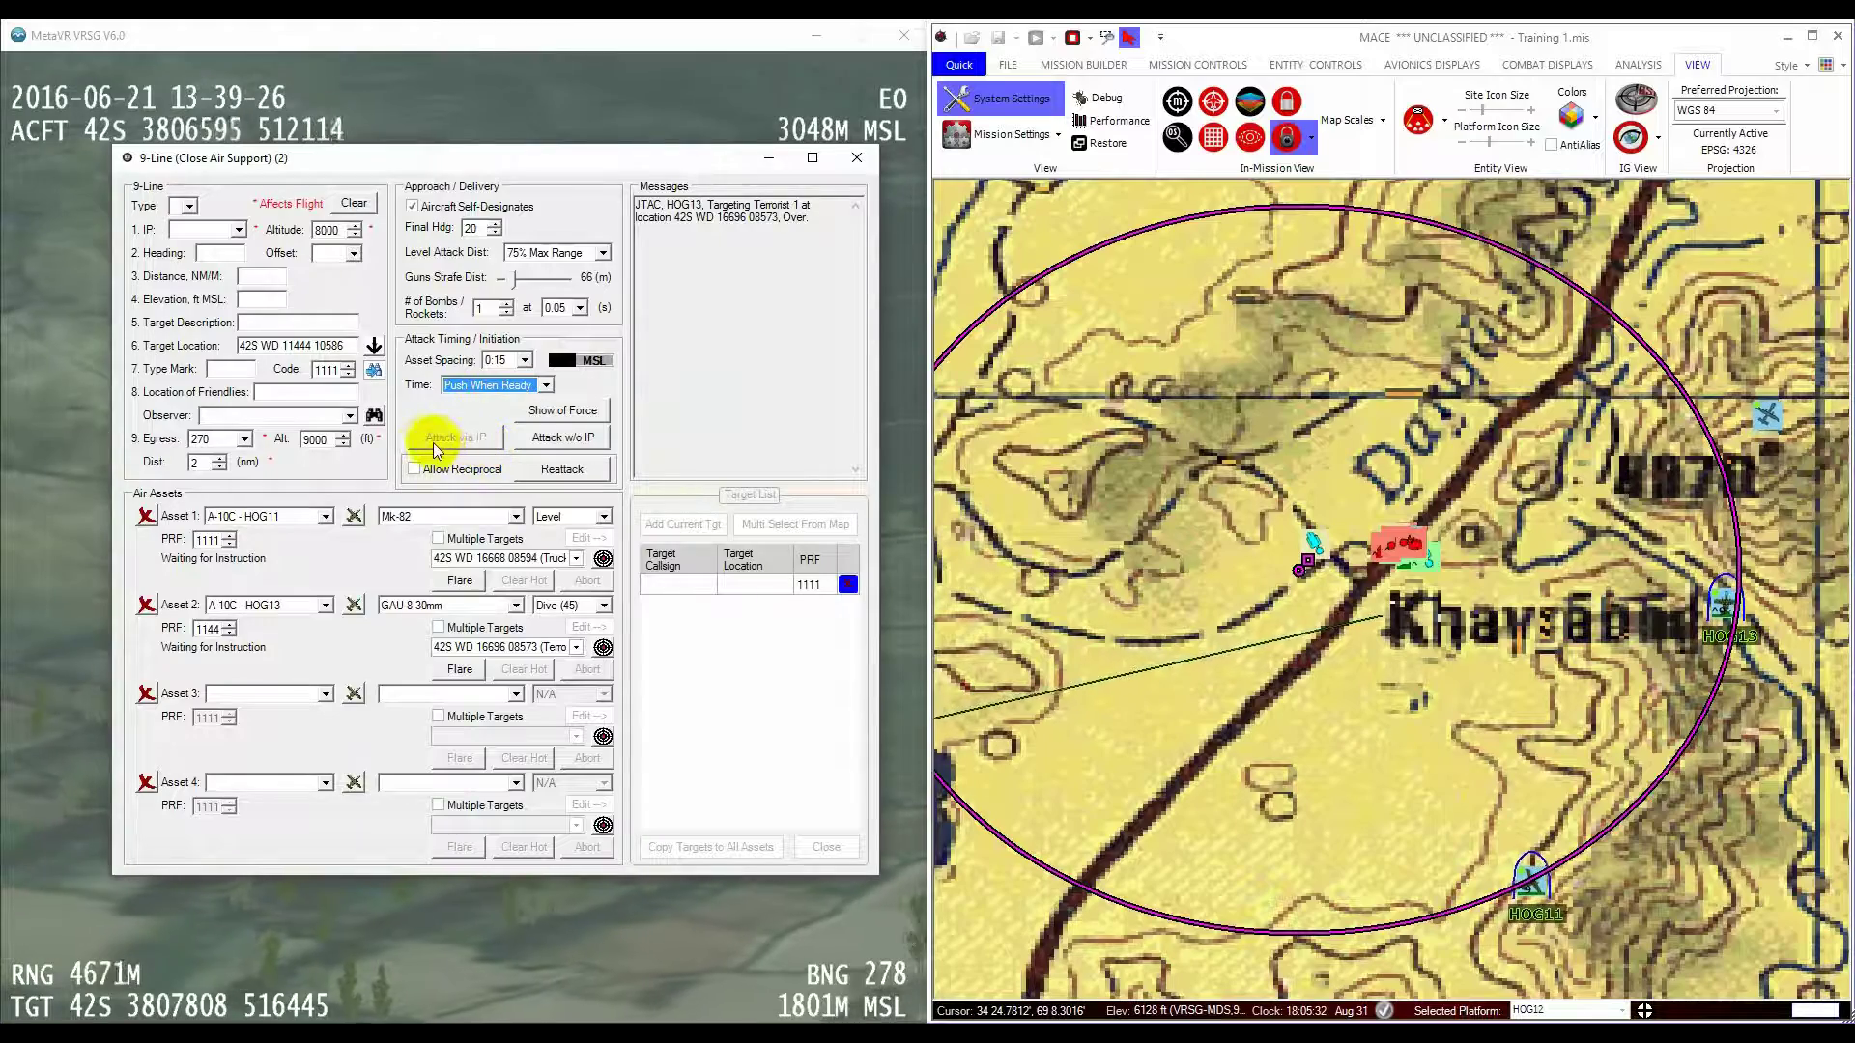
Step: Launch the 9-Line attack without an IP and display HOG11's and HOG13's attack routes
click(548, 440)
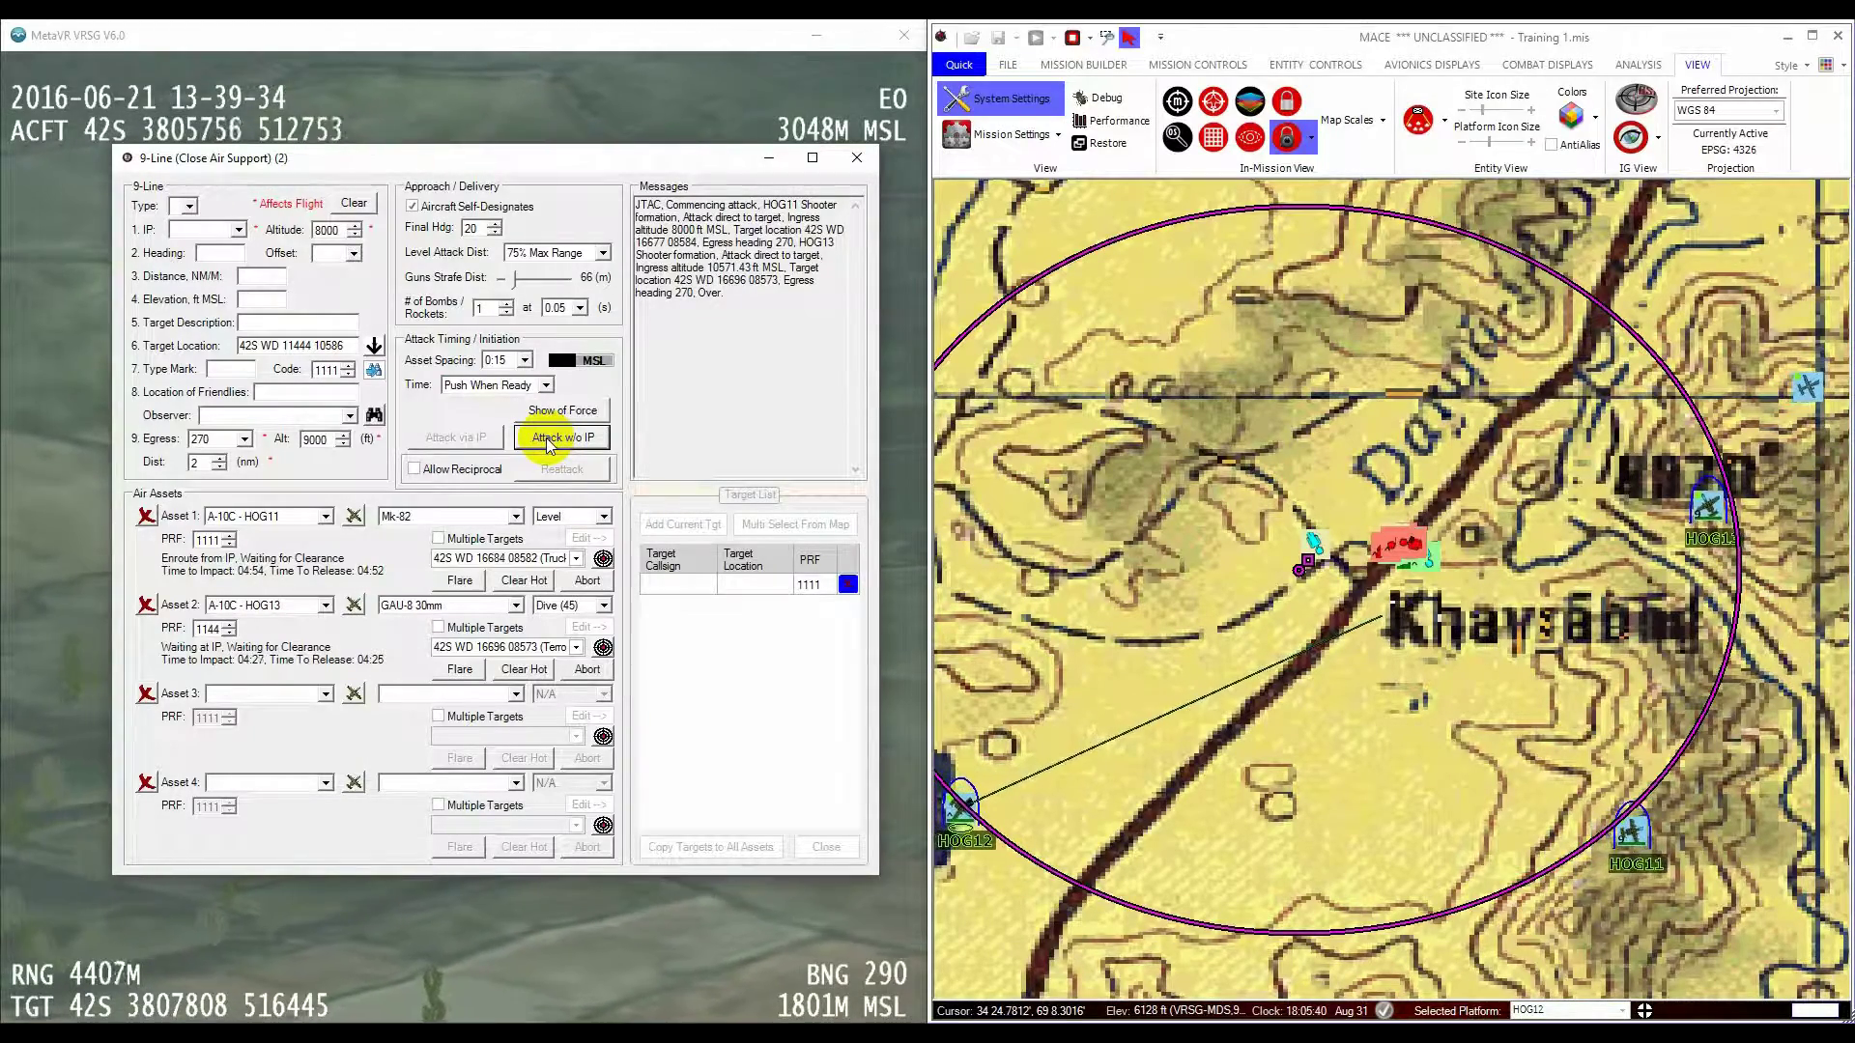
click(1622, 1010)
click(1558, 719)
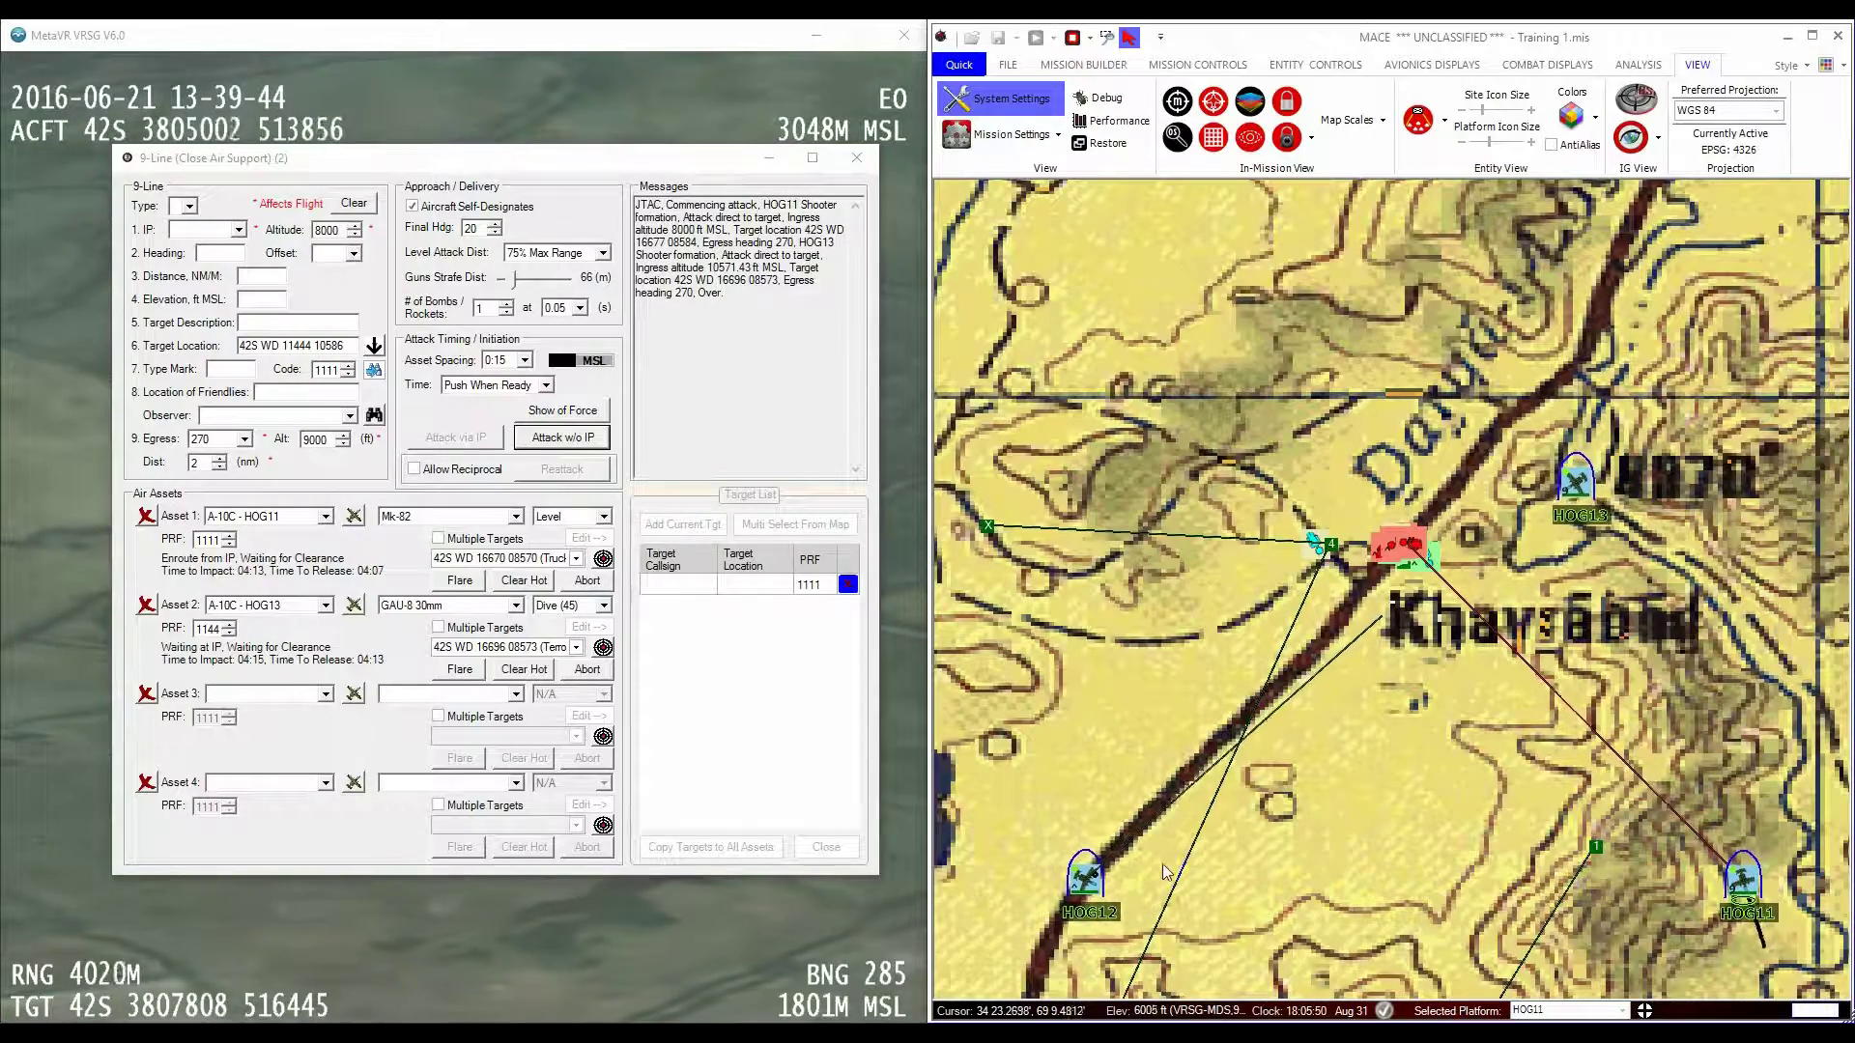
click(1601, 1014)
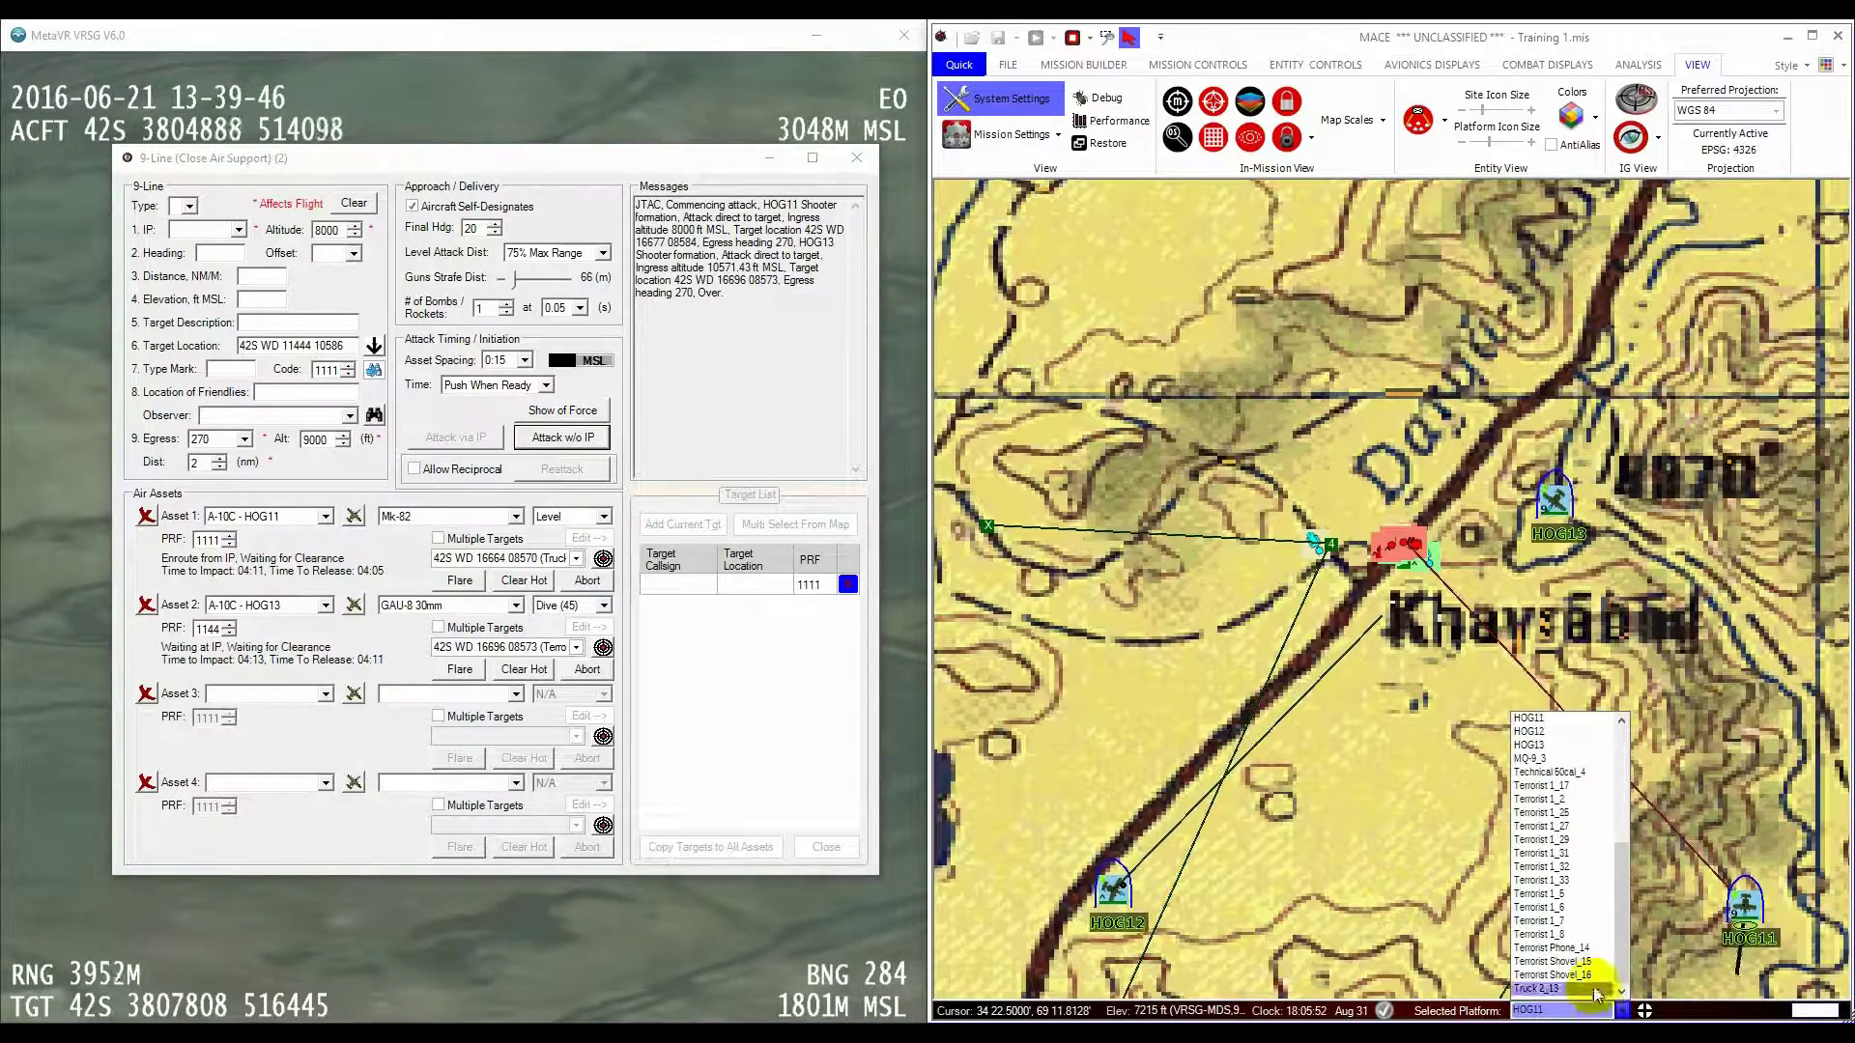
click(1530, 768)
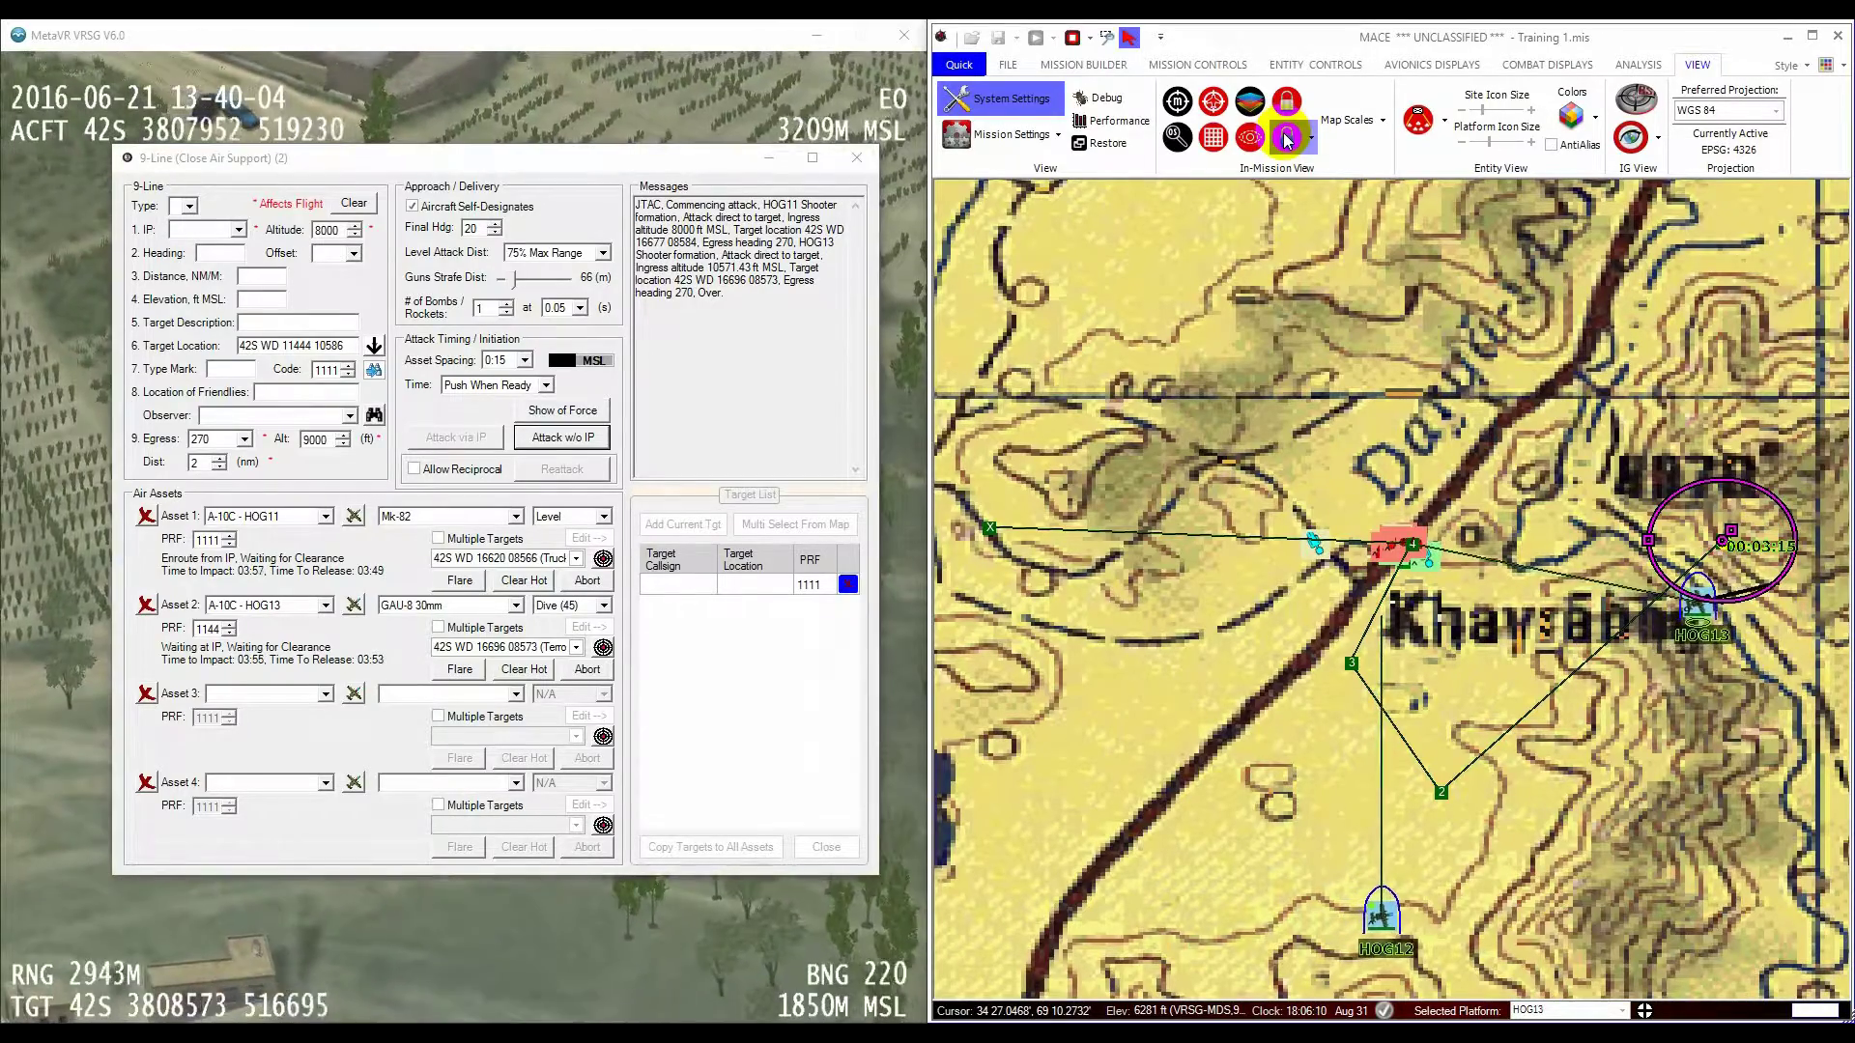
drag(687, 157, 777, 149)
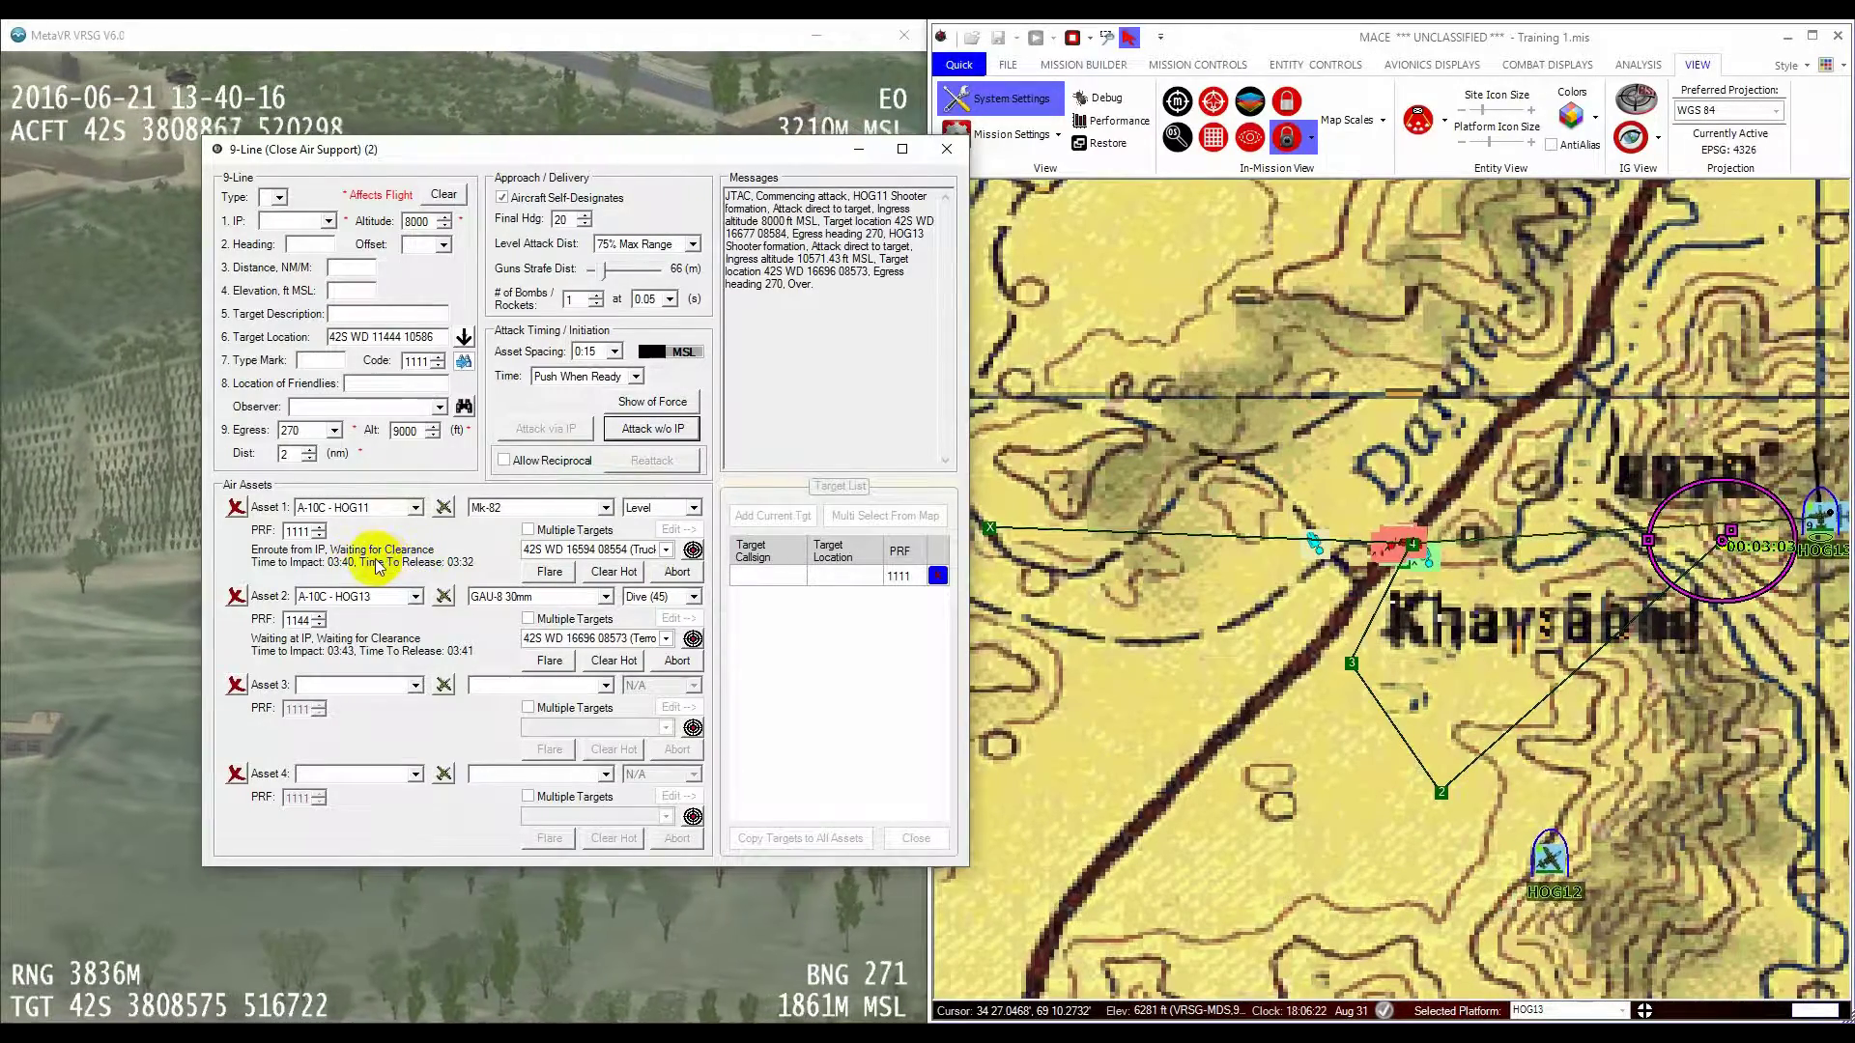
Step: Clear Asset 1 HOG11 and Asset 2 HOG13 hot, letting HOG11 drop its Mk-82s
click(615, 572)
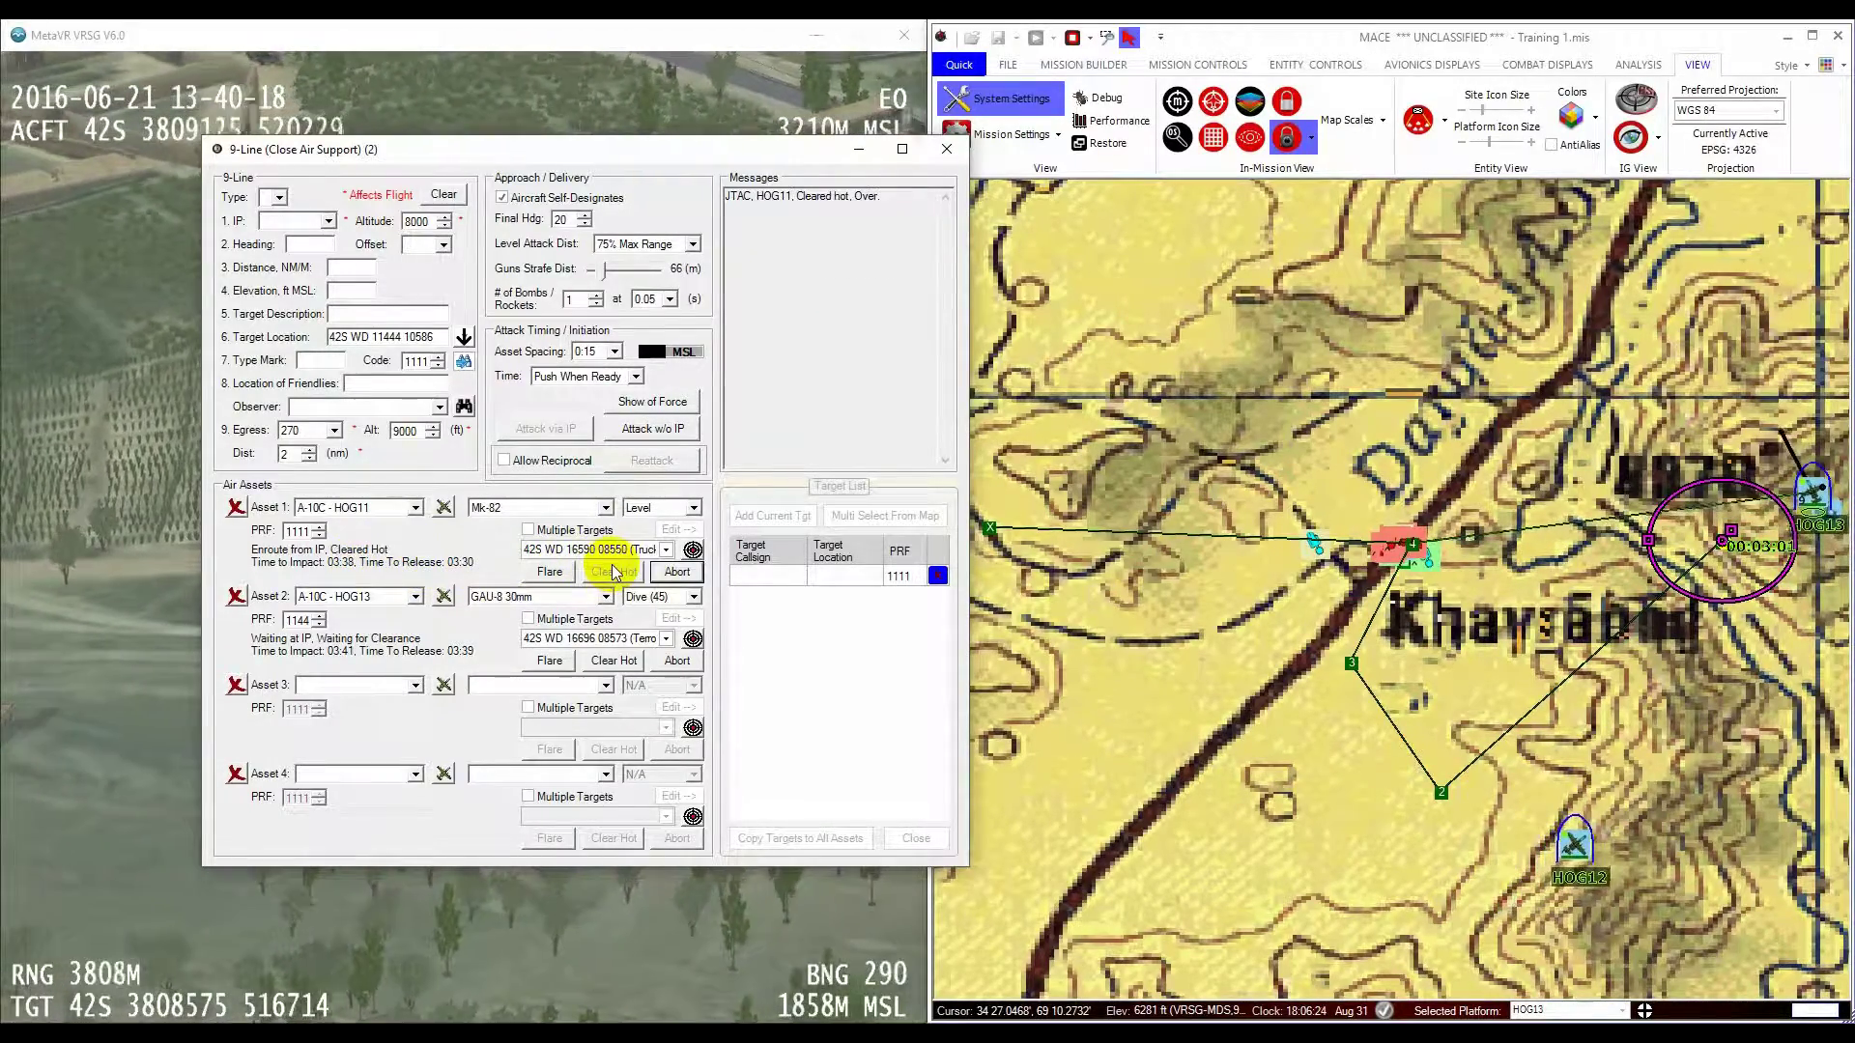
click(624, 662)
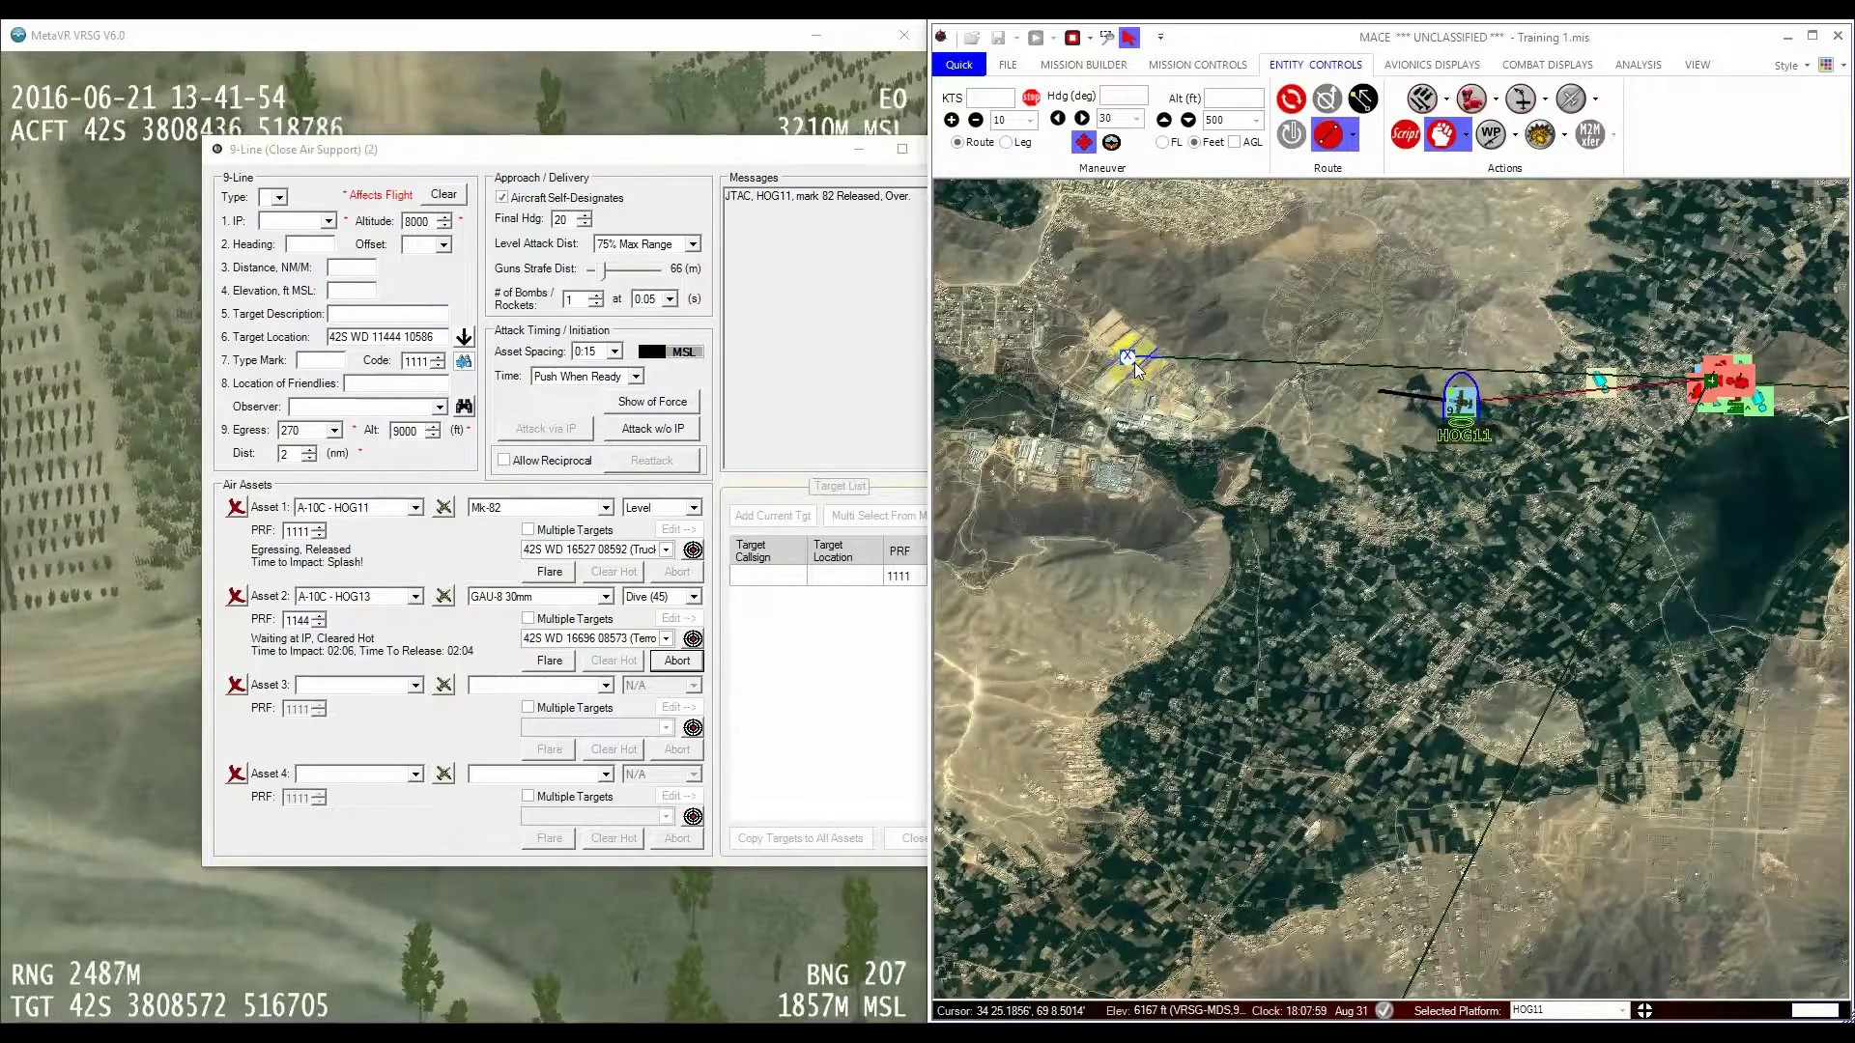
scroll(1136, 365, down, 5)
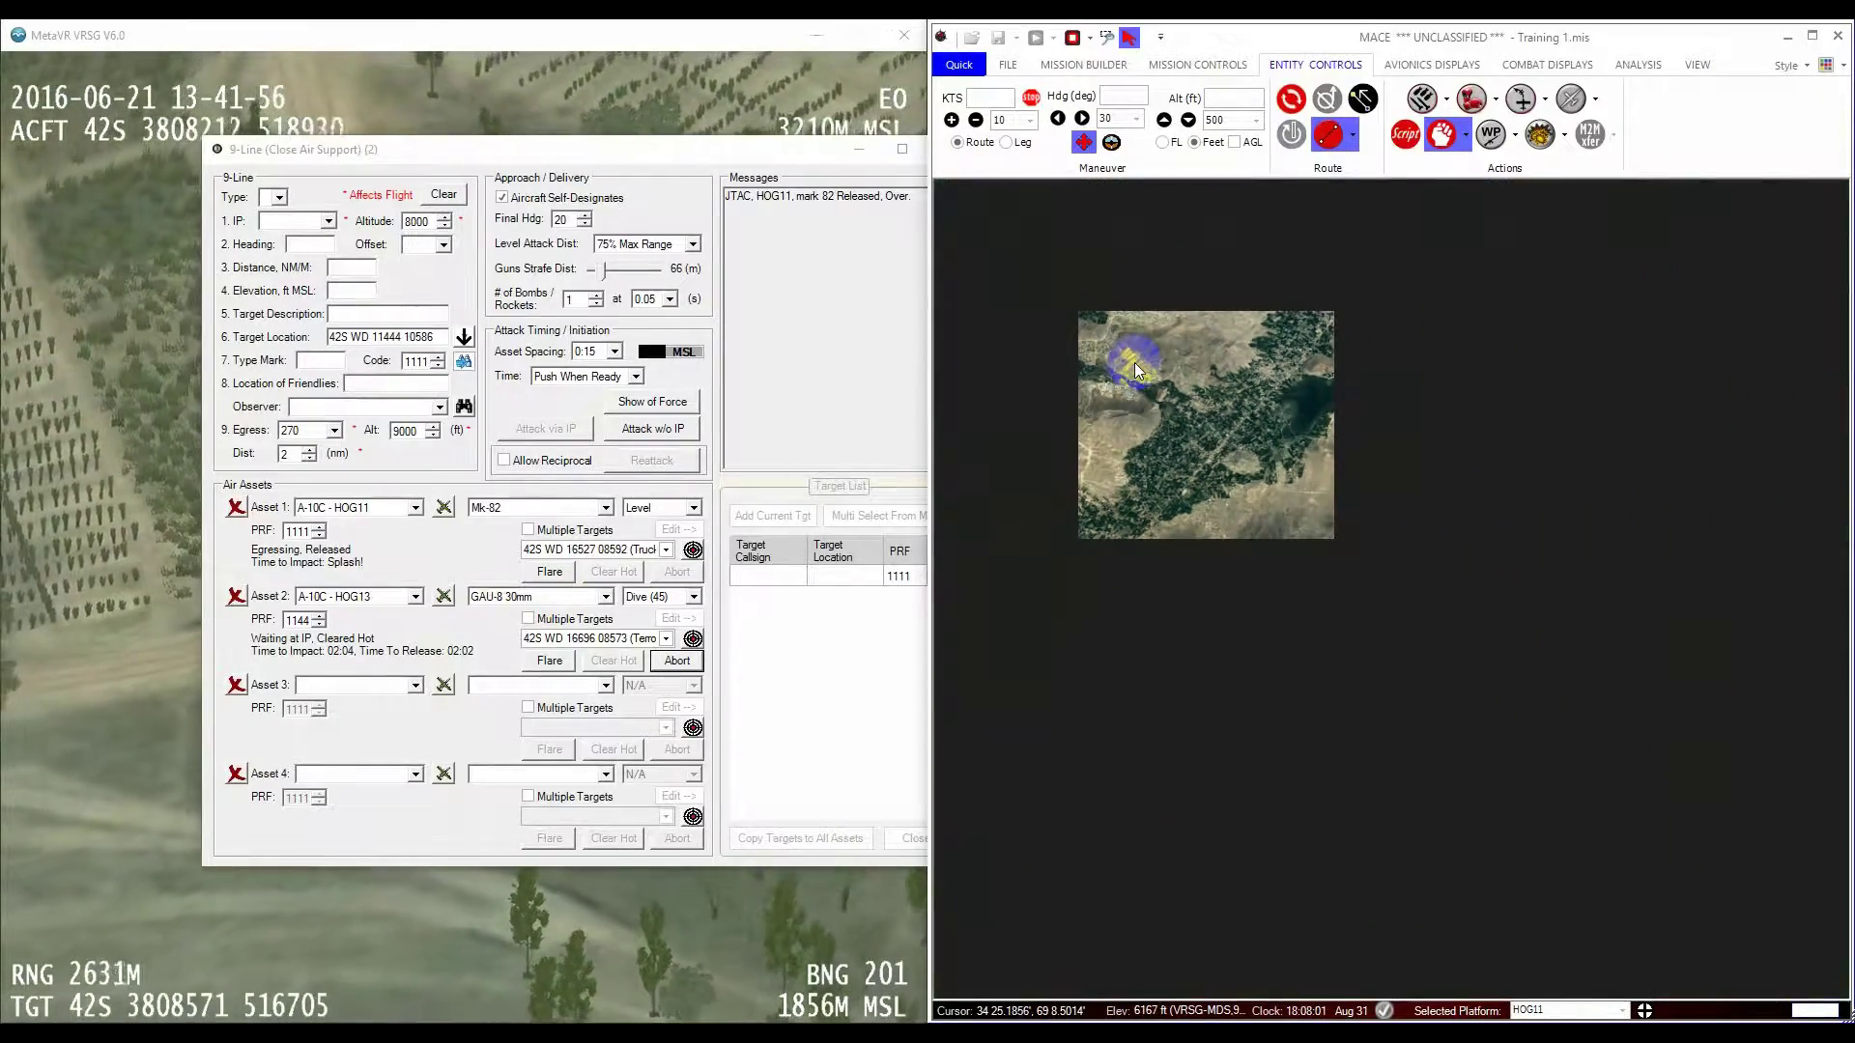
scroll(1135, 371, up, 5)
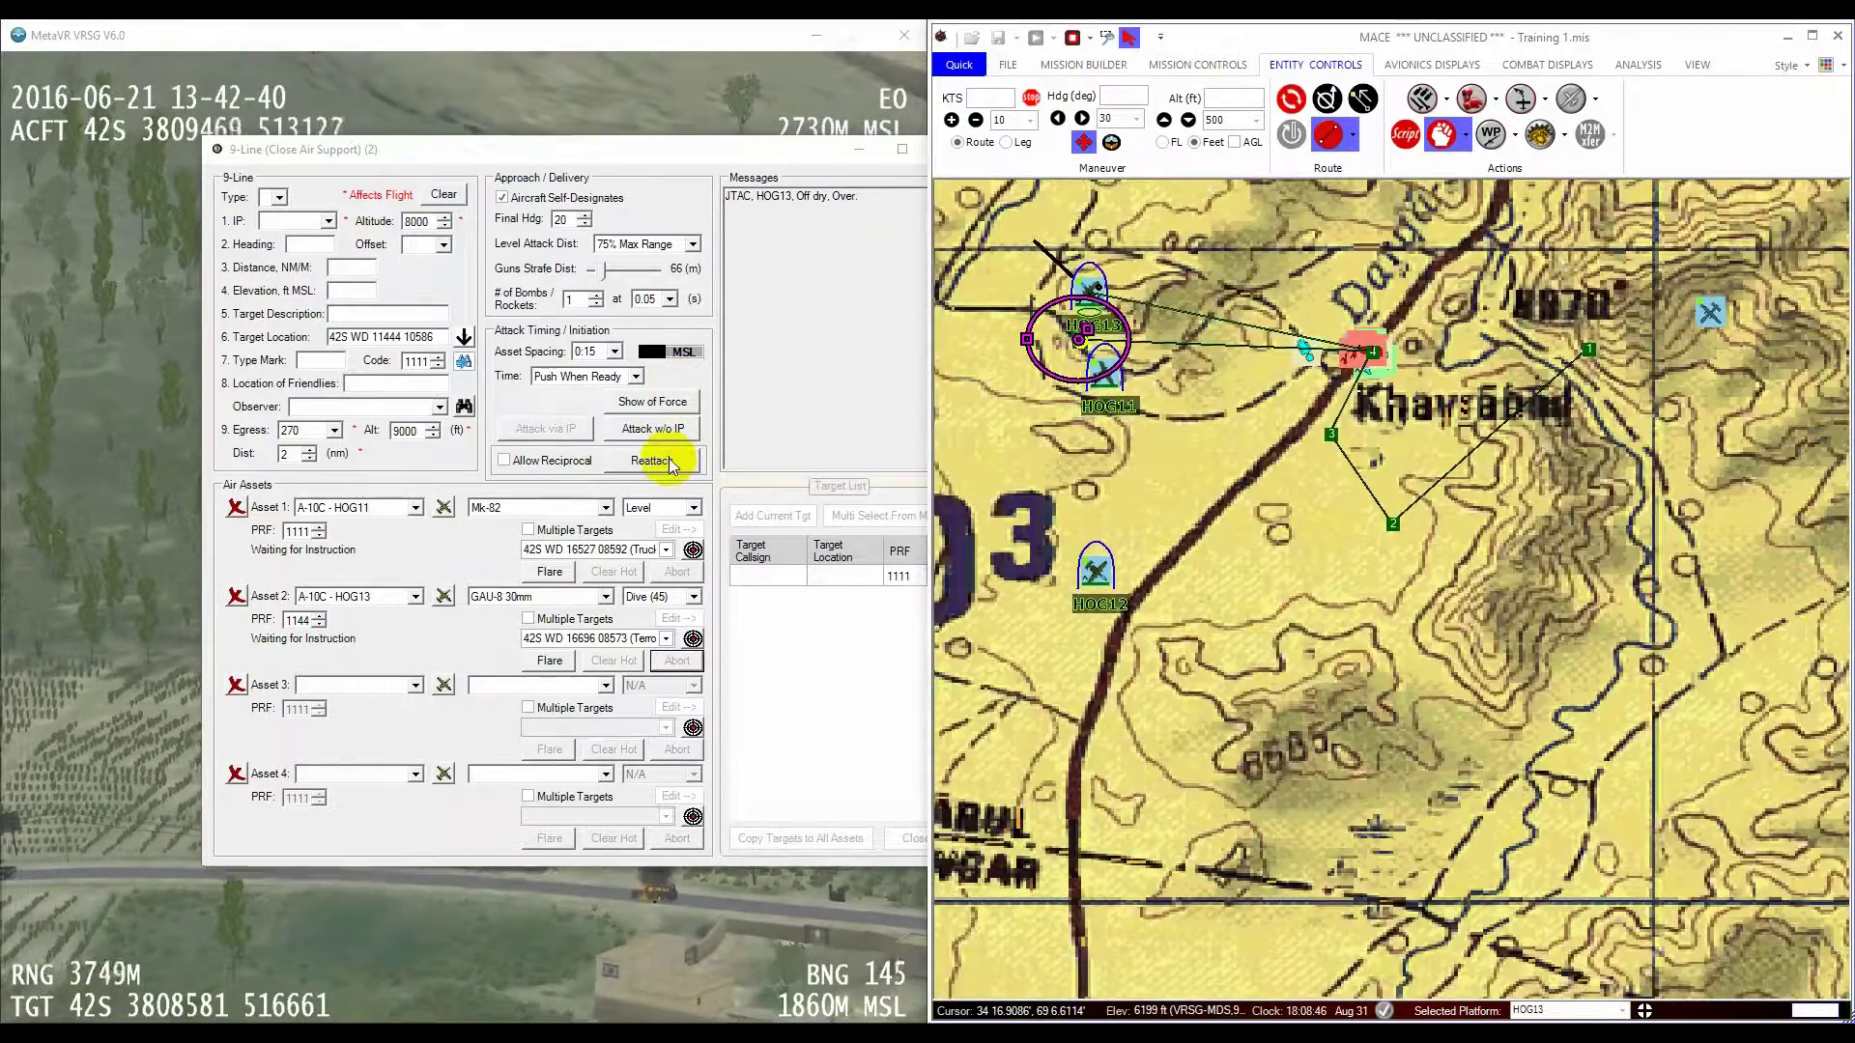
Step: Order a reattack, then view the HOG12, HOG11 and HOG13 routes on the map
click(670, 460)
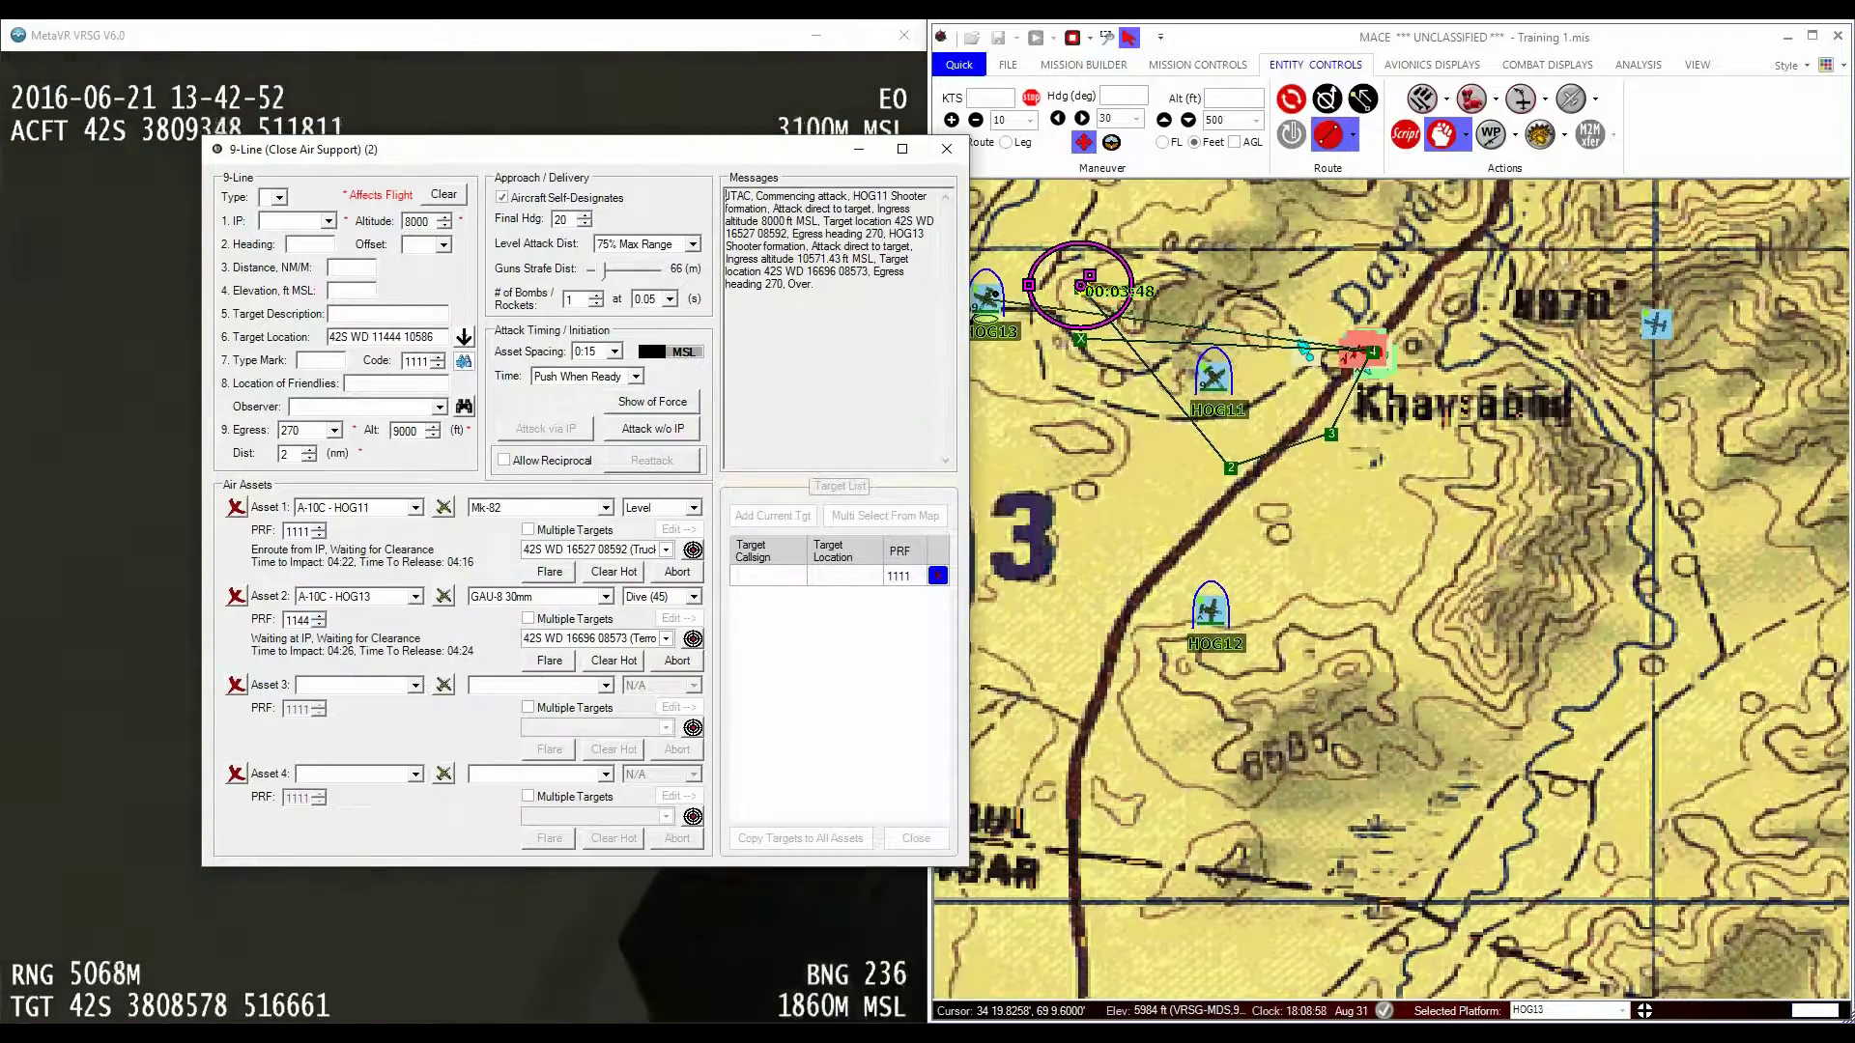
click(1225, 618)
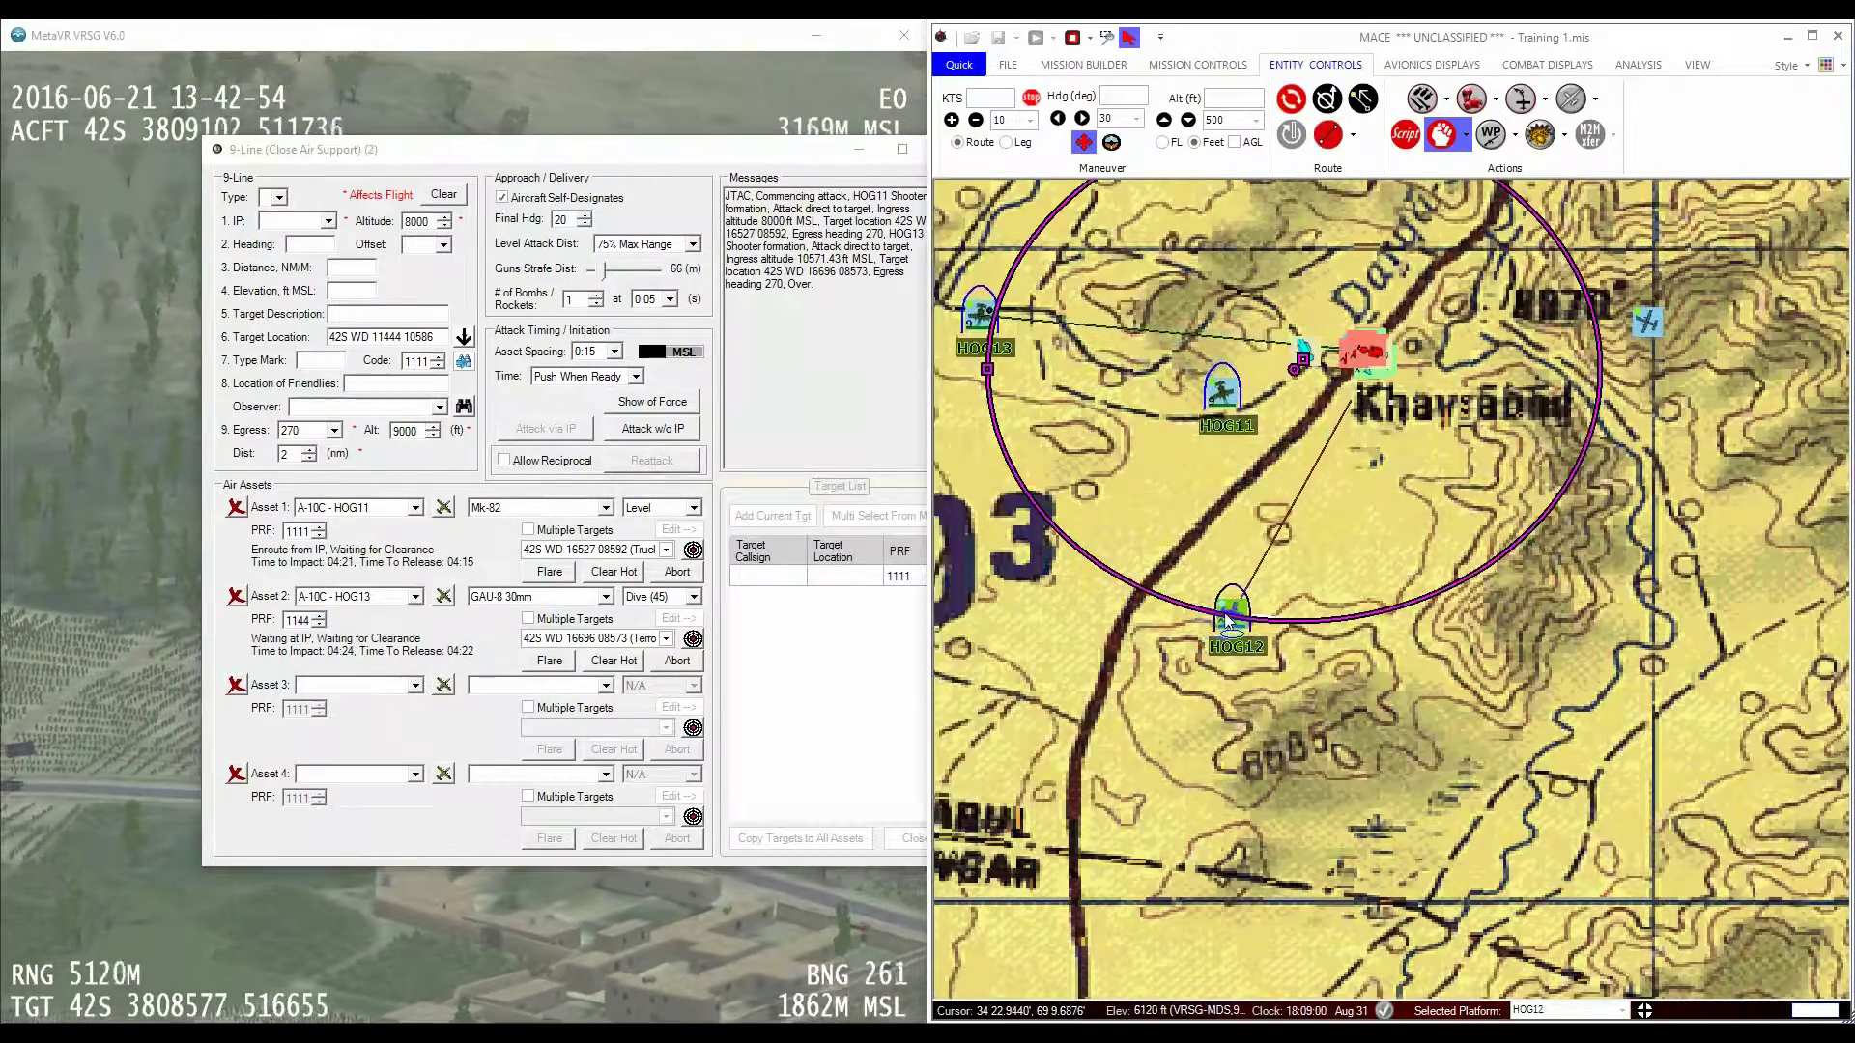
click(1225, 409)
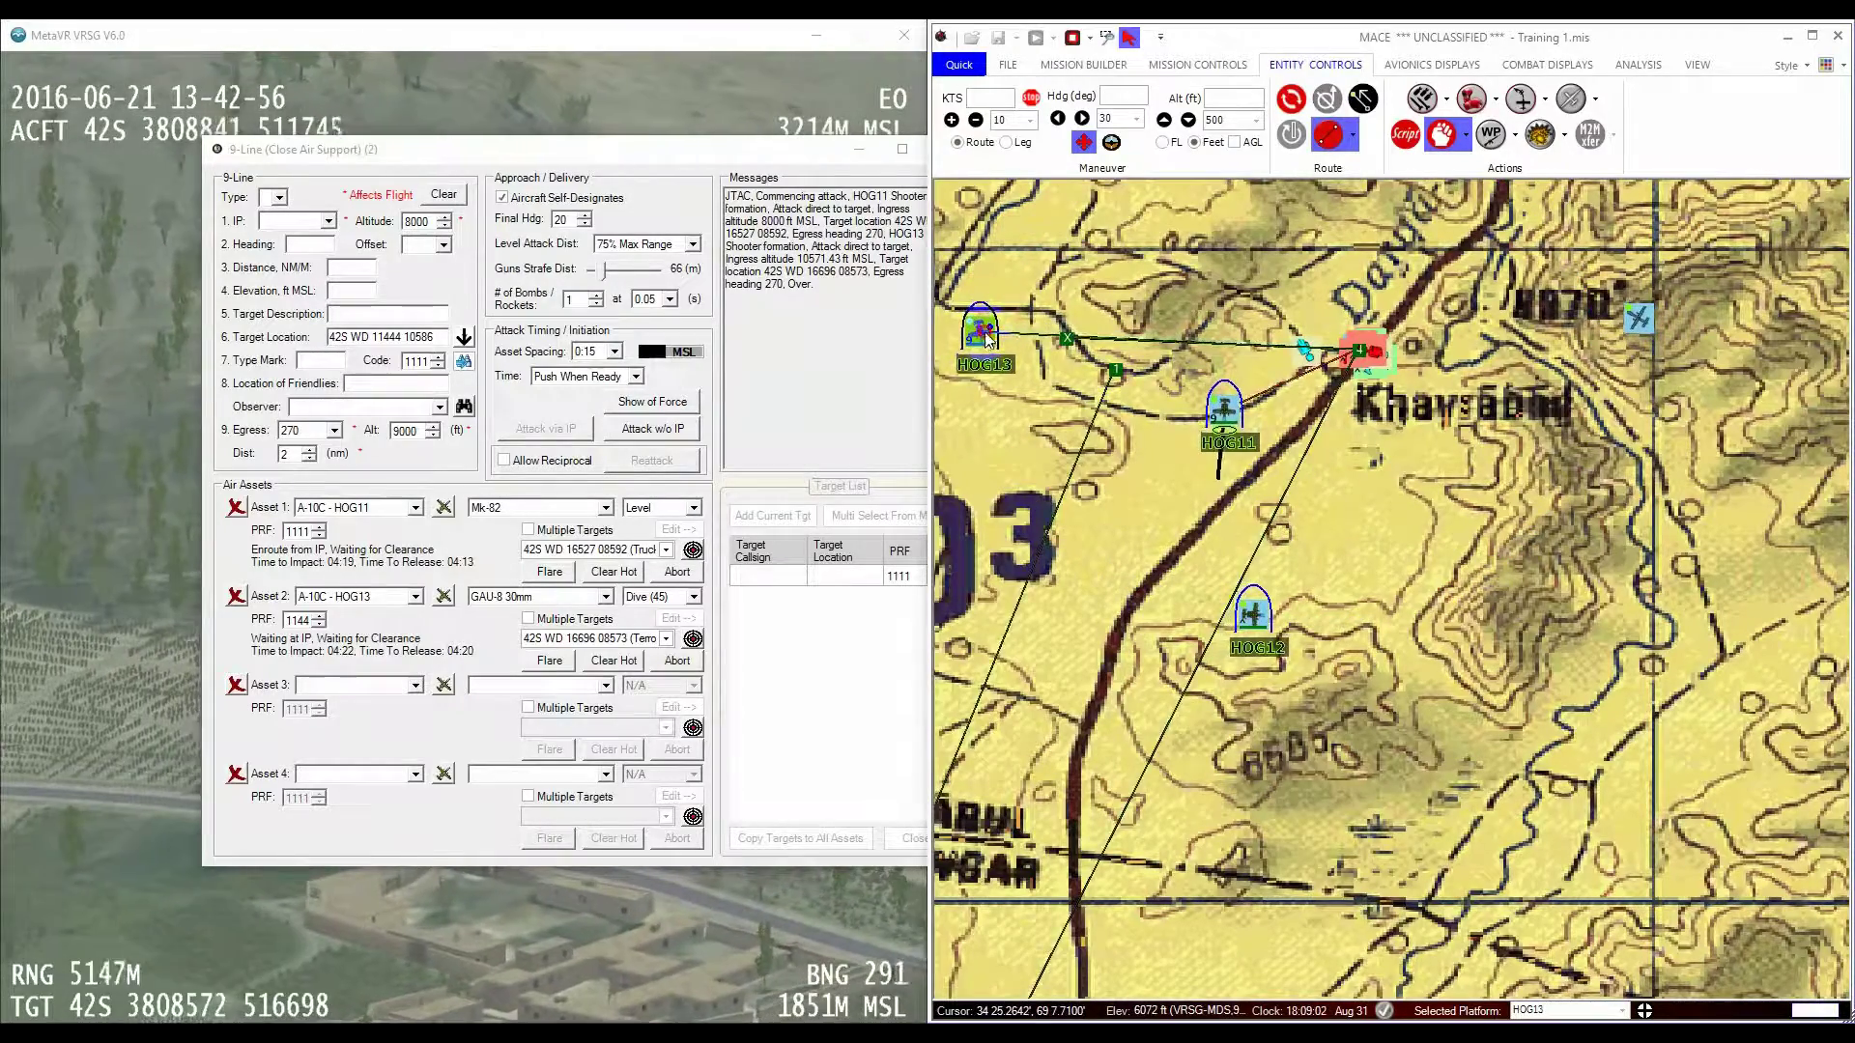
click(1113, 377)
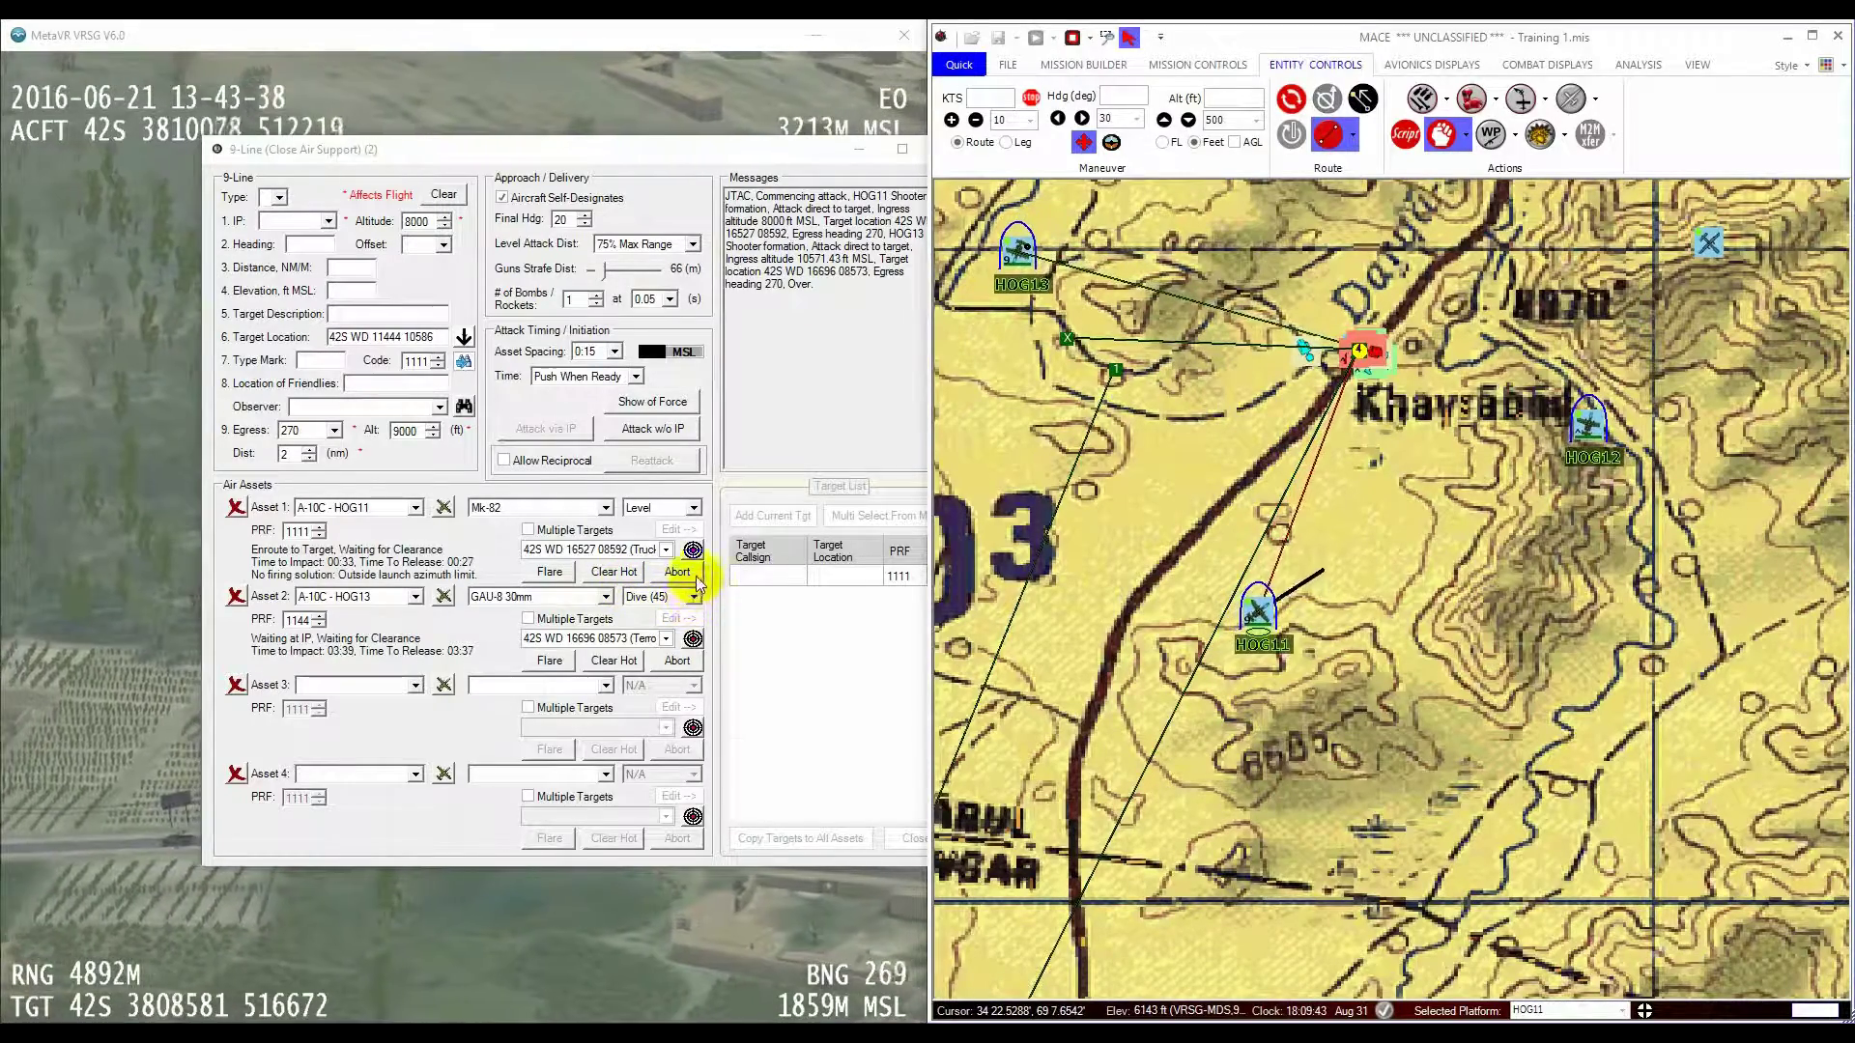
Step: Abort Asset 2 HOG13 and Asset 1 HOG11, panning the map to follow their egress
click(693, 663)
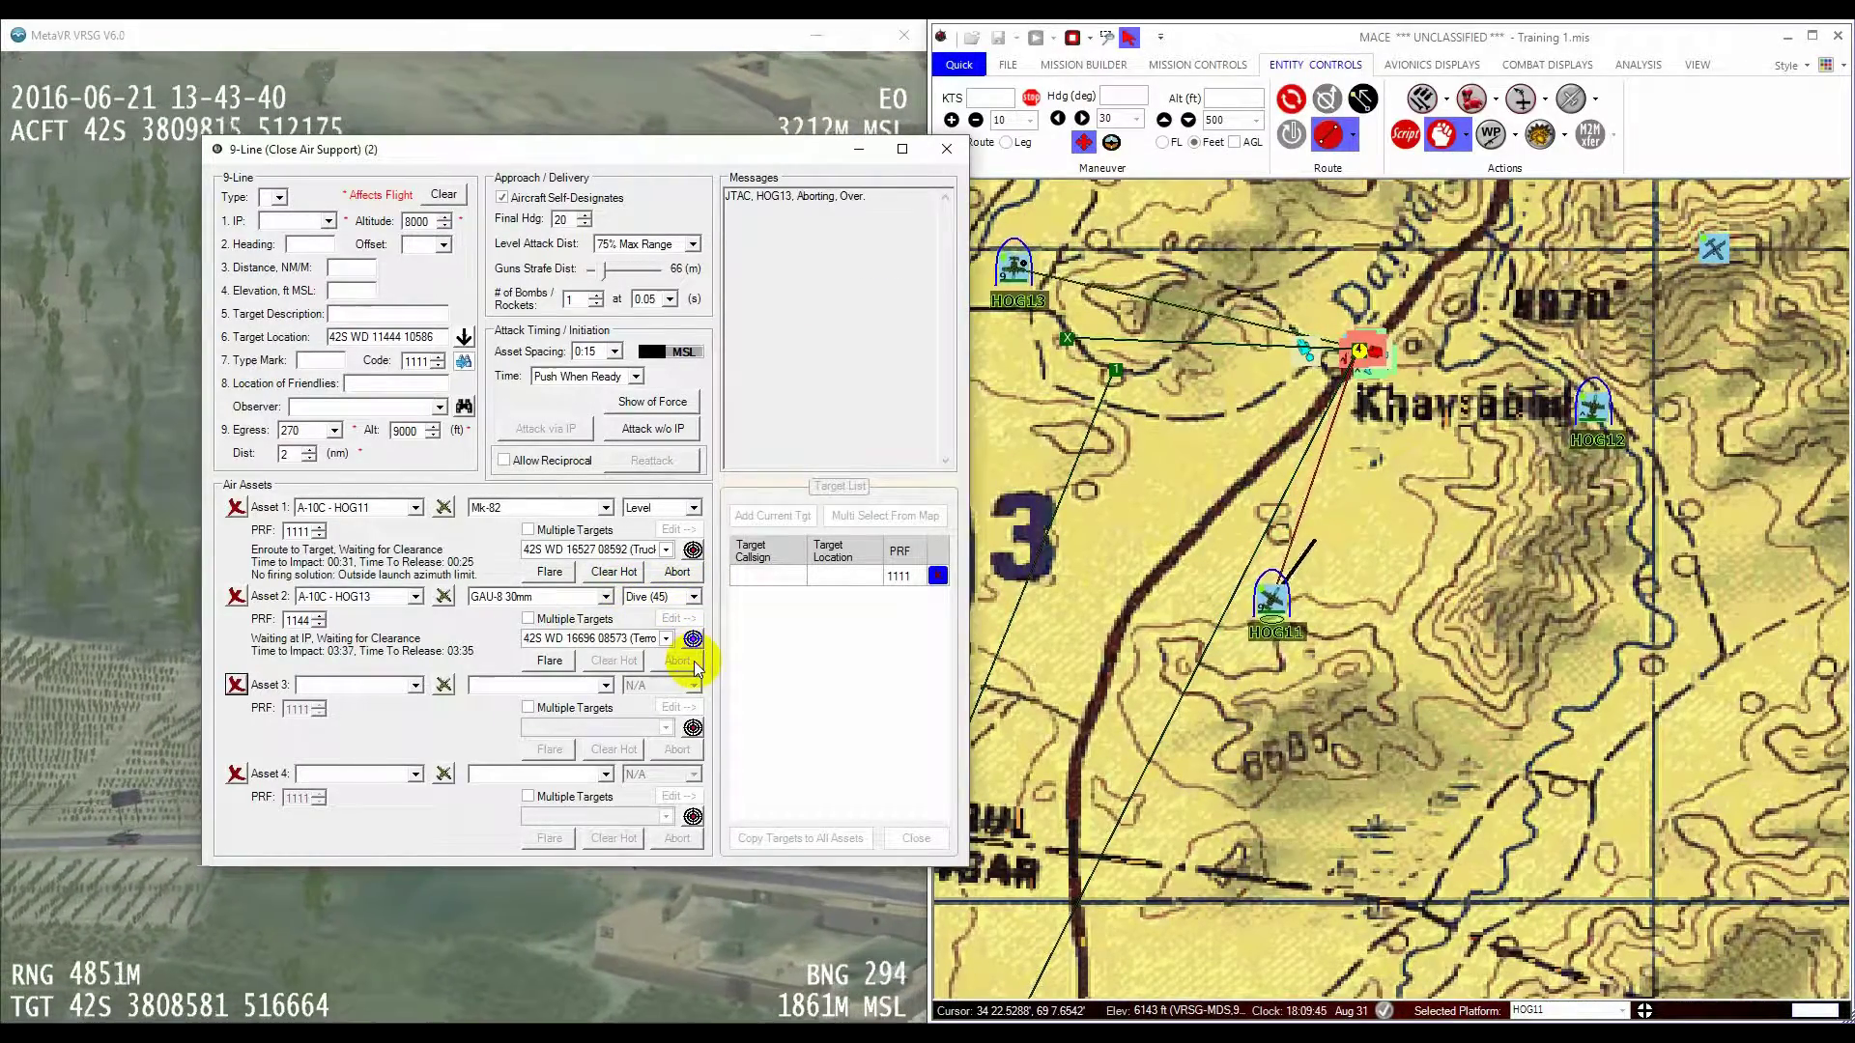
click(677, 571)
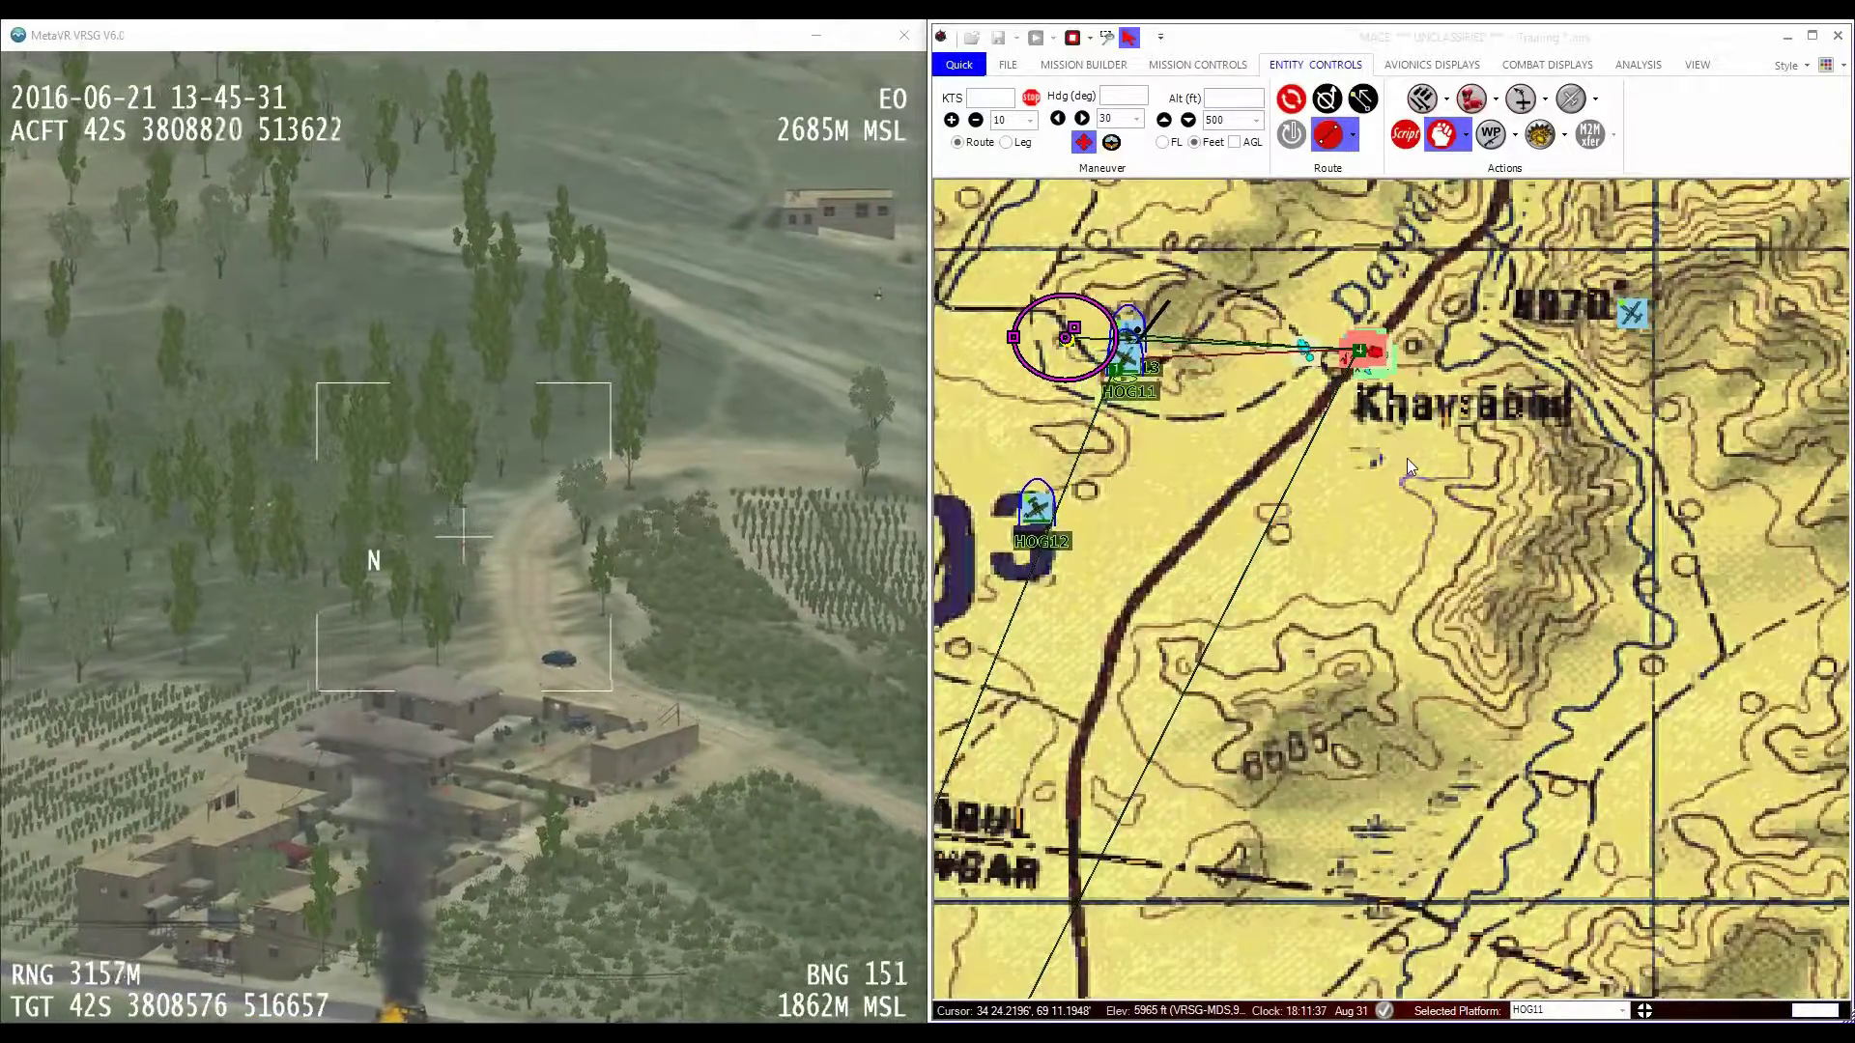
drag(1407, 458, 1420, 571)
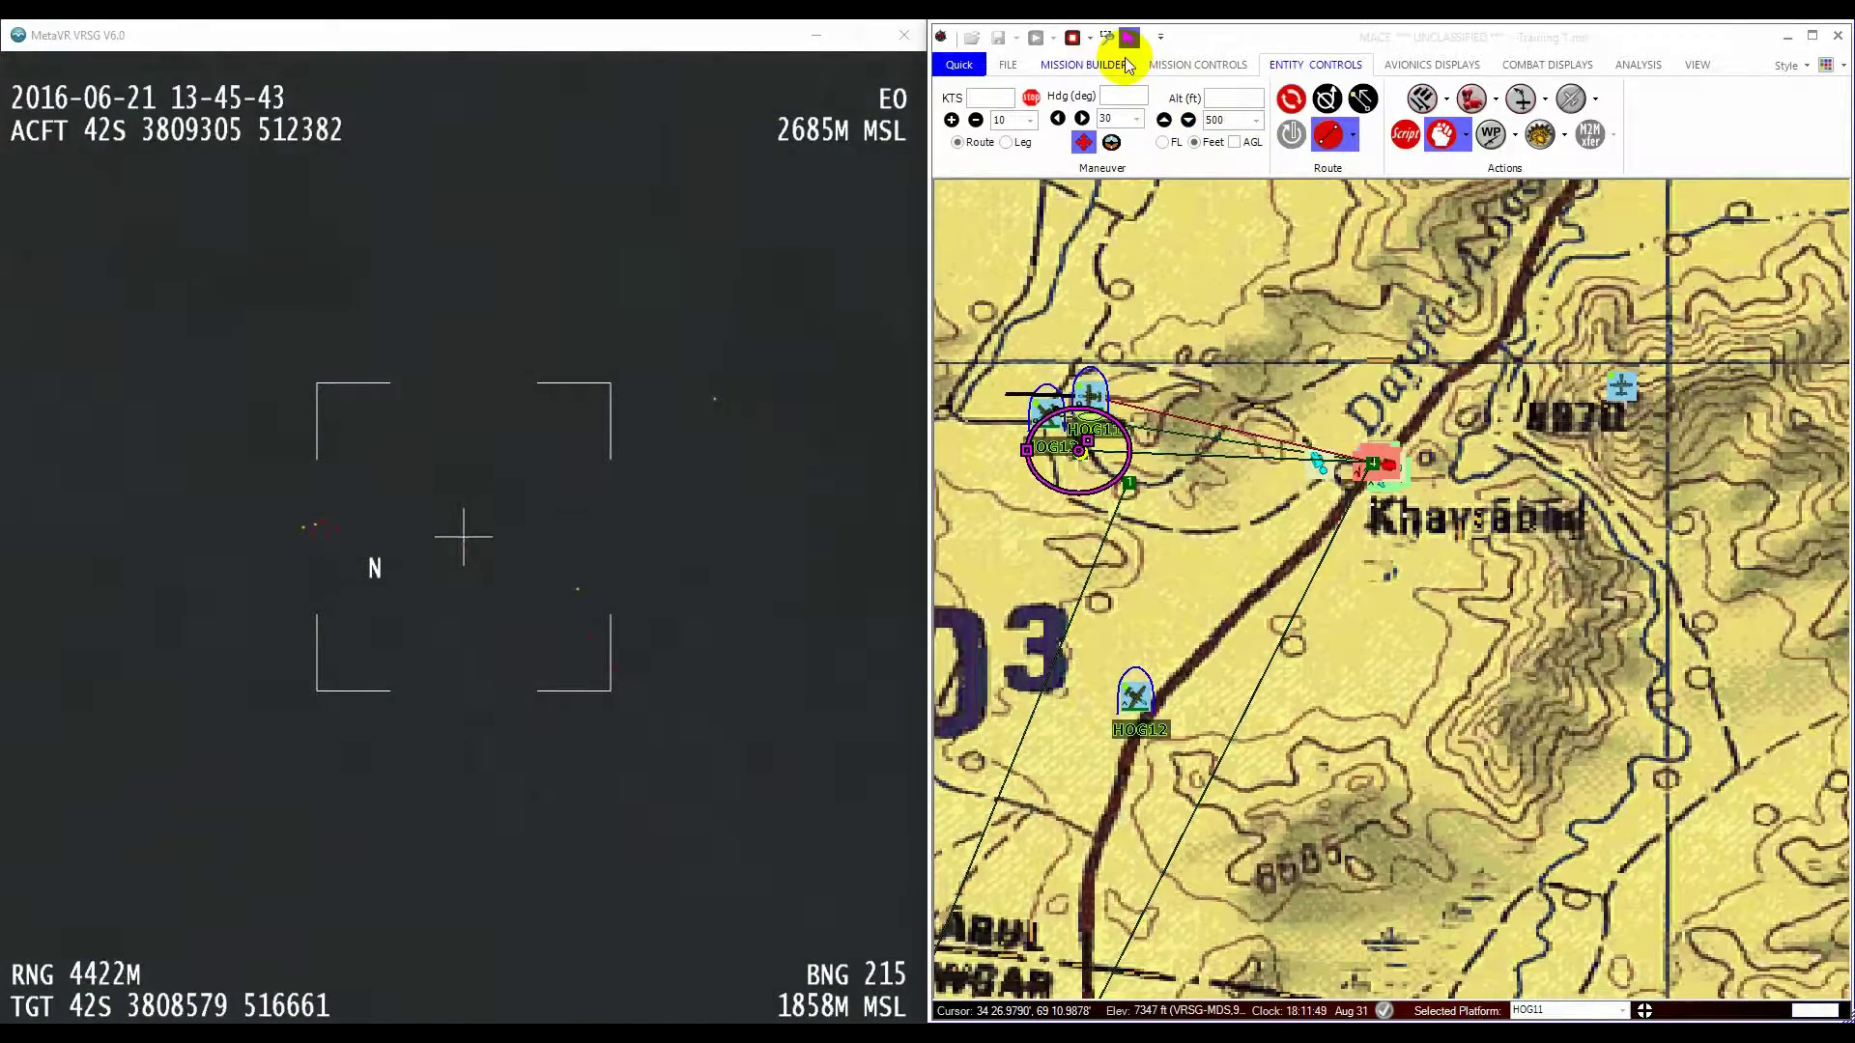
Step: Choose Known Point from the Other site types and drop one southwest of Khaysabad
click(1126, 63)
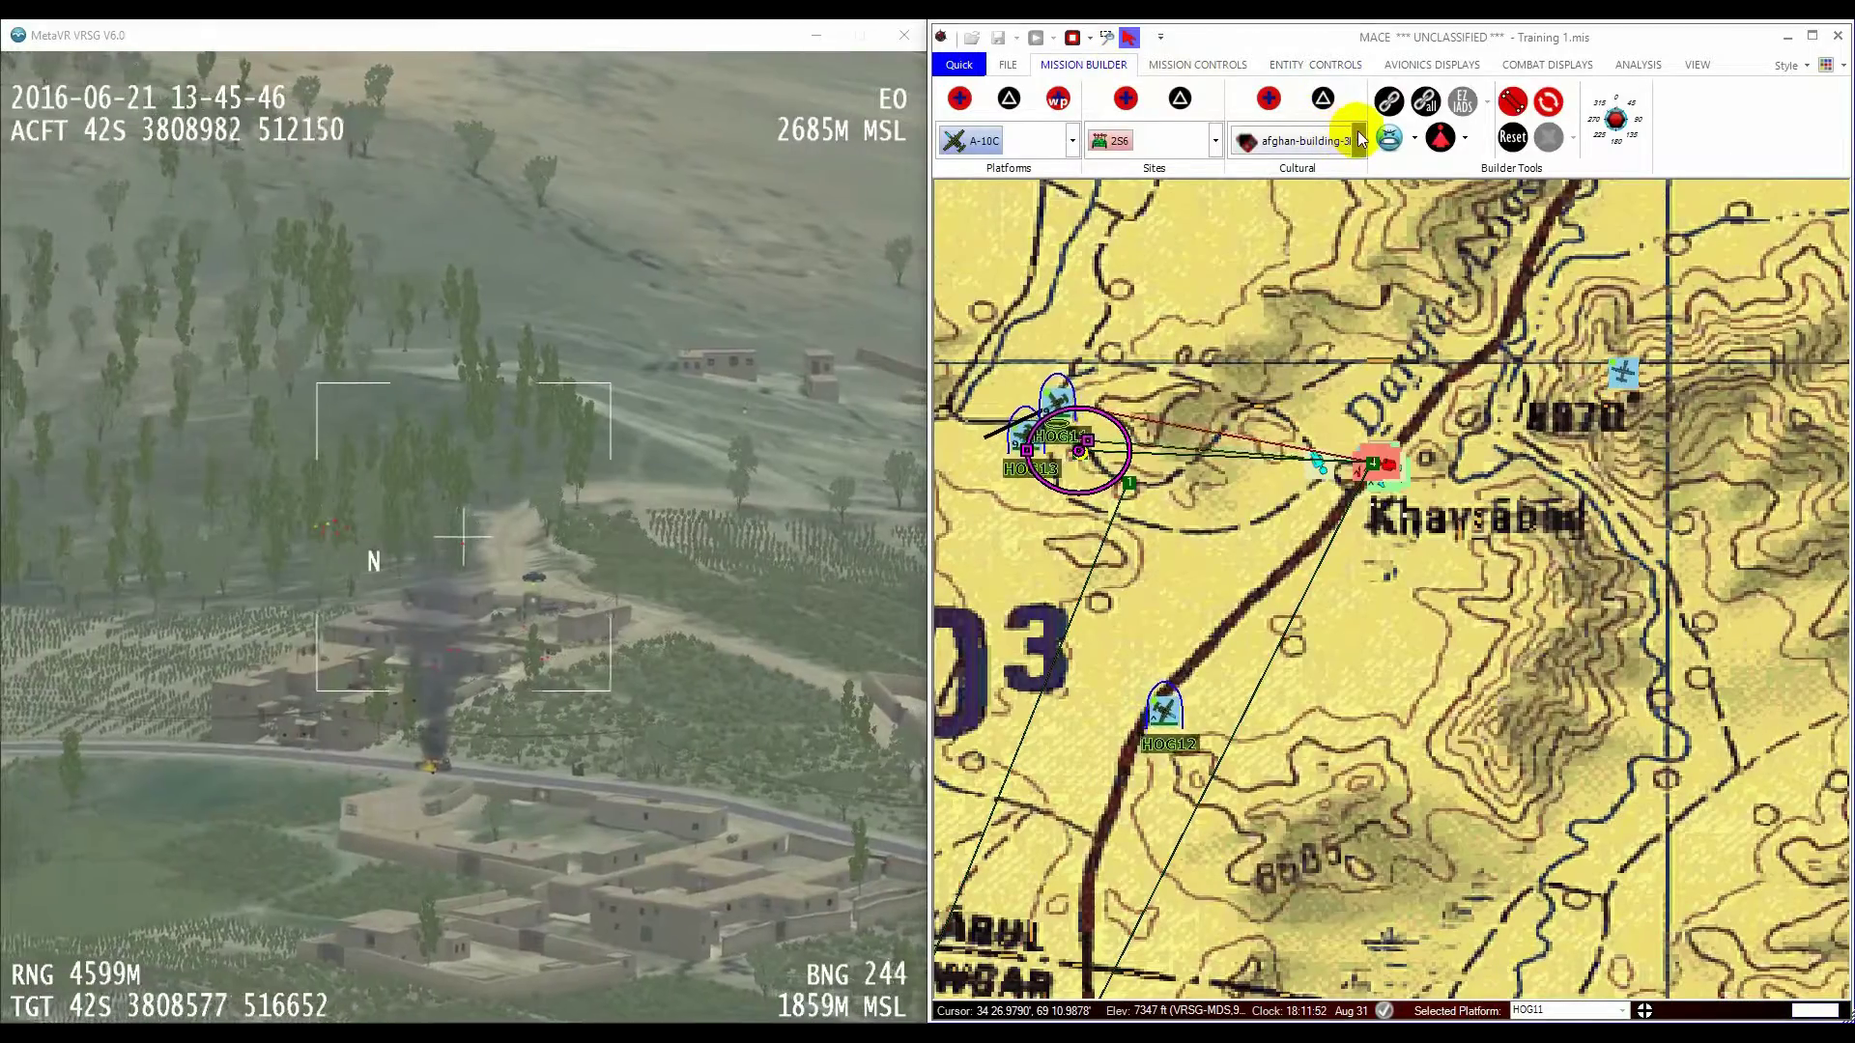
click(1359, 140)
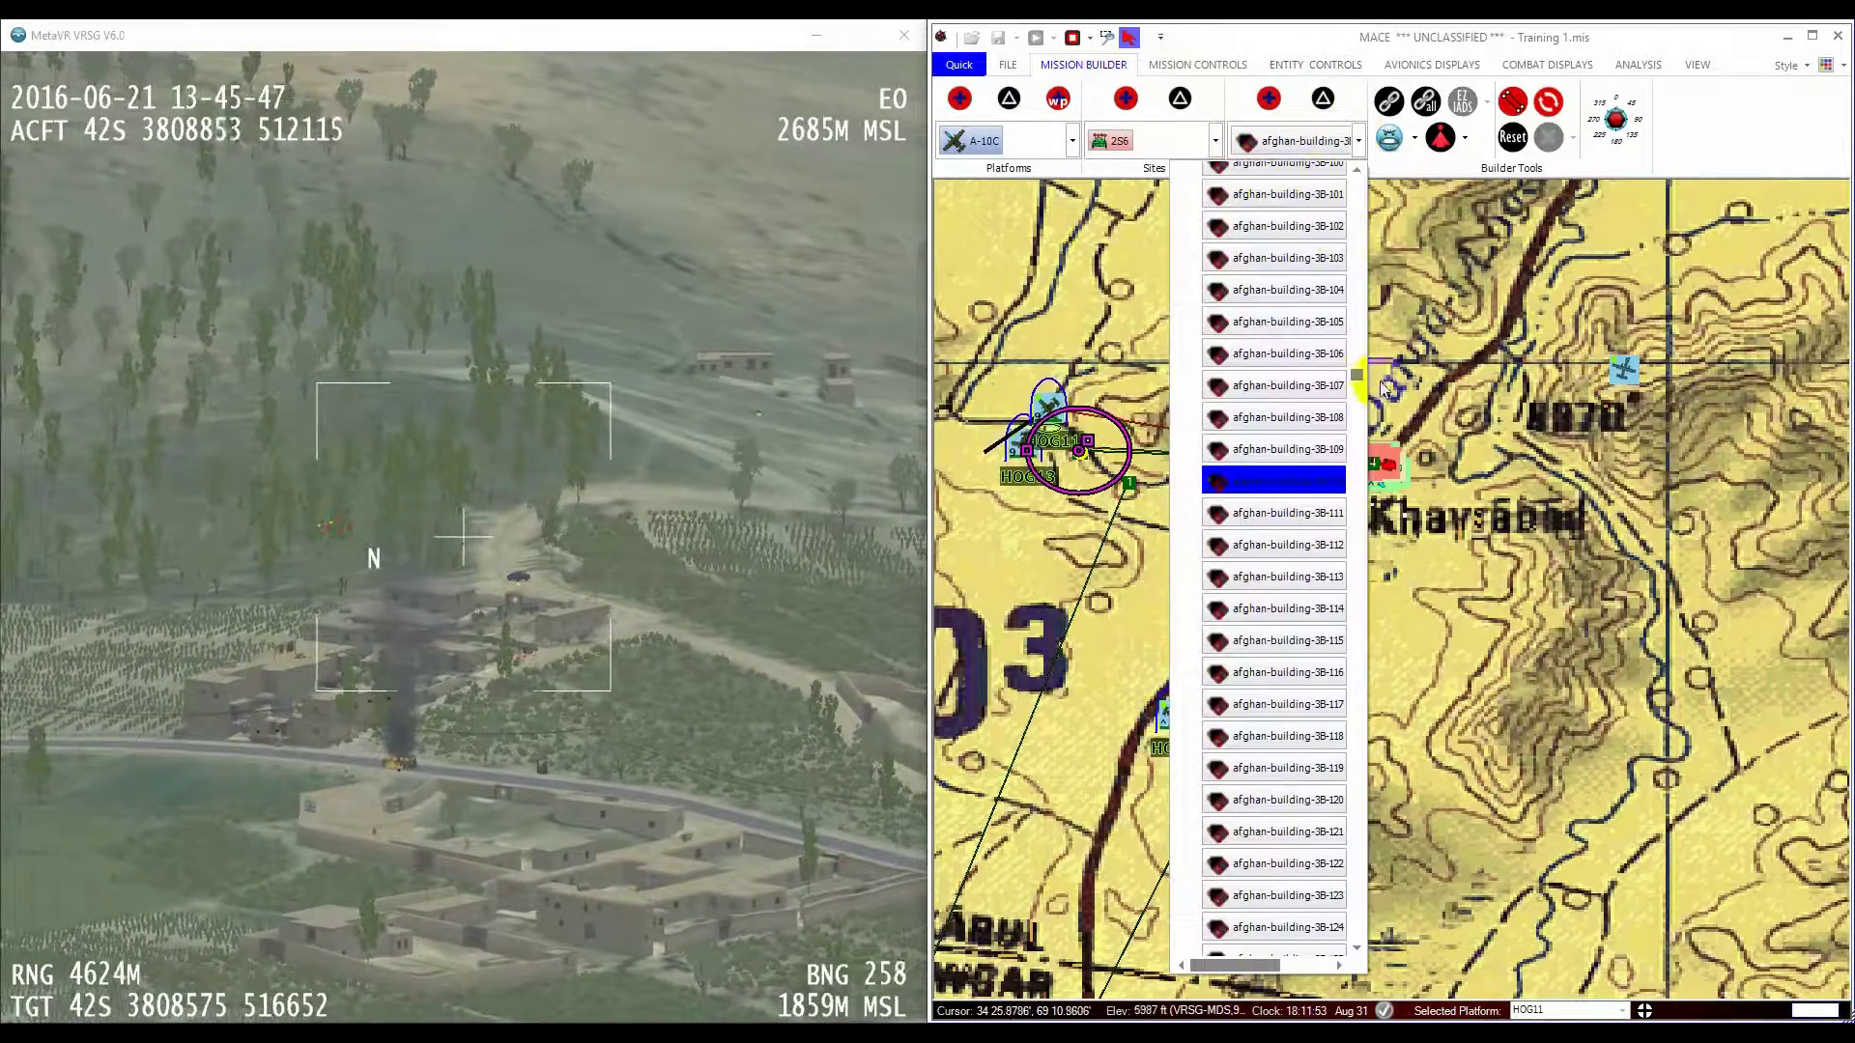
drag(1358, 379, 1349, 181)
click(1213, 142)
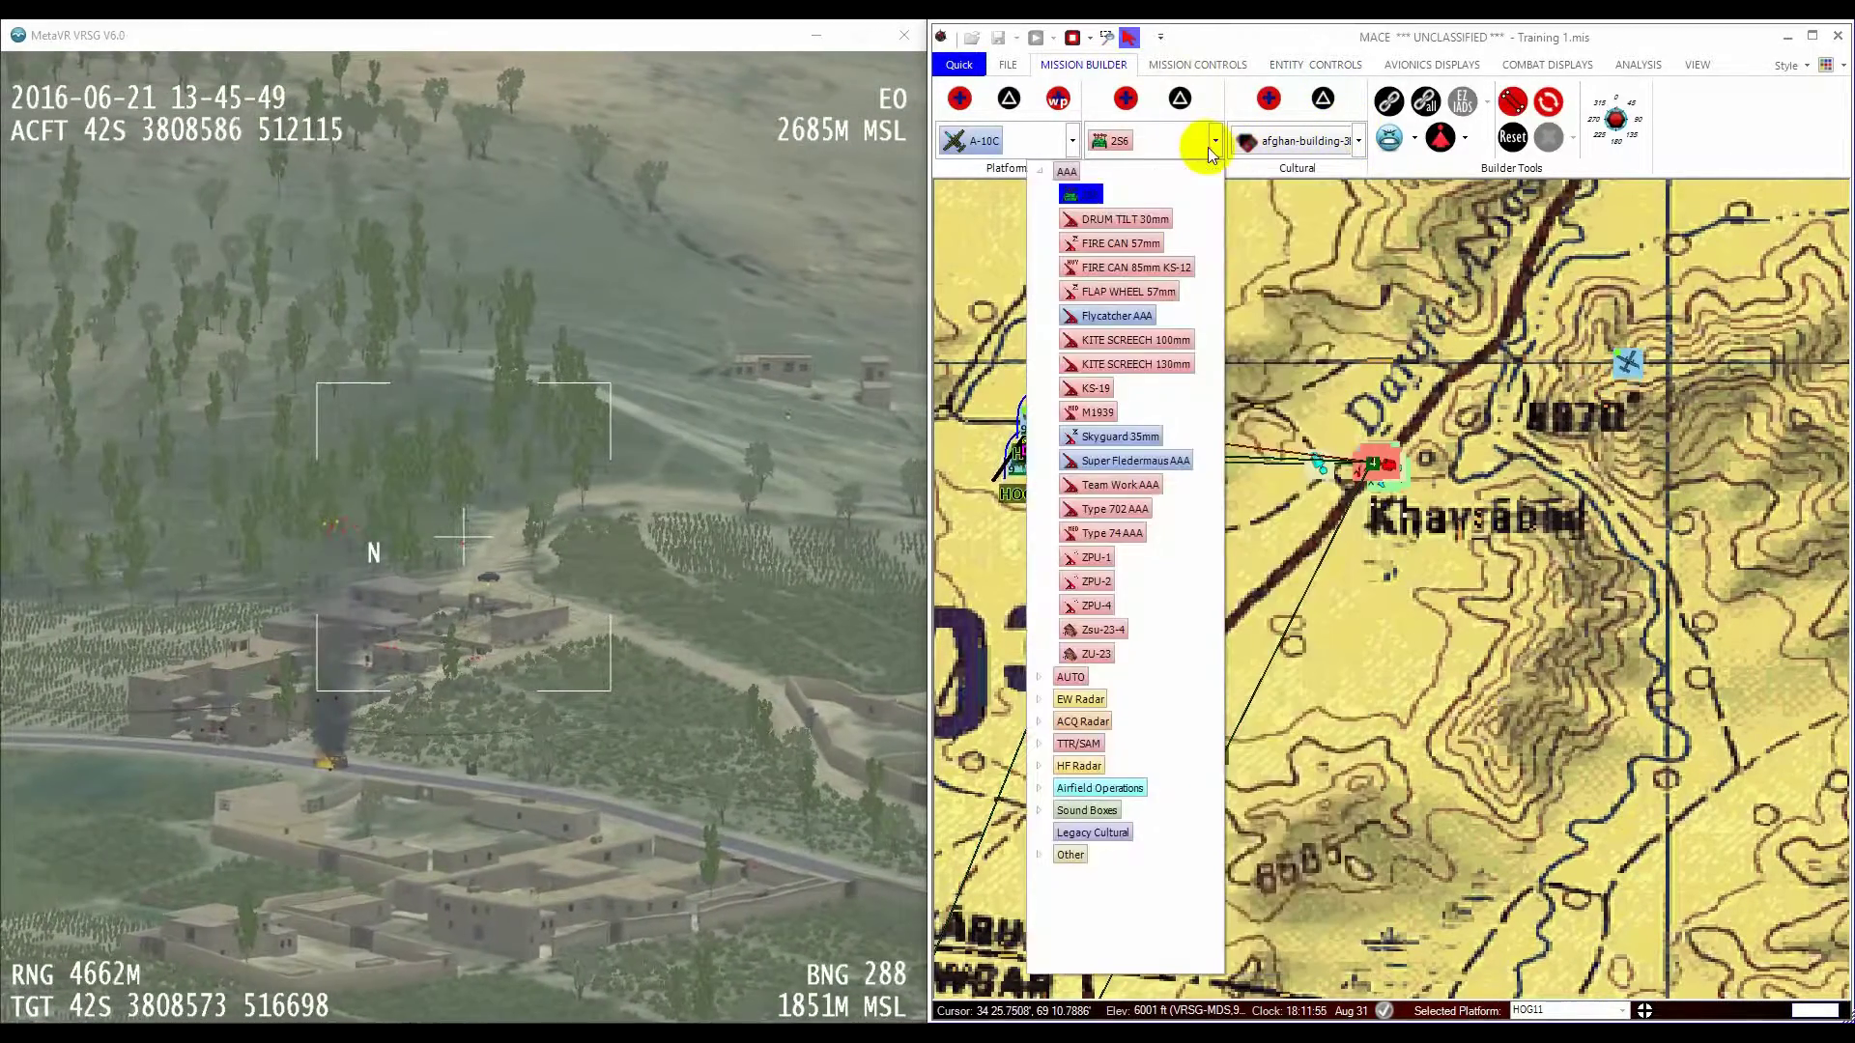
click(1039, 856)
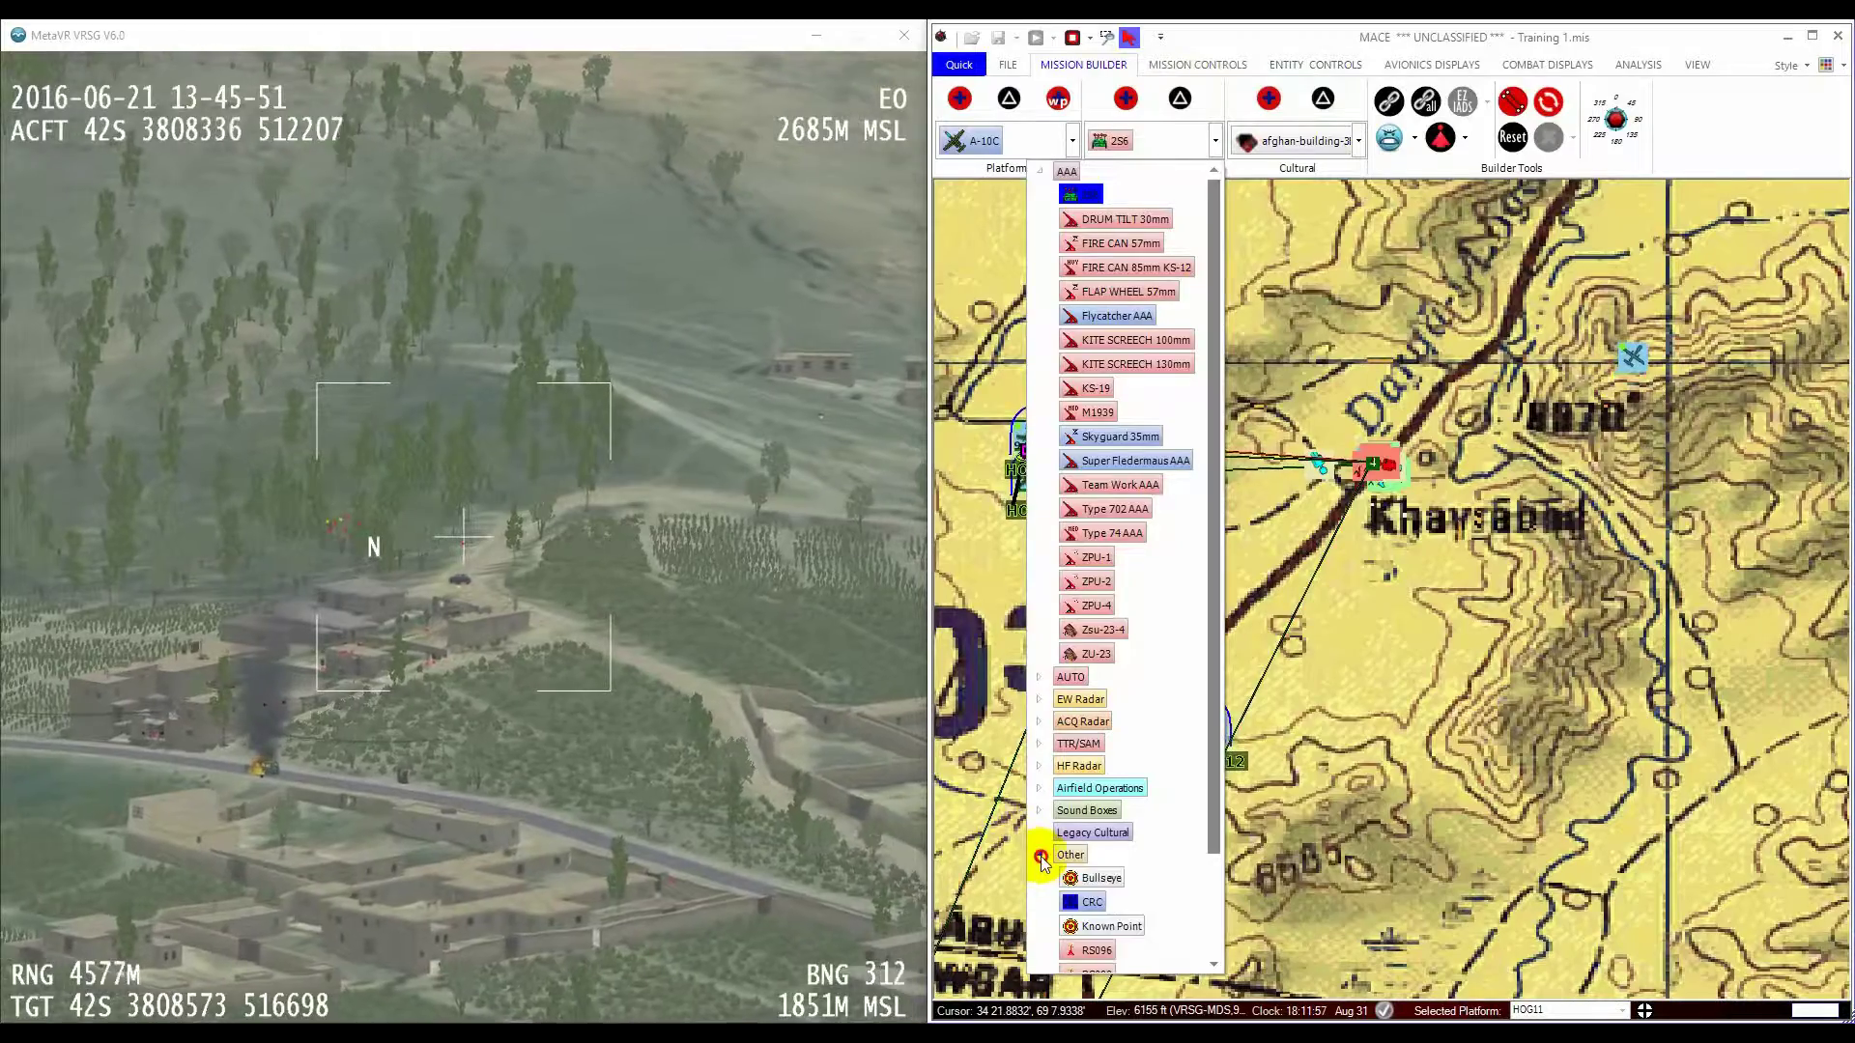
scroll(1111, 915, down, 1)
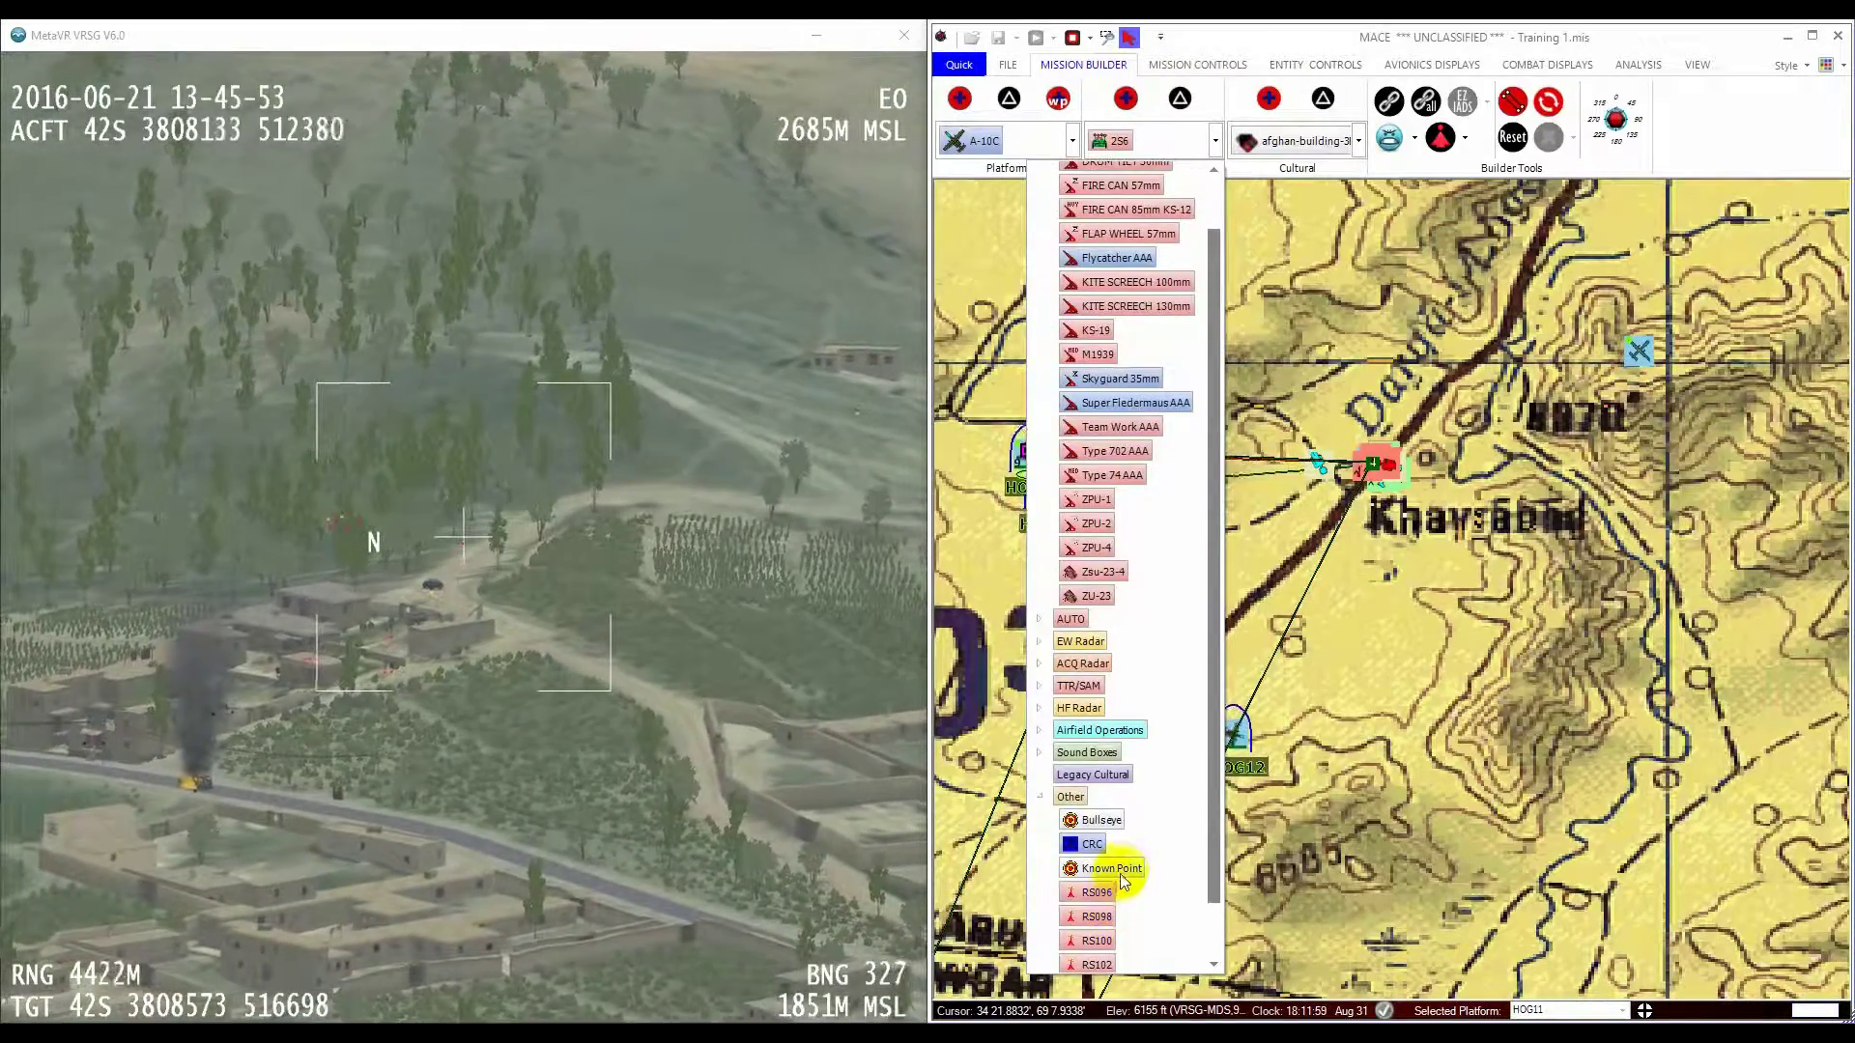
click(1119, 872)
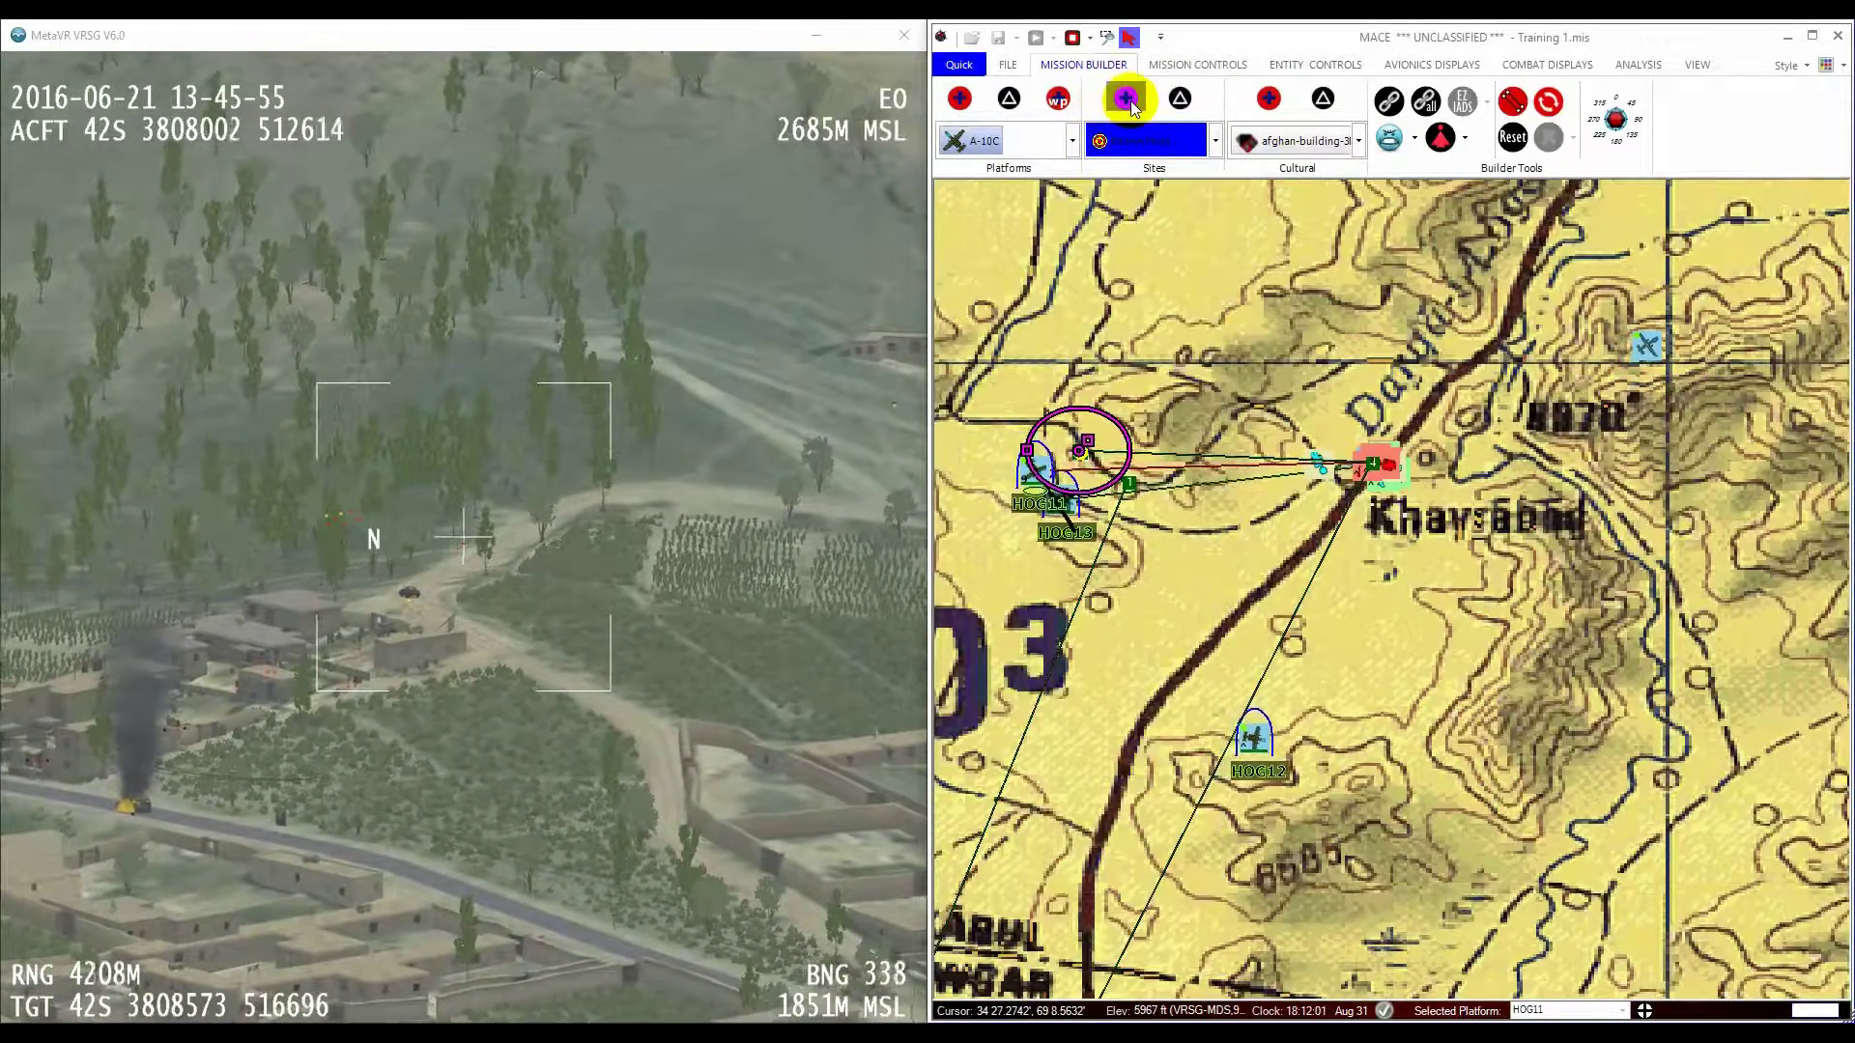
click(1126, 98)
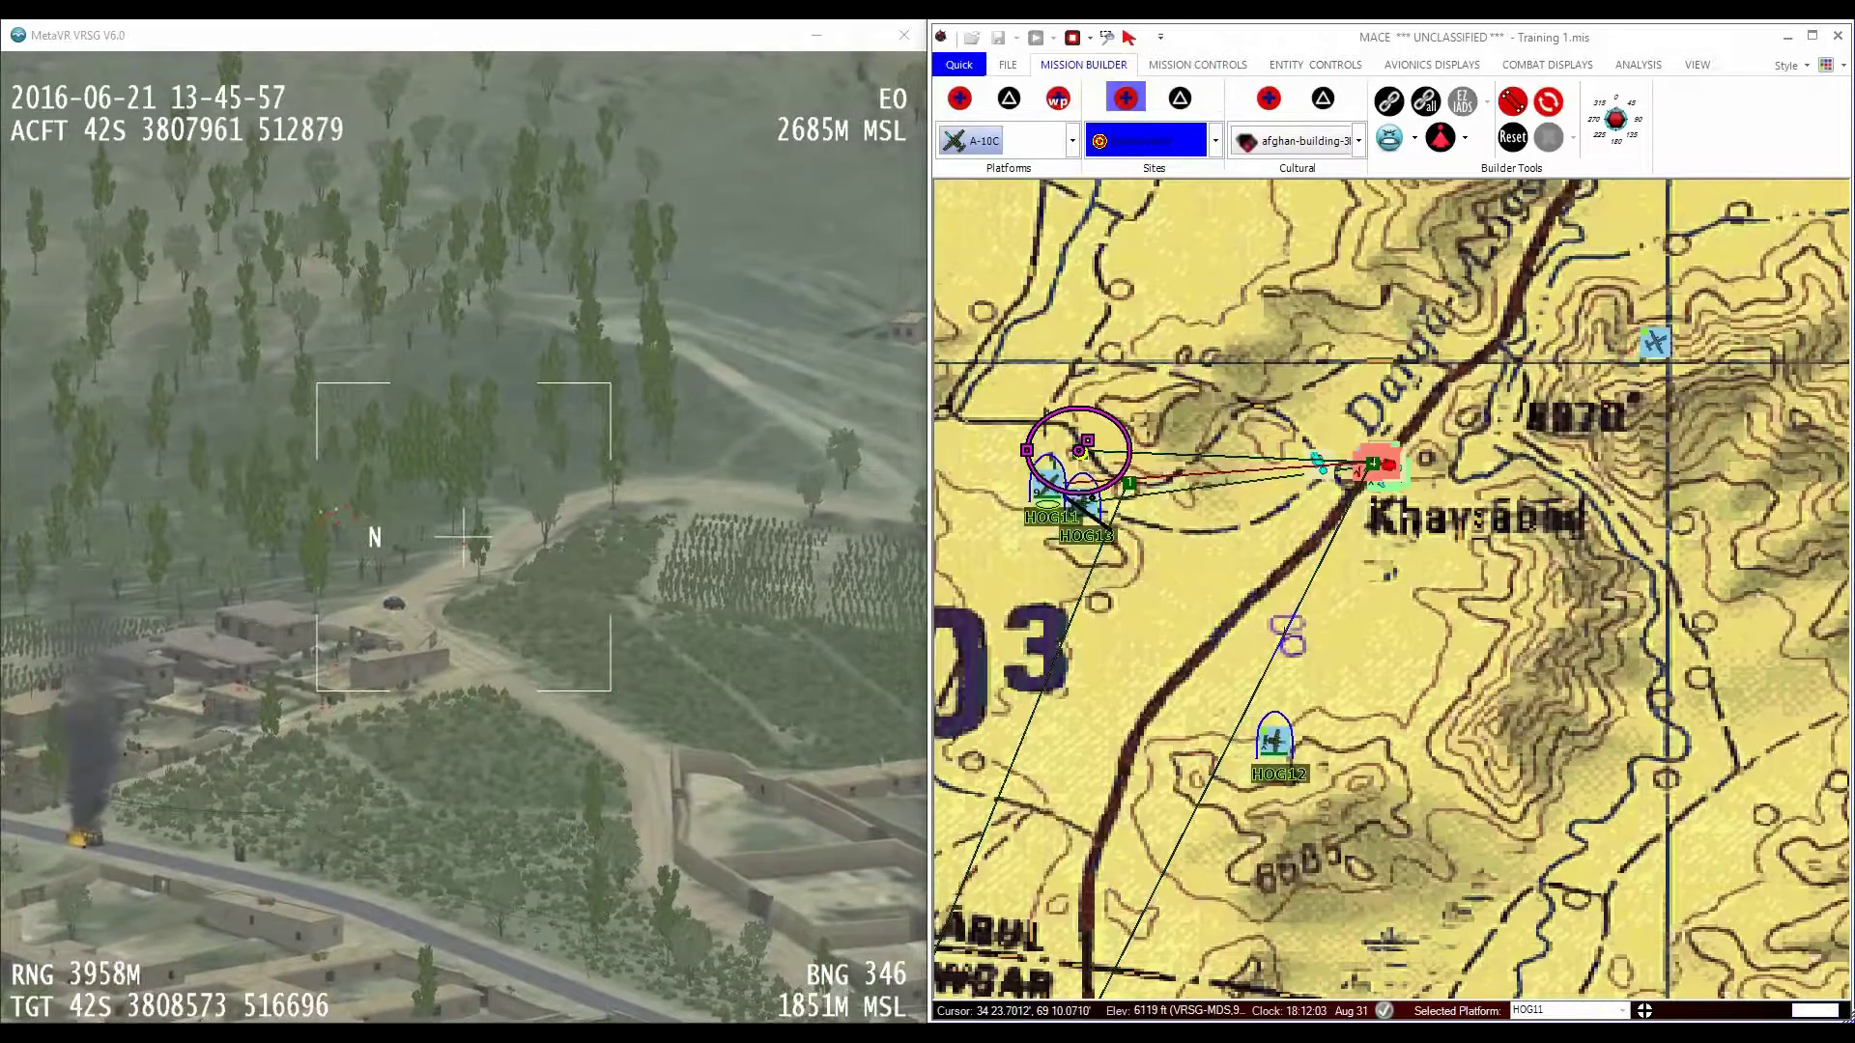
click(1312, 652)
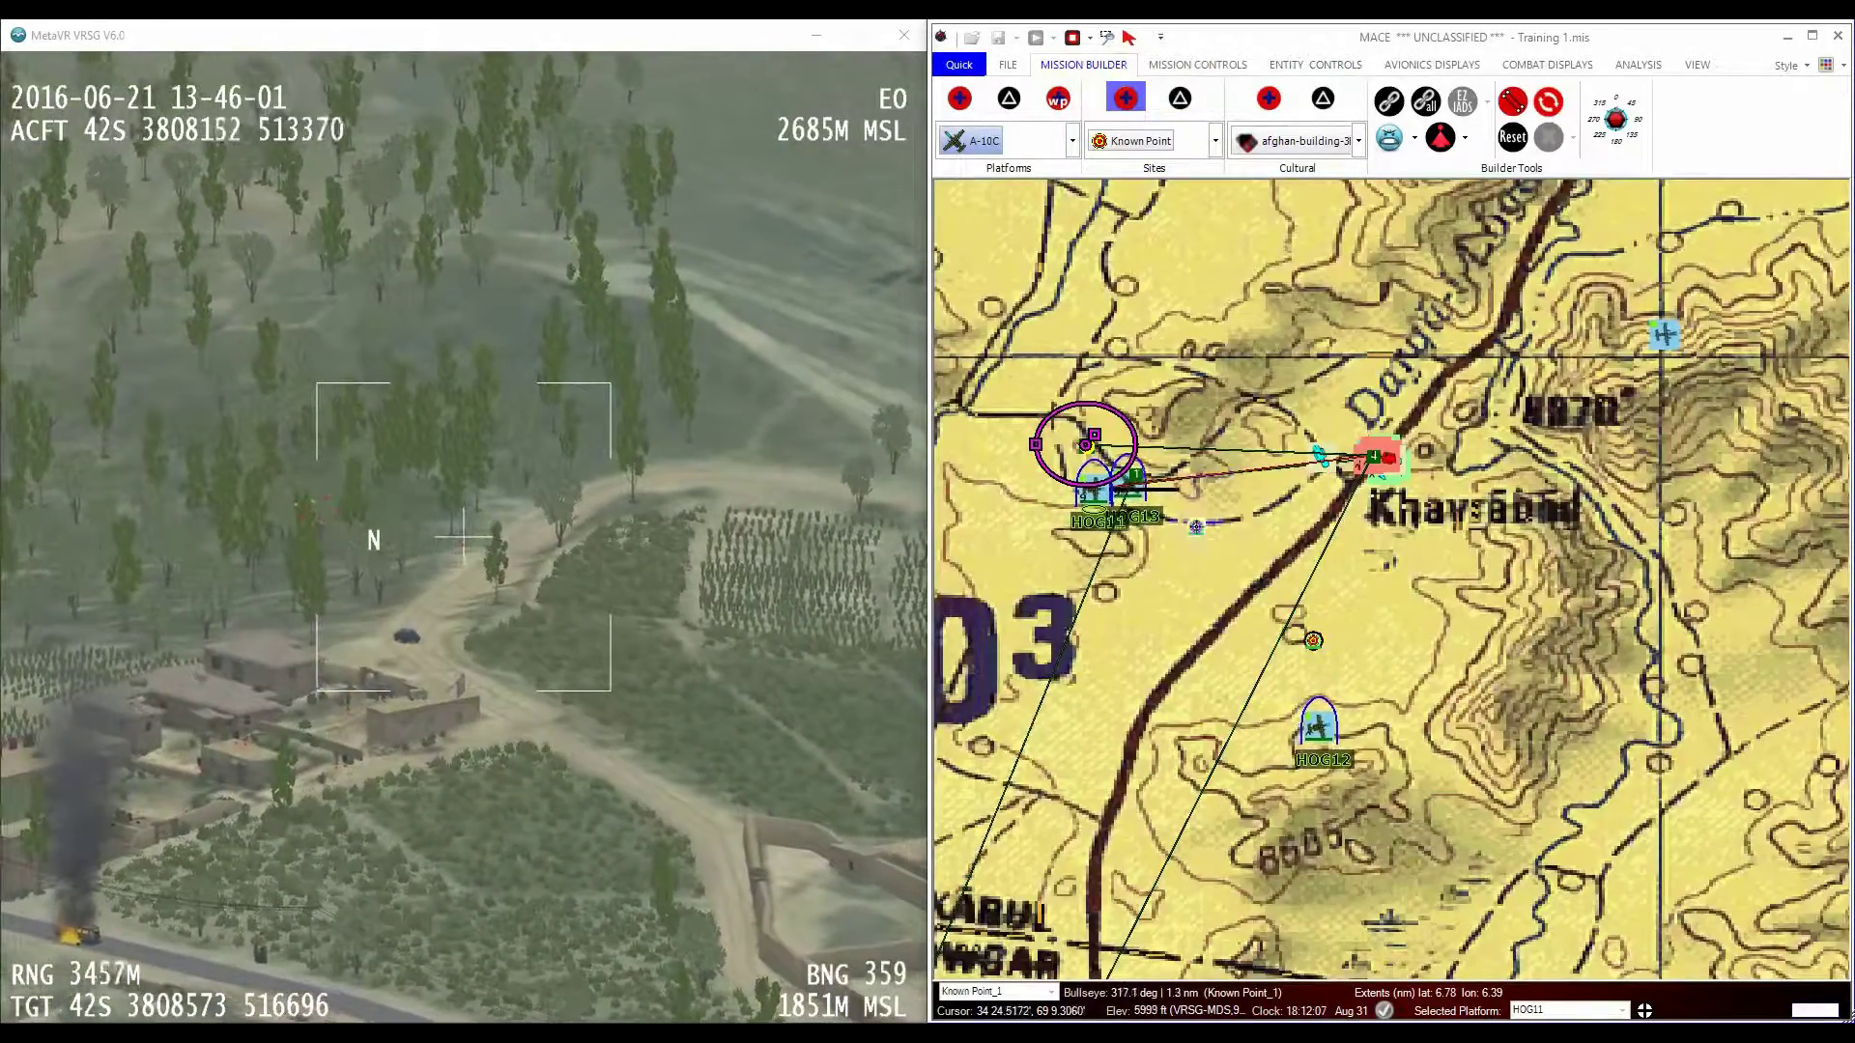
Step: Place a known point north of Khaysabad and set Known Point_1's call sign and label to IP1
click(1411, 343)
key(Escape)
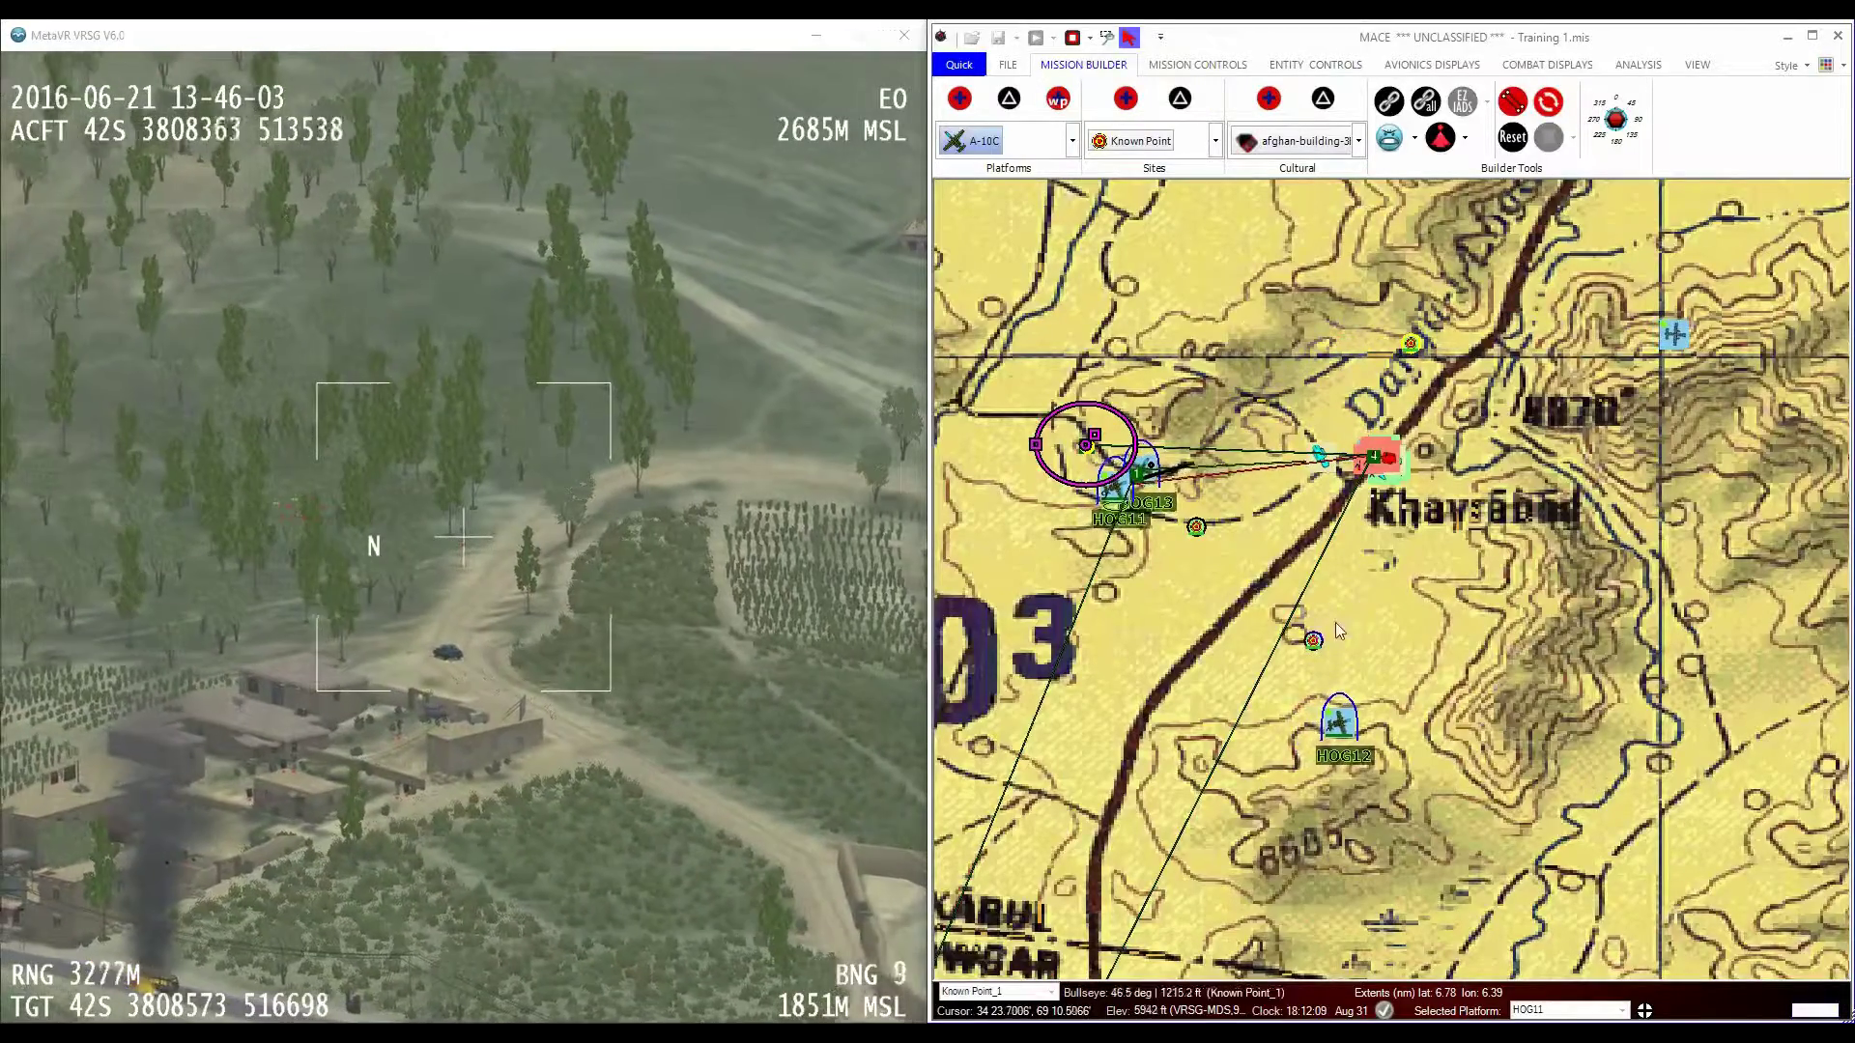
double_click(1314, 642)
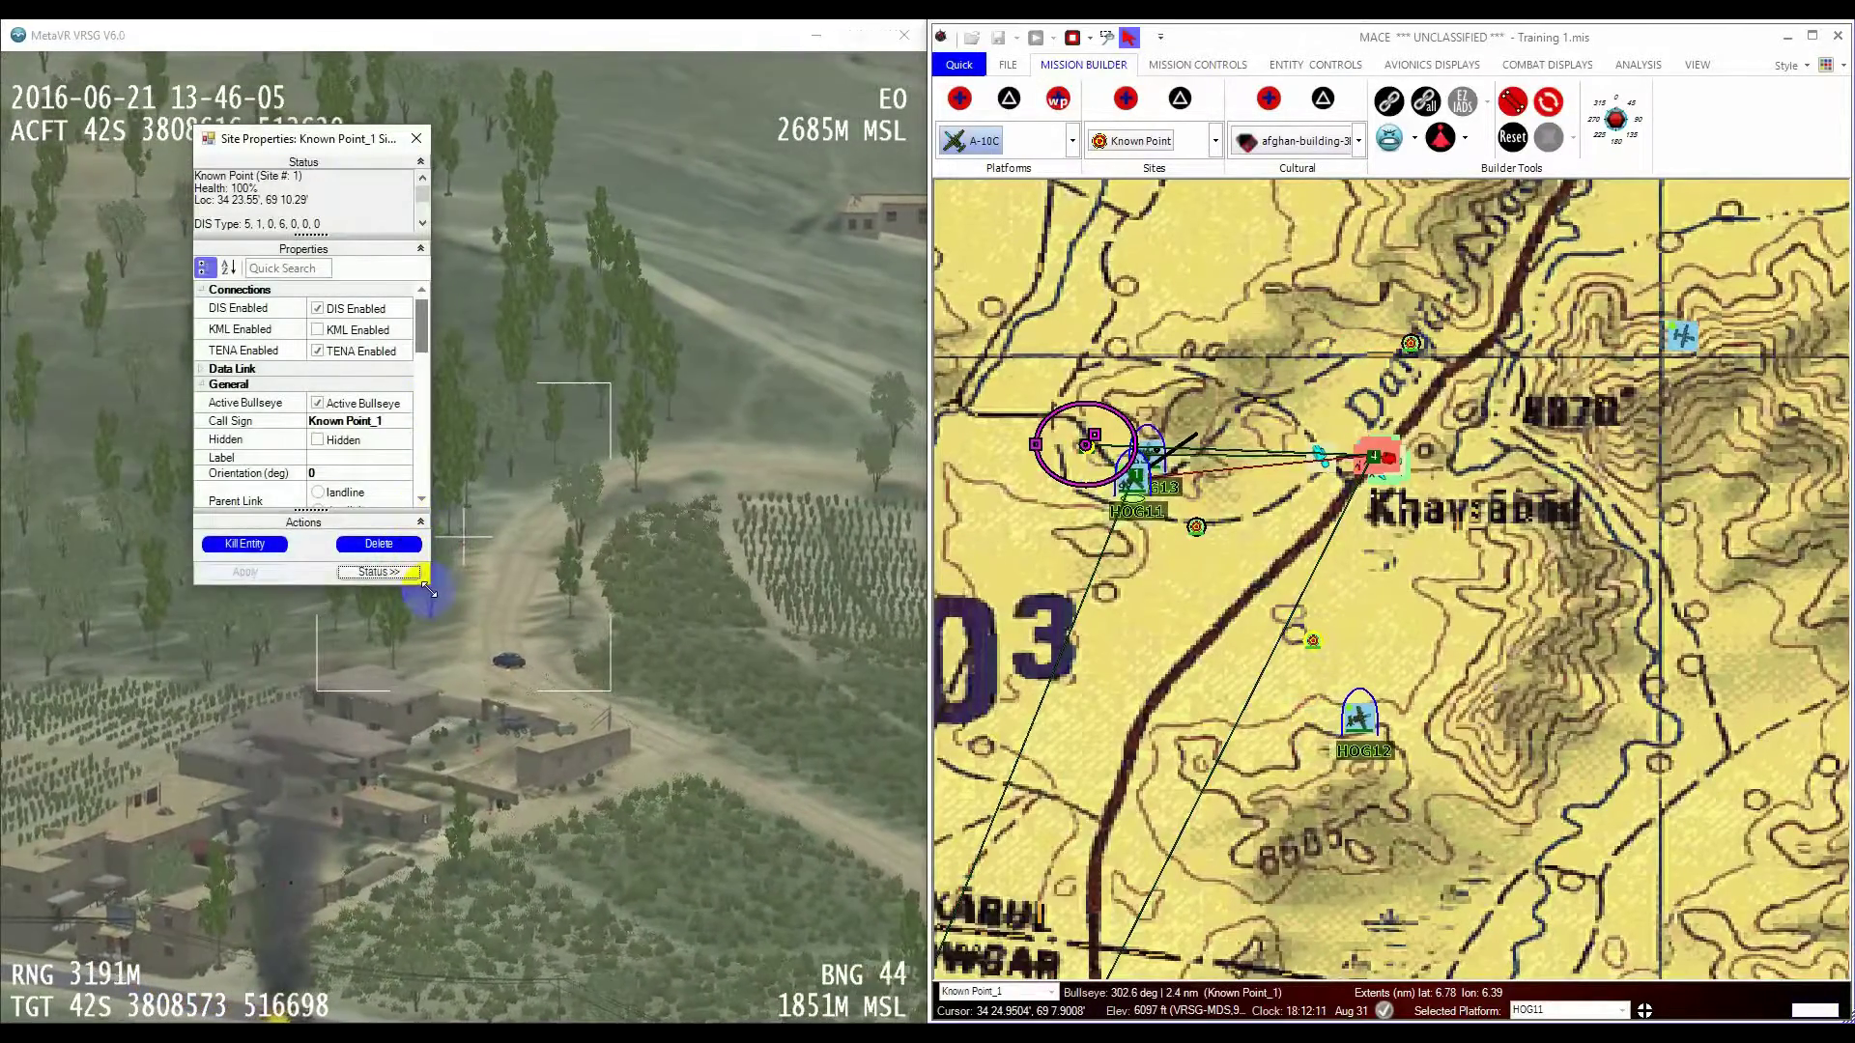
drag(486, 778, 522, 897)
click(452, 421)
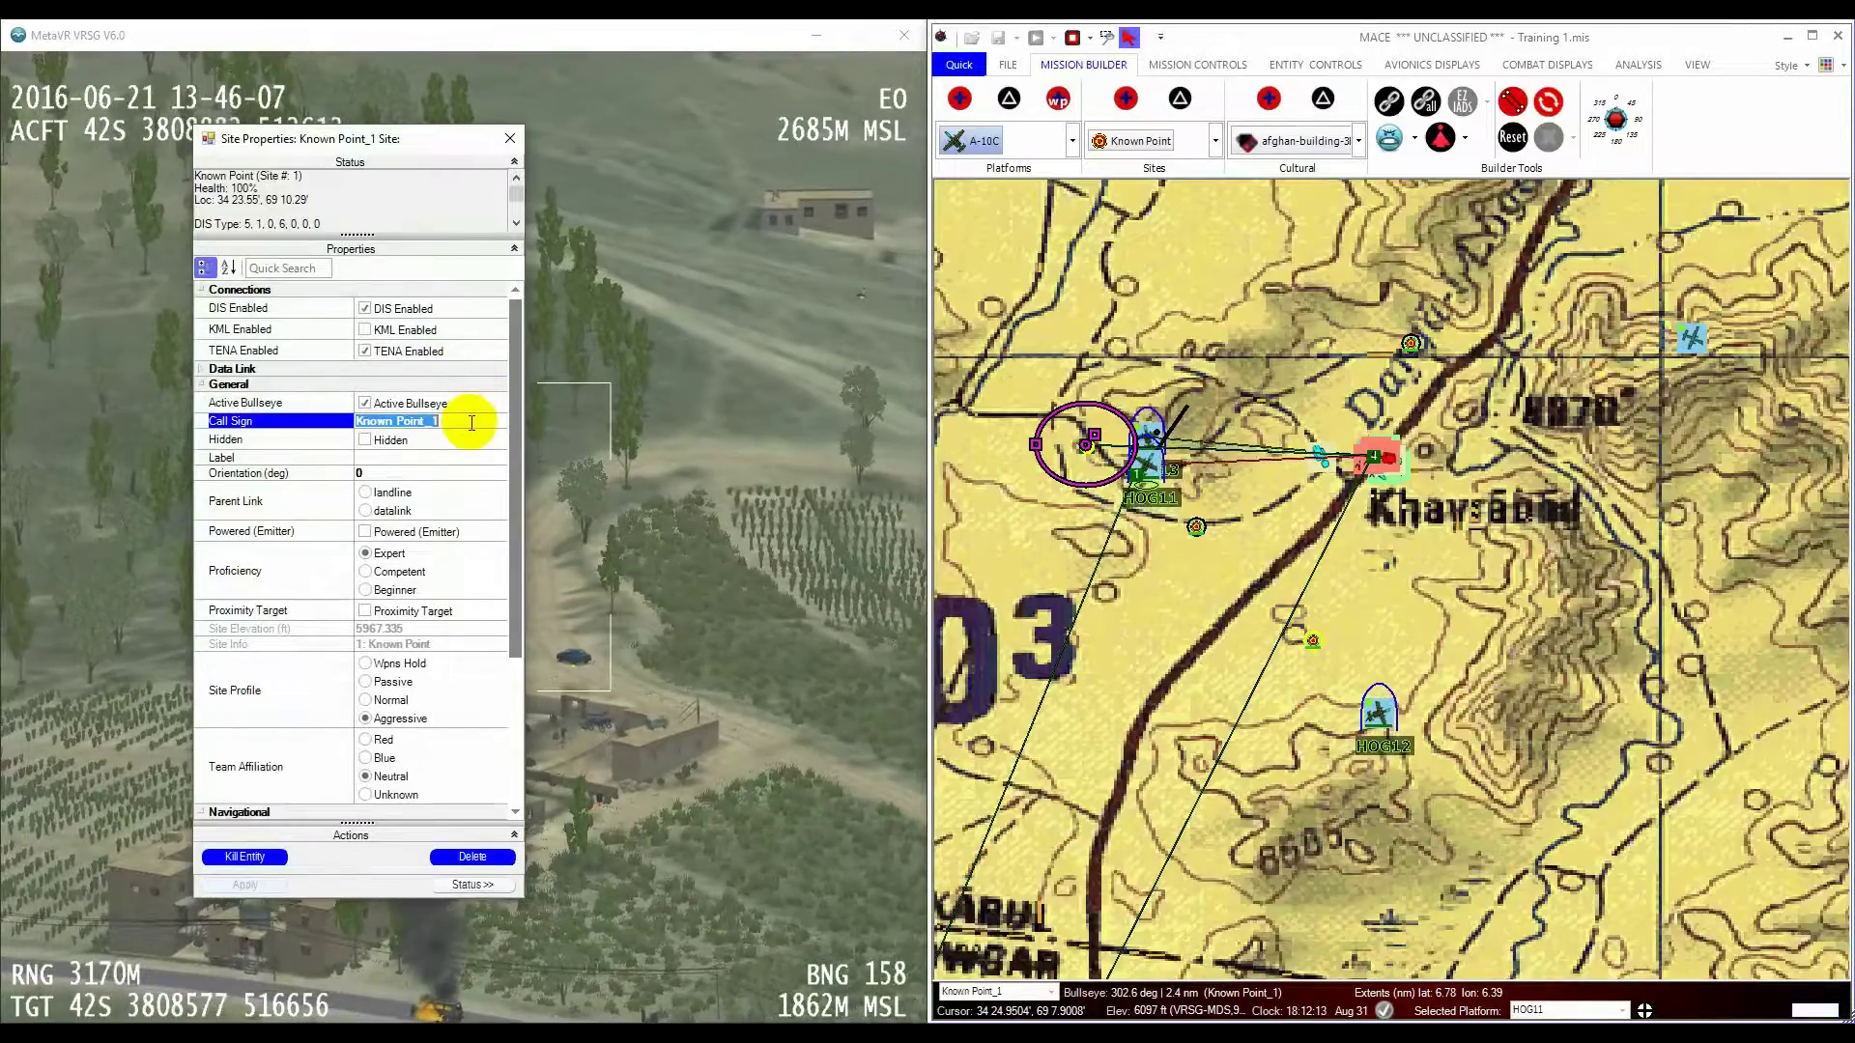
text(IP1)
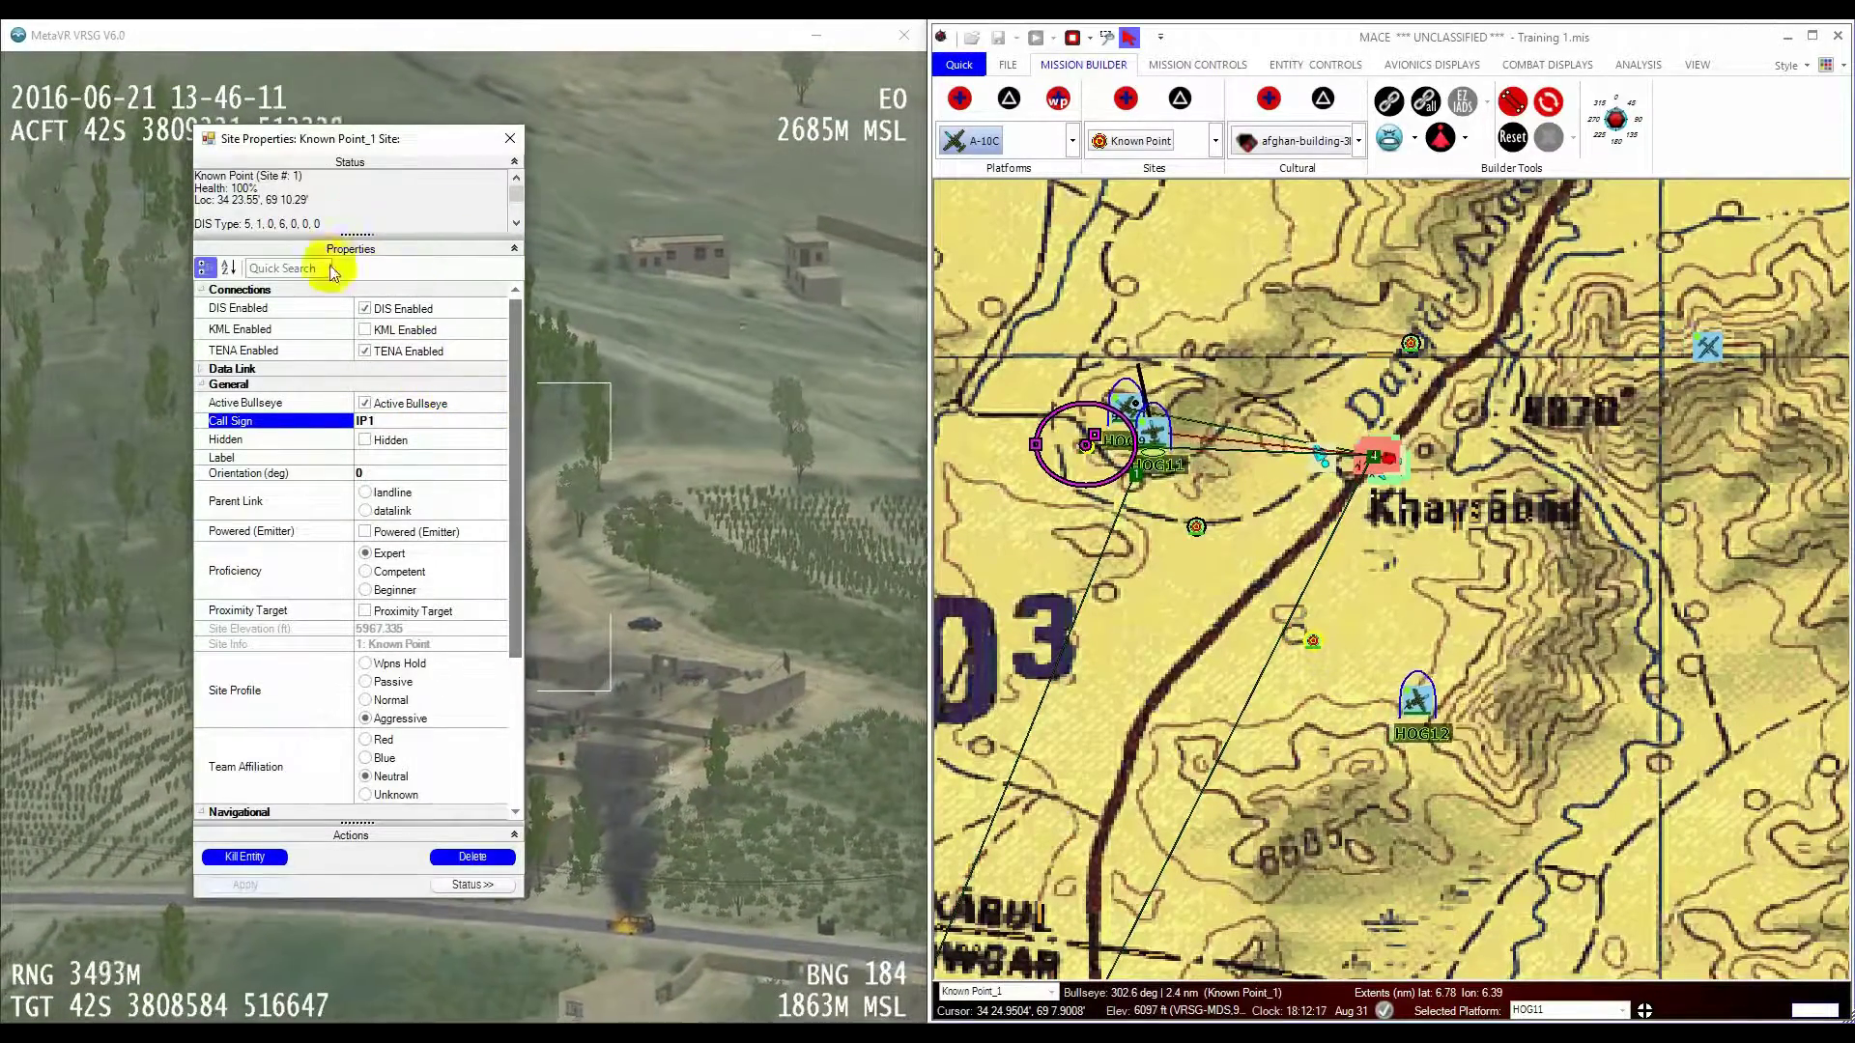
click(404, 458)
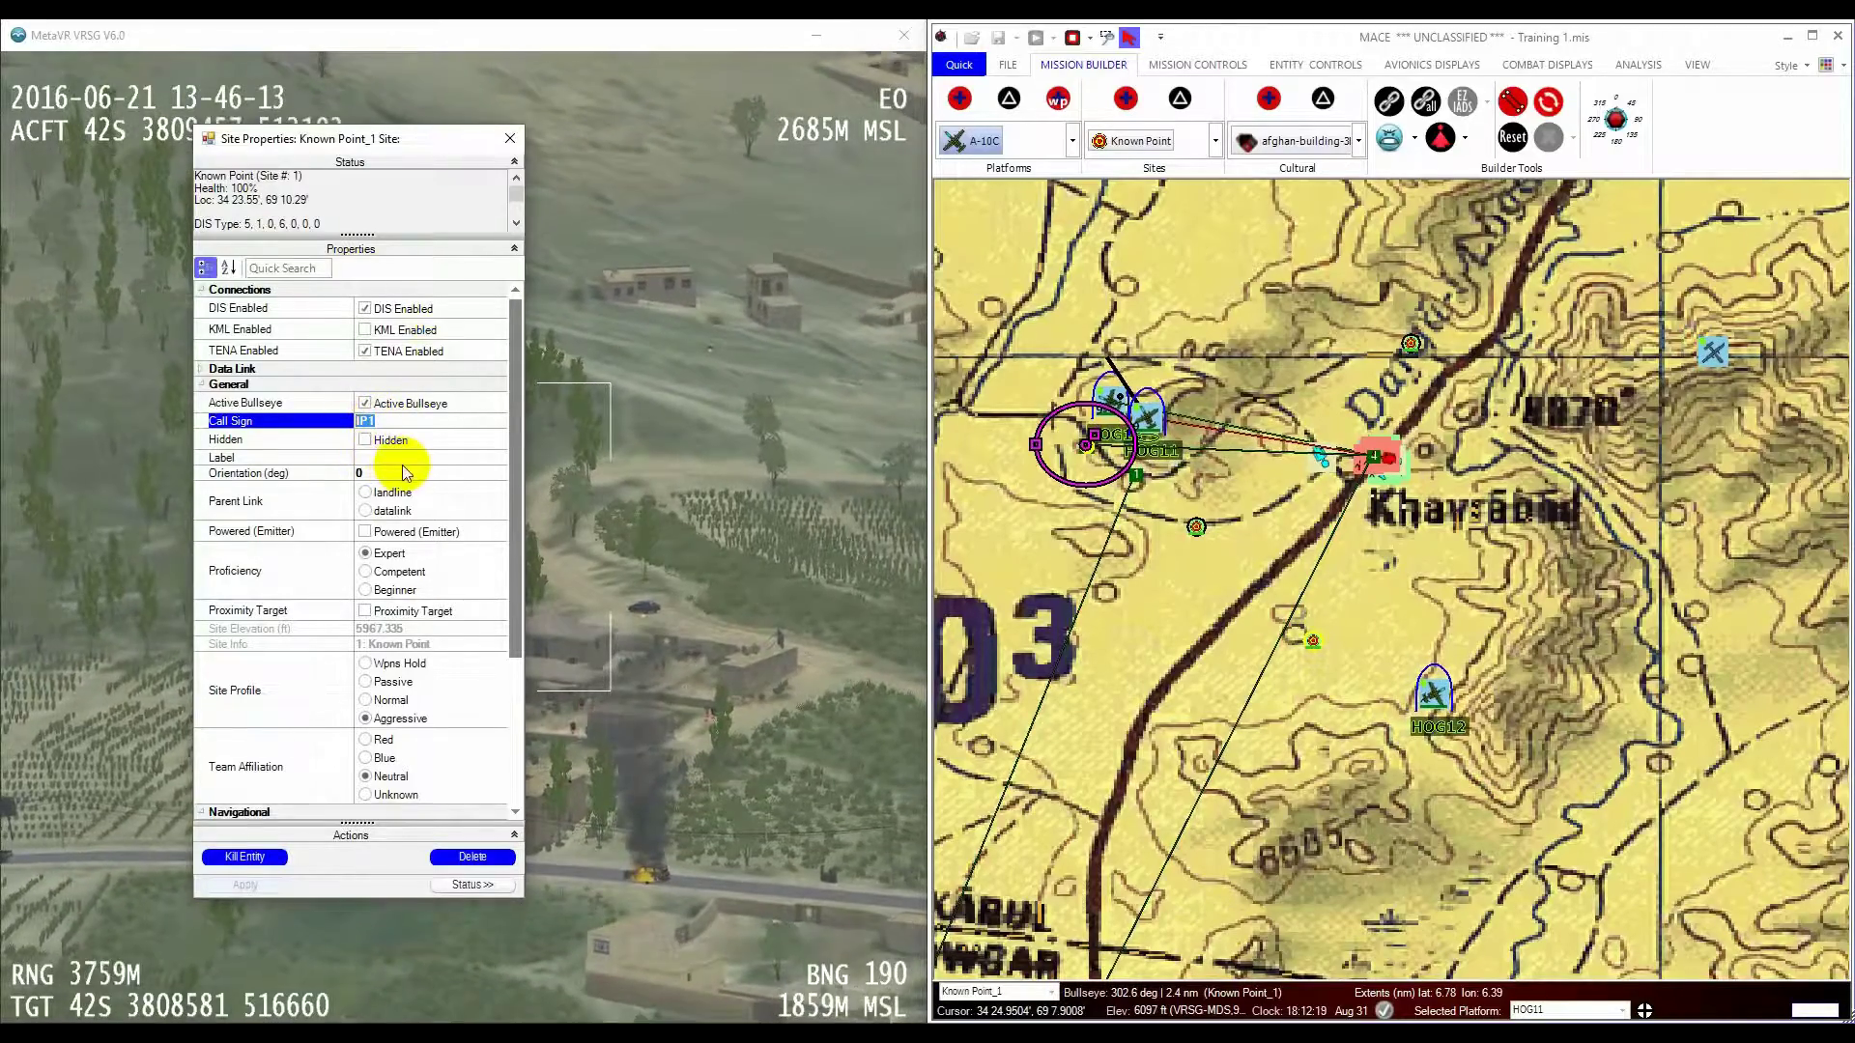
text(IP1)
key(Return)
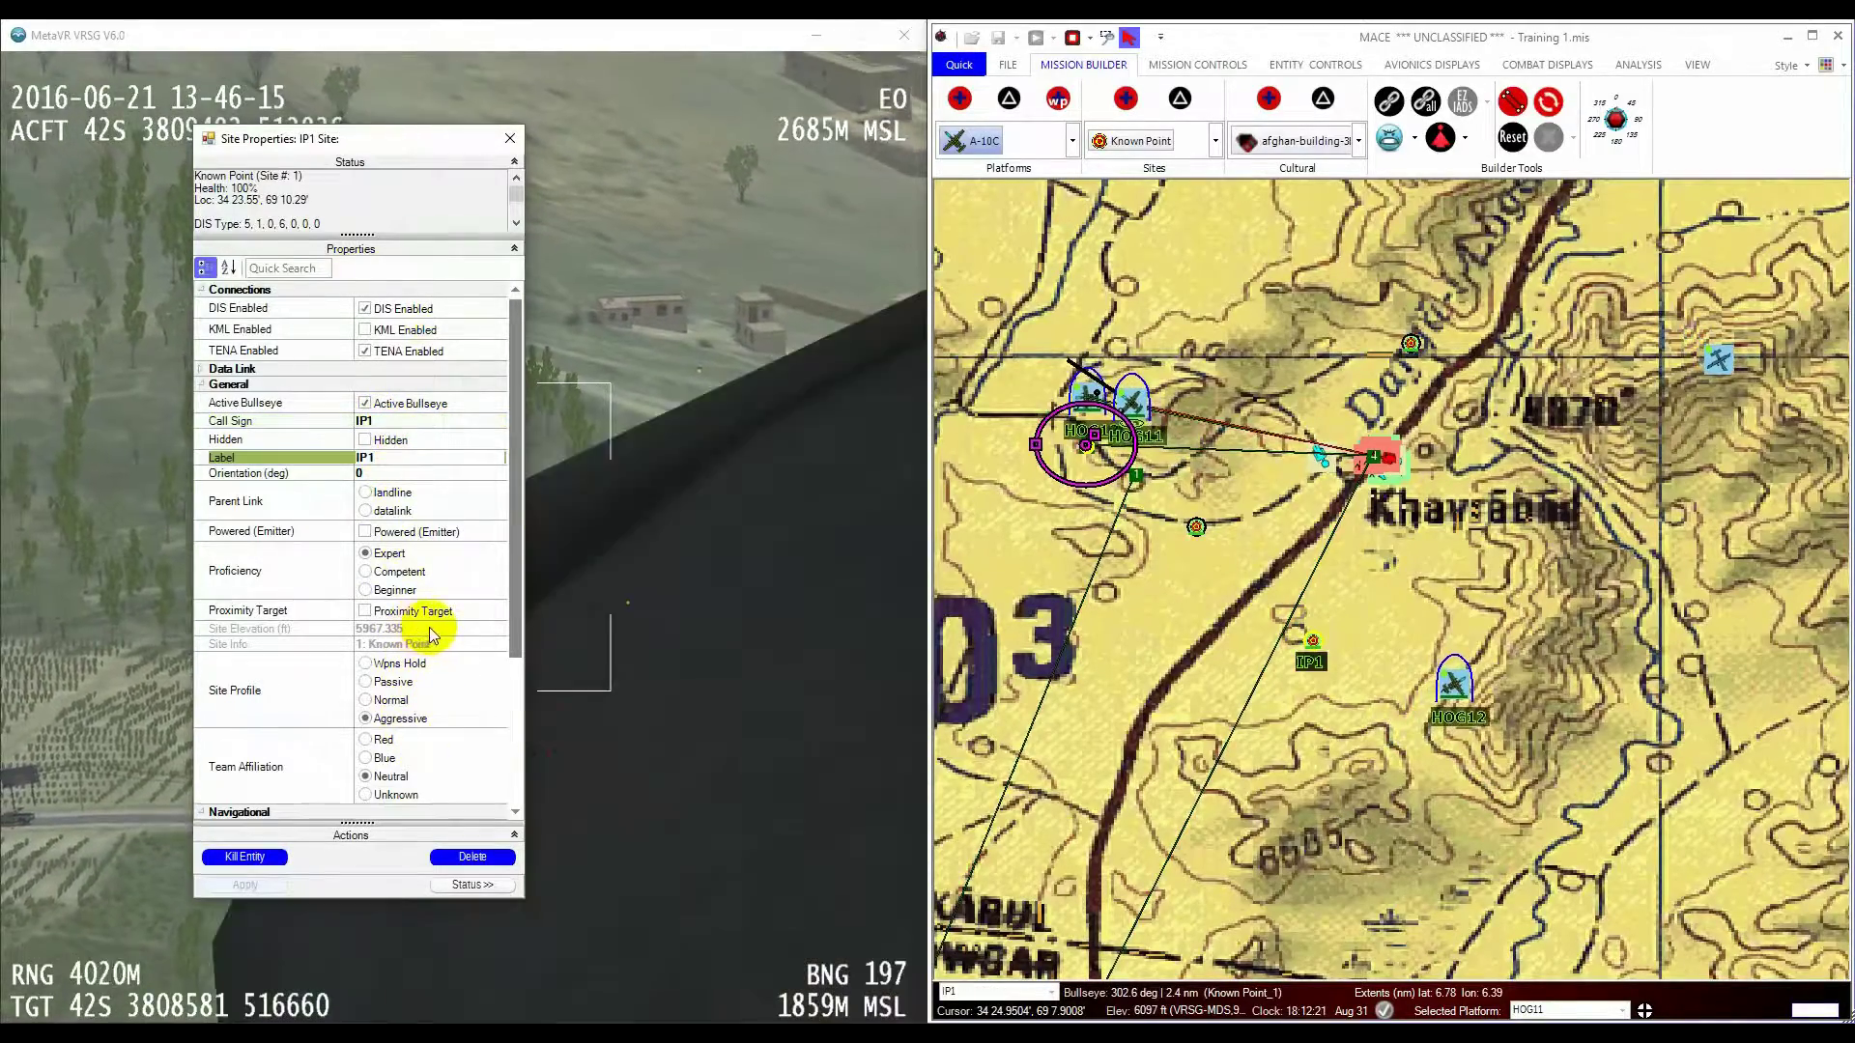
Step: Set Known Point_3's label and call sign to IP2
click(1413, 343)
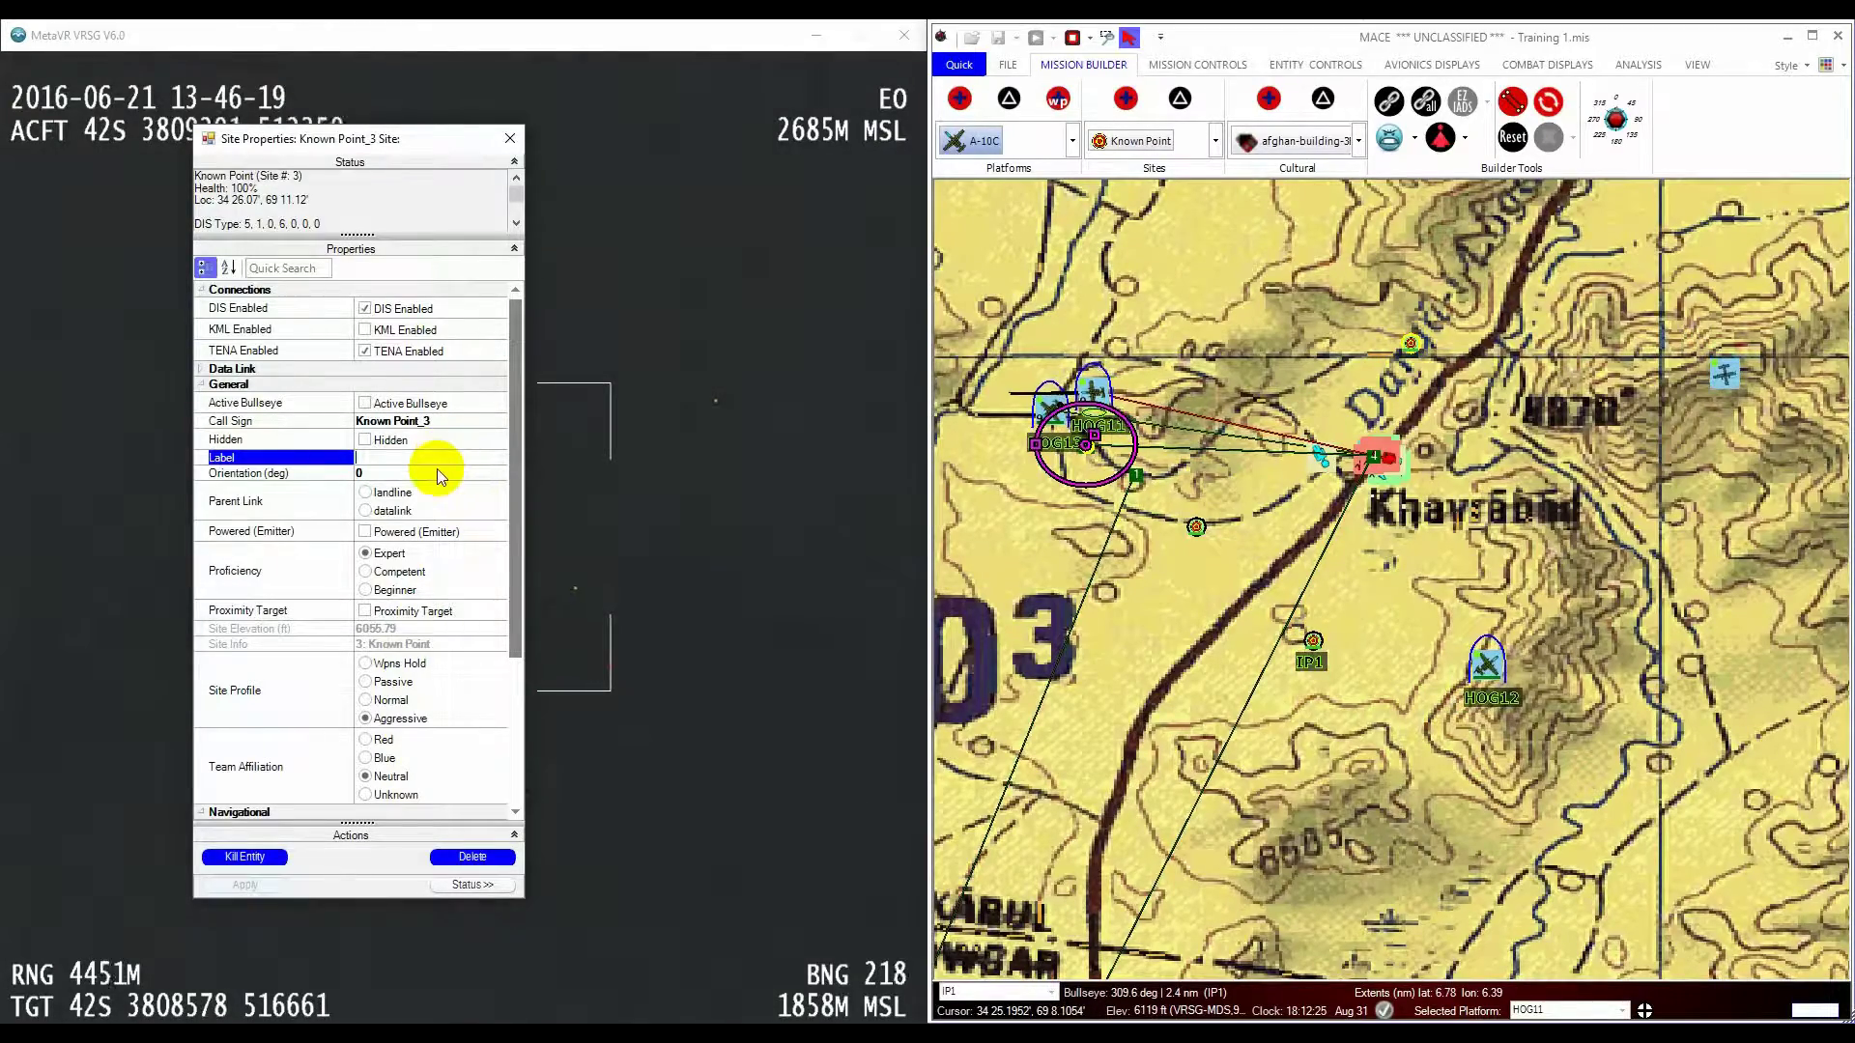
text(IP)
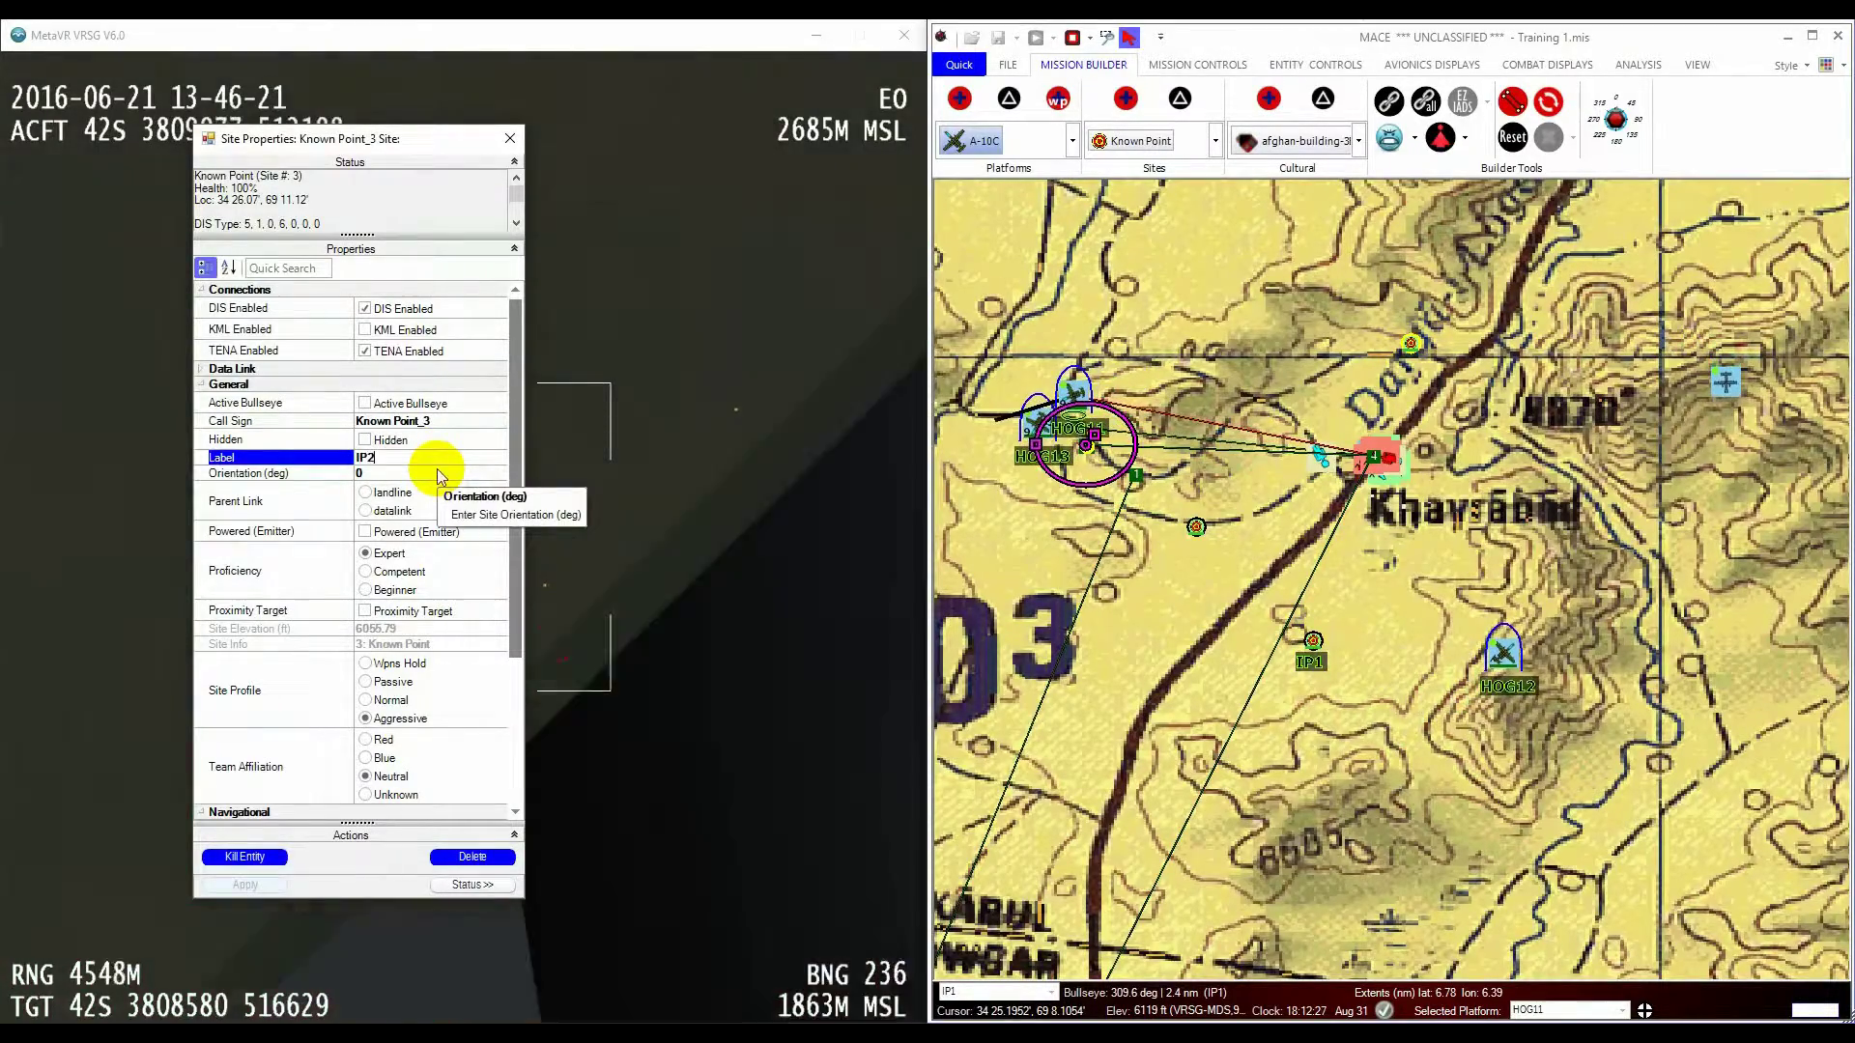
text(2)
key(Tab)
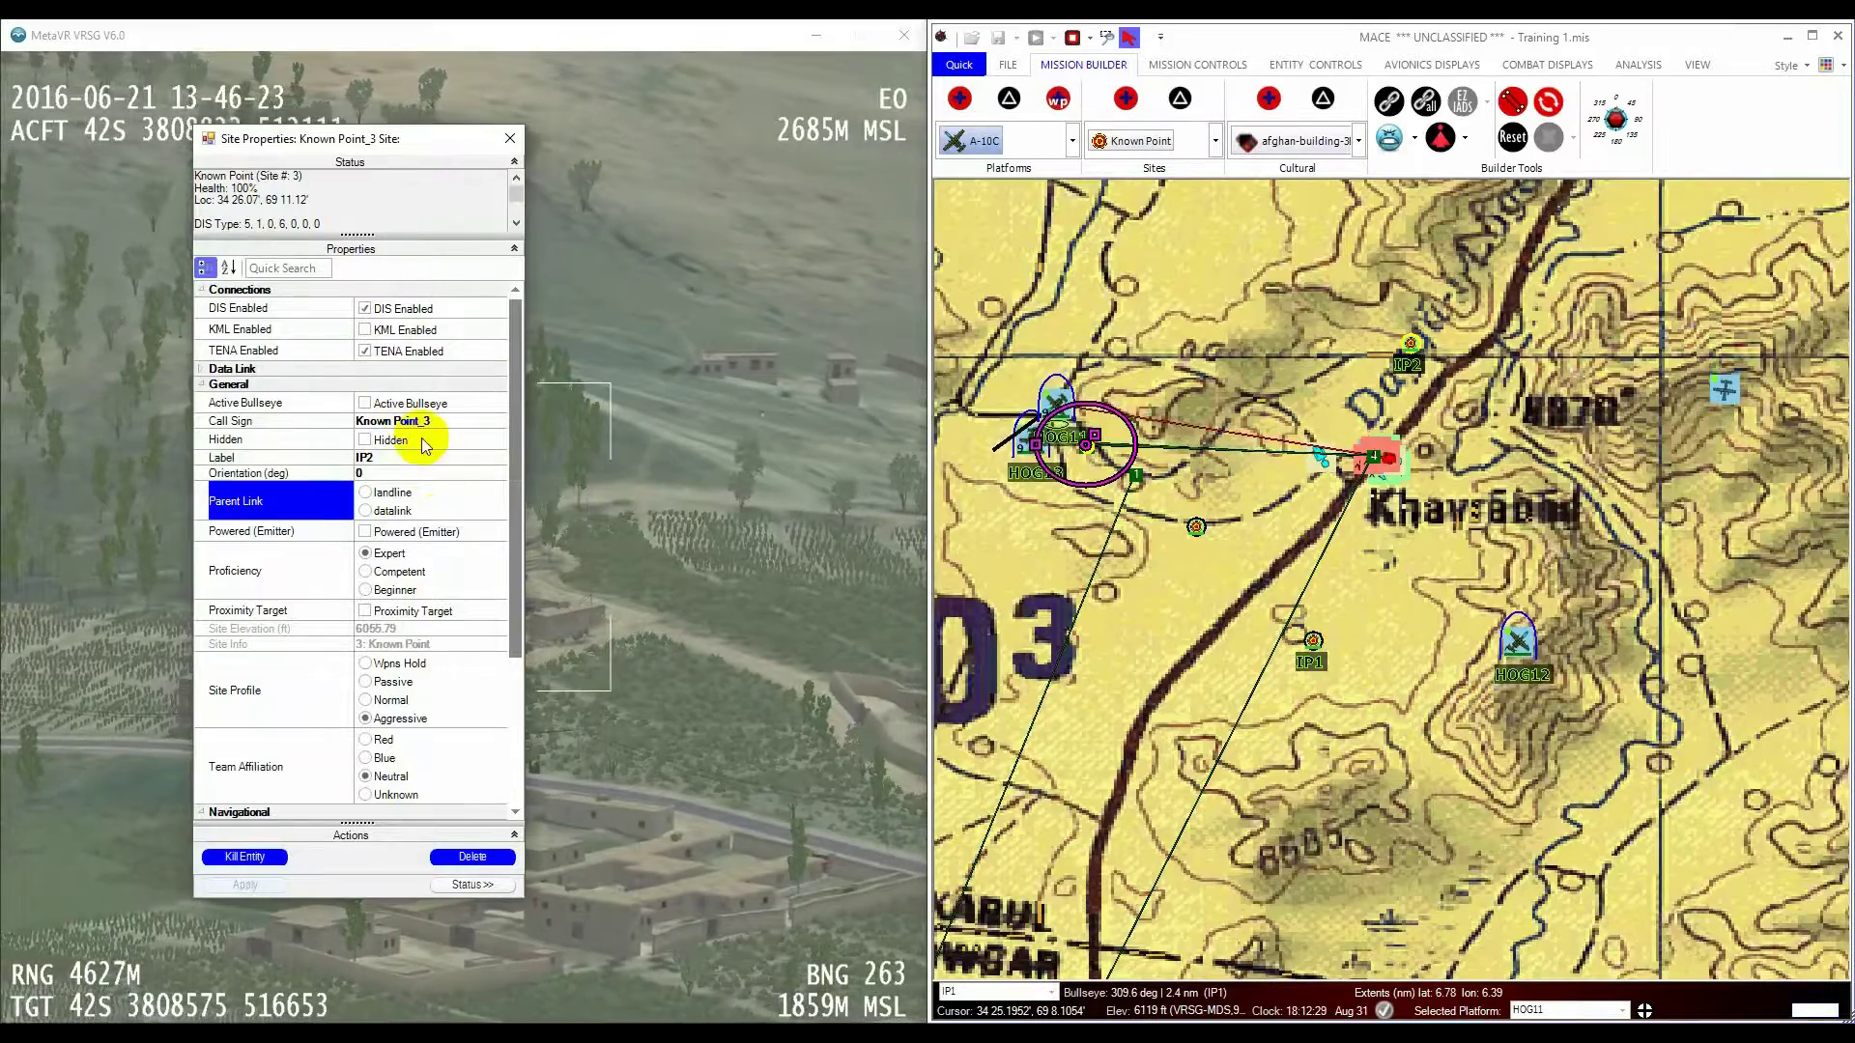
click(400, 458)
key(ctrl+c)
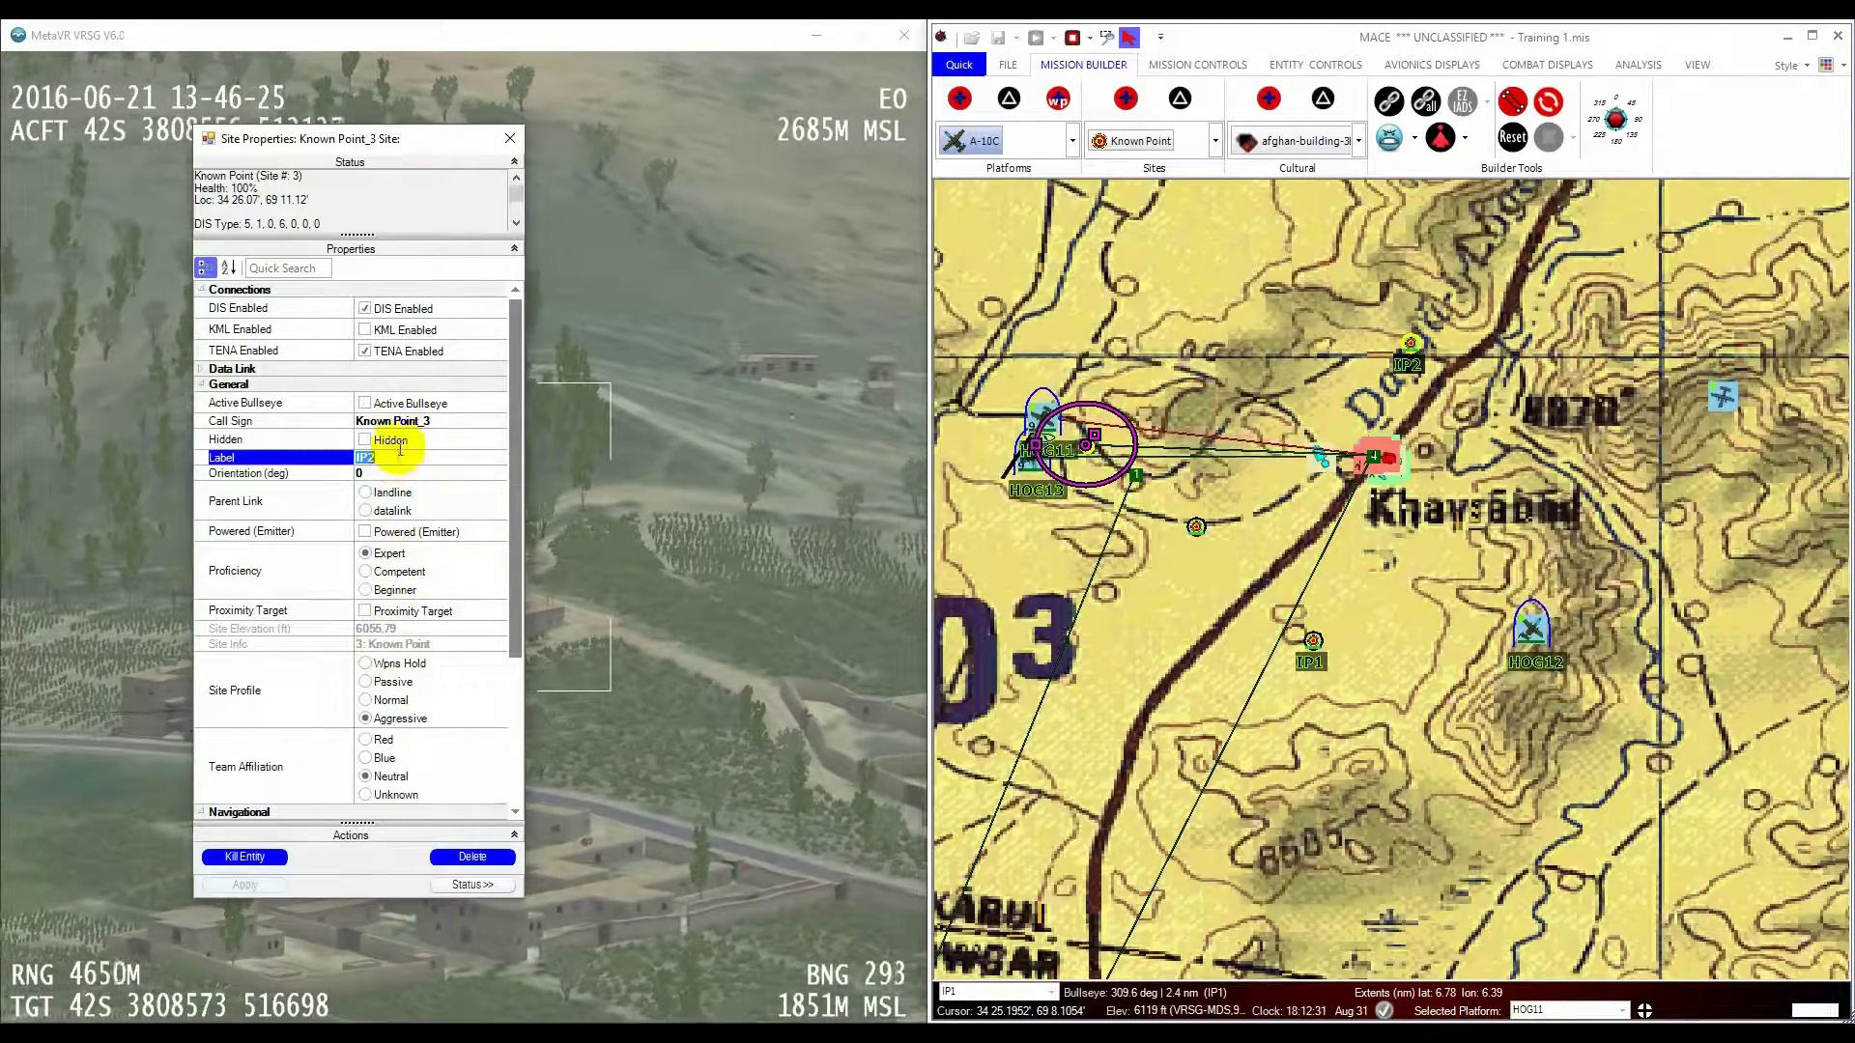
click(421, 419)
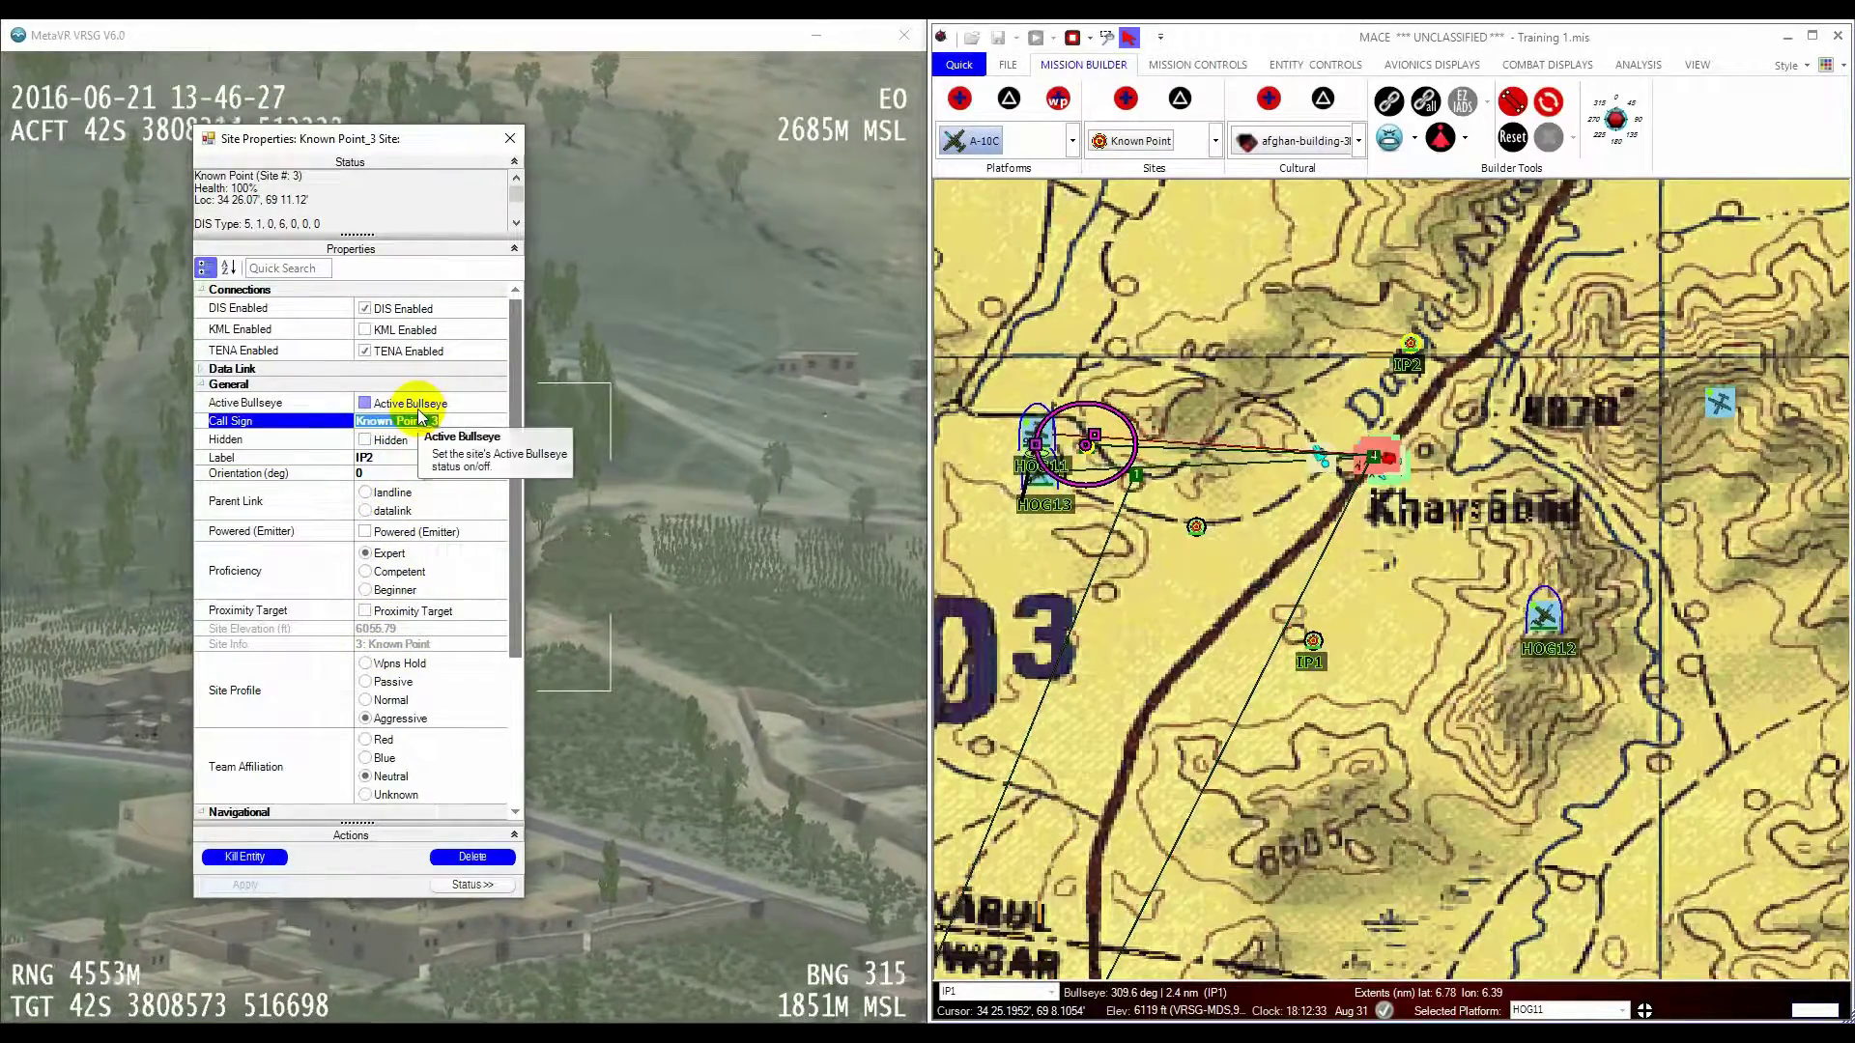
key(ctrl+v)
key(Return)
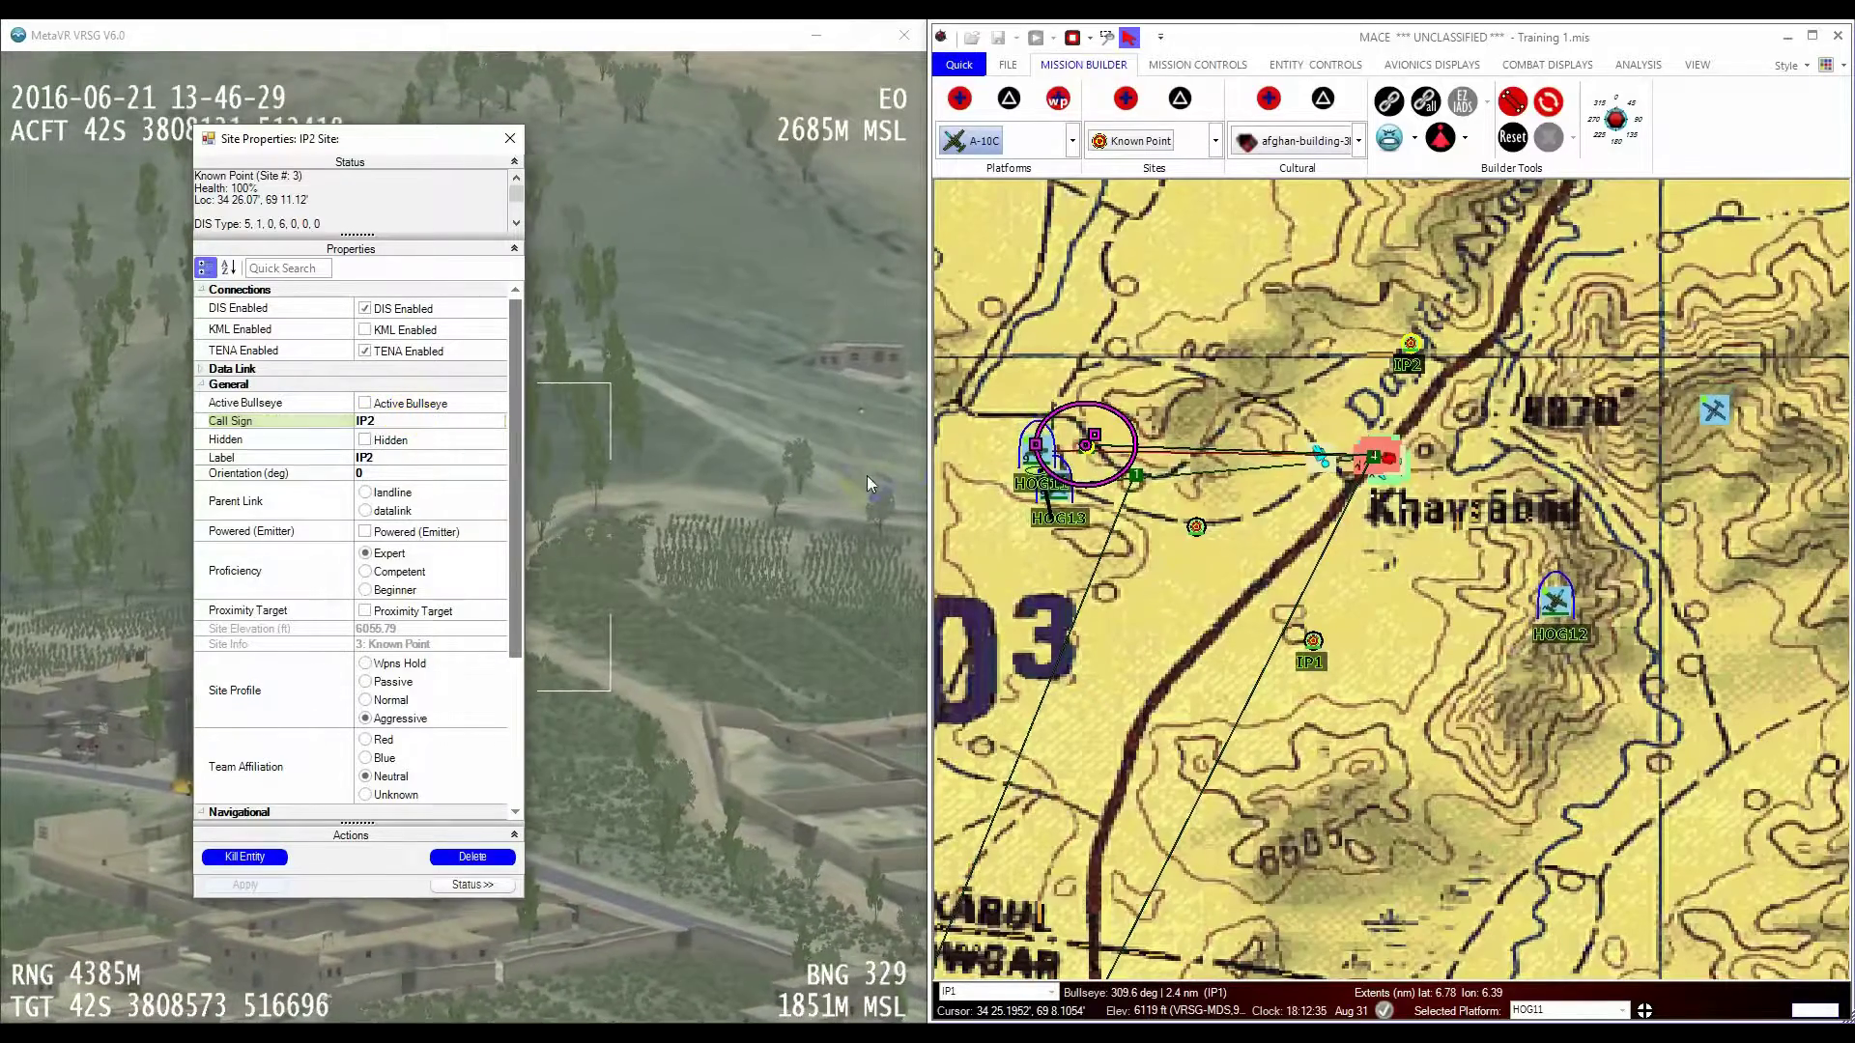
Step: Set Known Point_2's call sign to IP3 and open HOG13's platform properties
click(1197, 530)
click(455, 420)
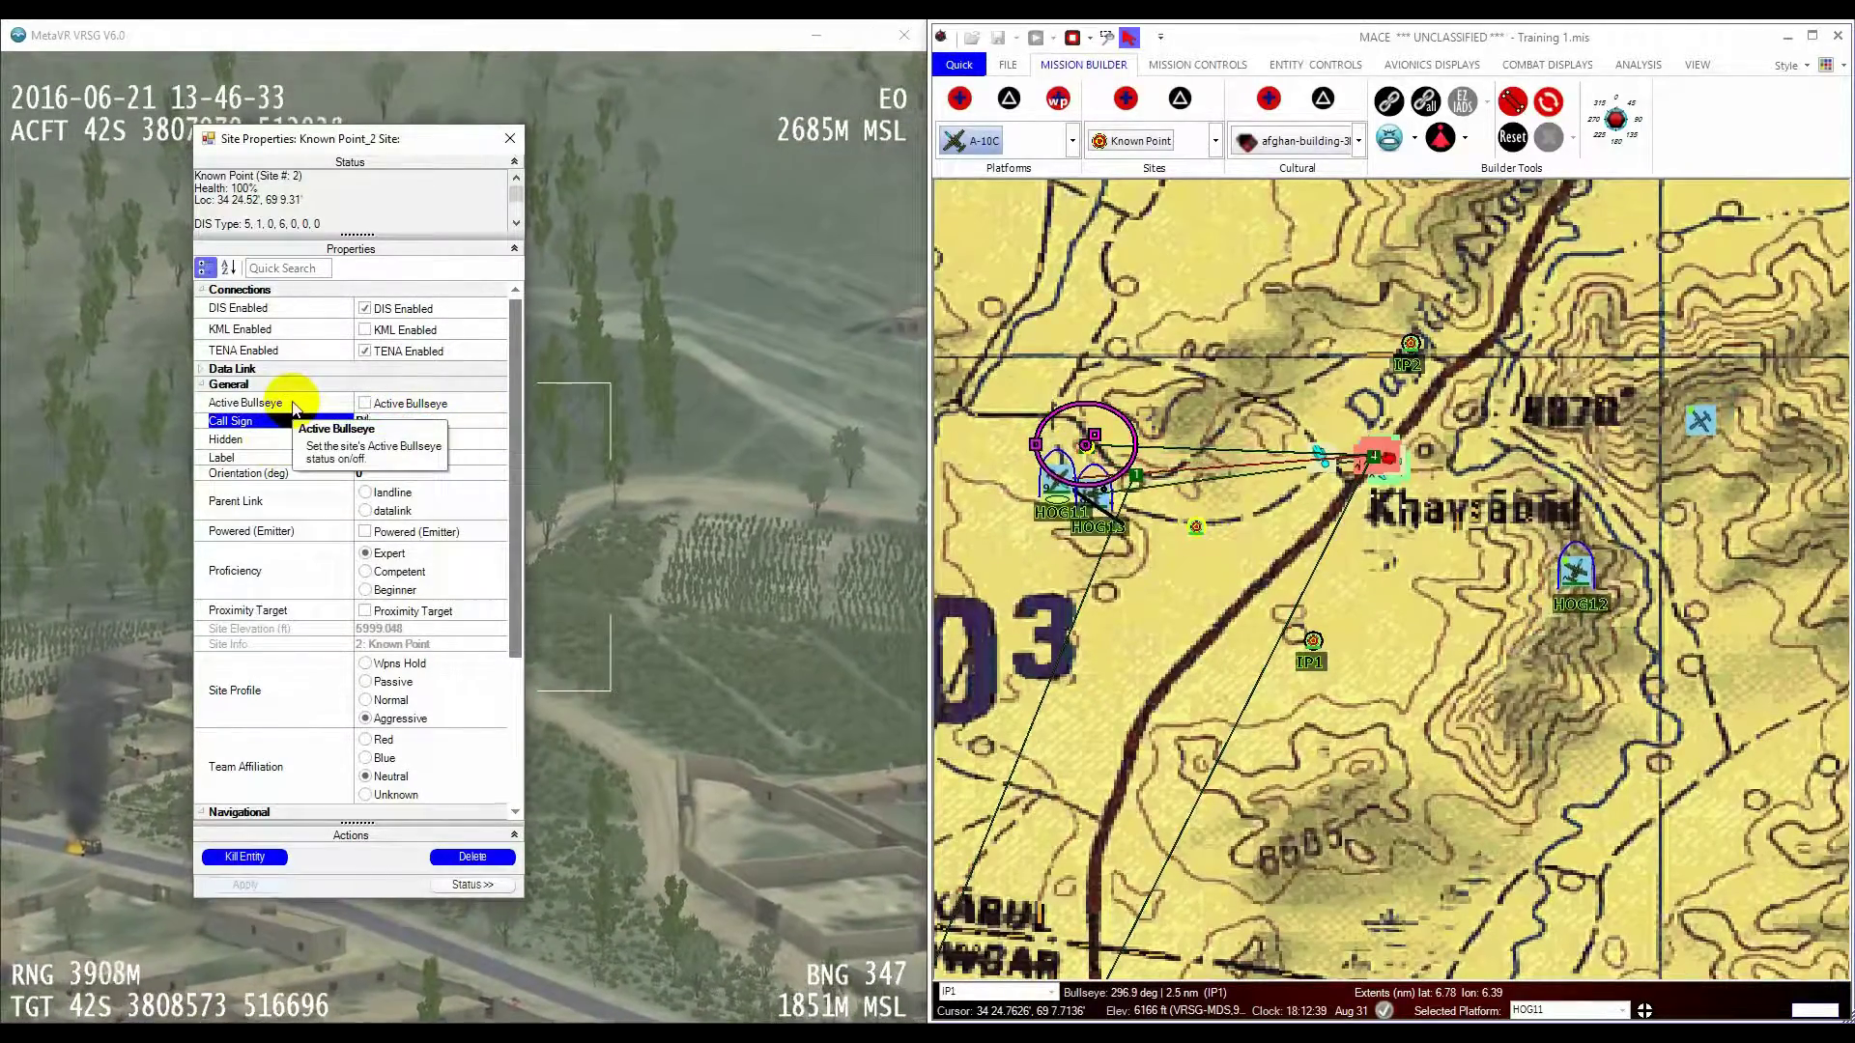
text(IP3)
key(Return)
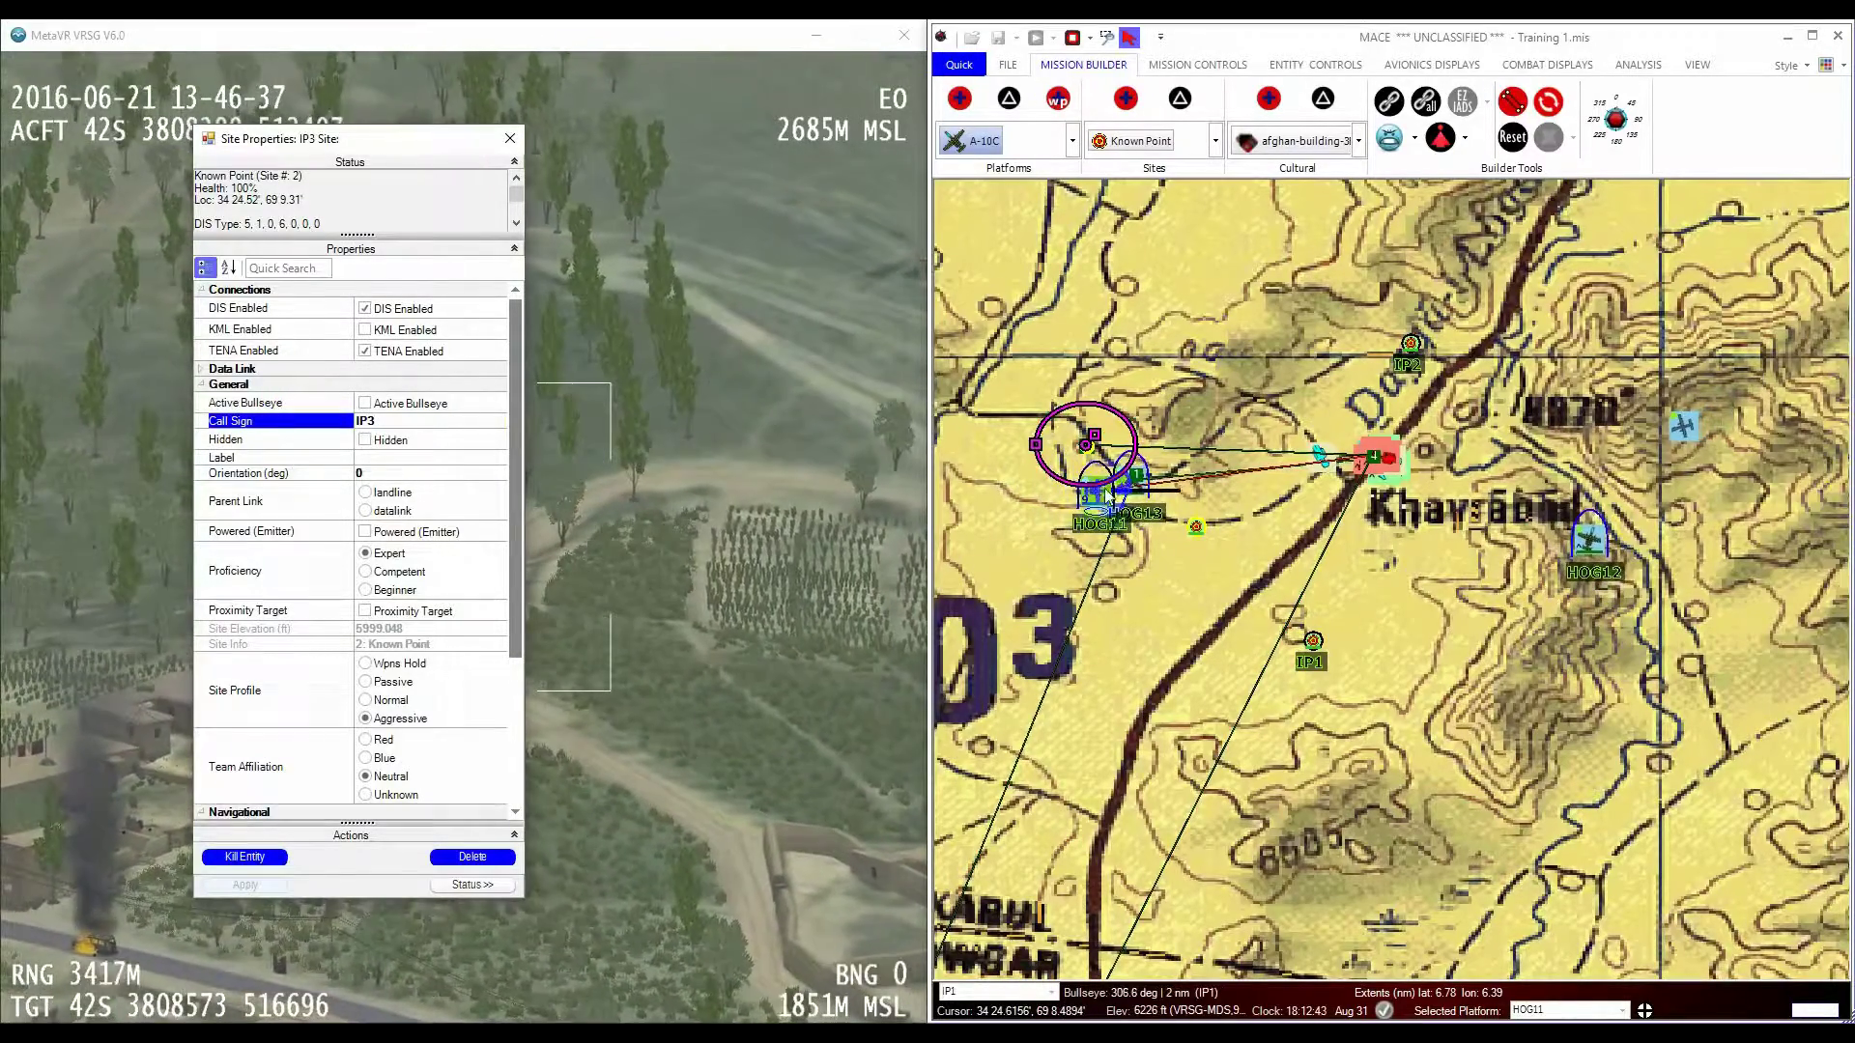
click(1138, 478)
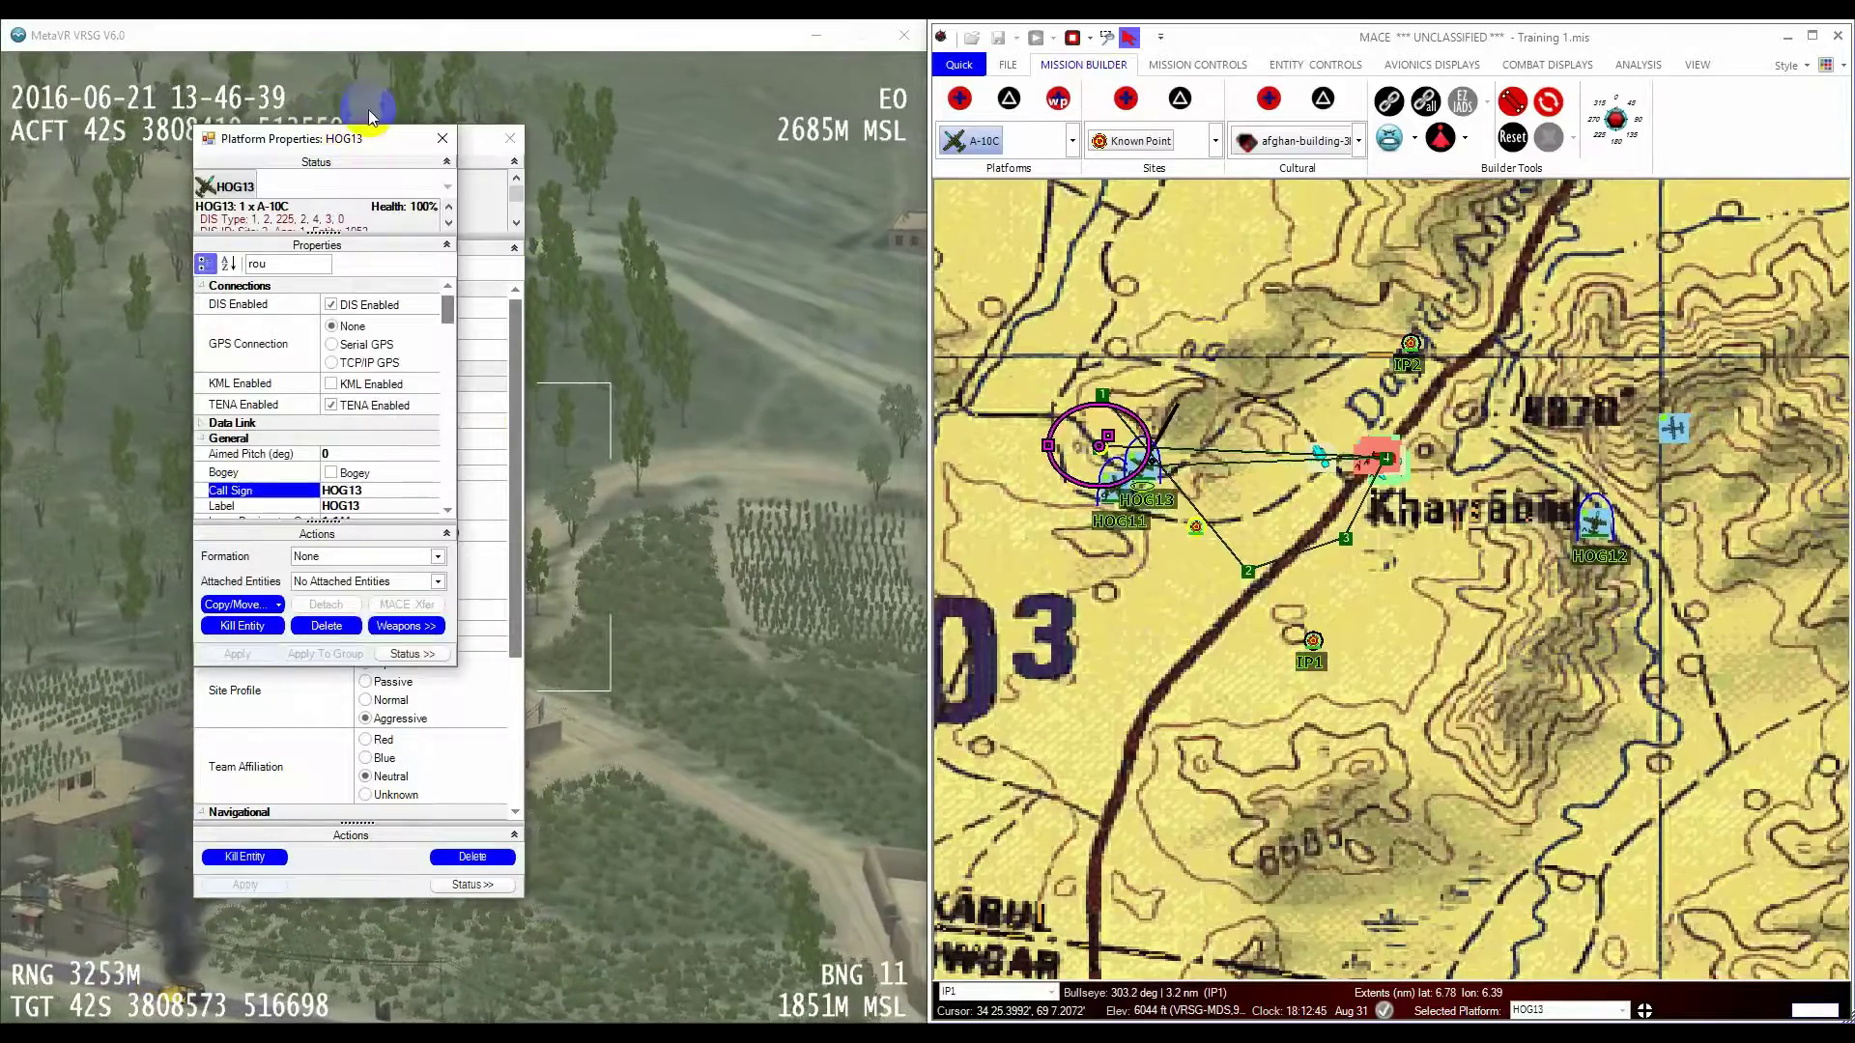
Step: Add 5 AGM-114 HELLFIRE missiles to HOG13's loadout and close the property windows
click(511, 139)
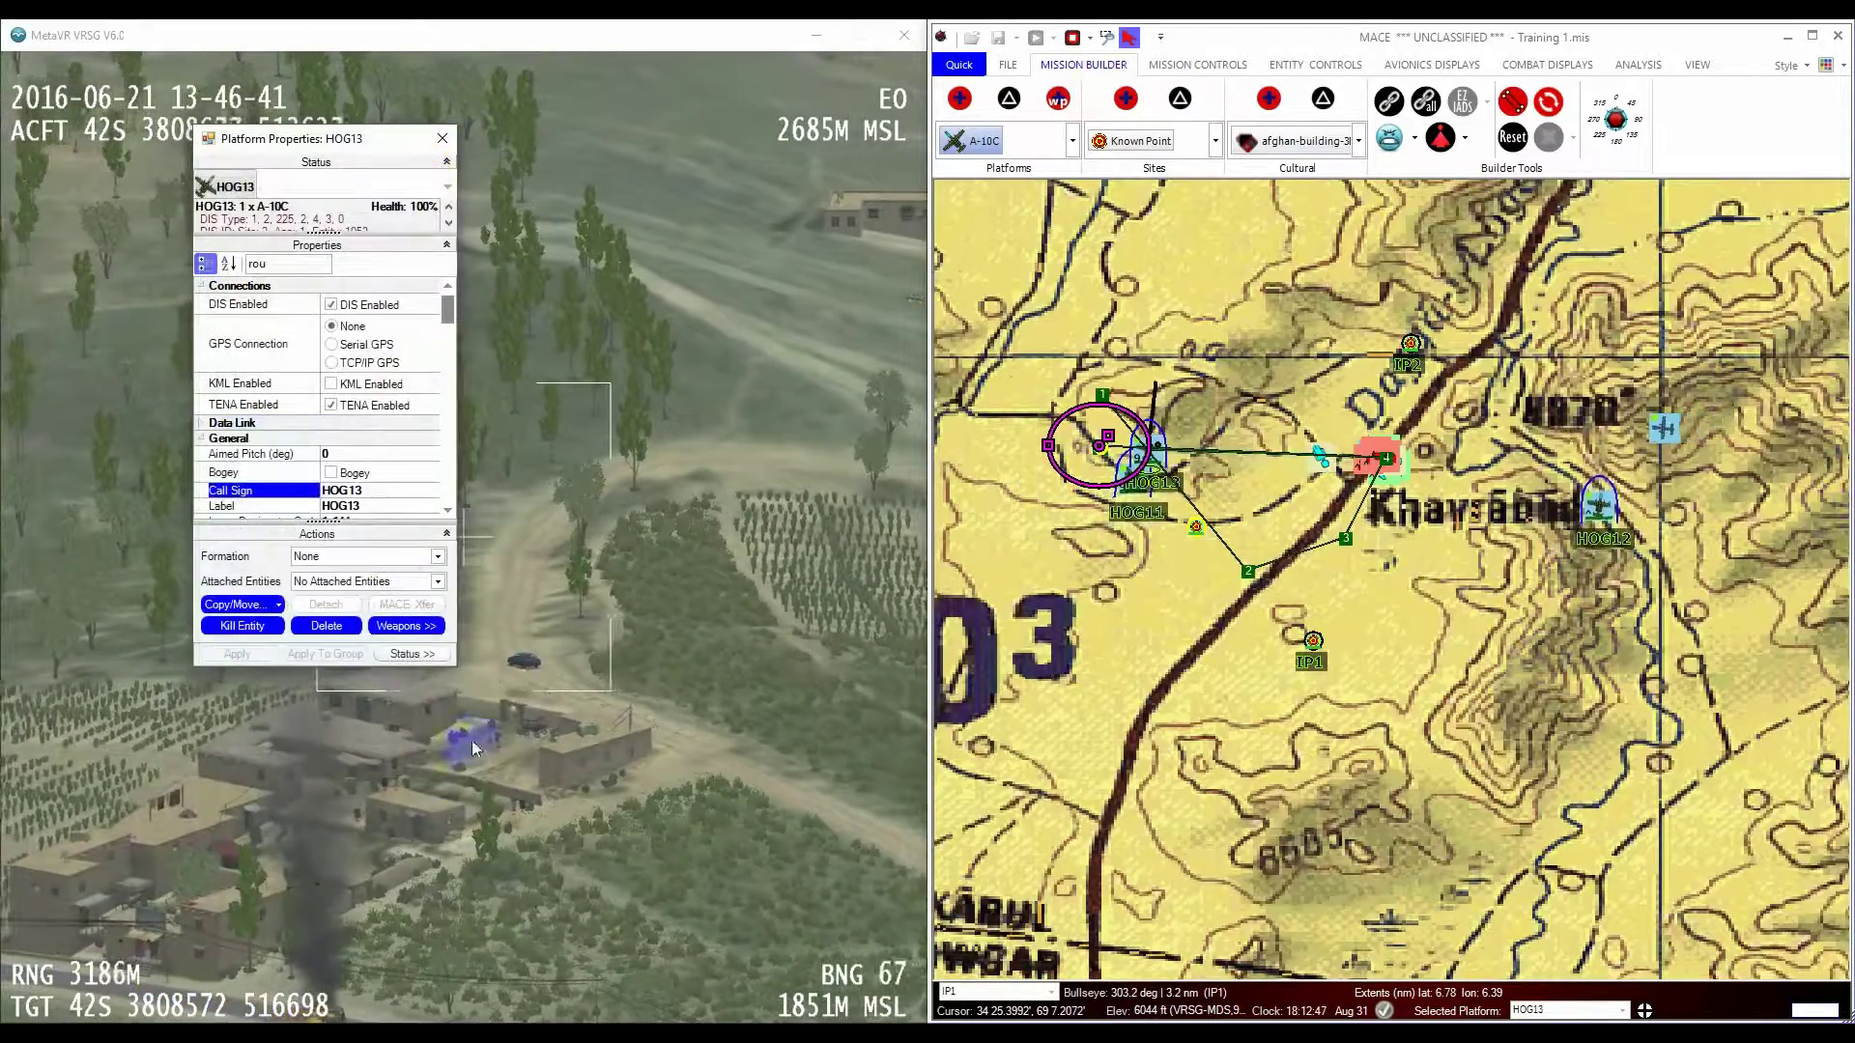
drag(456, 650, 612, 829)
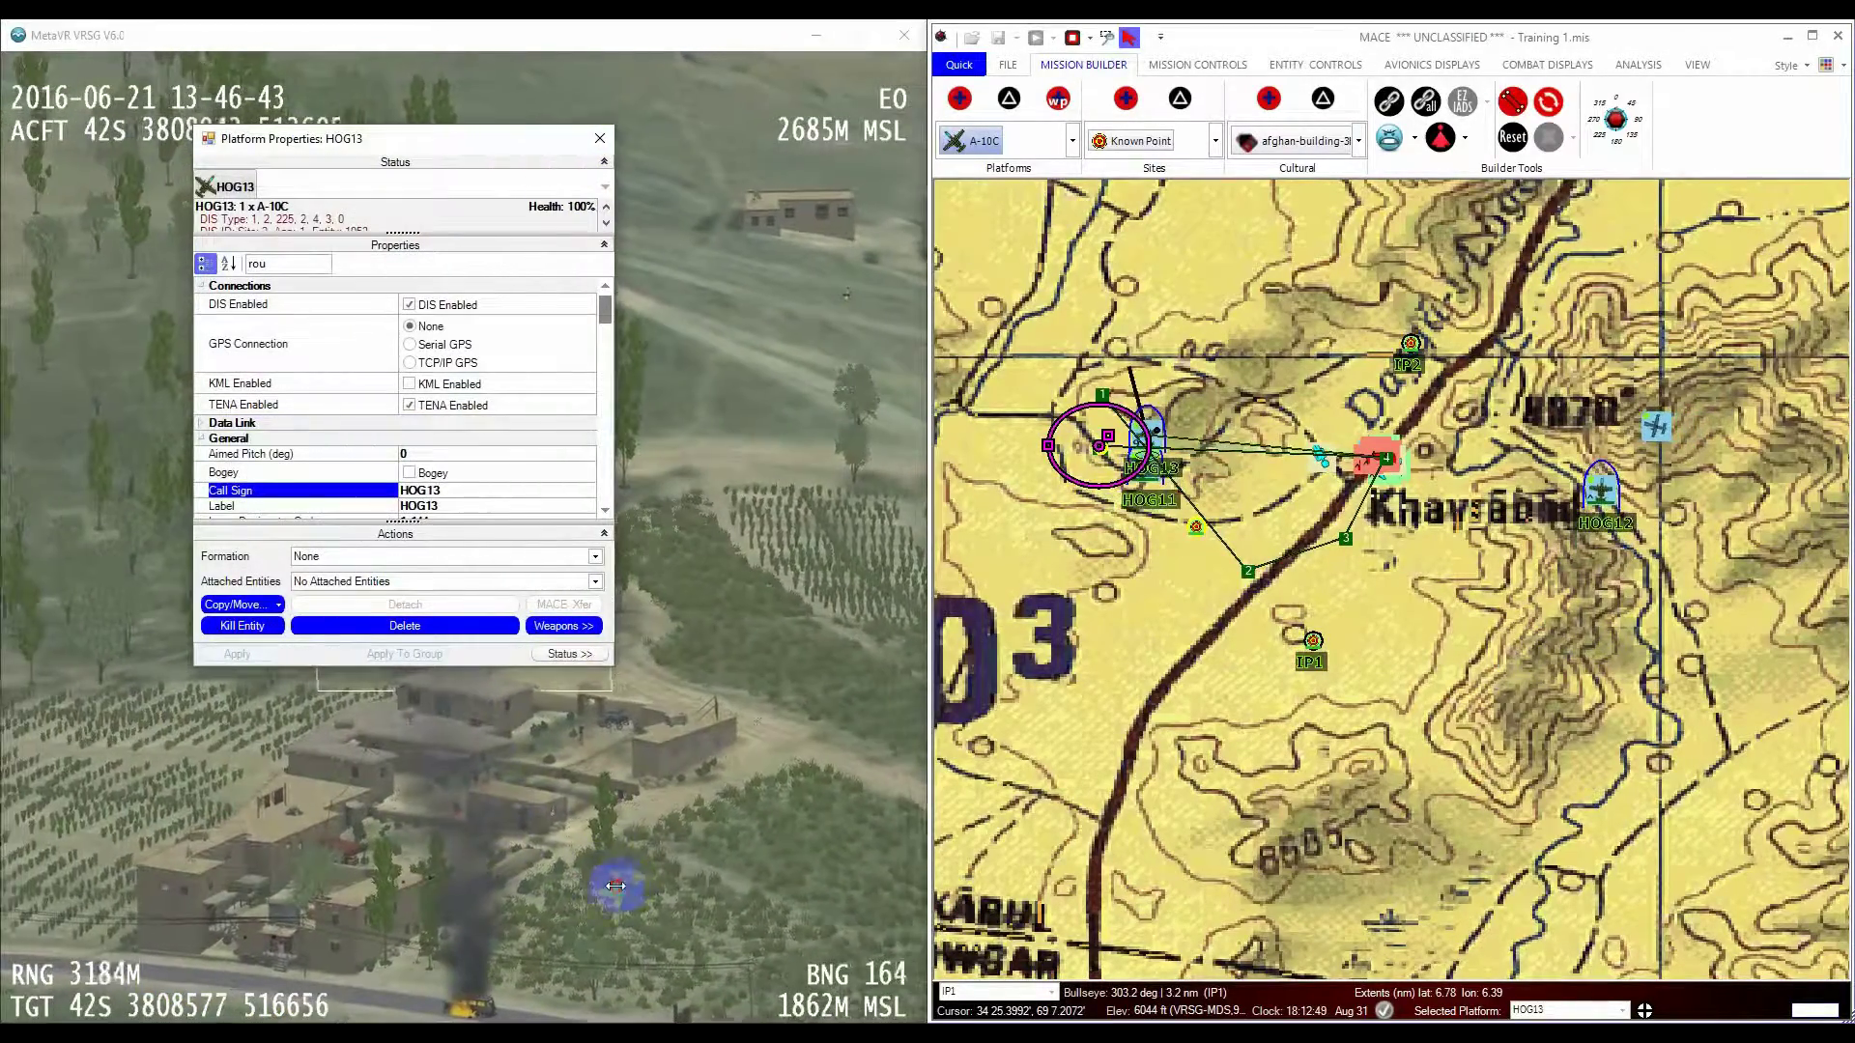
click(564, 627)
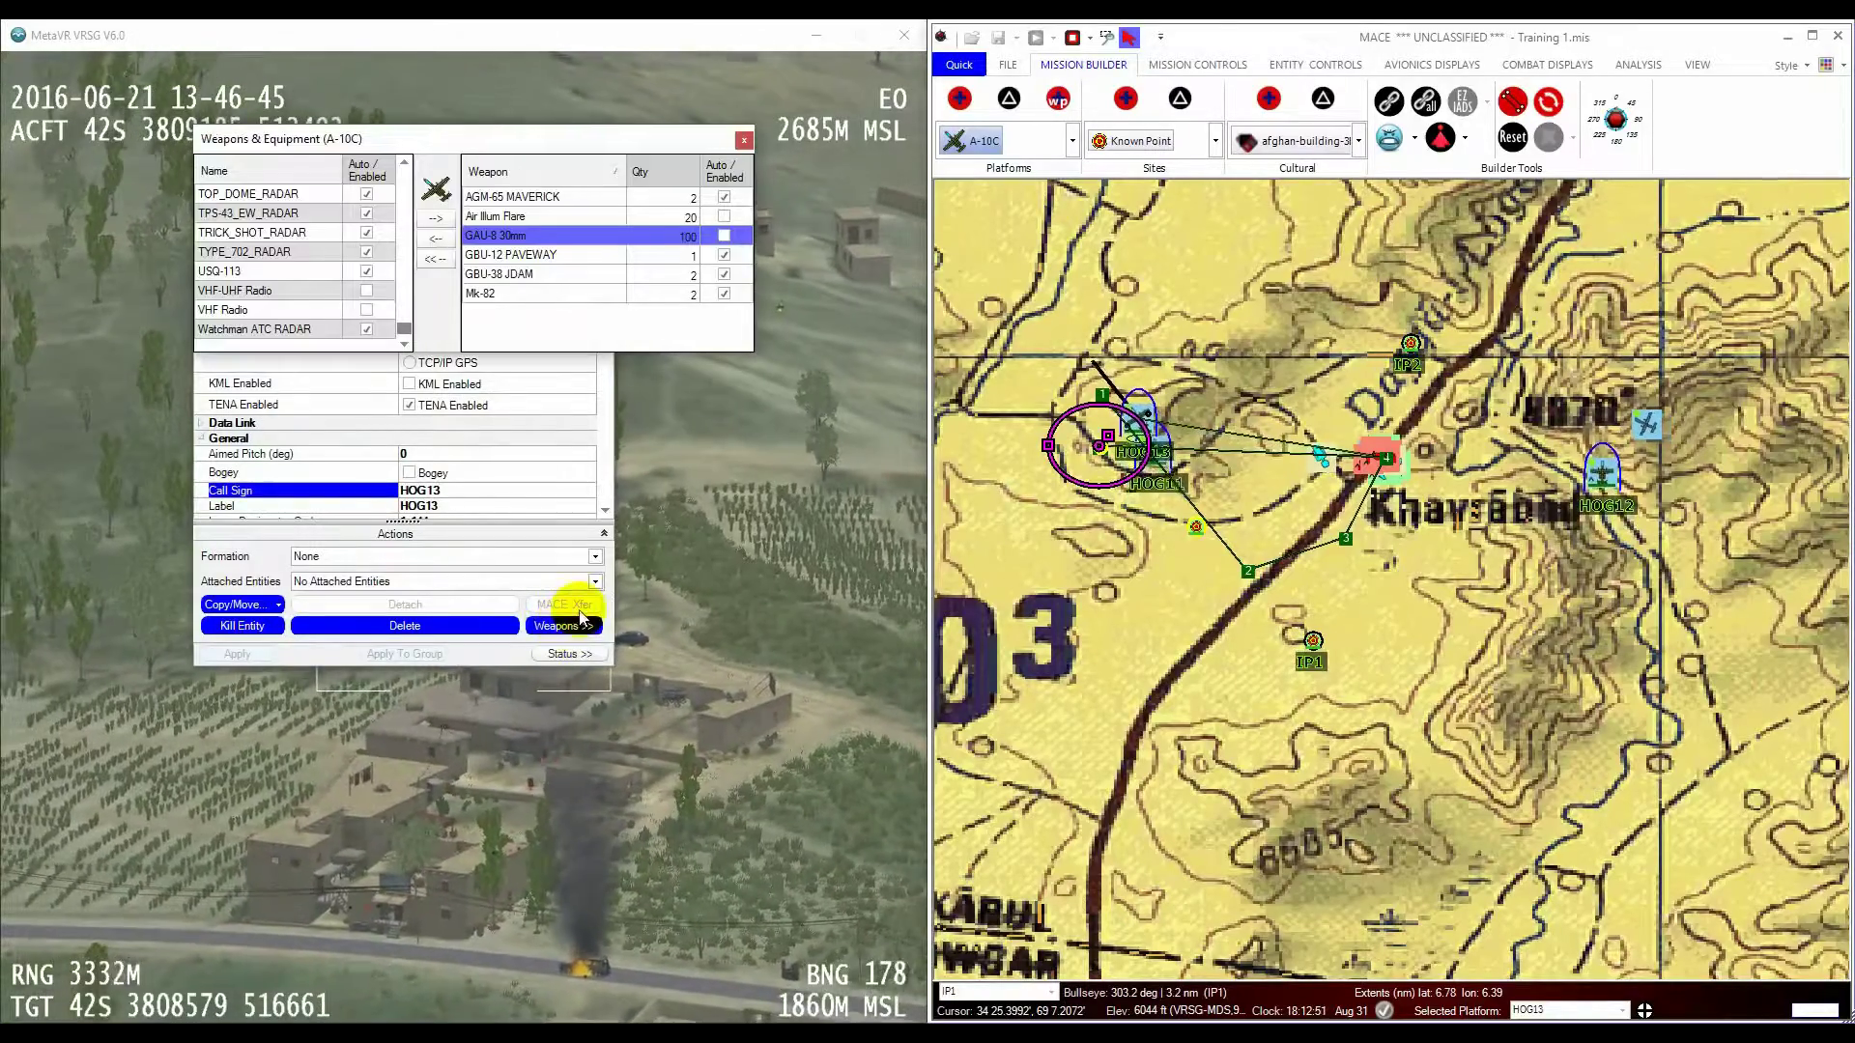
drag(404, 328, 403, 228)
click(290, 212)
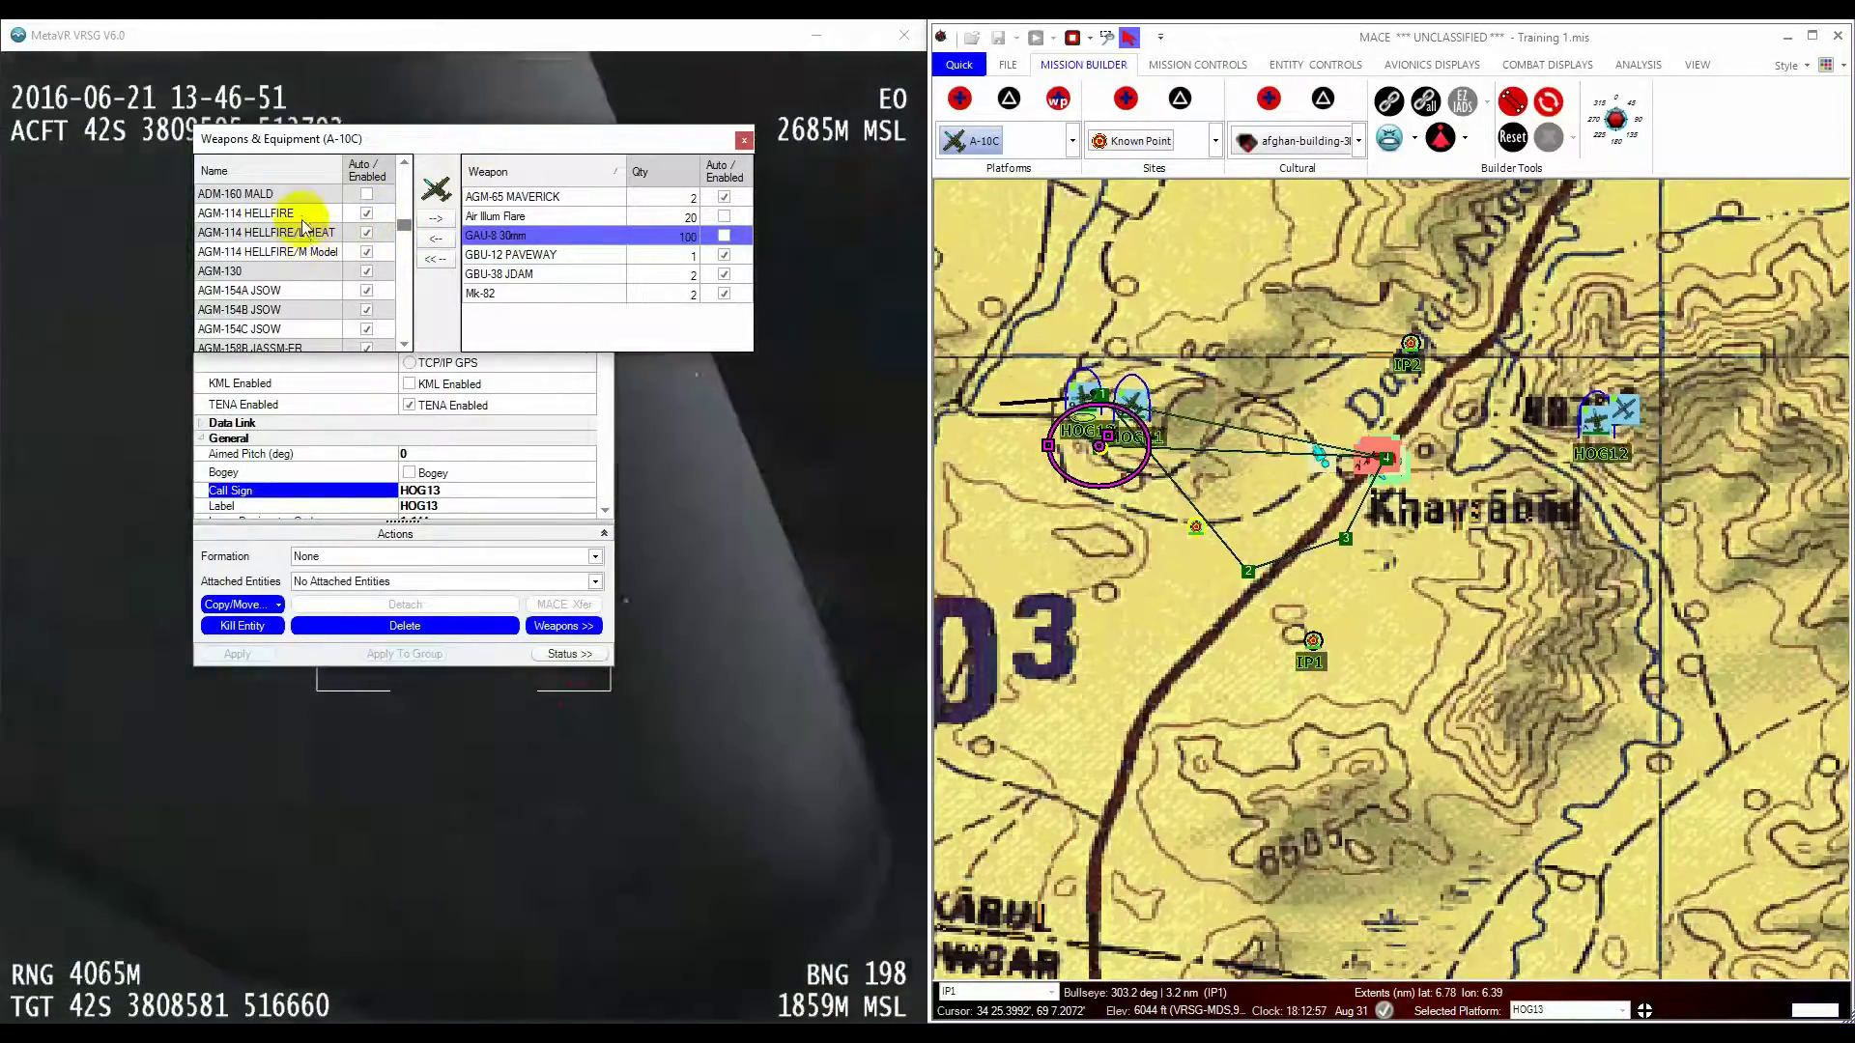
click(443, 220)
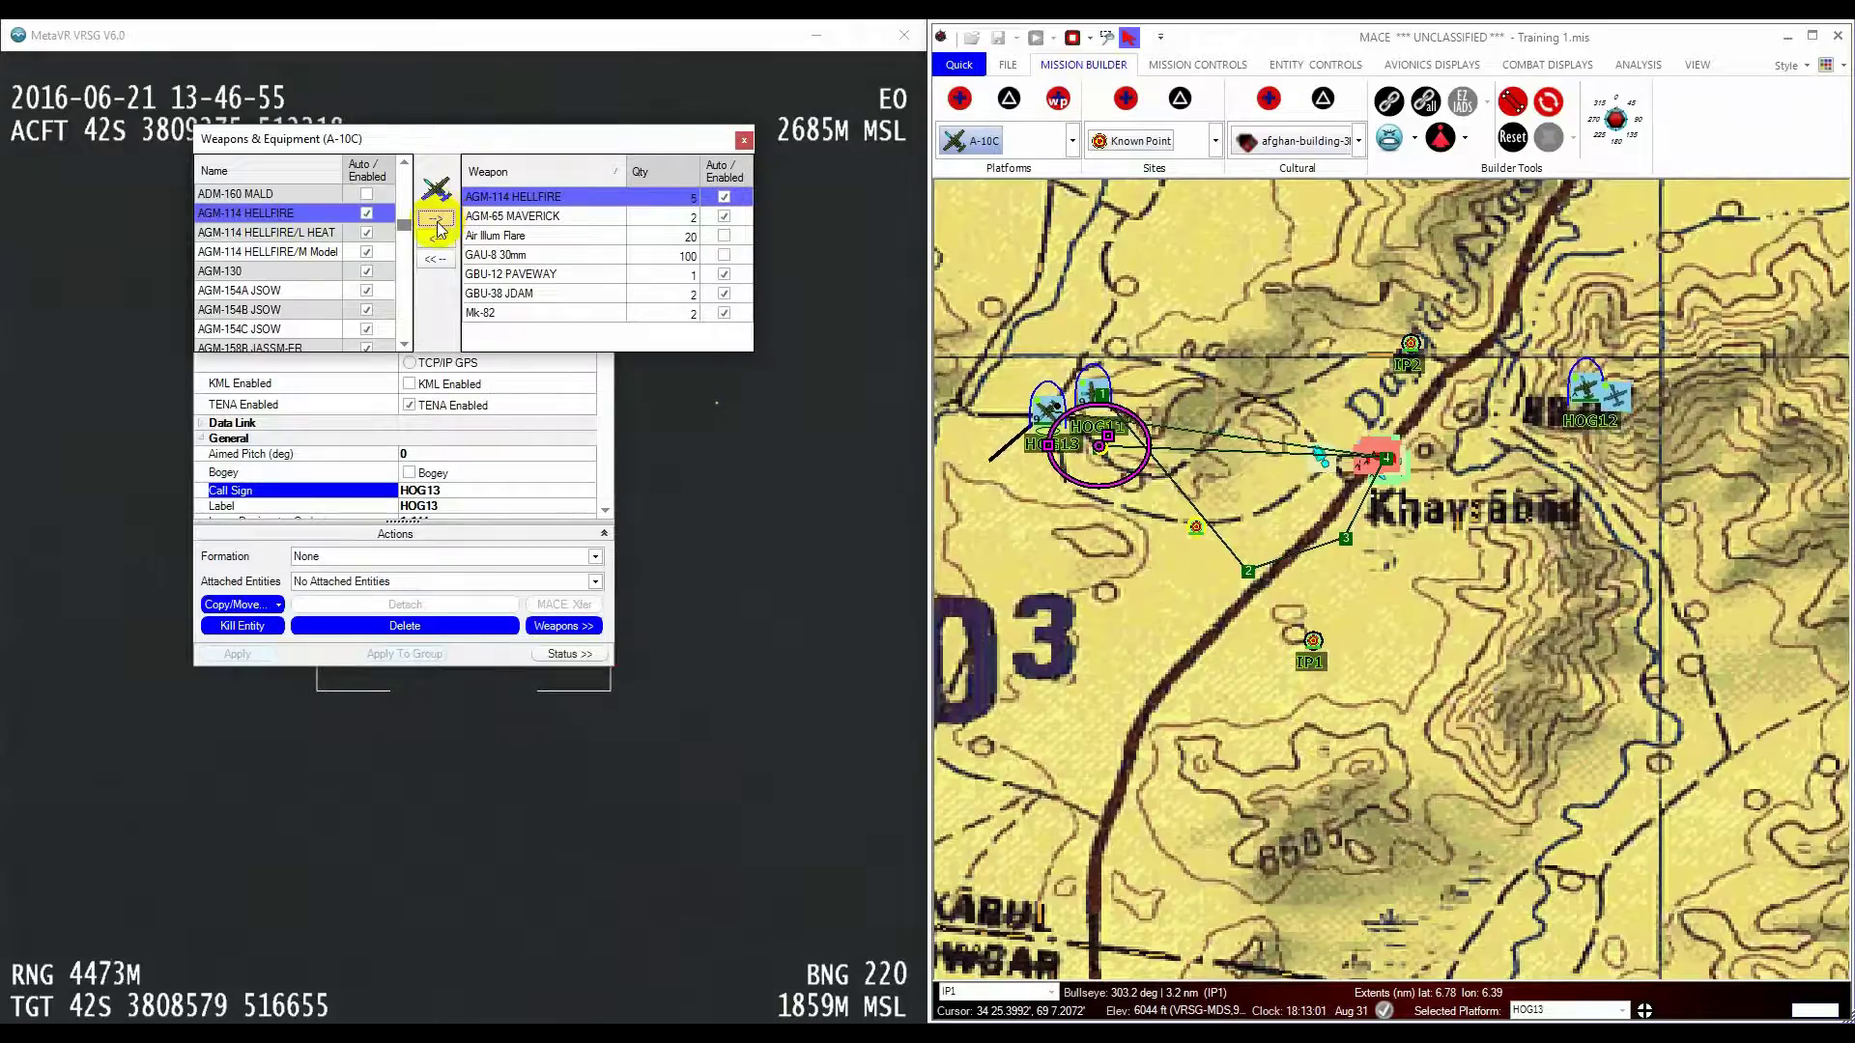
click(742, 142)
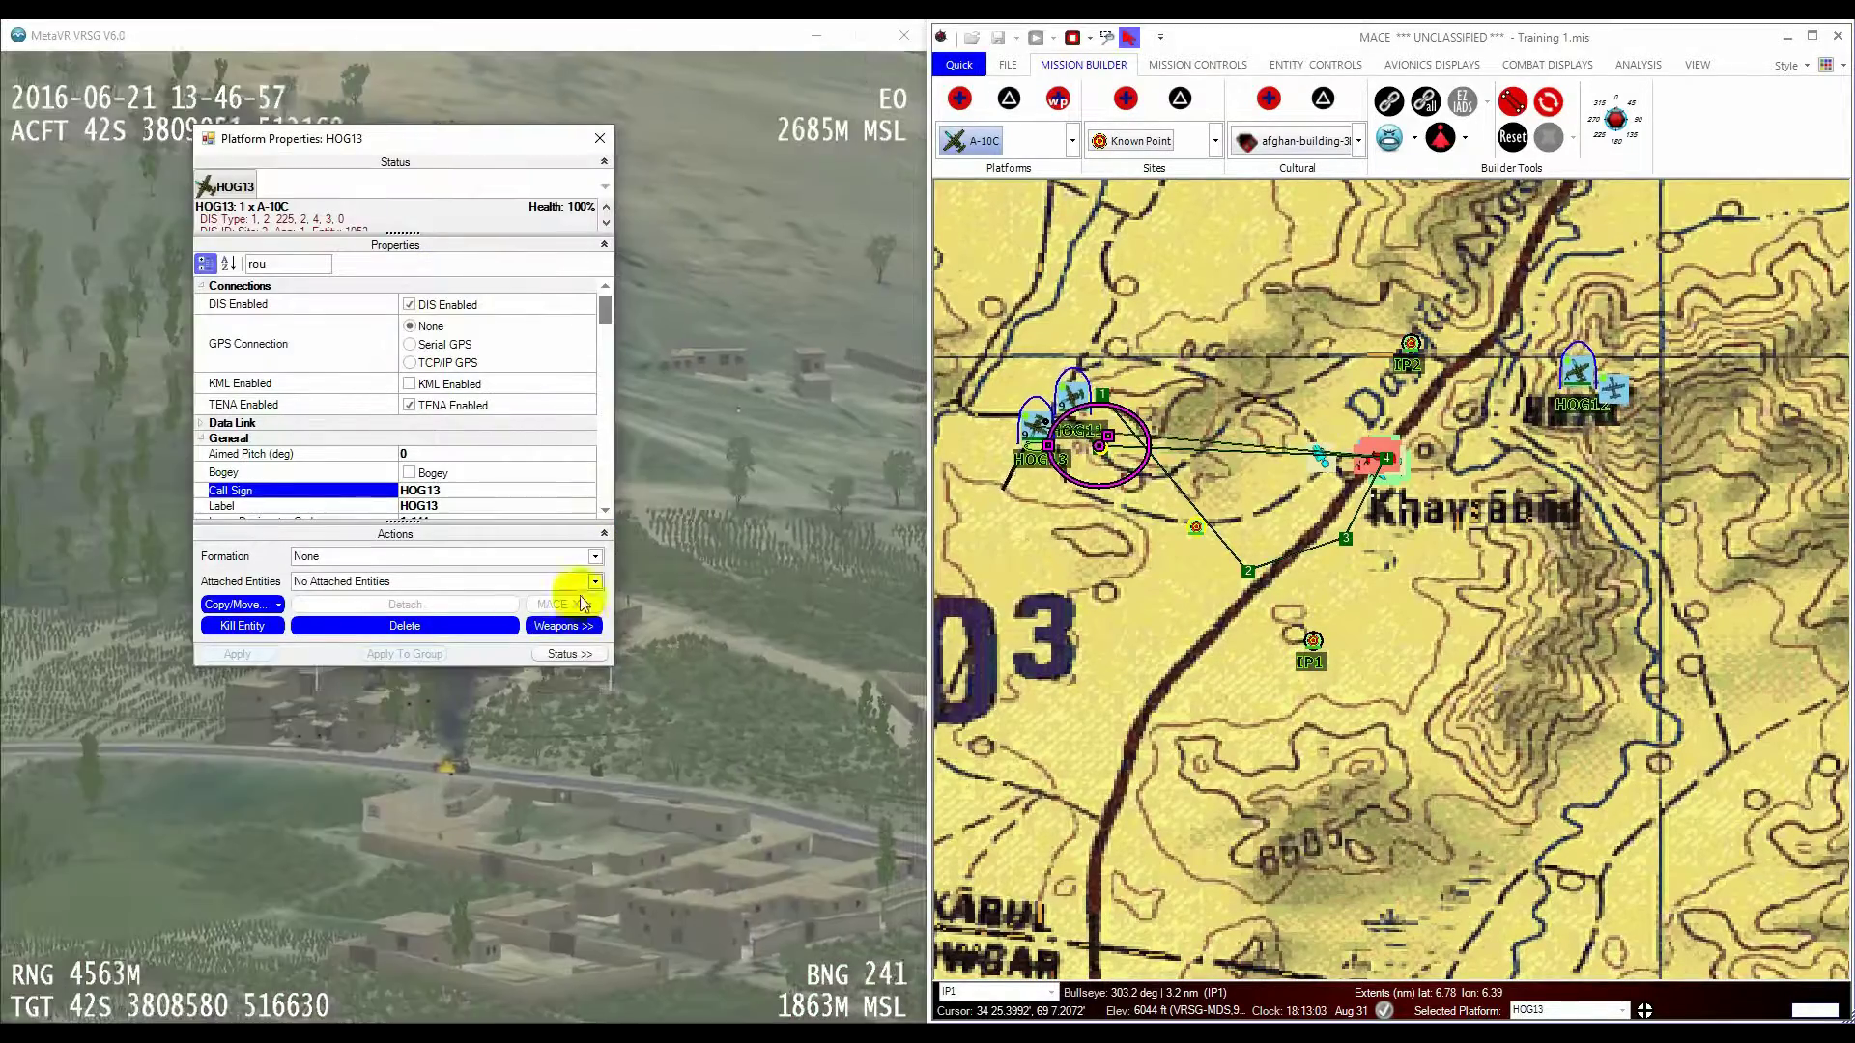
Step: In the 9-Line, set IP to IP1, egress to IP2, and remove HOG13 as Asset 2
click(601, 138)
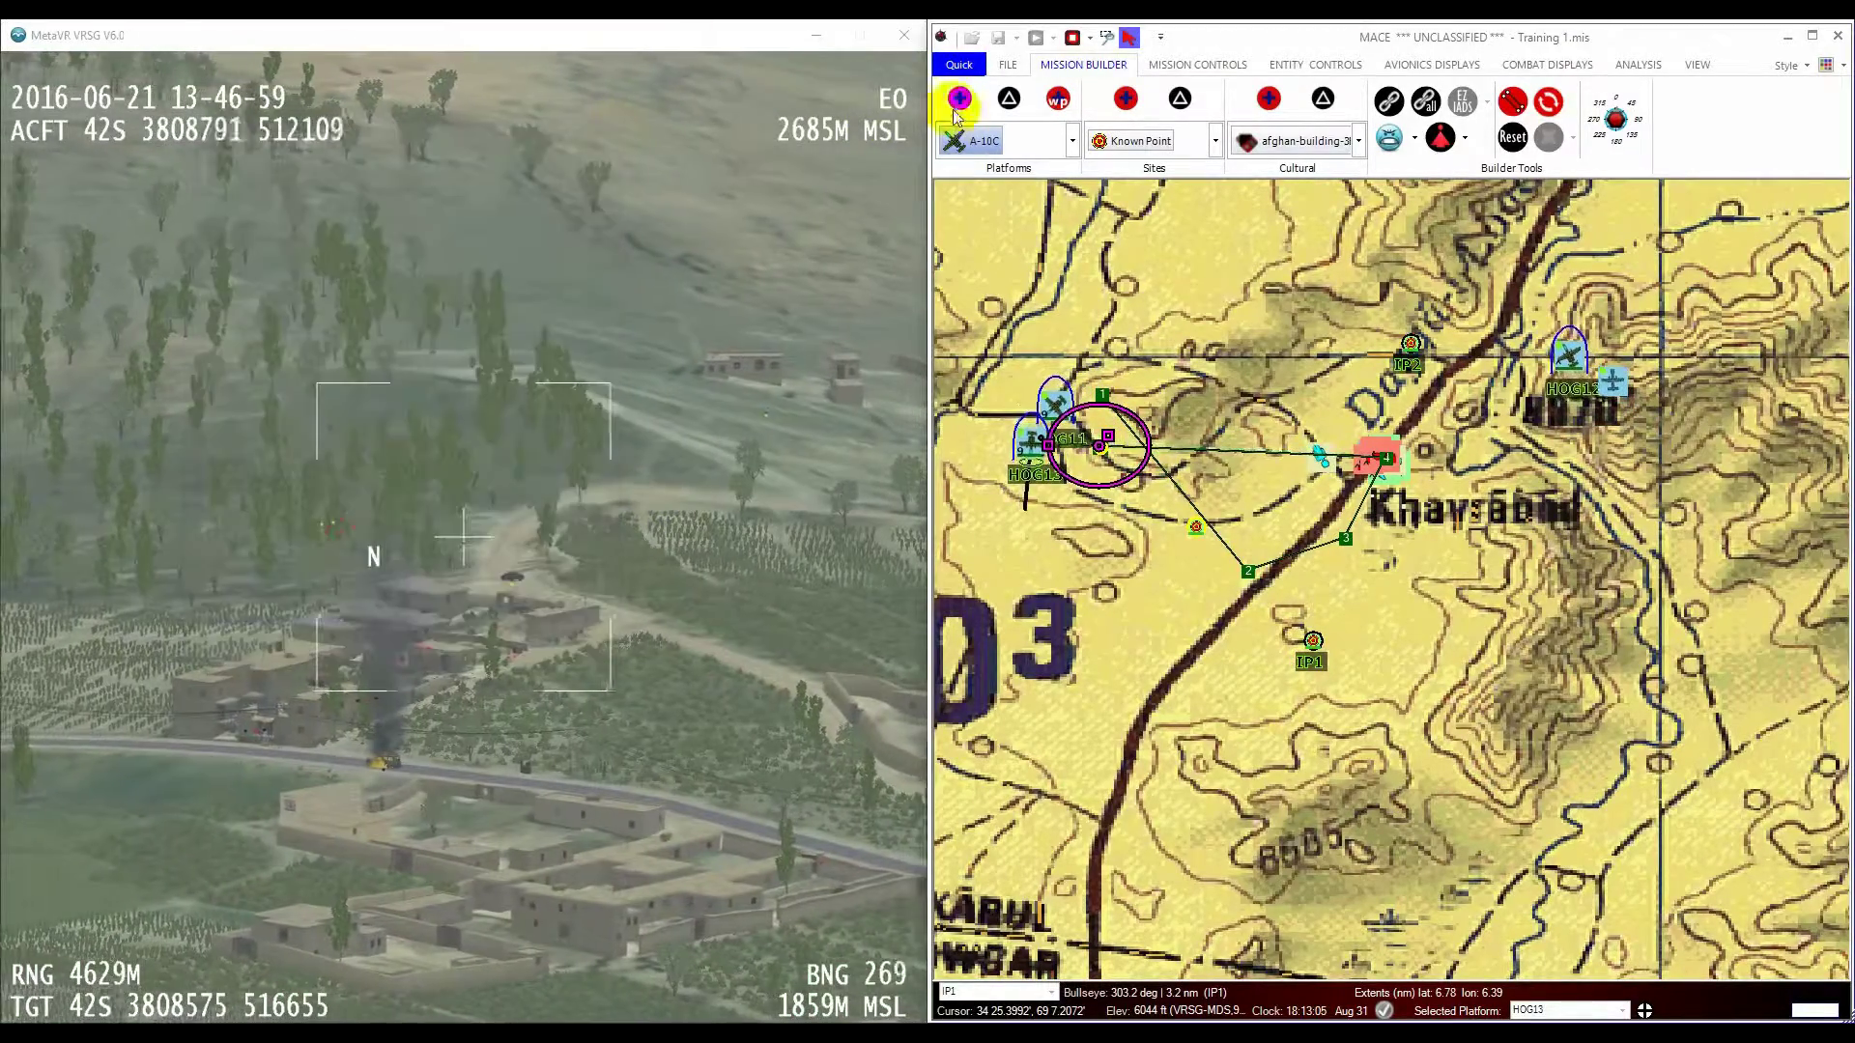
key(alt+Tab)
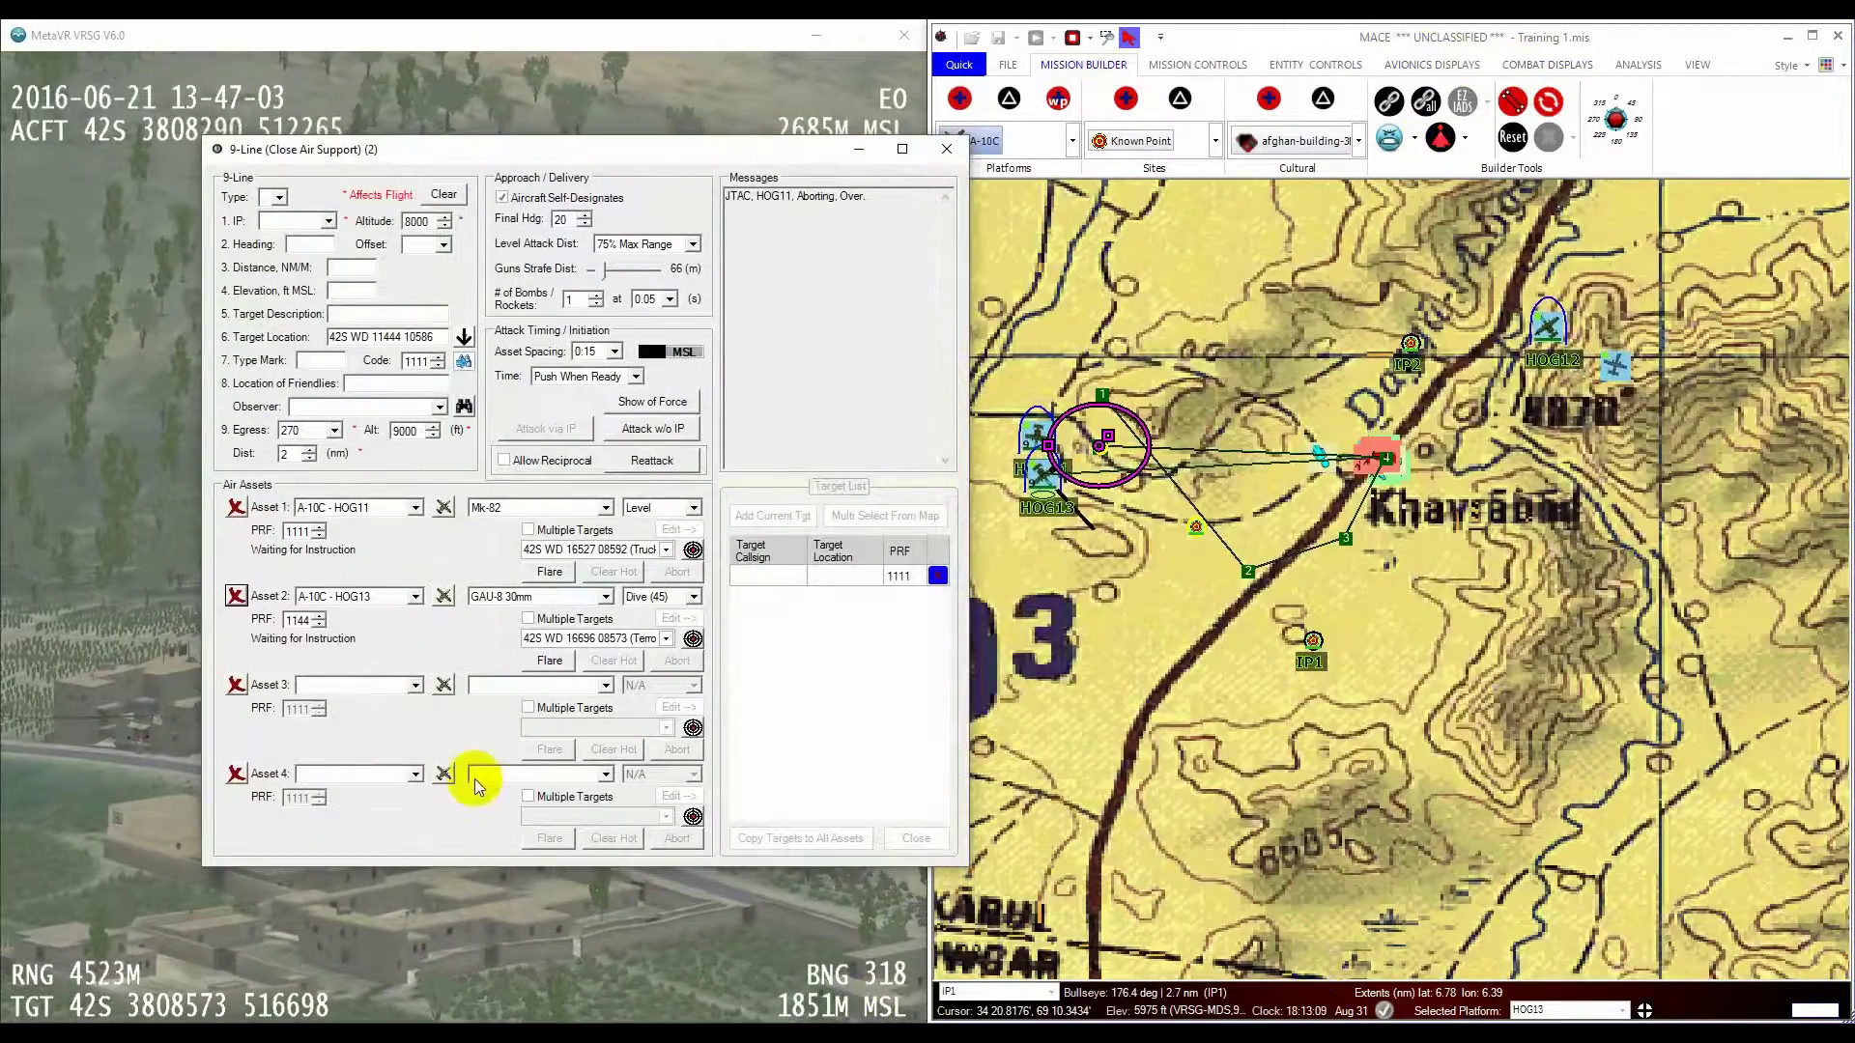
click(320, 239)
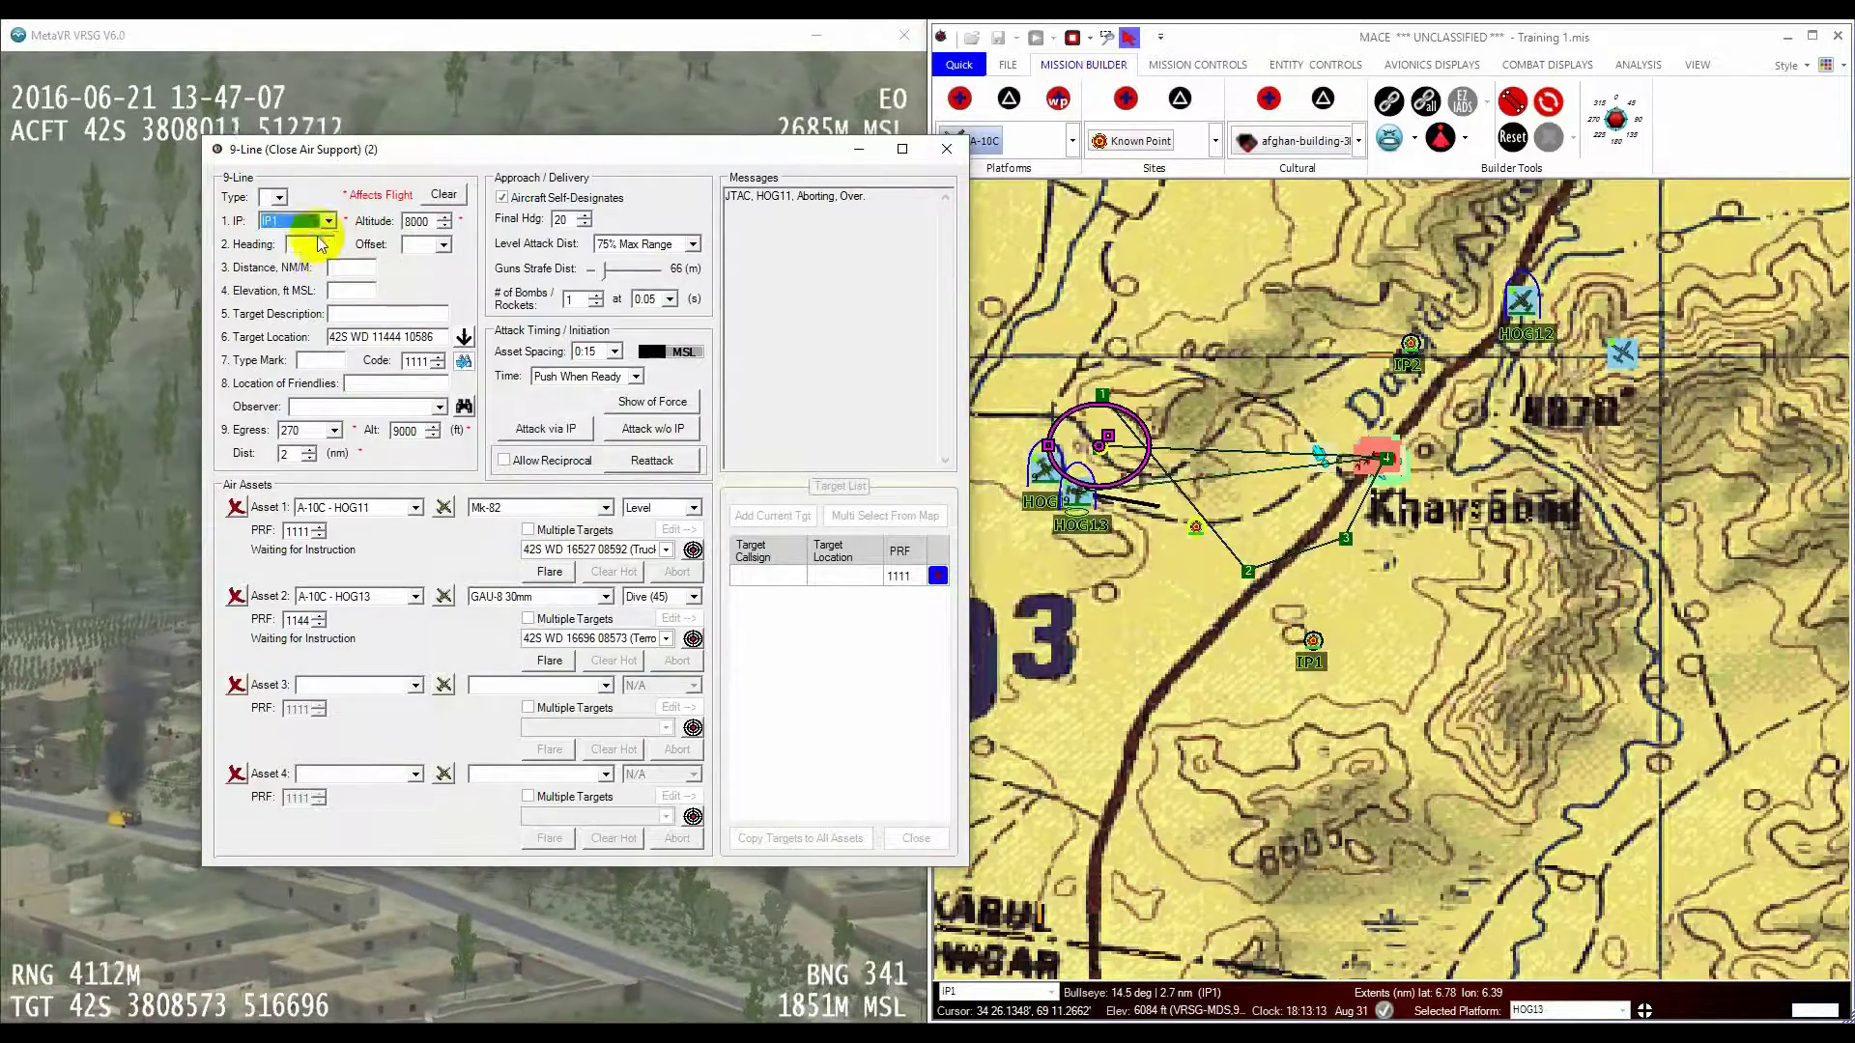
click(334, 431)
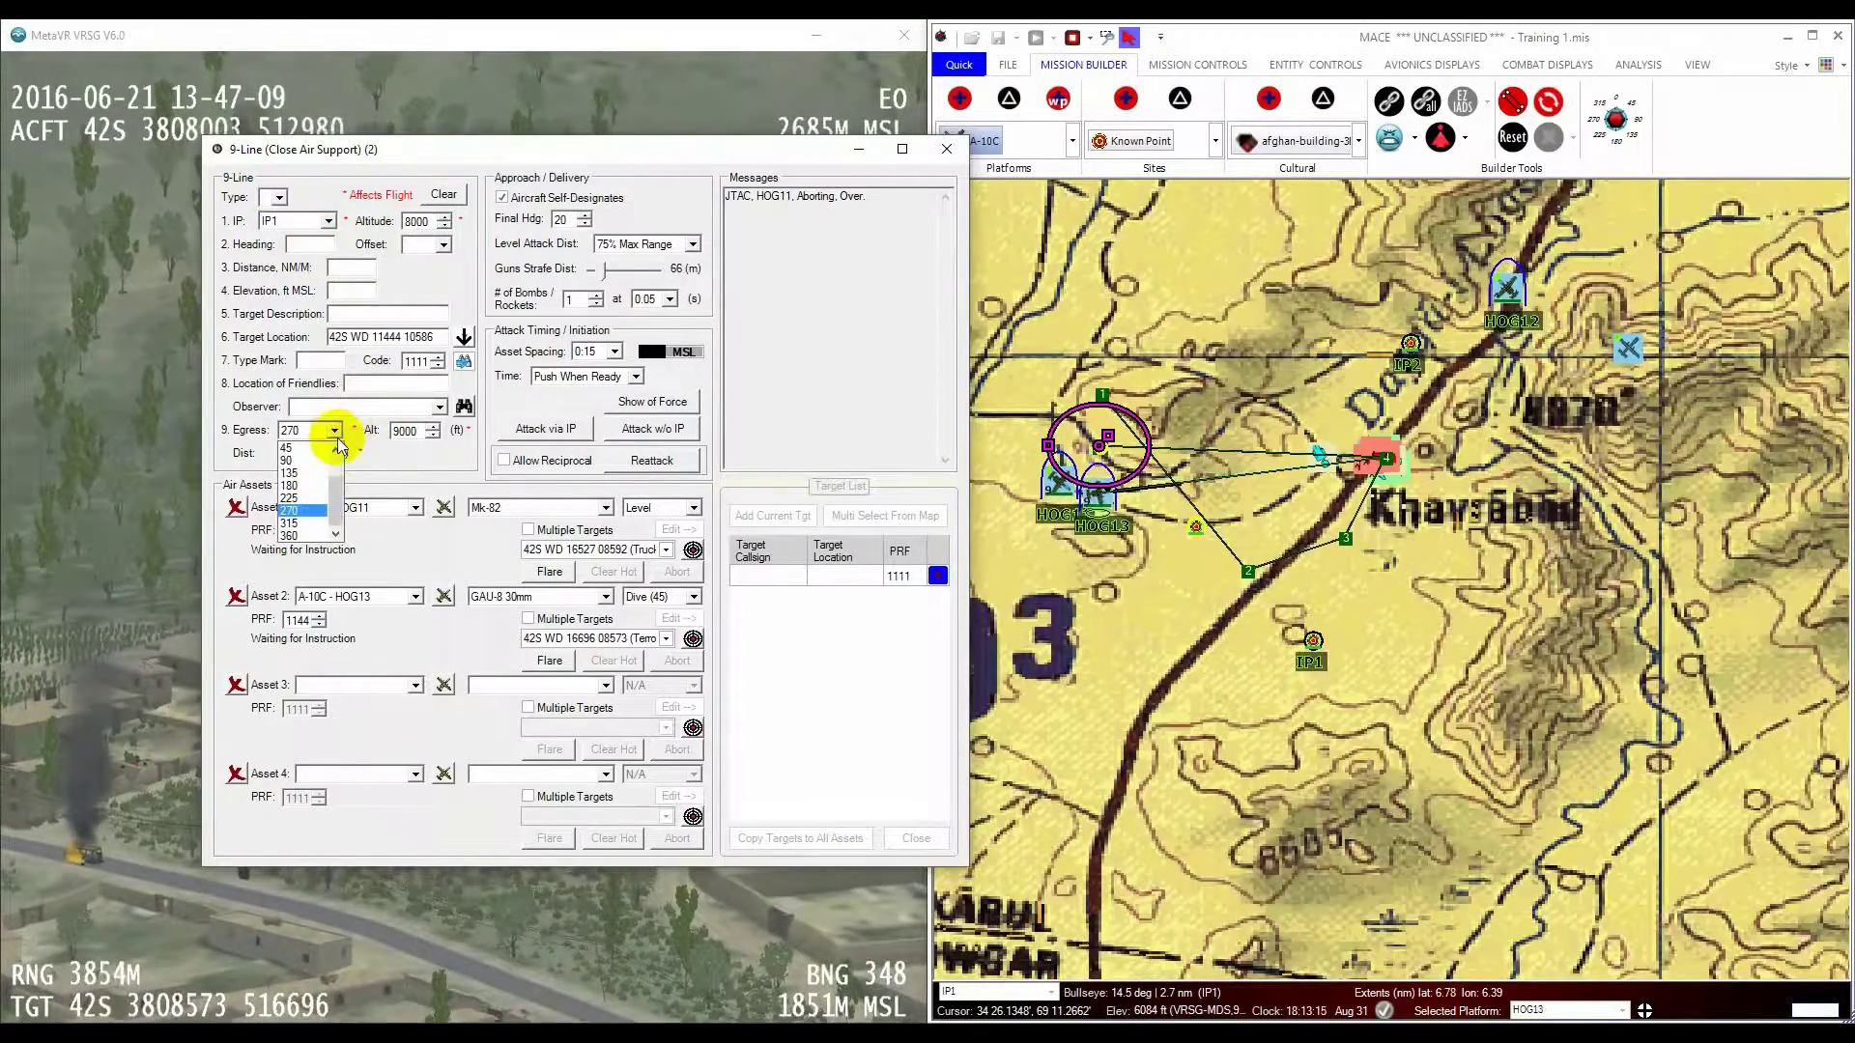
drag(338, 471, 337, 457)
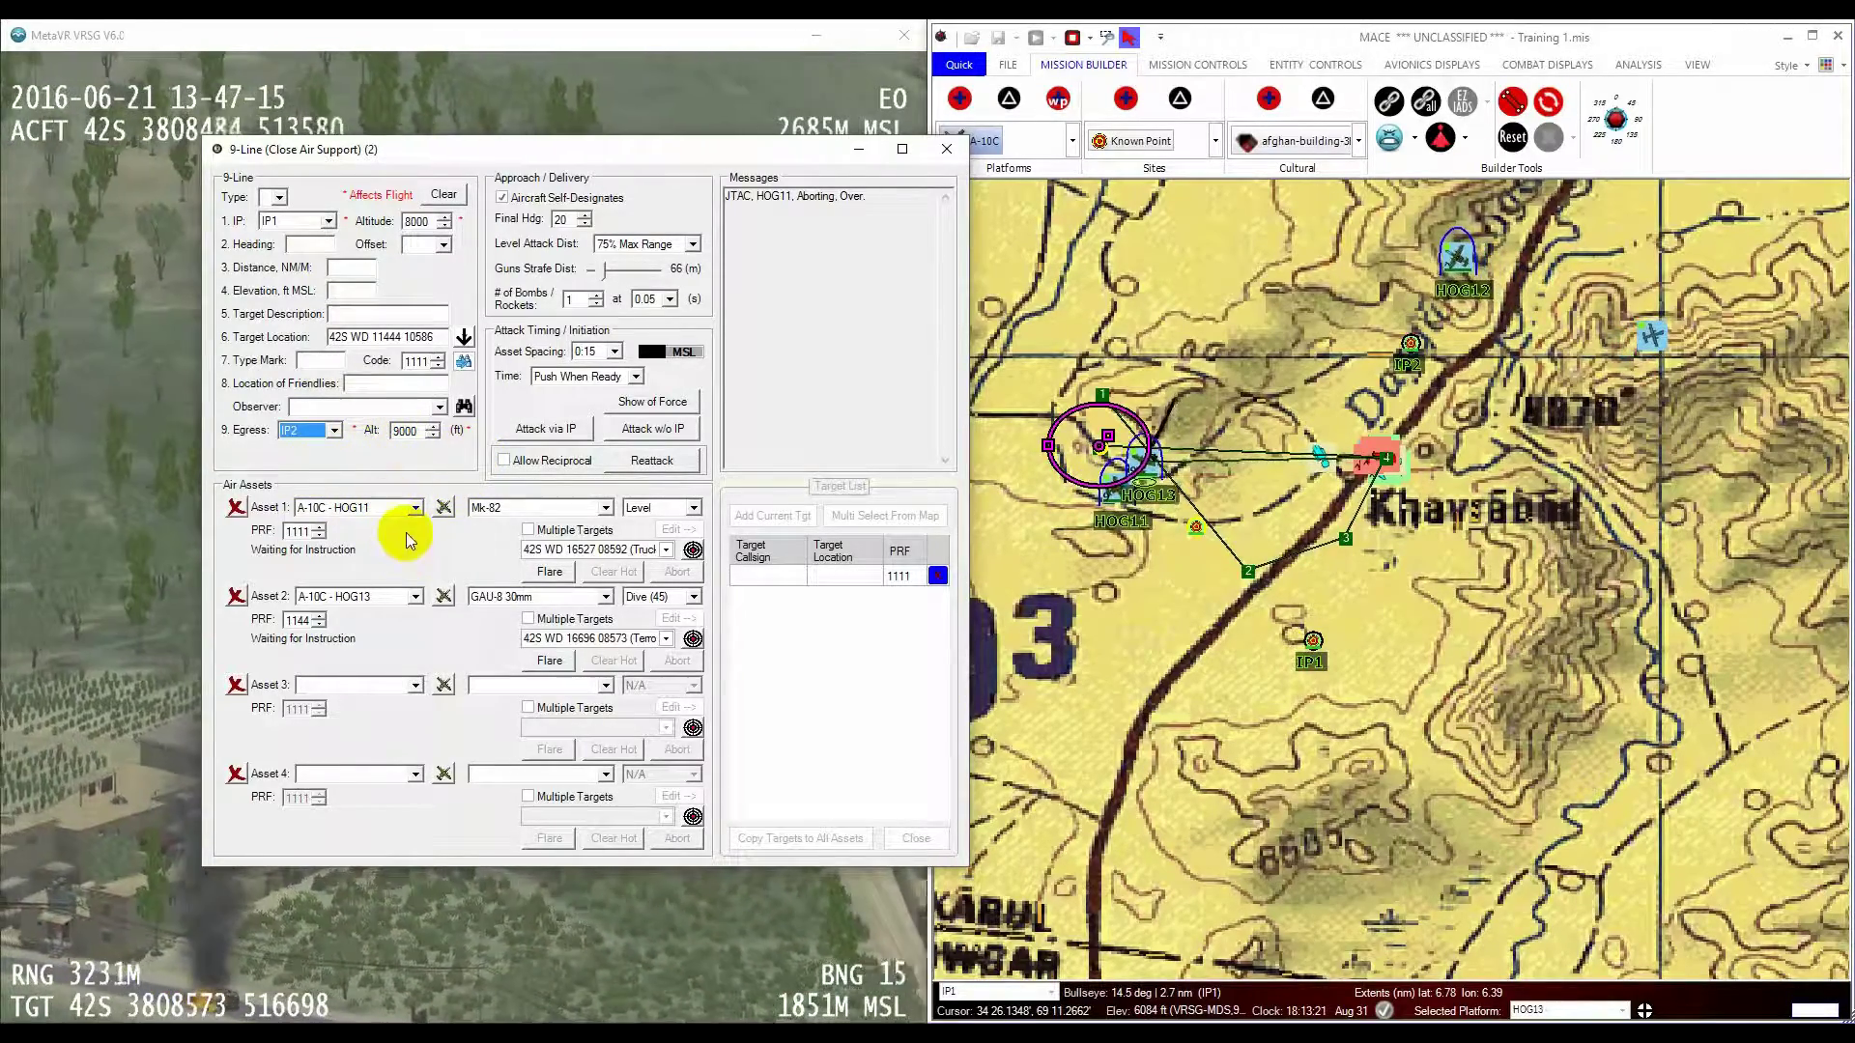
click(235, 595)
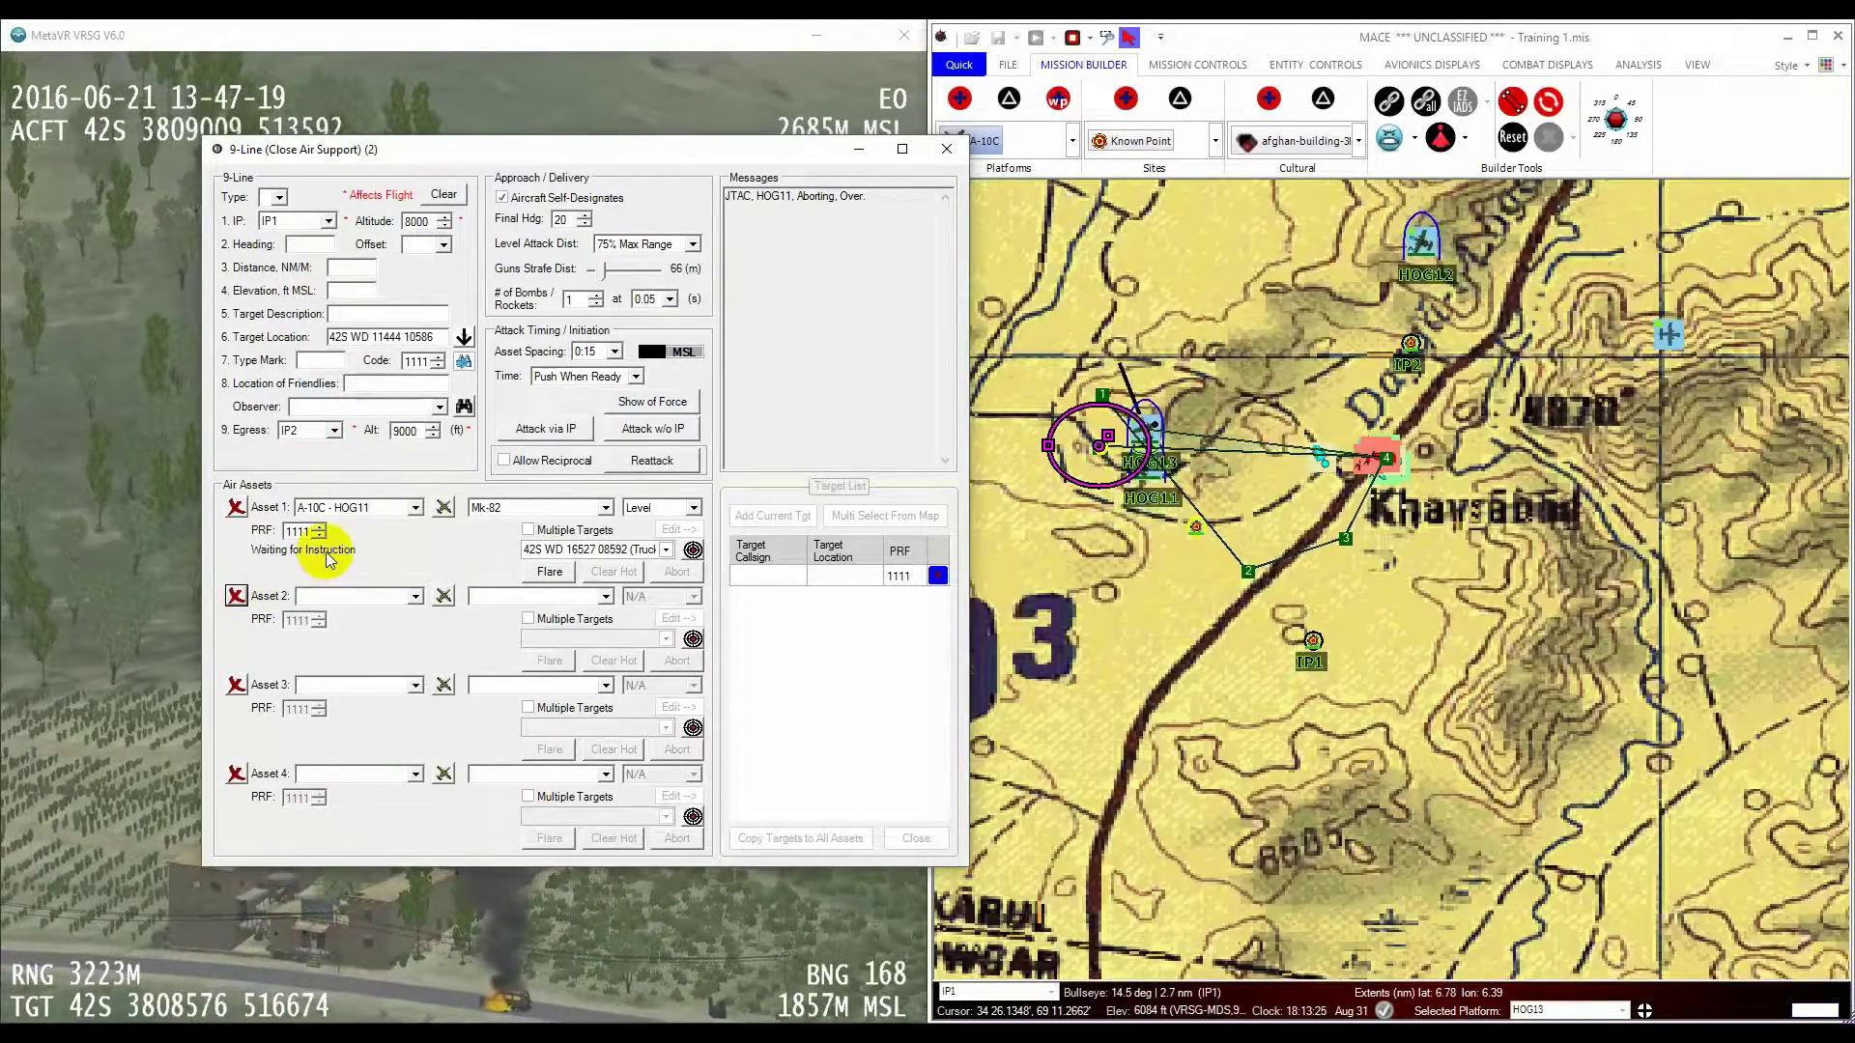
Step: Attack via IP with HOG11, set level attack distance to 1 Nautical Mile, relaunch, then abort
click(570, 429)
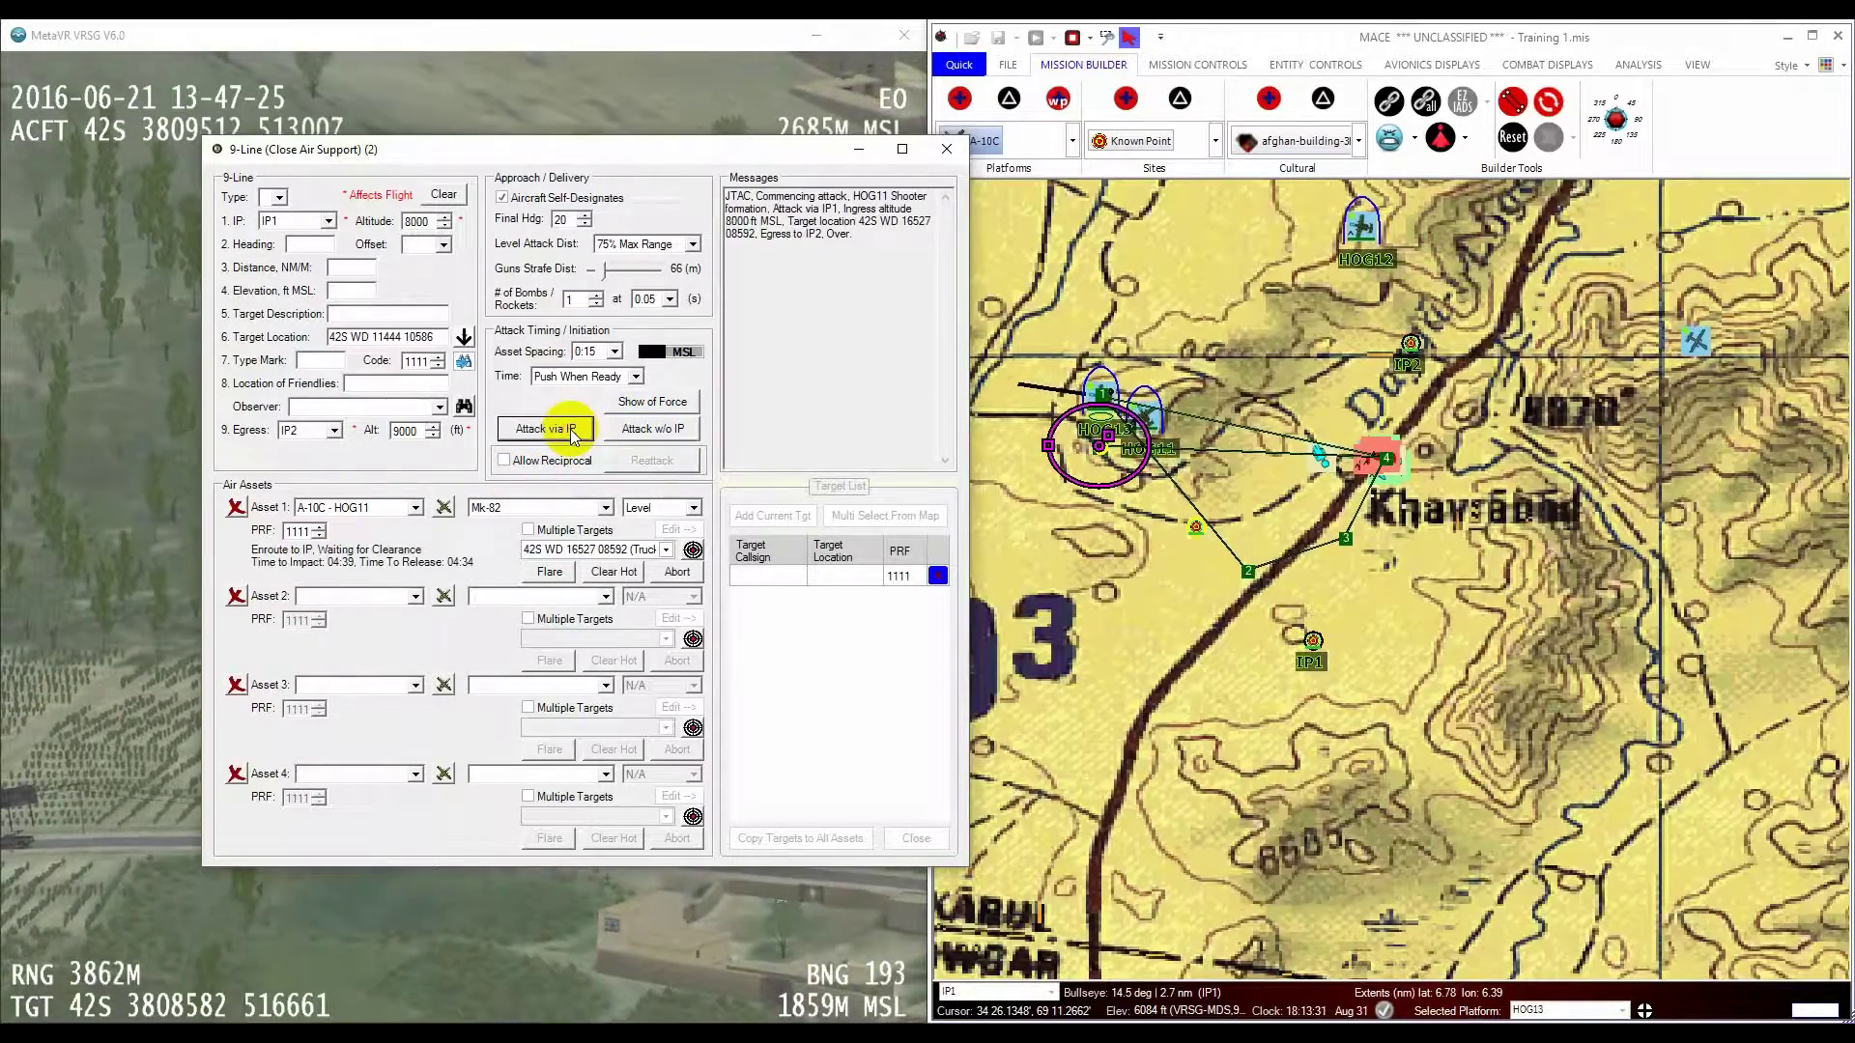
click(1622, 1010)
click(1542, 719)
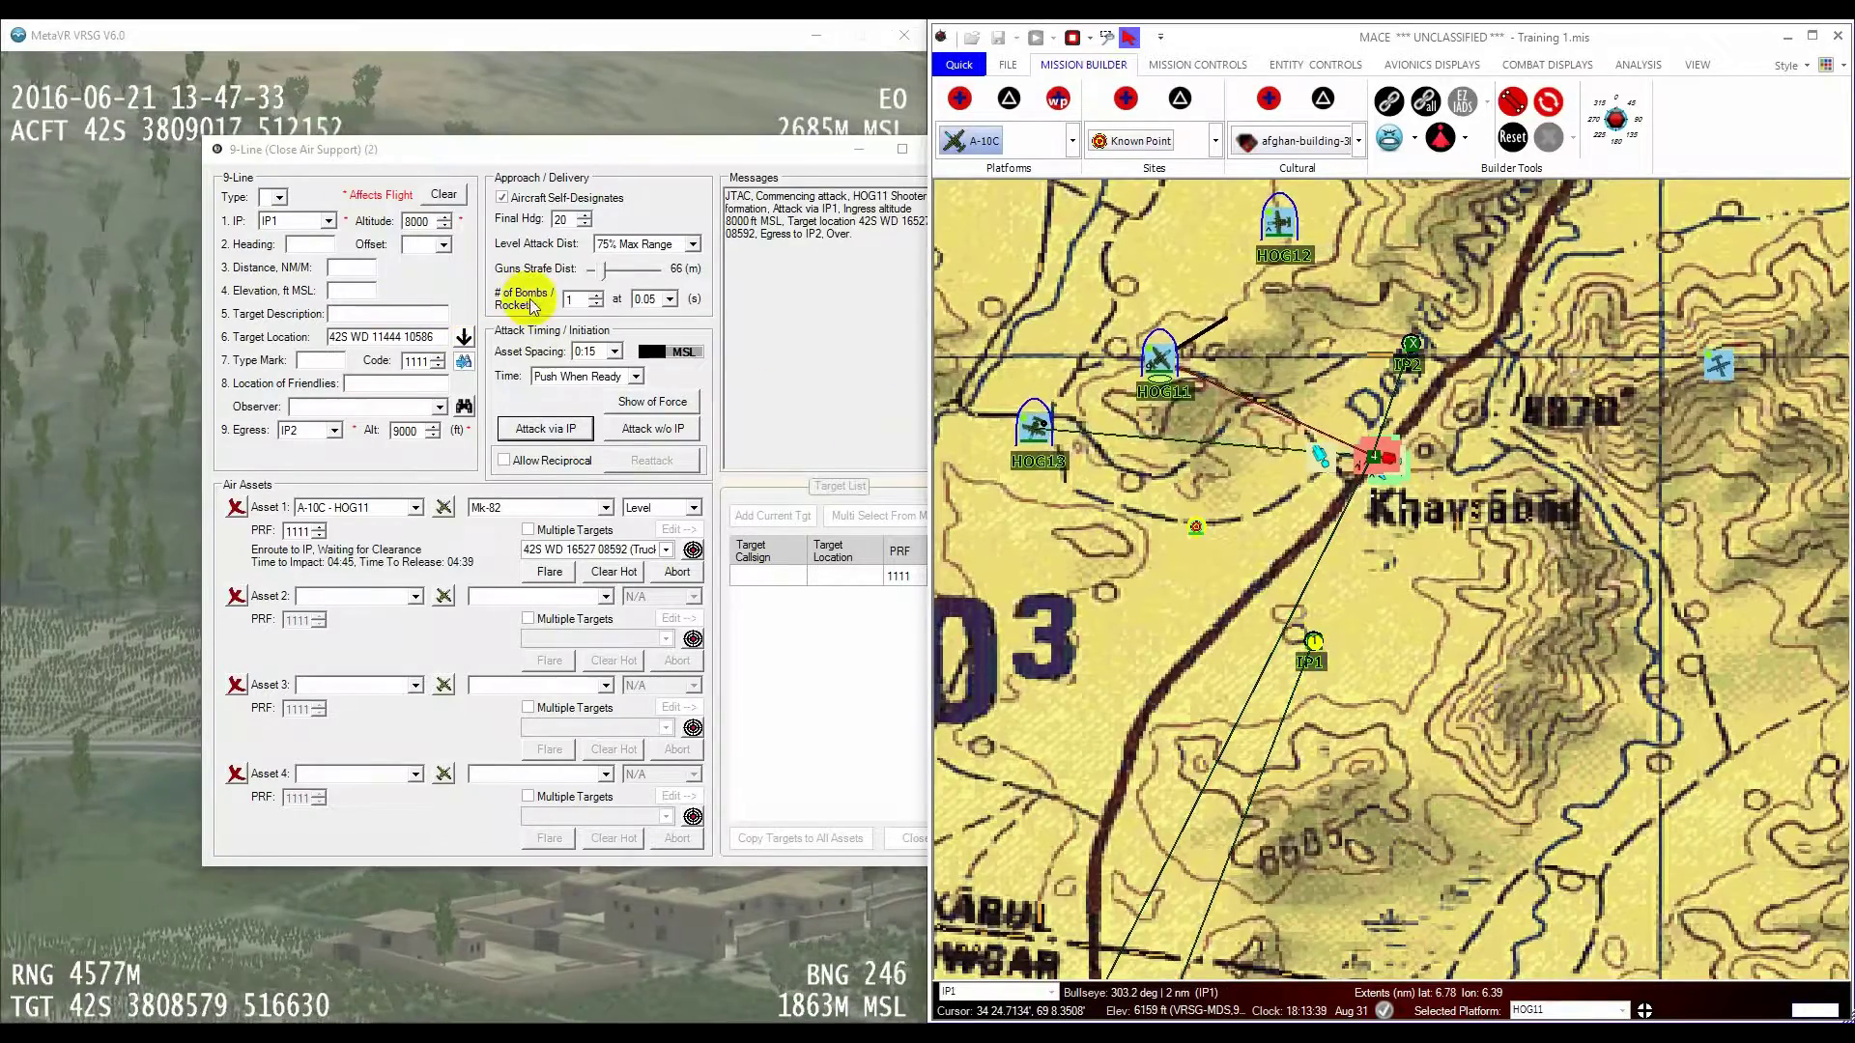
click(626, 244)
click(638, 287)
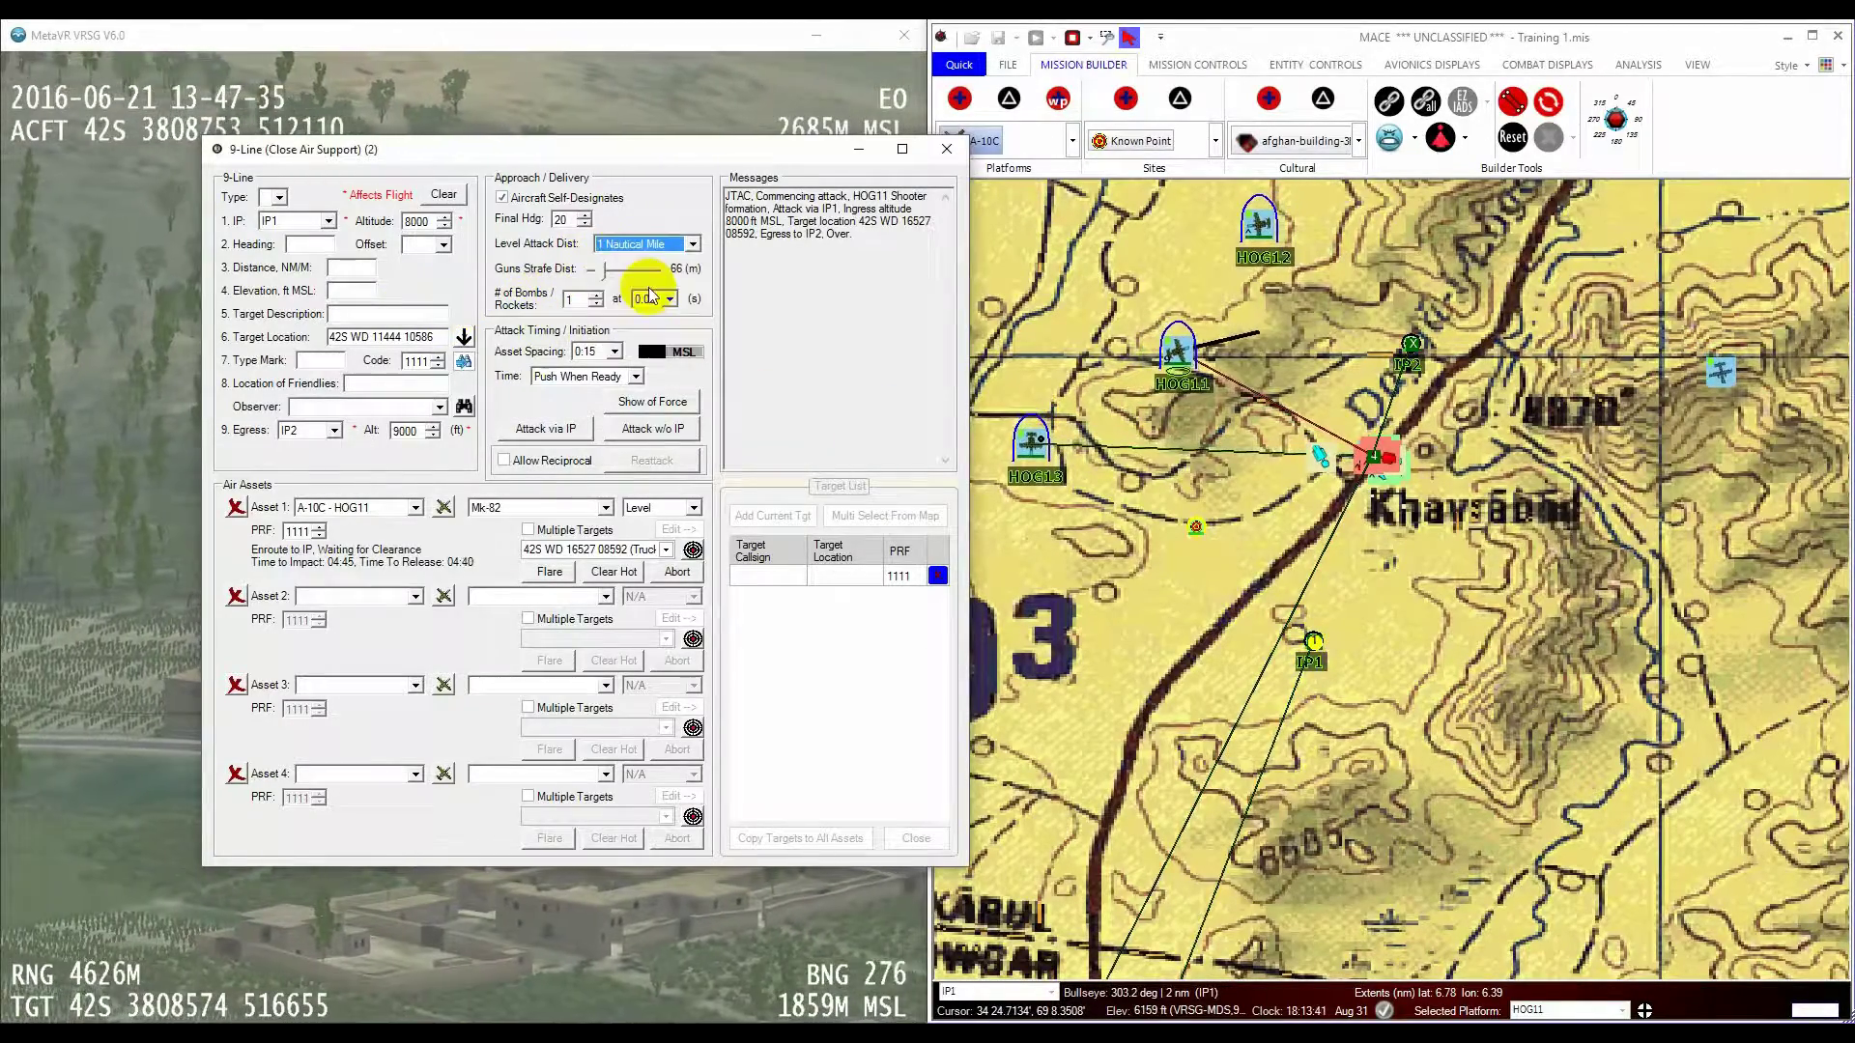
click(538, 430)
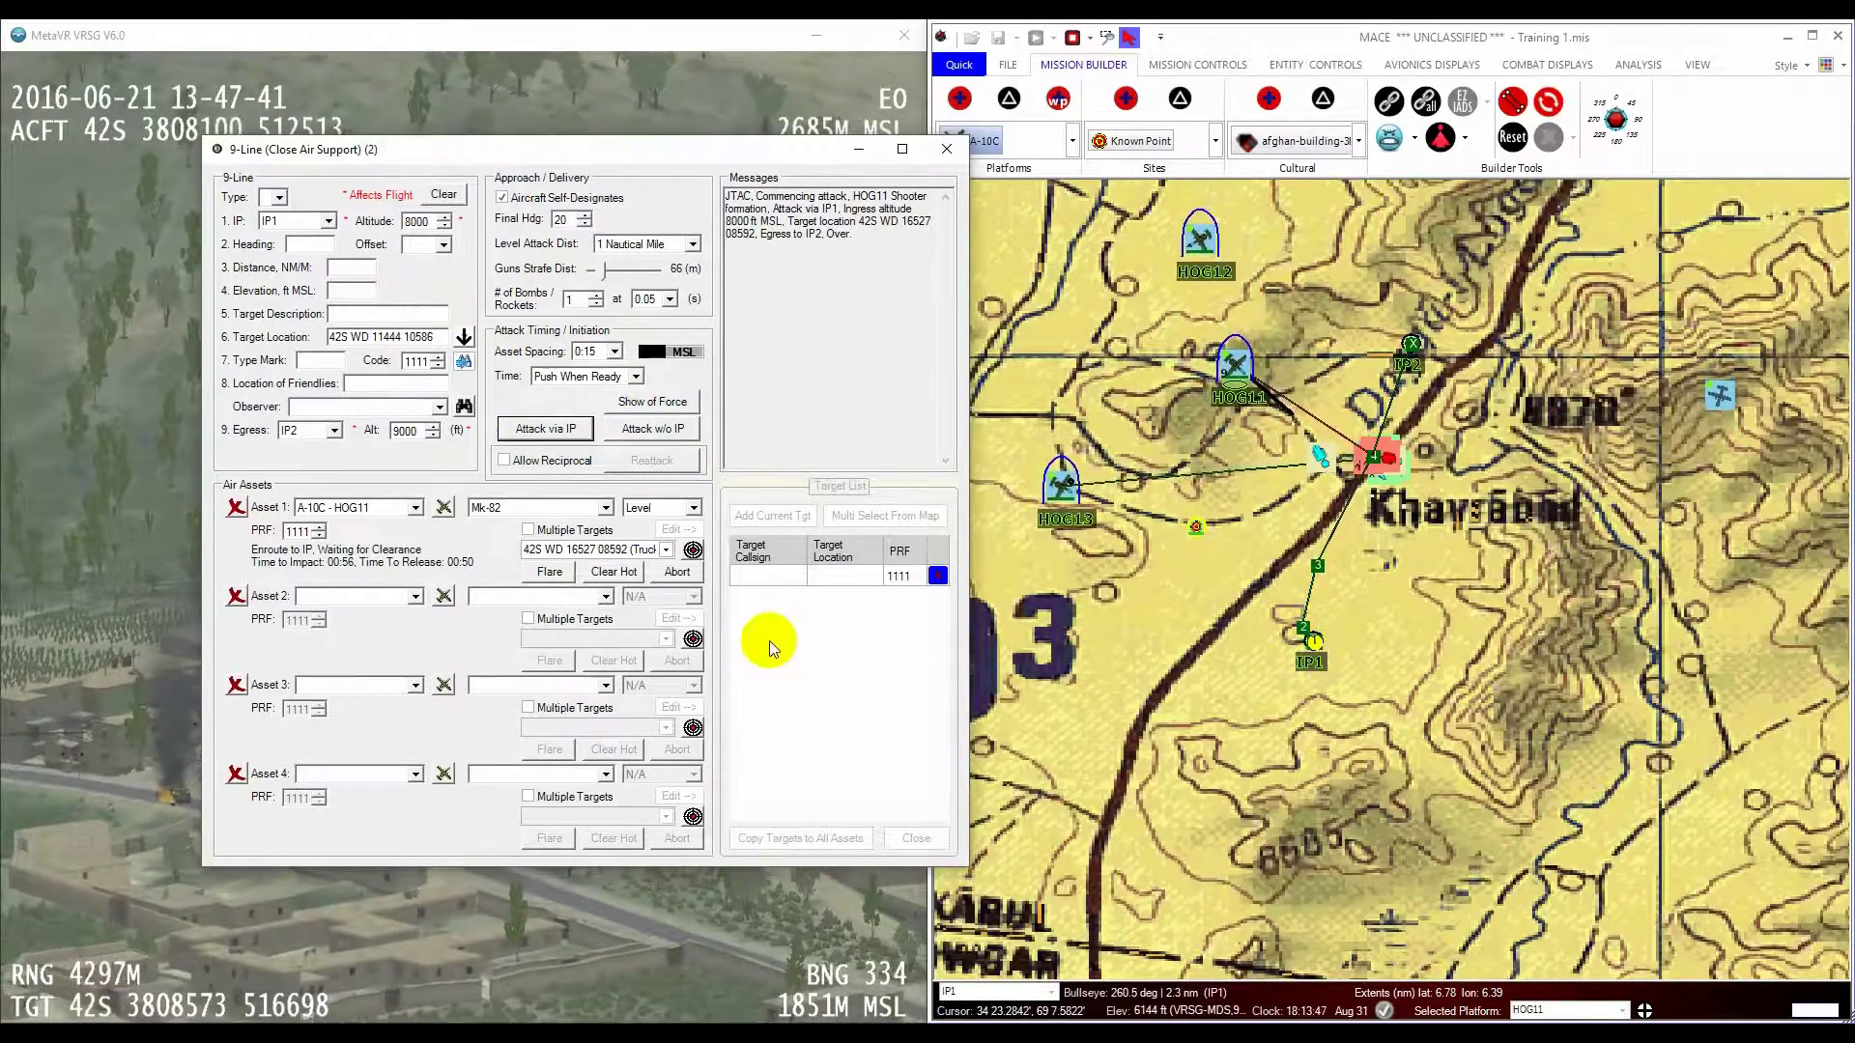
click(673, 572)
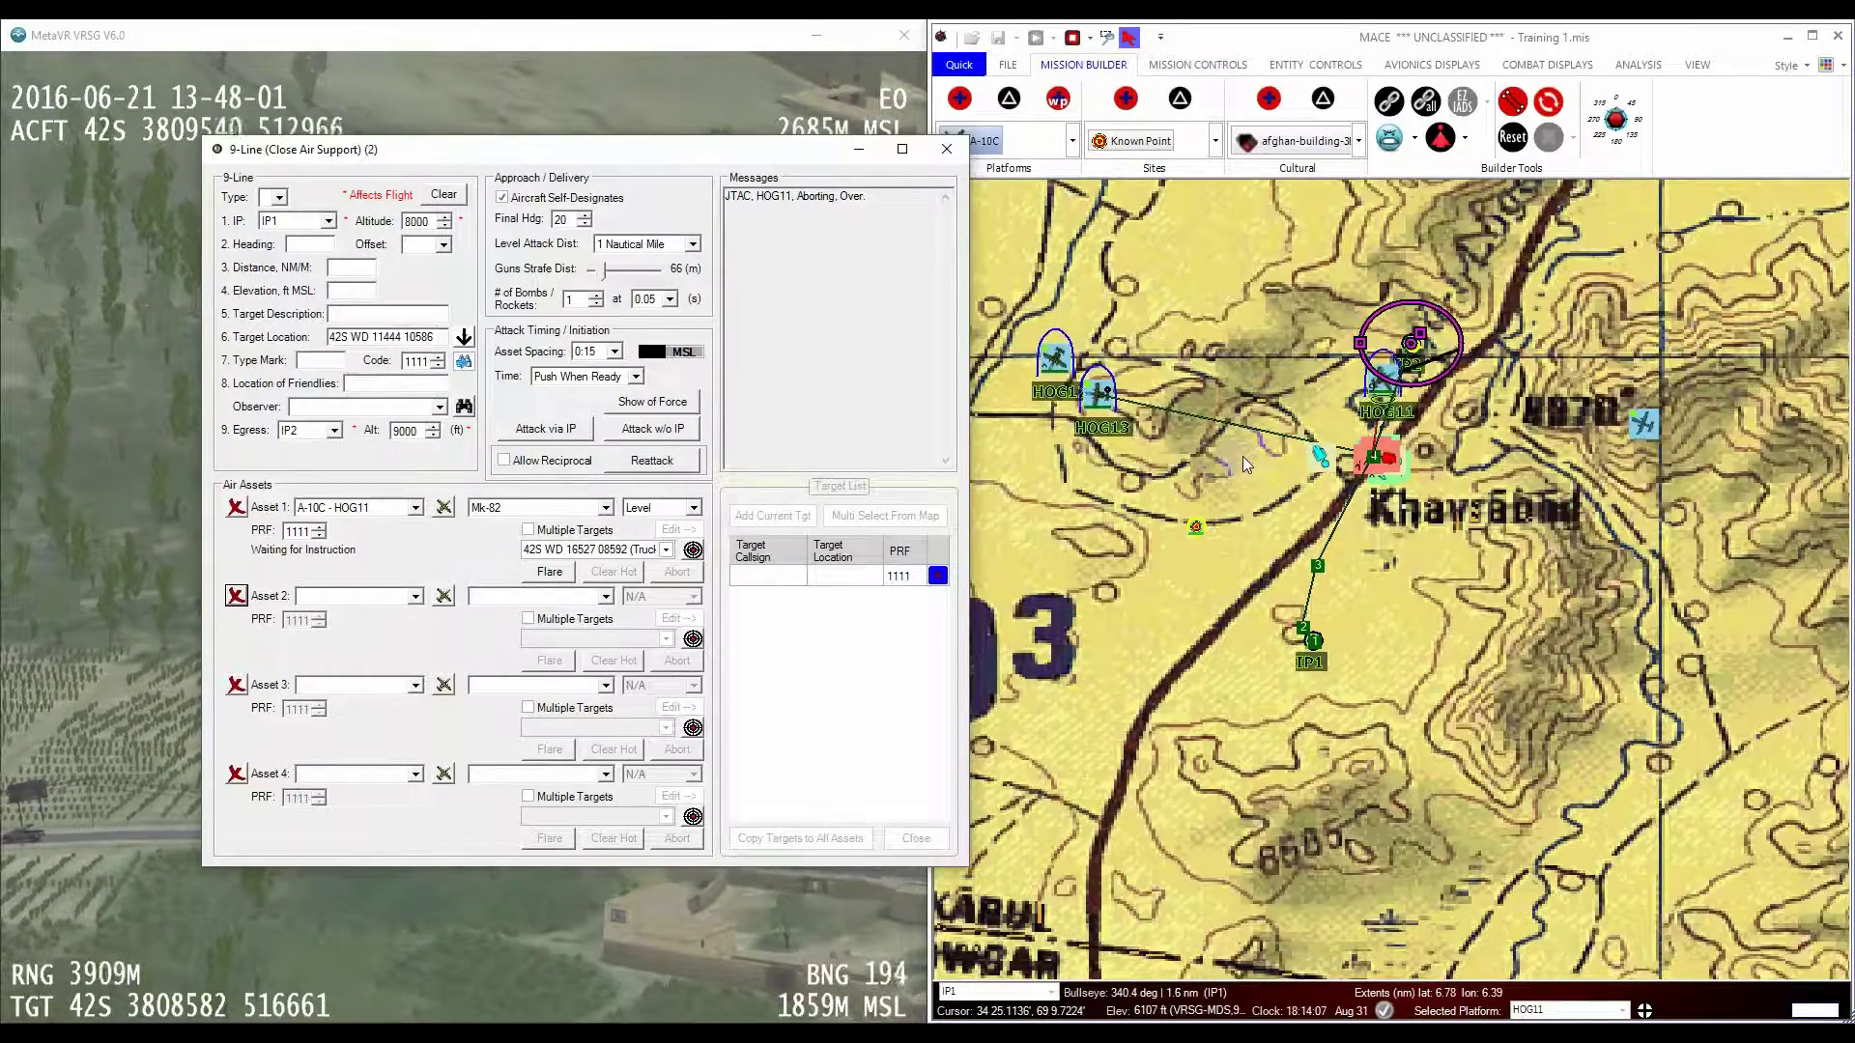
Step: Replace HOG11 with A-10C HOG12 as Asset 1 and follow HOG12 on the map
click(316, 500)
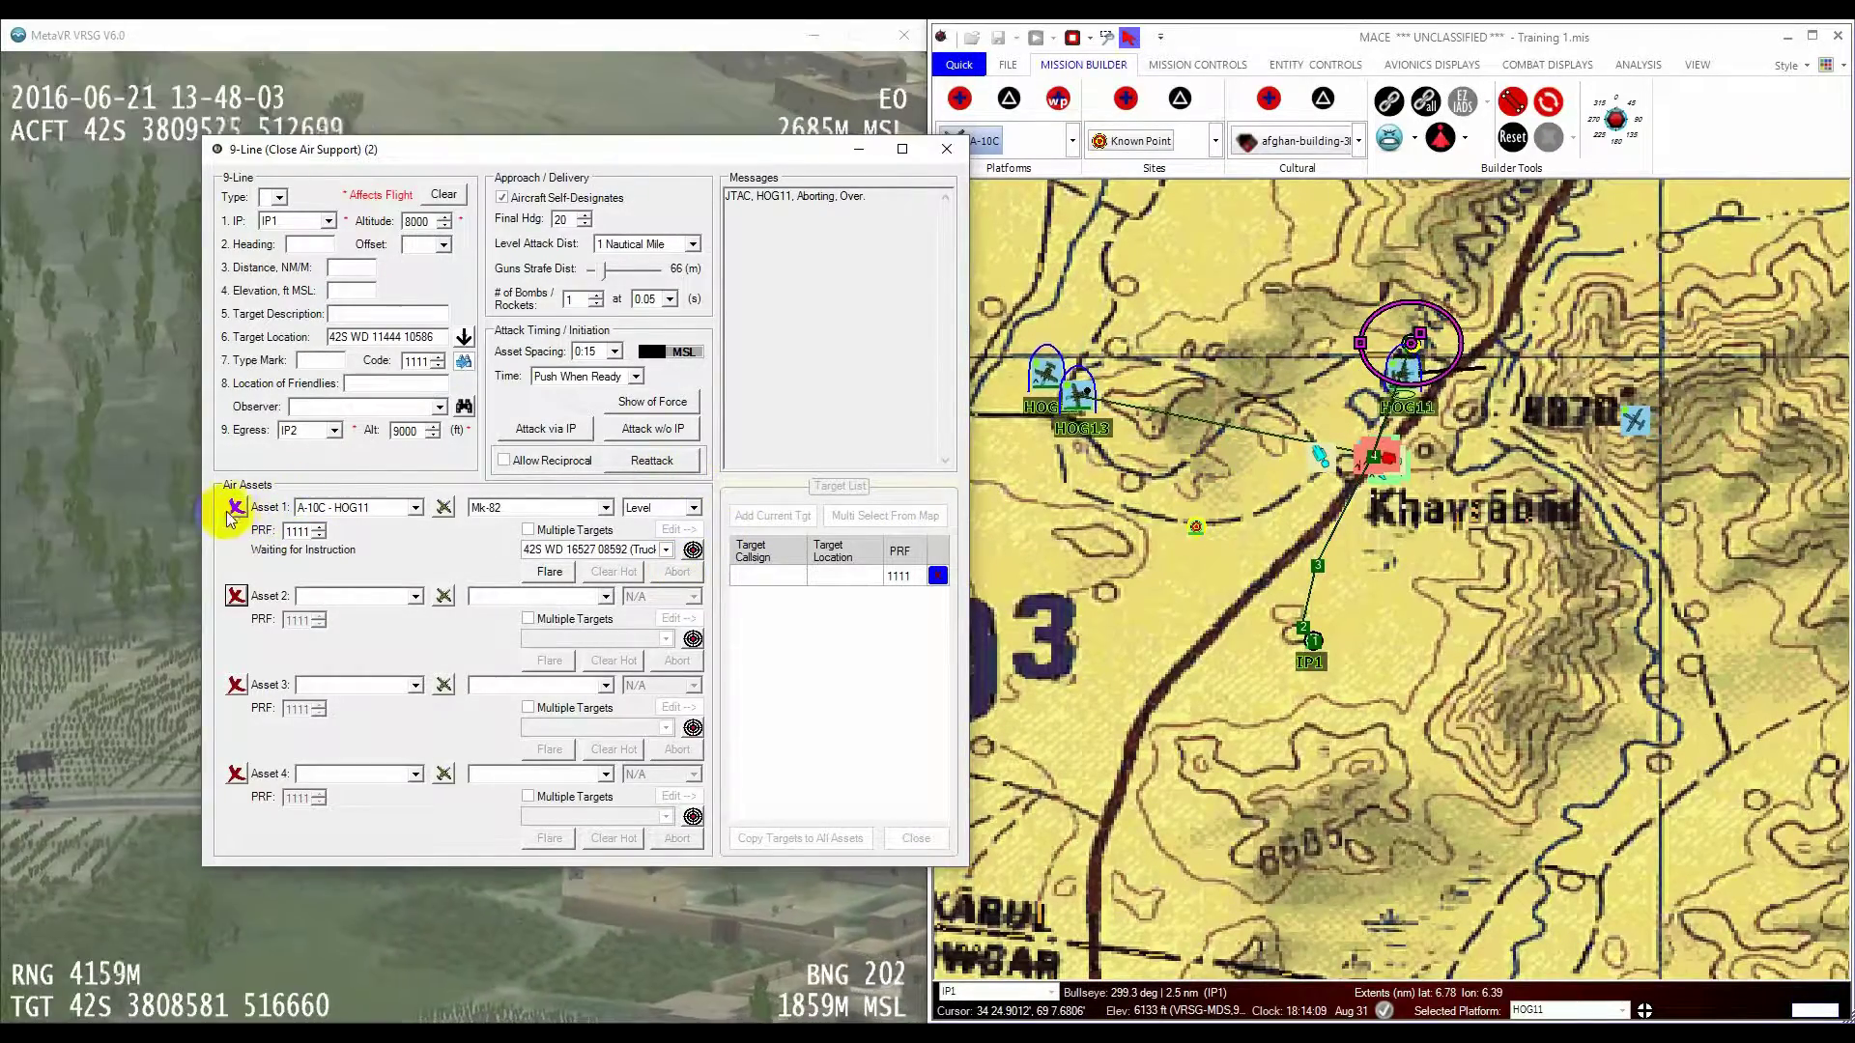
click(236, 508)
click(398, 509)
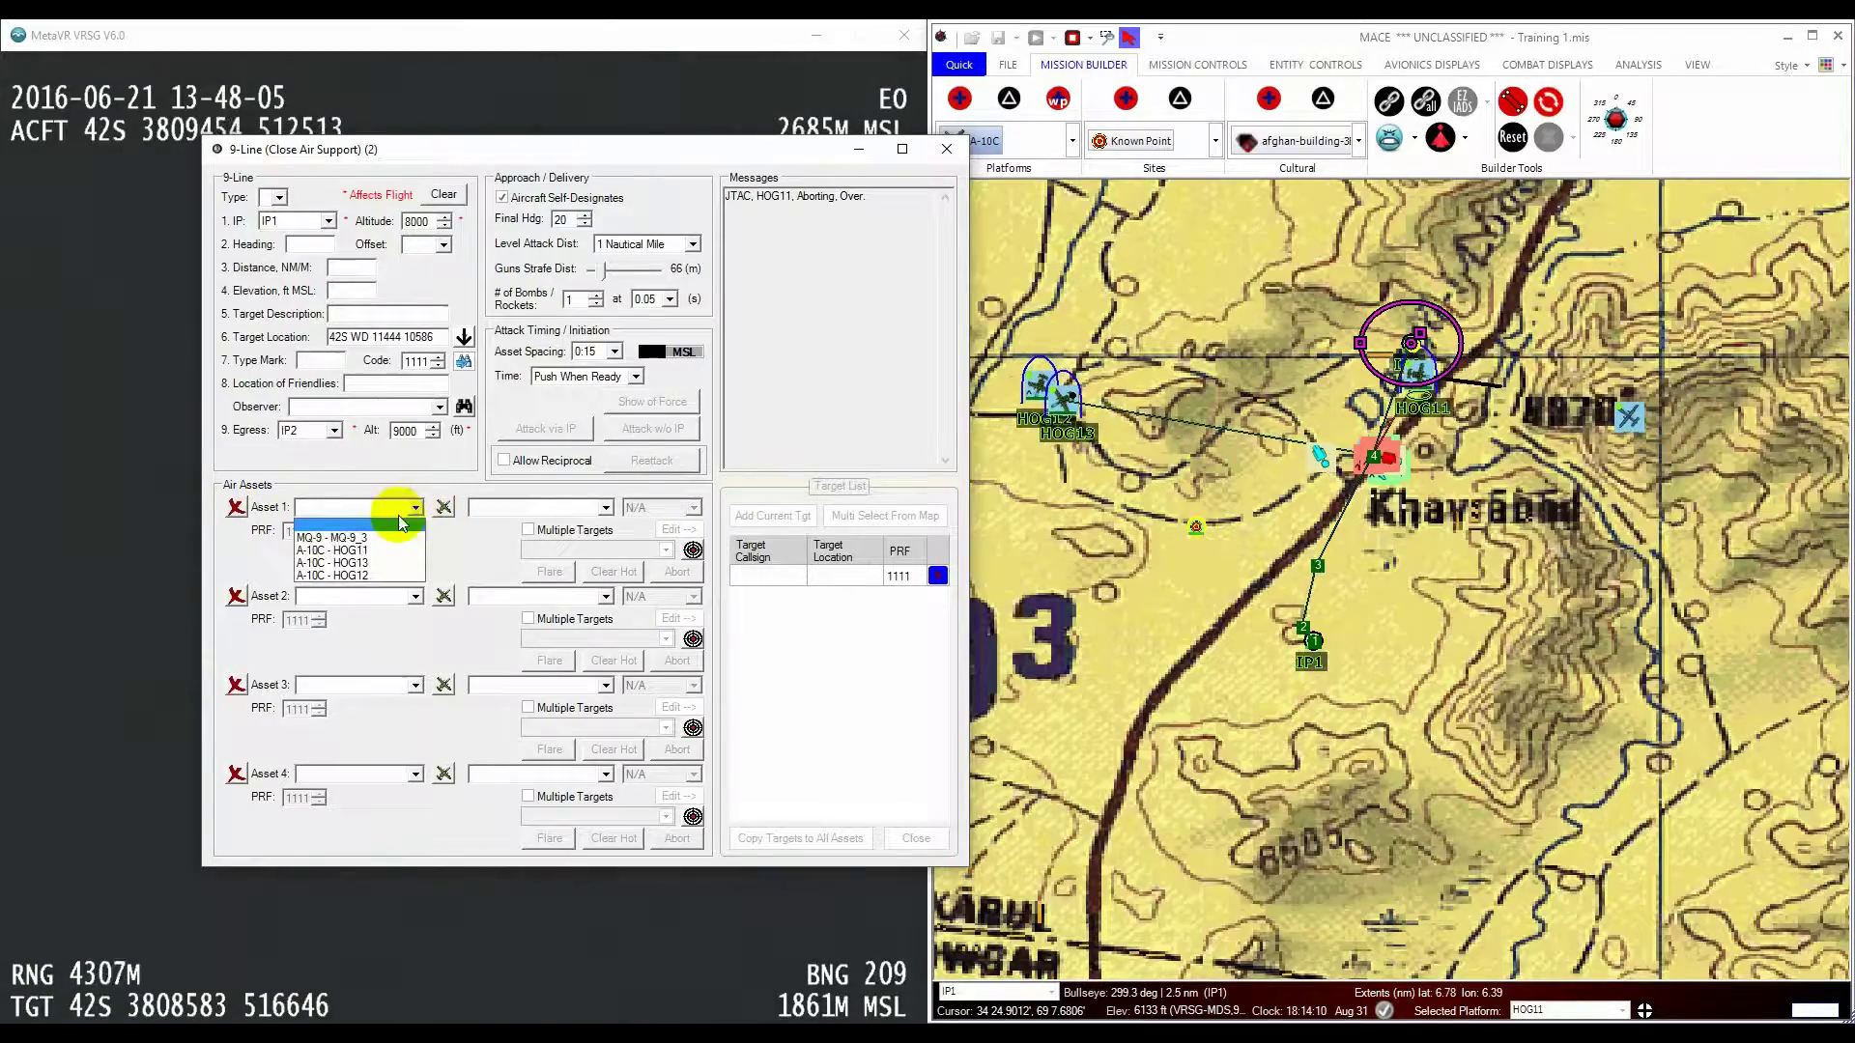
click(373, 575)
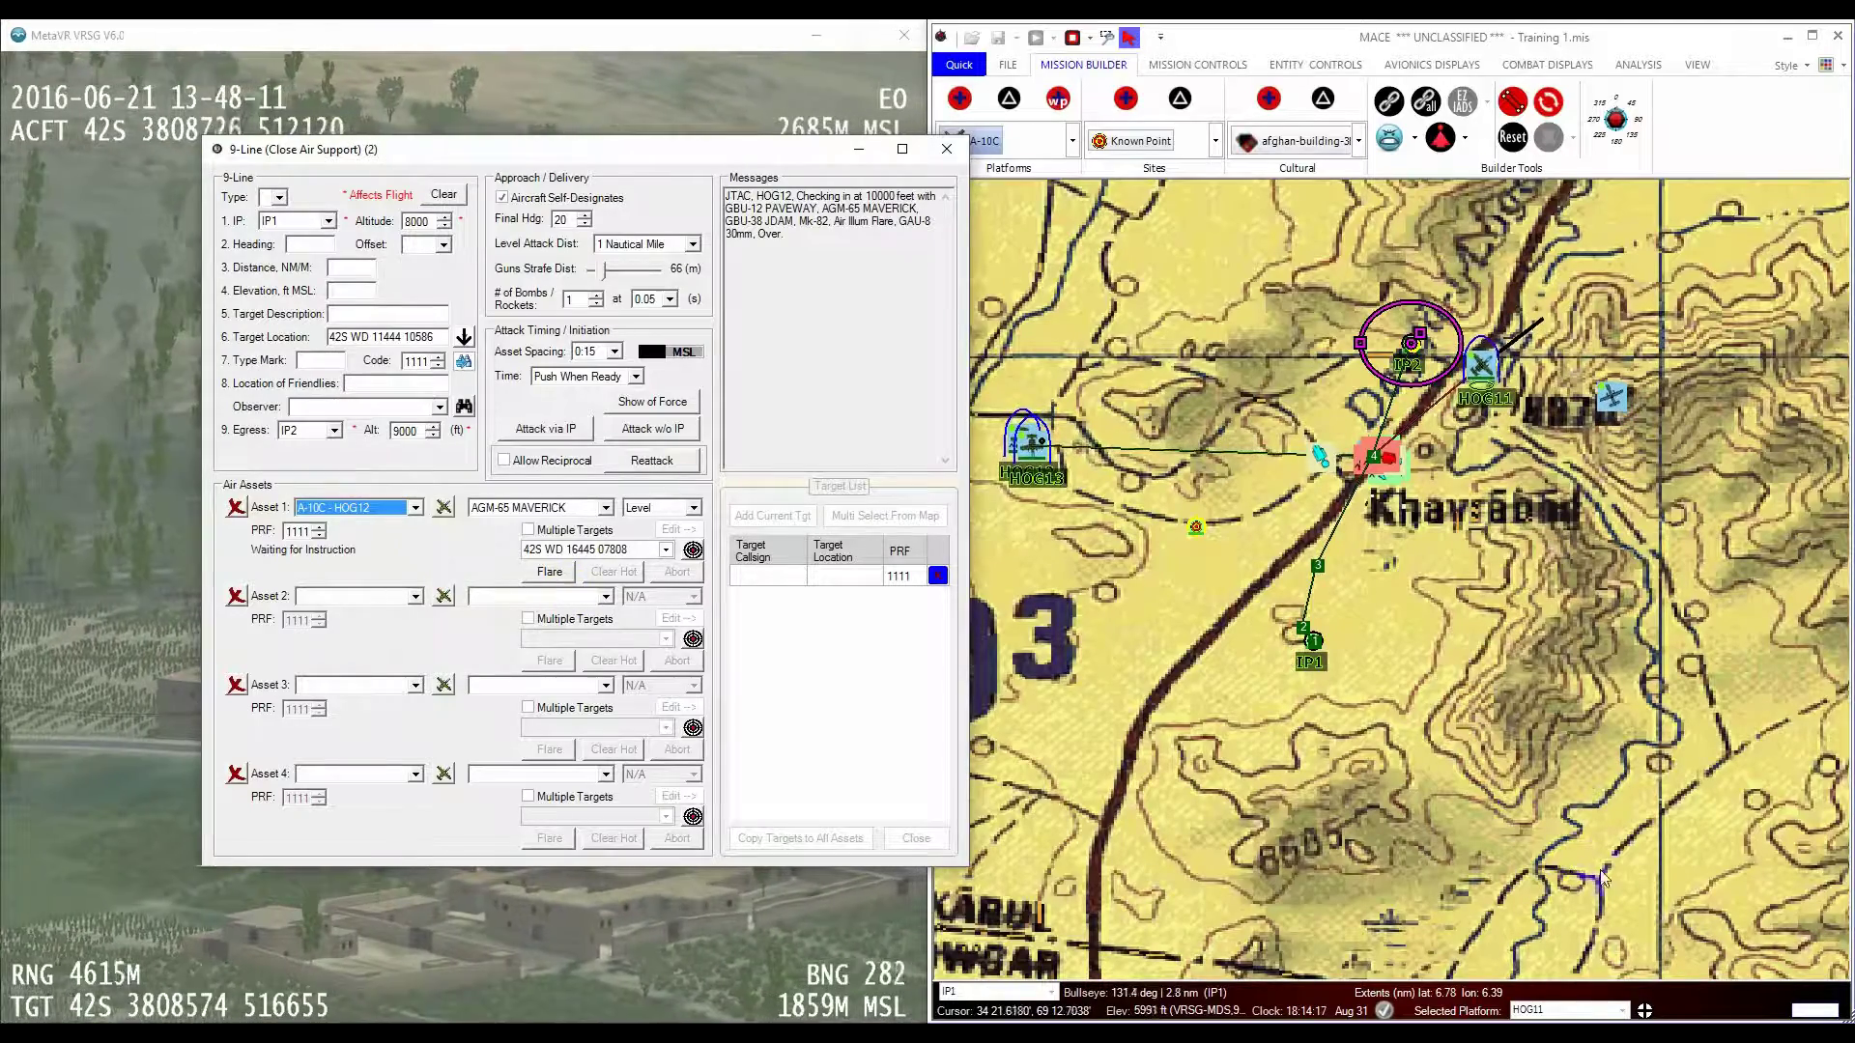
click(1622, 1010)
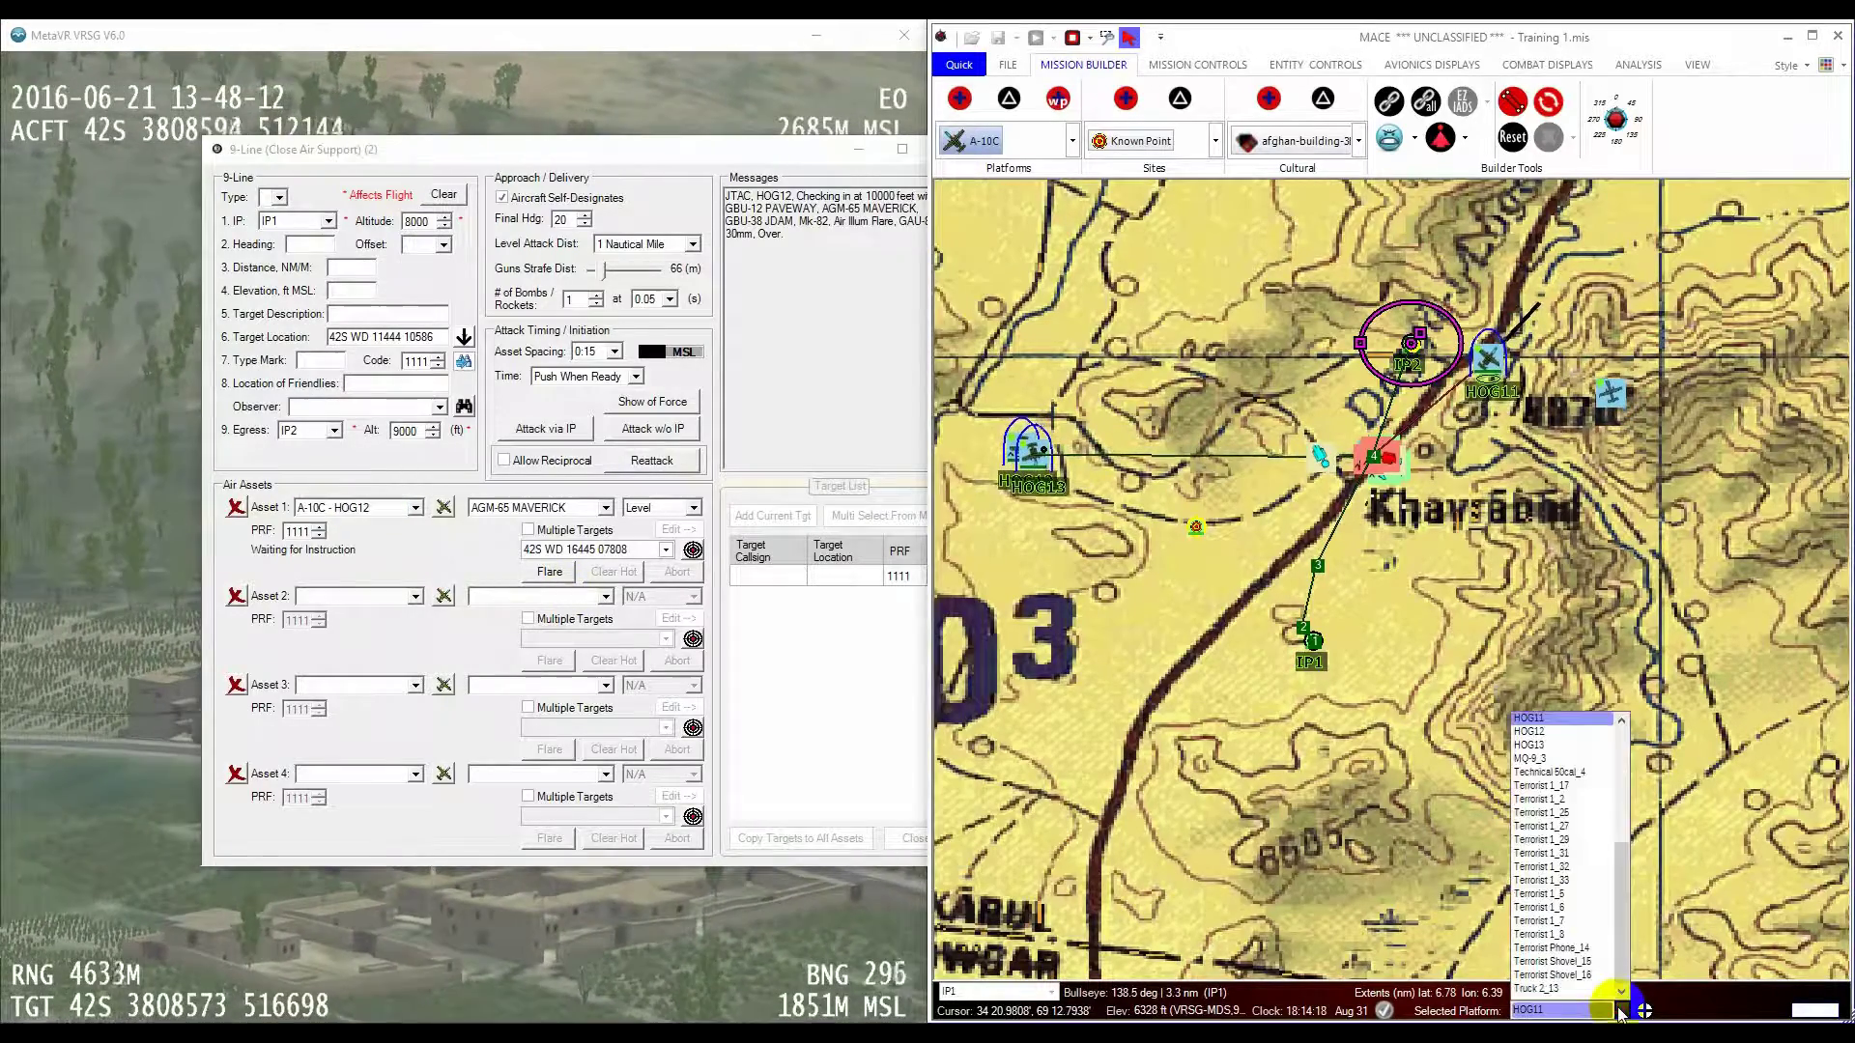
click(1567, 734)
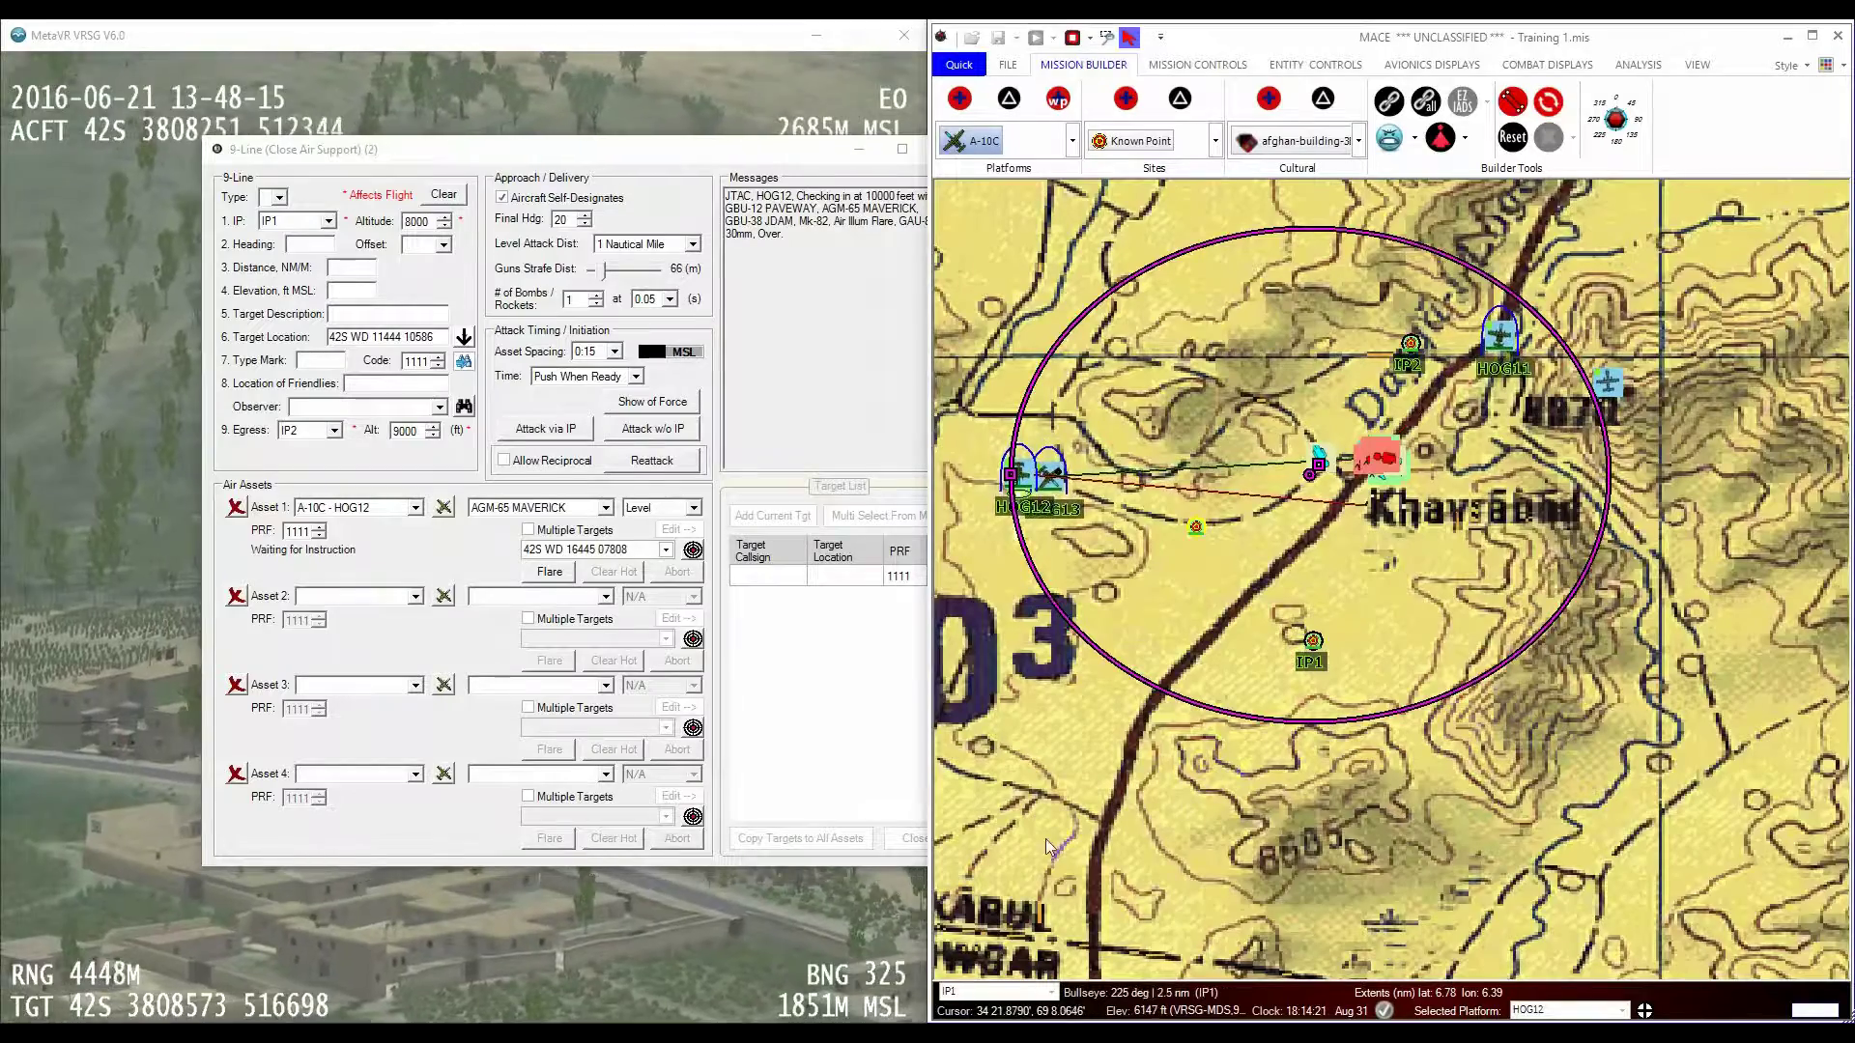
click(416, 507)
click(379, 576)
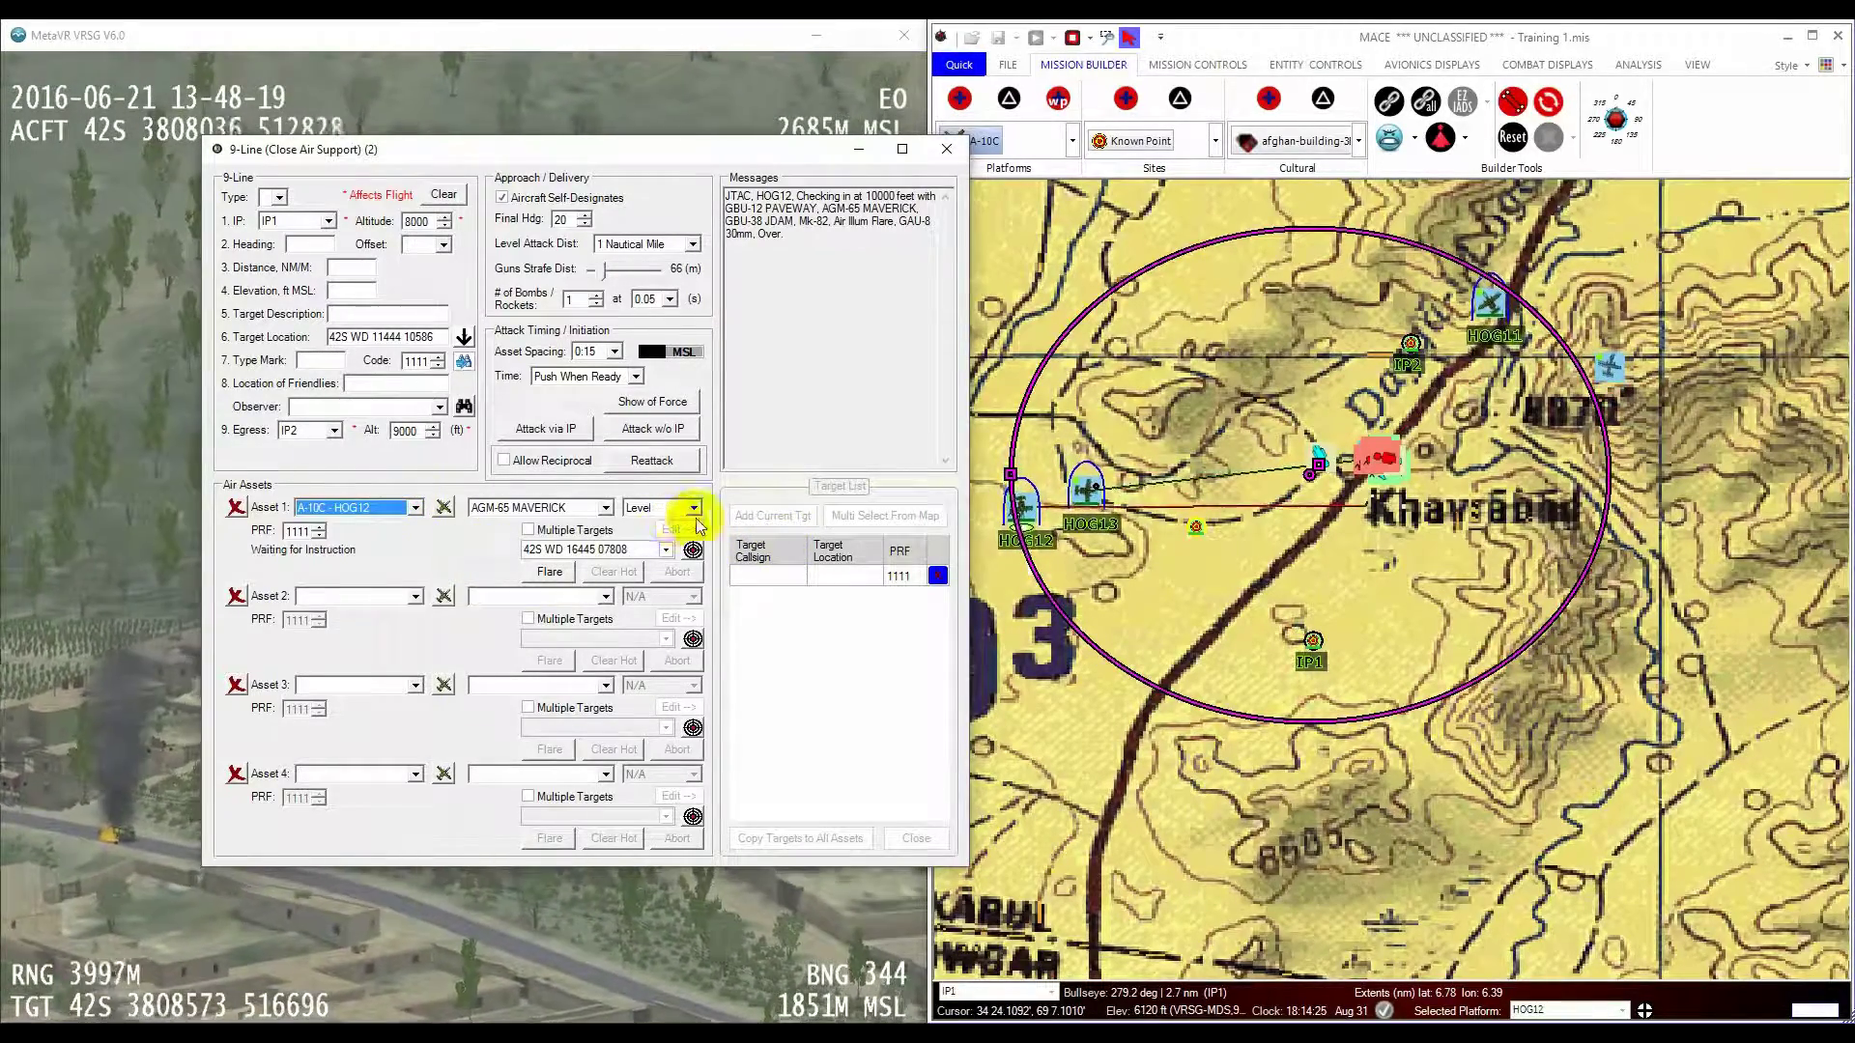
Step: Target Terrorist 1, set final heading to 90, and launch HOG12's show of force
click(693, 550)
click(1381, 463)
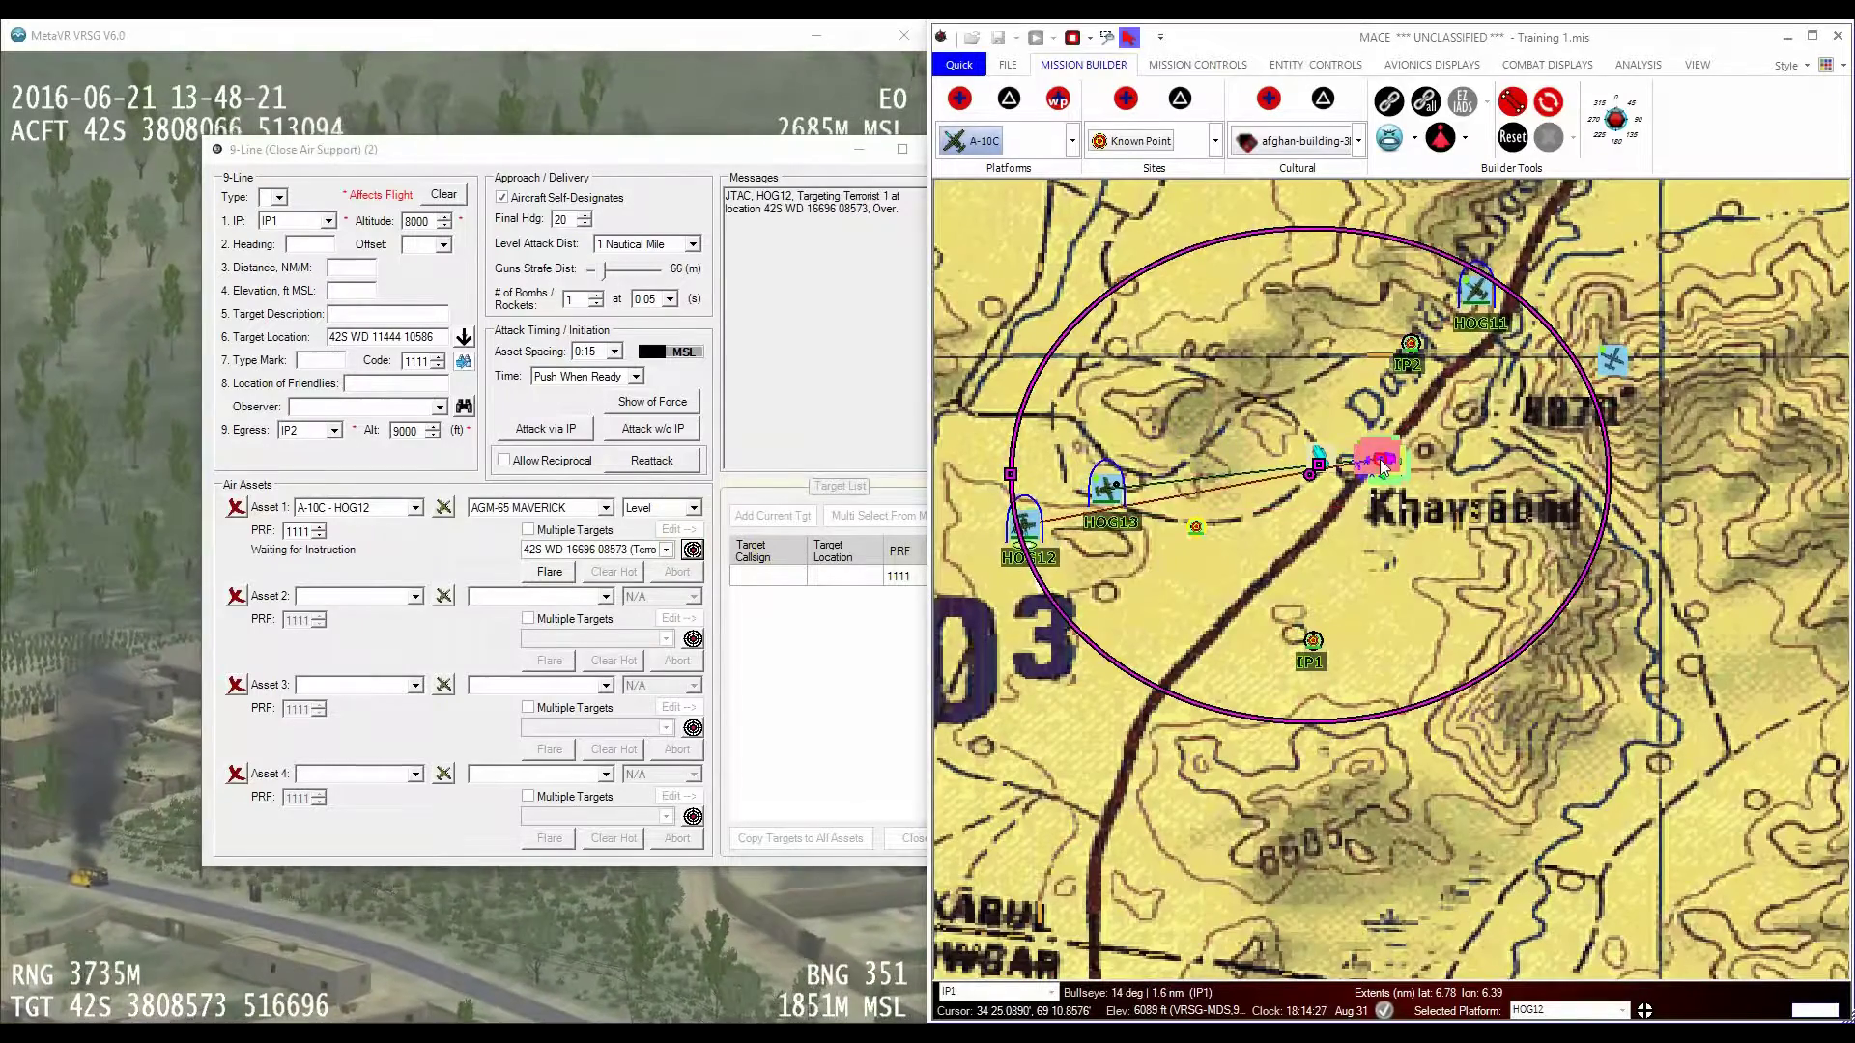
click(568, 221)
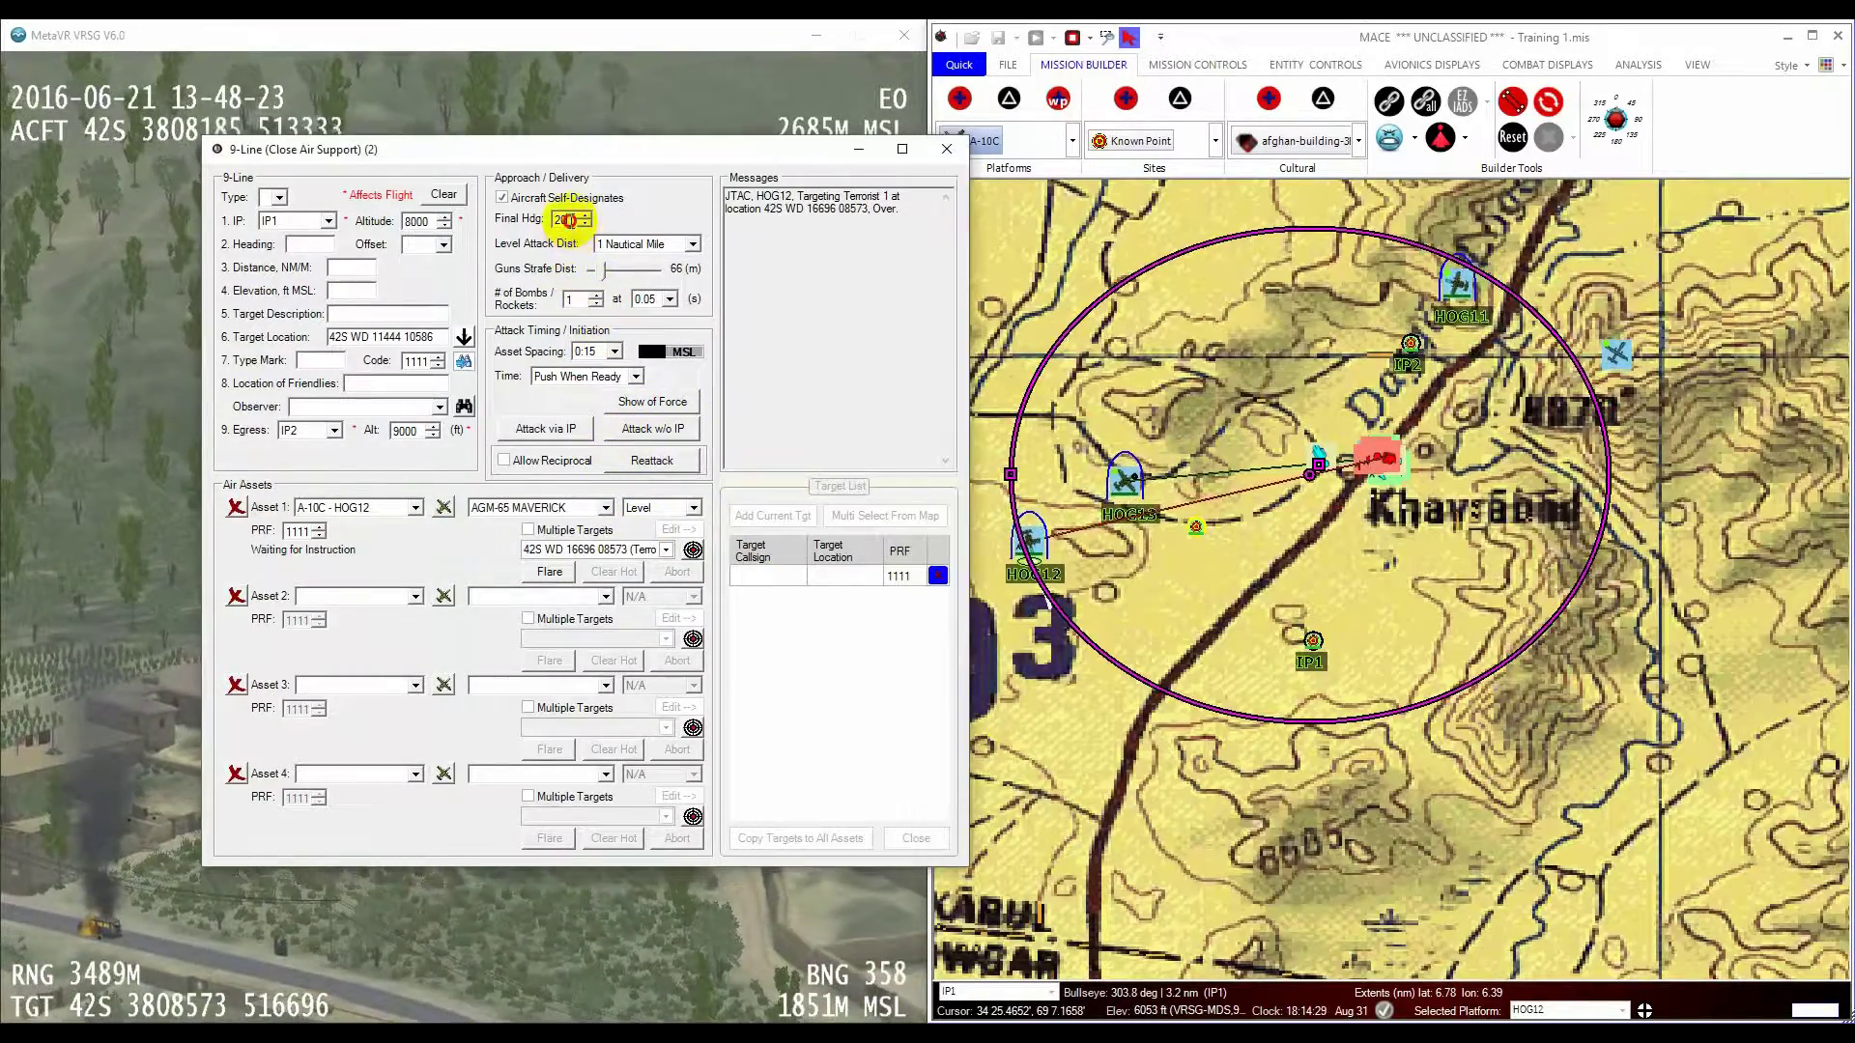
text(90)
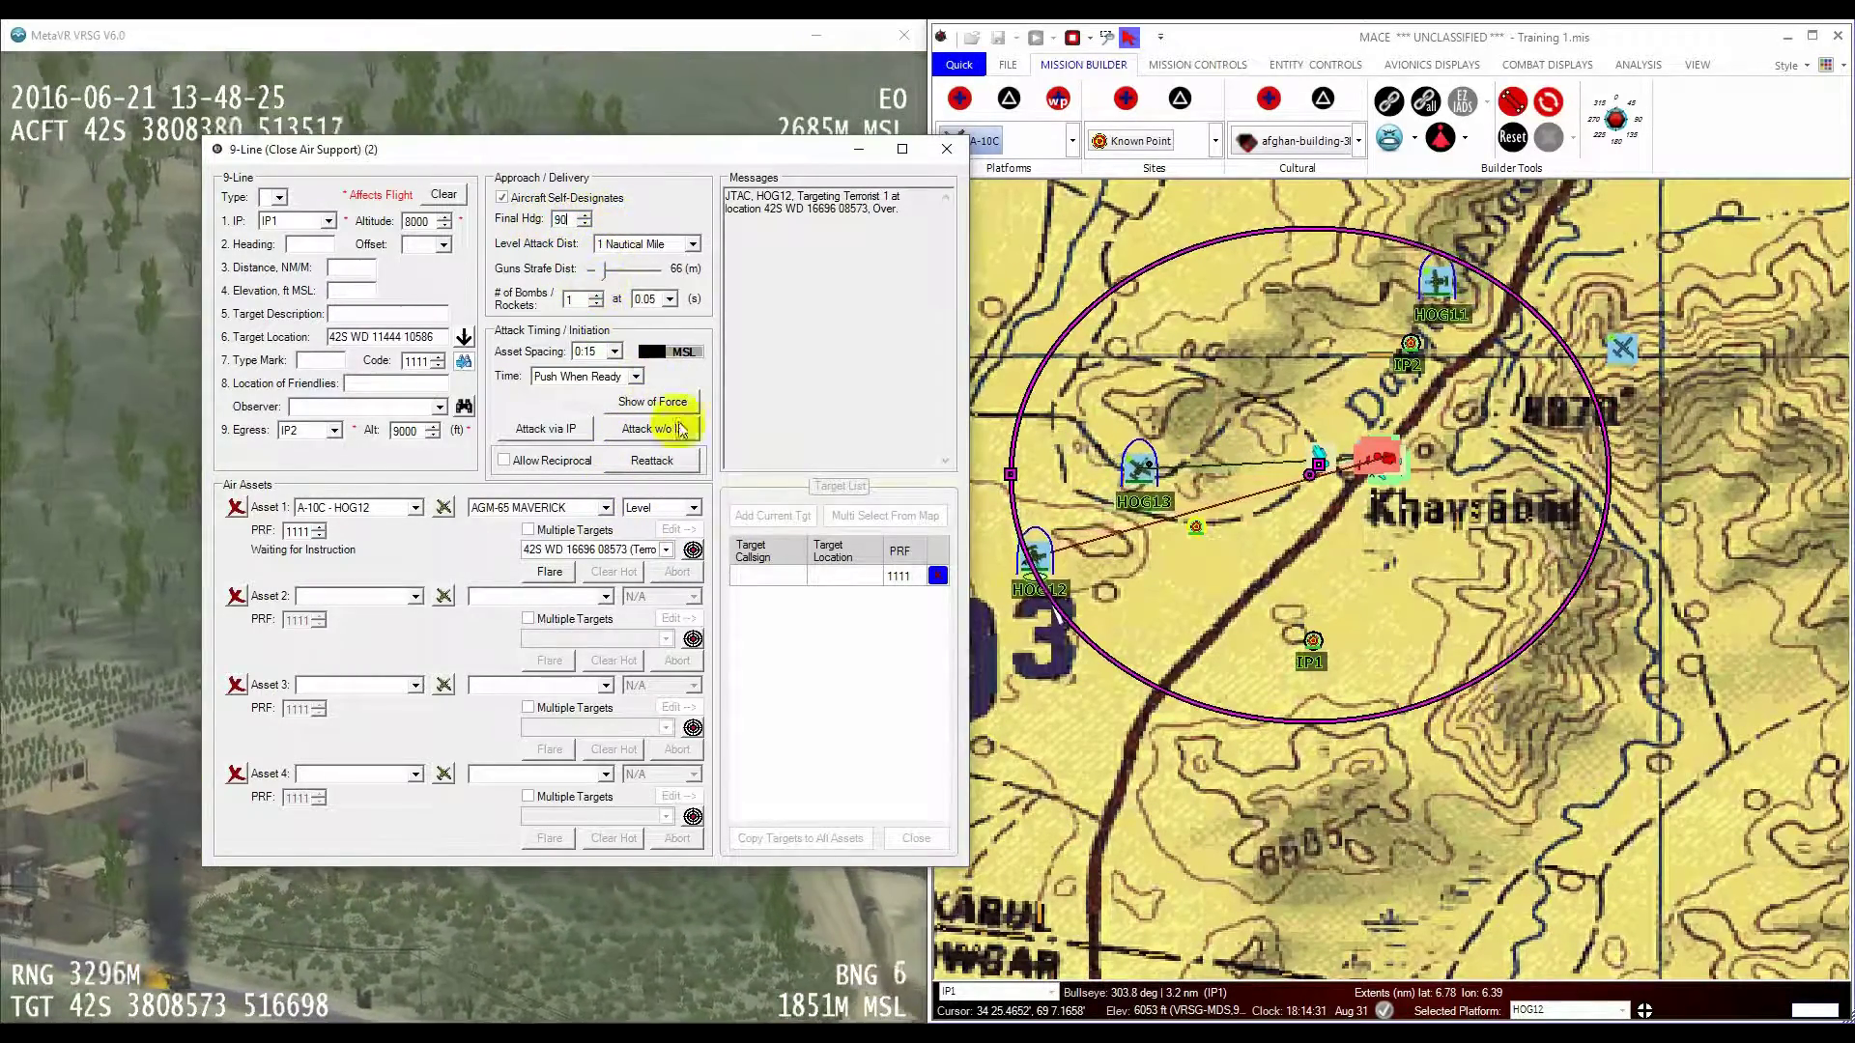
click(661, 404)
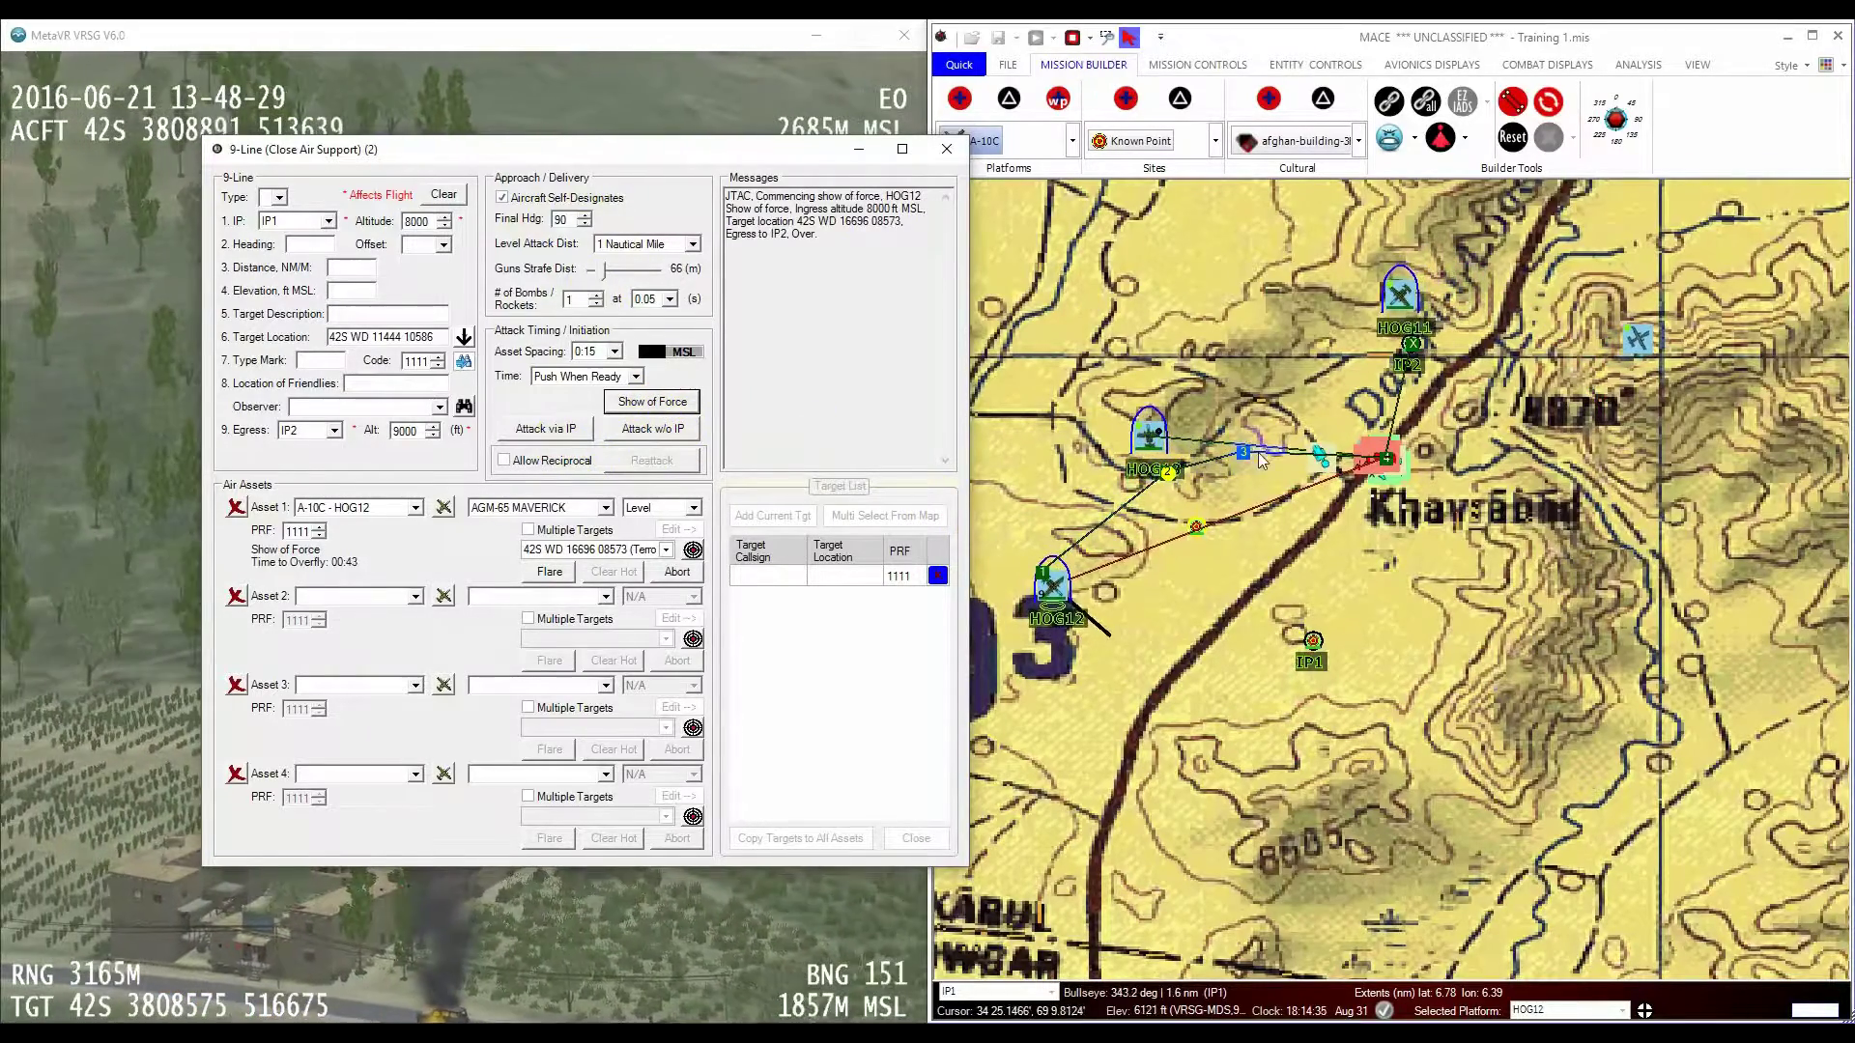
Step: Open HOG12's platform properties and expand its location, target and waypoint status
double_click(1073, 605)
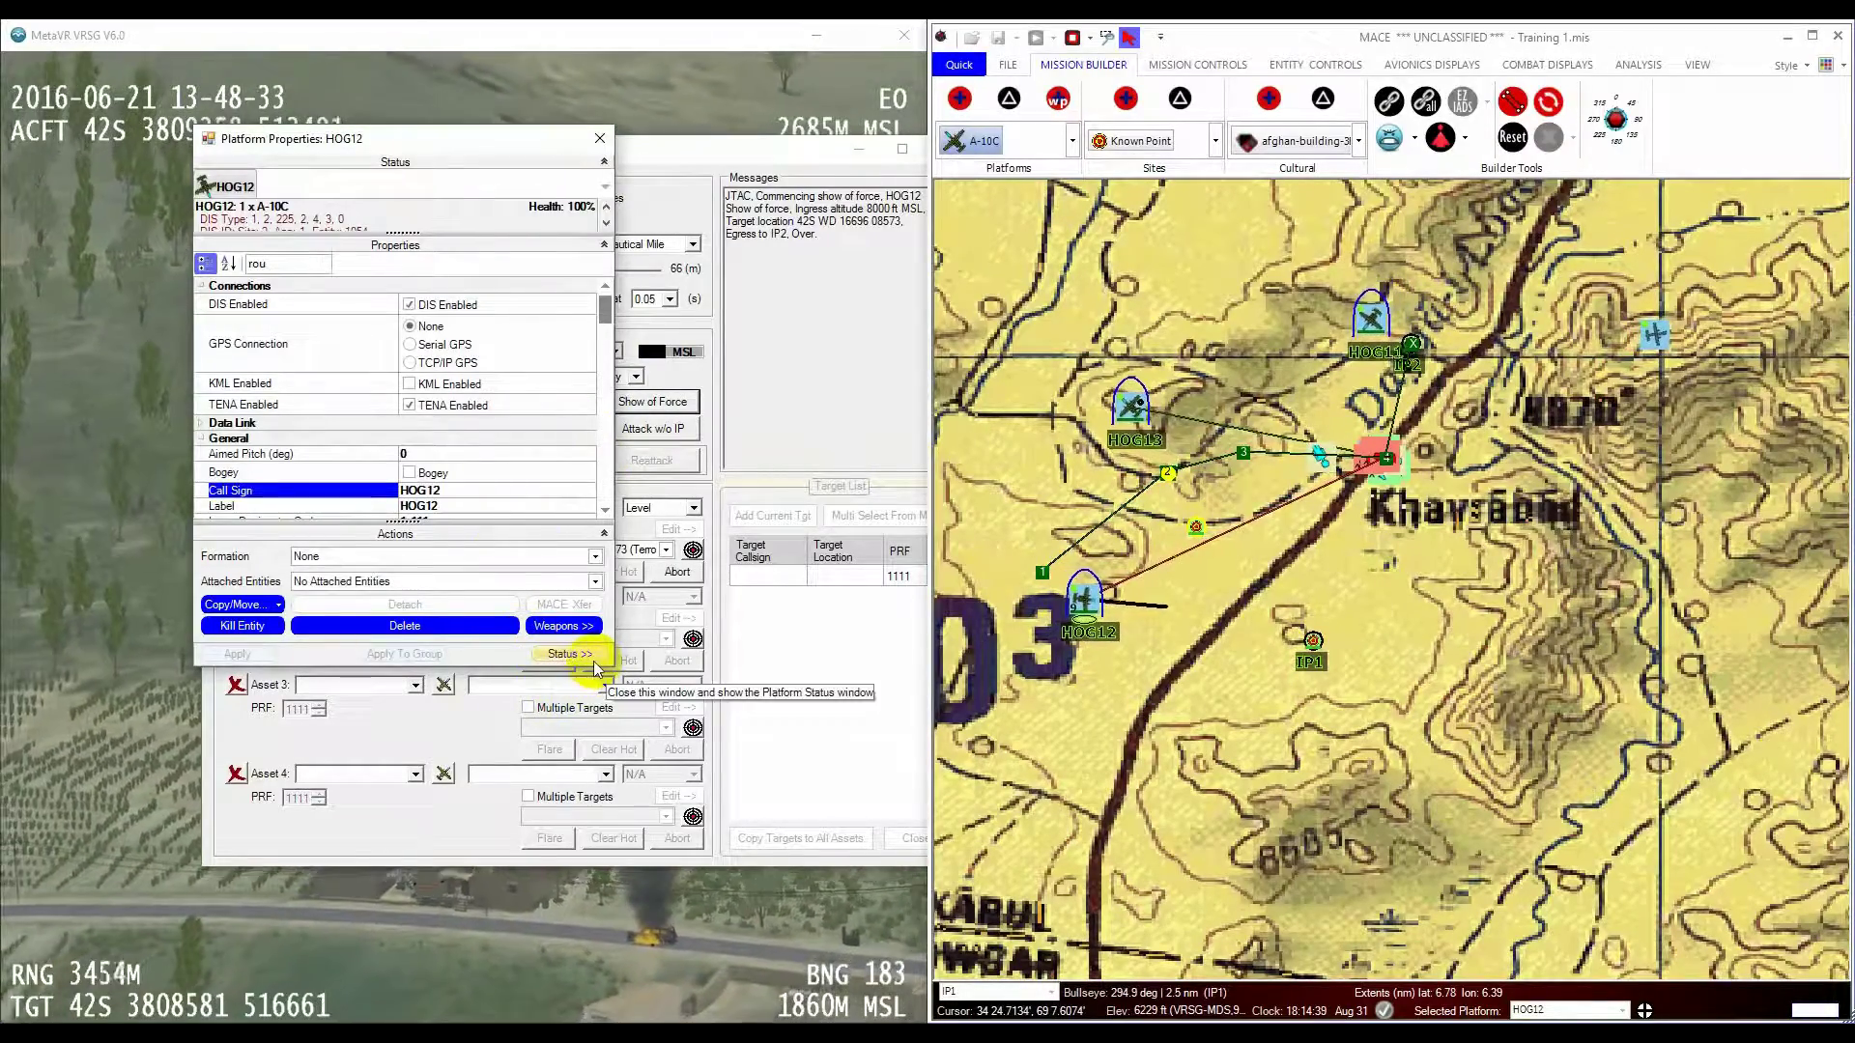
drag(589, 666, 589, 882)
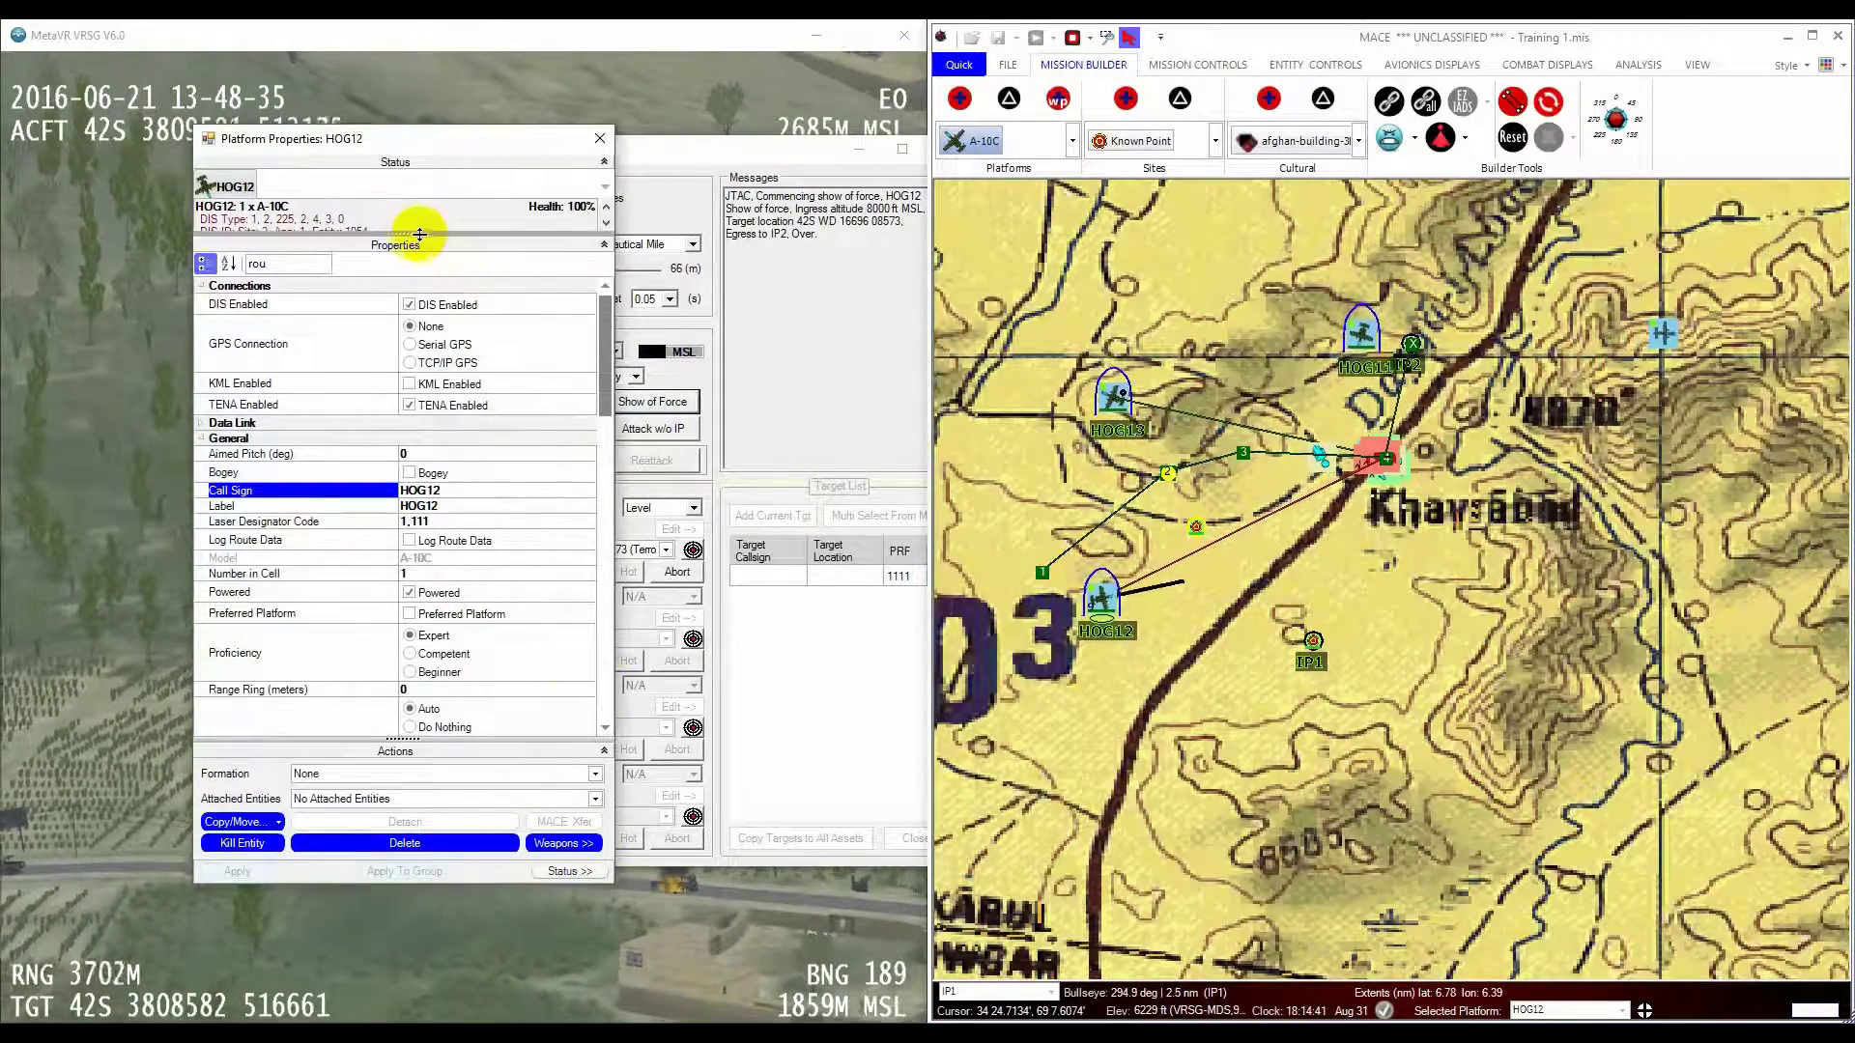
drag(412, 234, 360, 423)
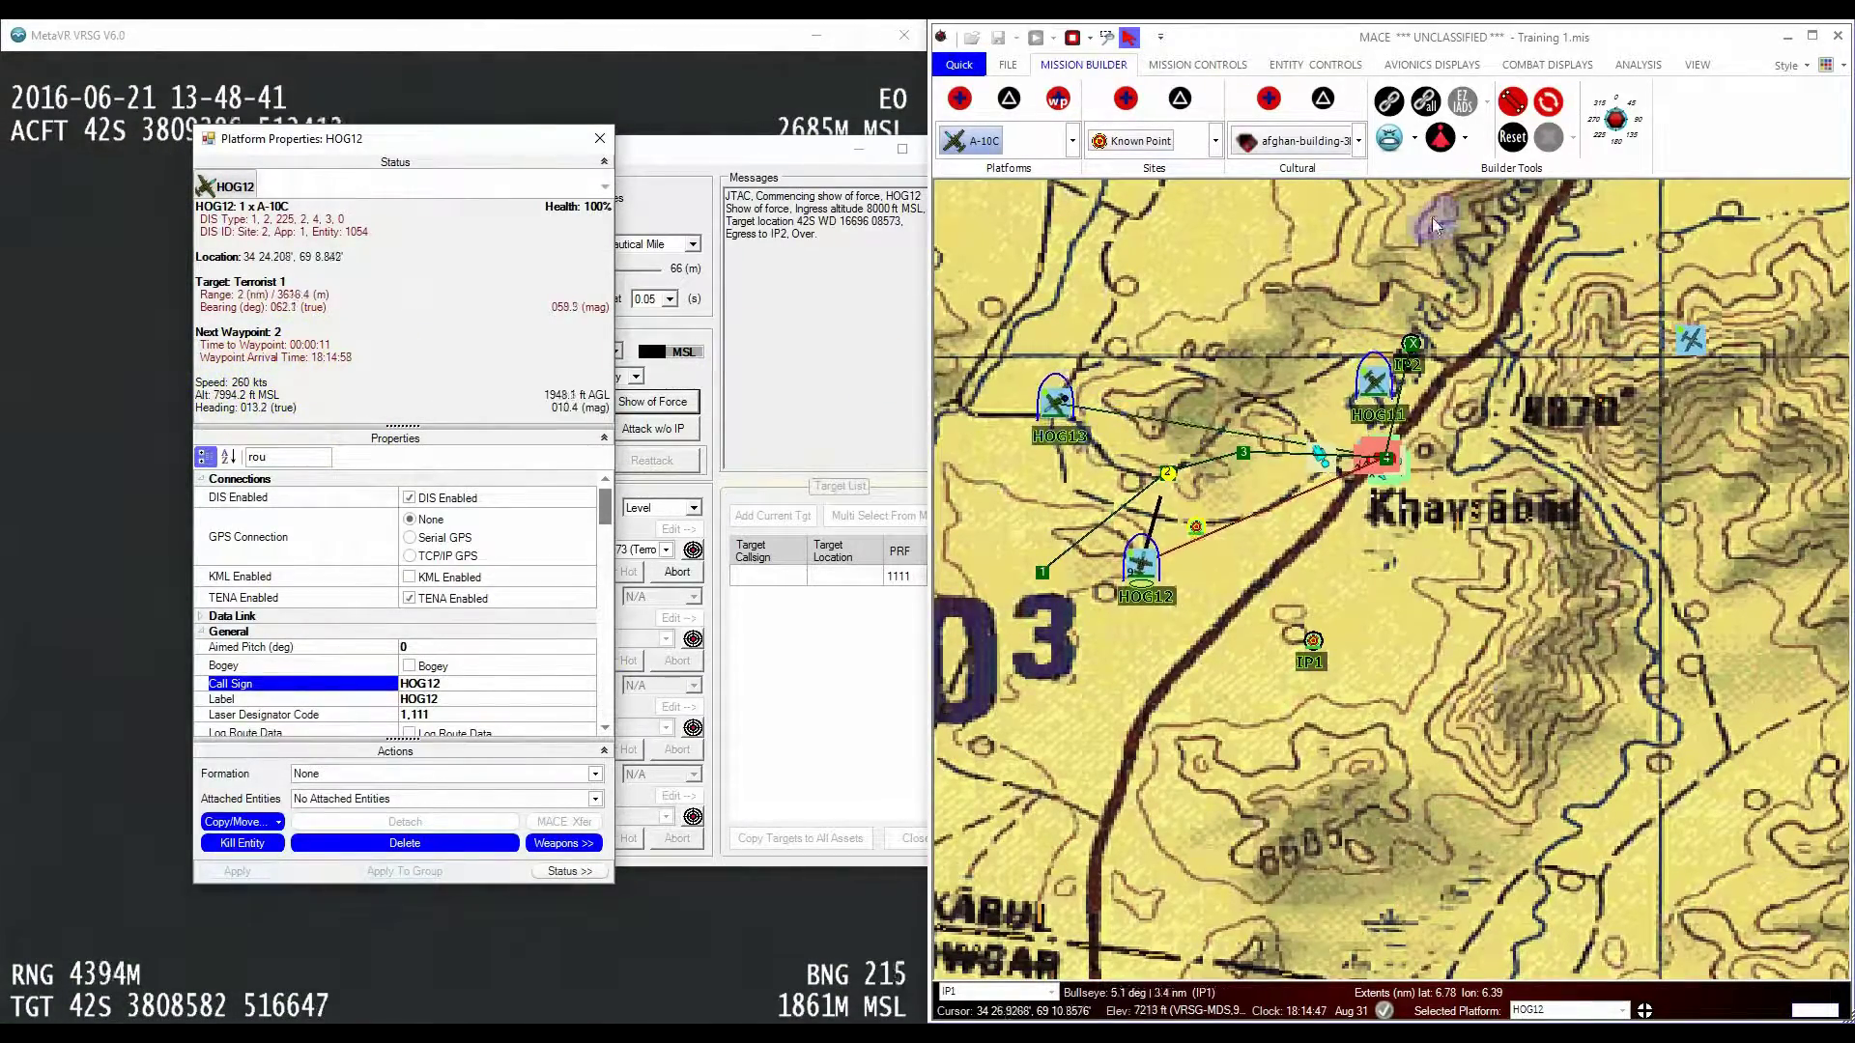
Step: Bring the 9-Line form forward and zoom the map in around HOG12
click(1698, 64)
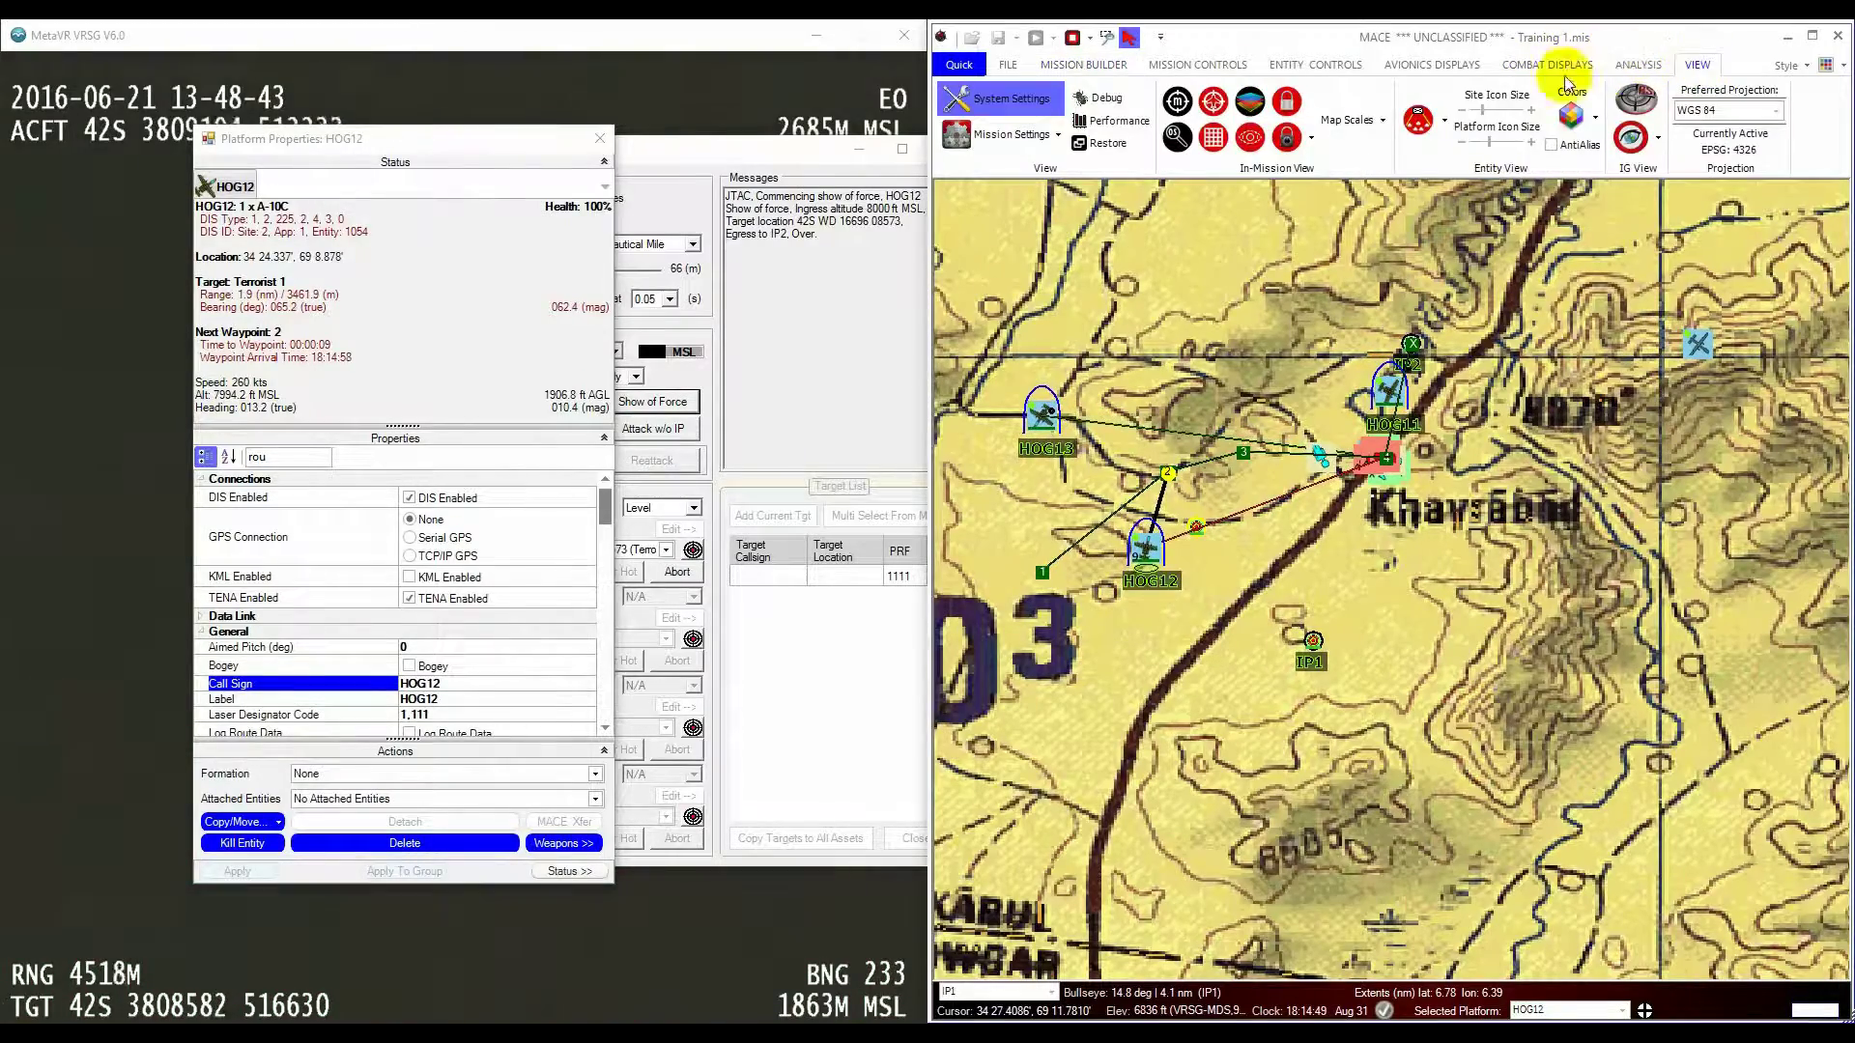
click(693, 471)
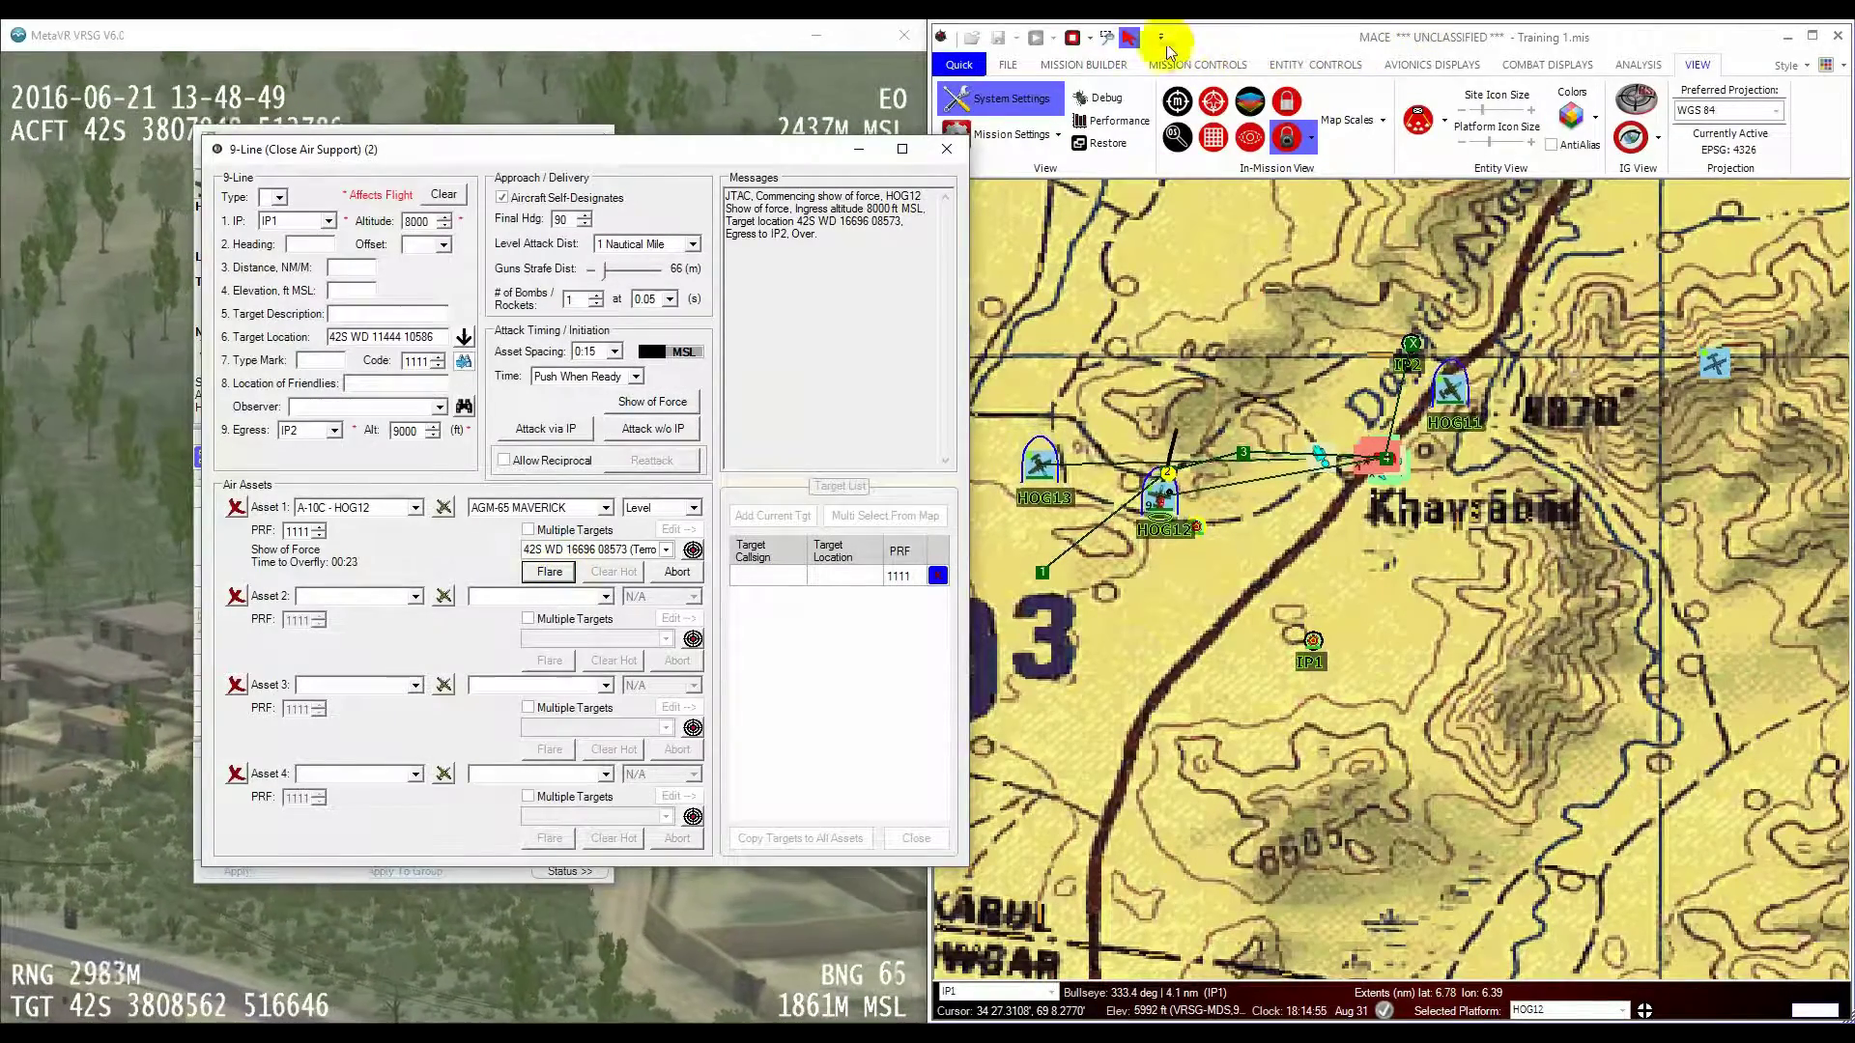
click(1109, 40)
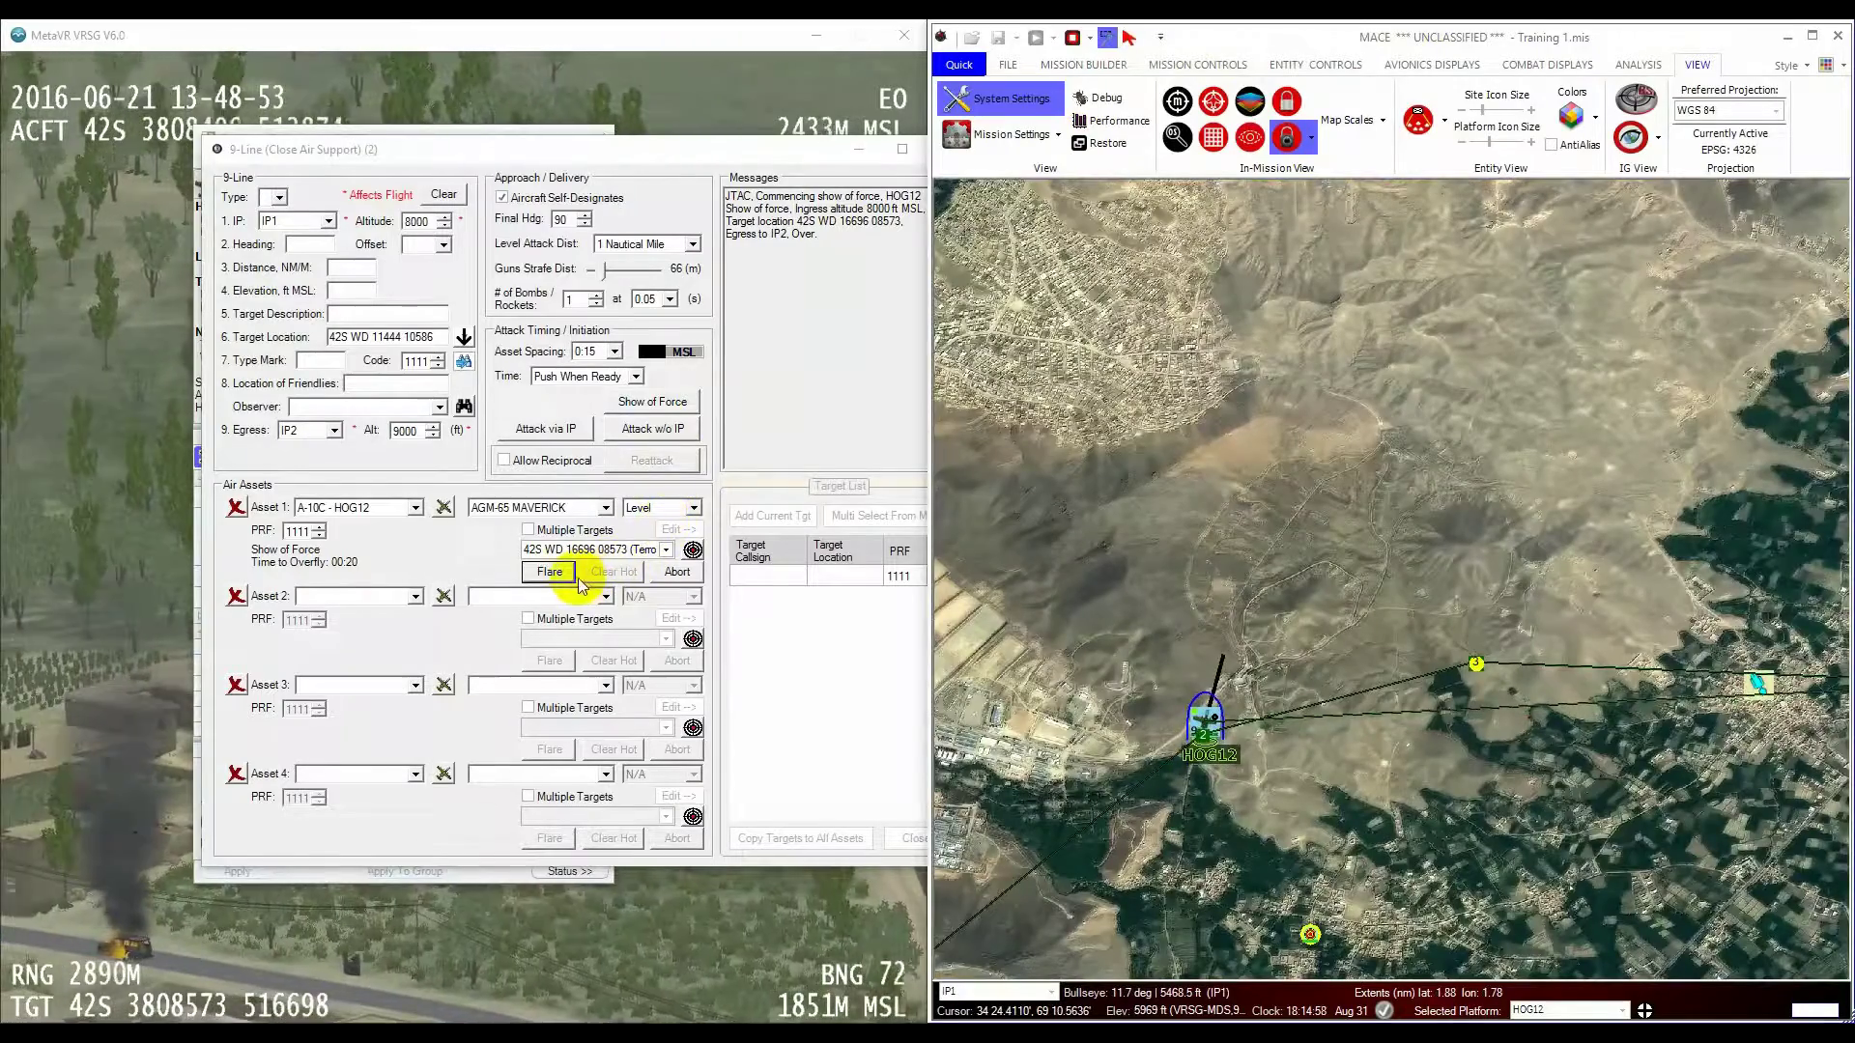
click(568, 576)
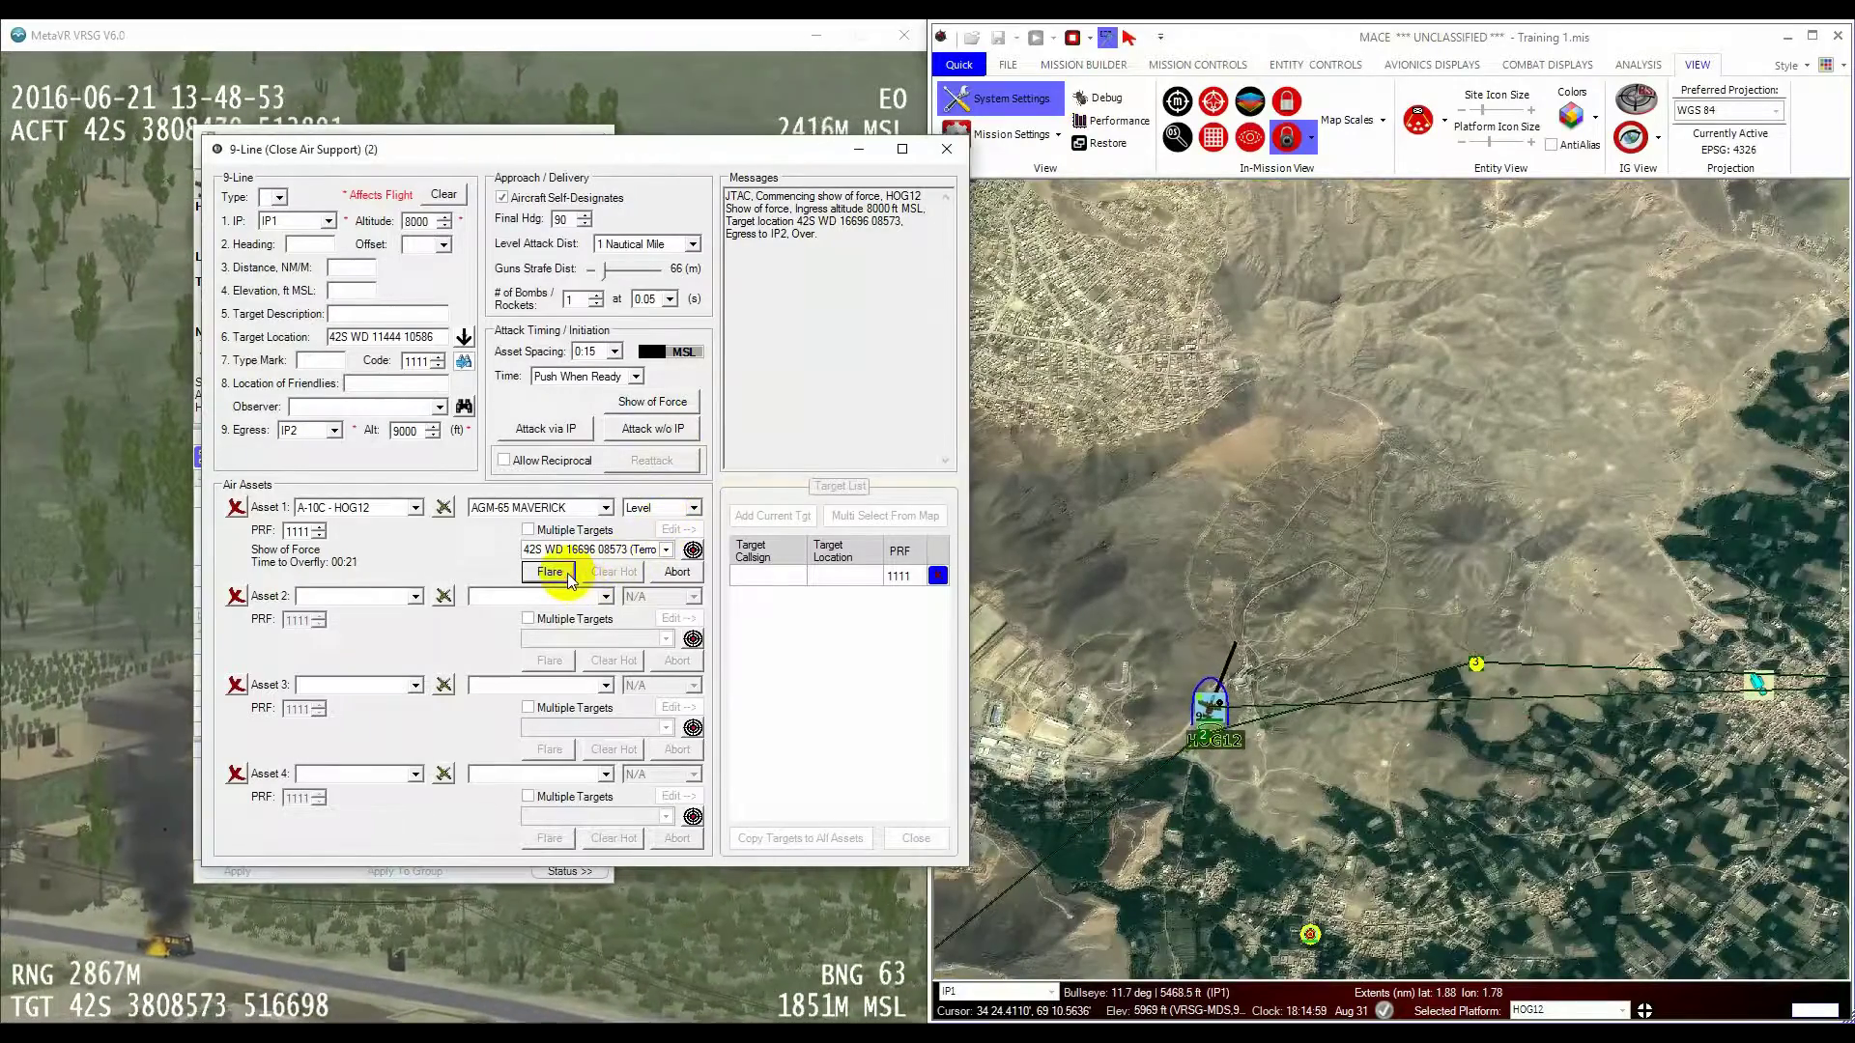